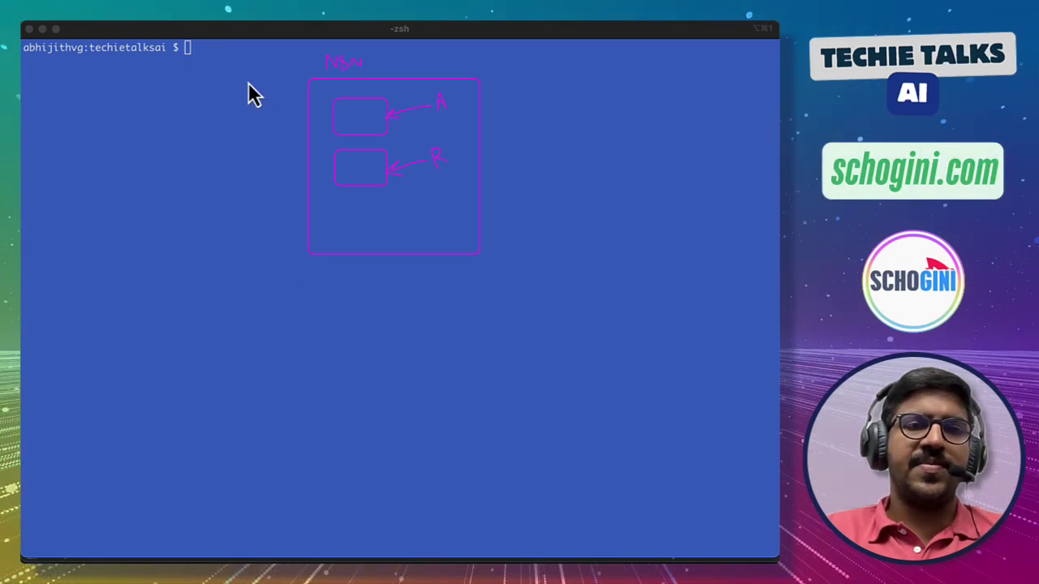
Draw a tall box labelled N beside the N8N box and join the two boxes with two short connector lines.
mouse_move(244, 78)
left_mouse_down()
mouse_move(285, 136)
mouse_move(293, 241)
left_mouse_up()
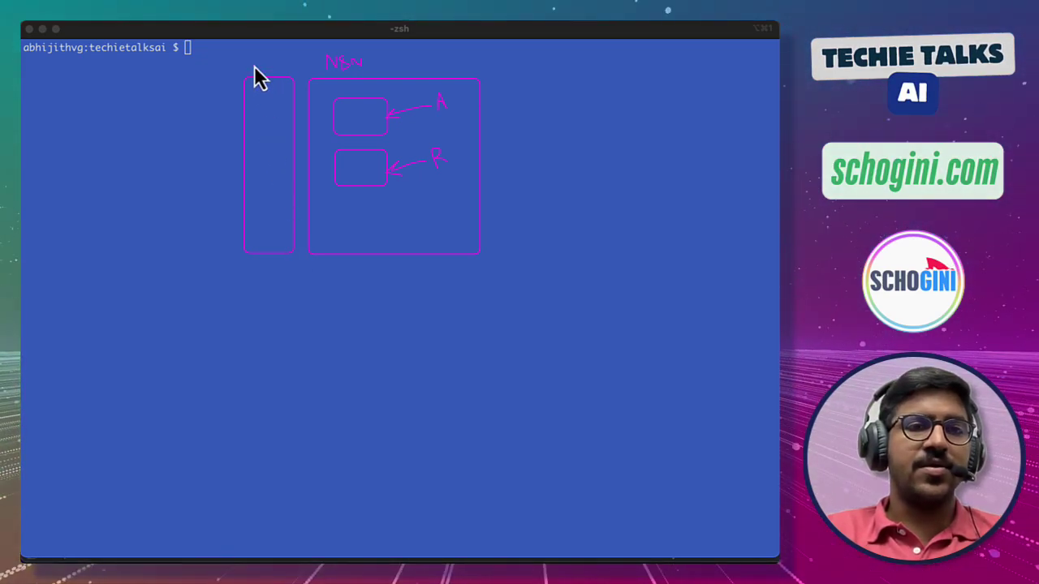
left_click_drag(253, 63, 265, 51)
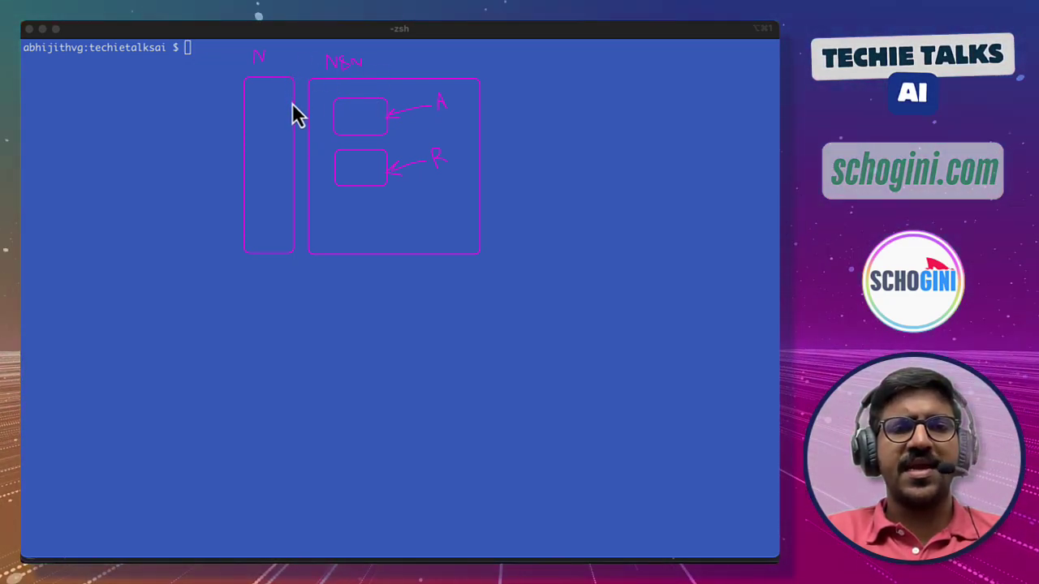
left_click_drag(292, 116, 308, 114)
left_click_drag(295, 203, 307, 204)
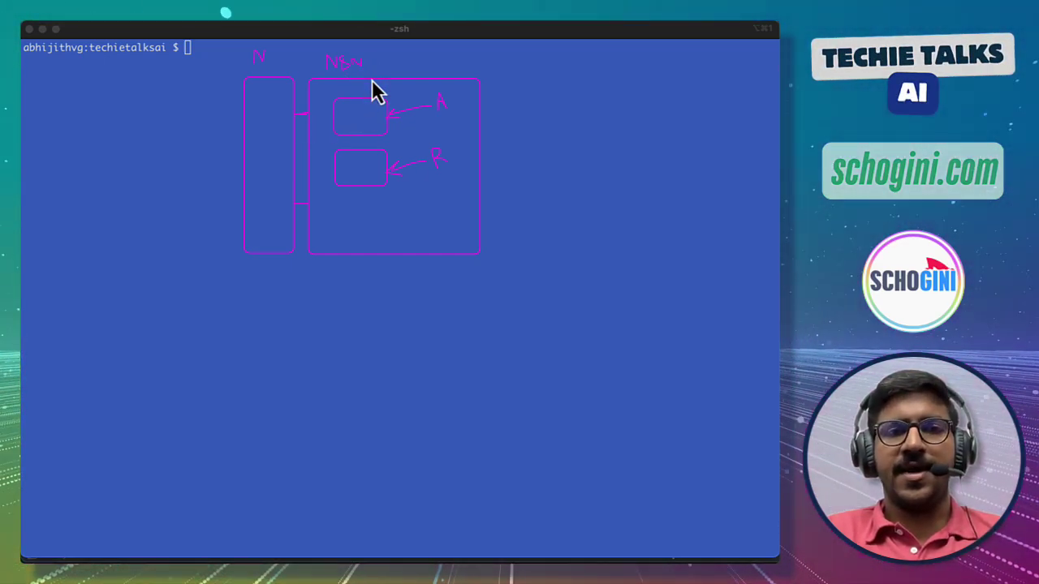
Sketch a computer labelled SL and draw one arrow from it to the N box and another arrow back.
left_click_drag(80, 132, 168, 200)
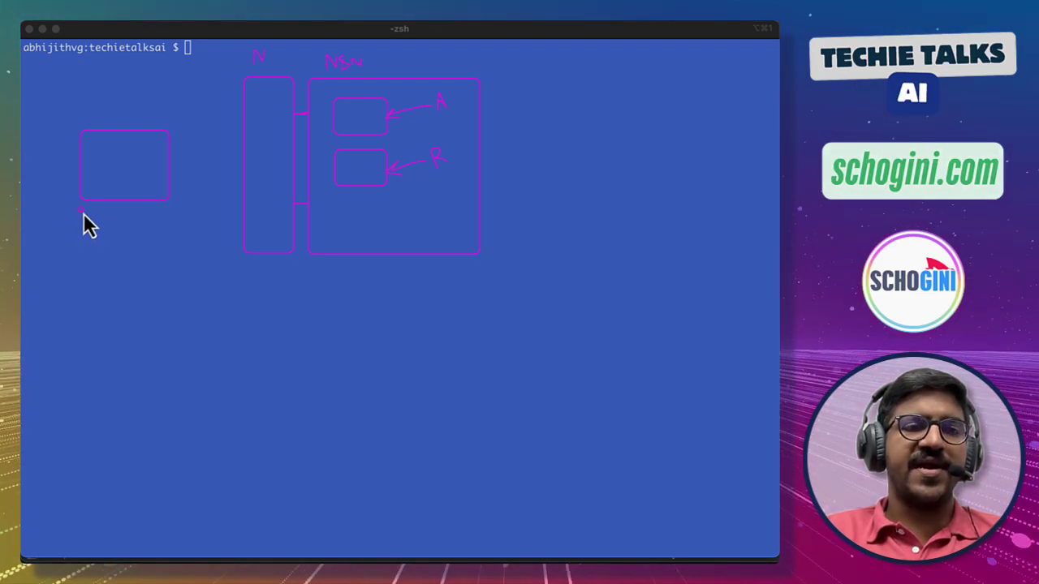
left_click_drag(78, 209, 169, 231)
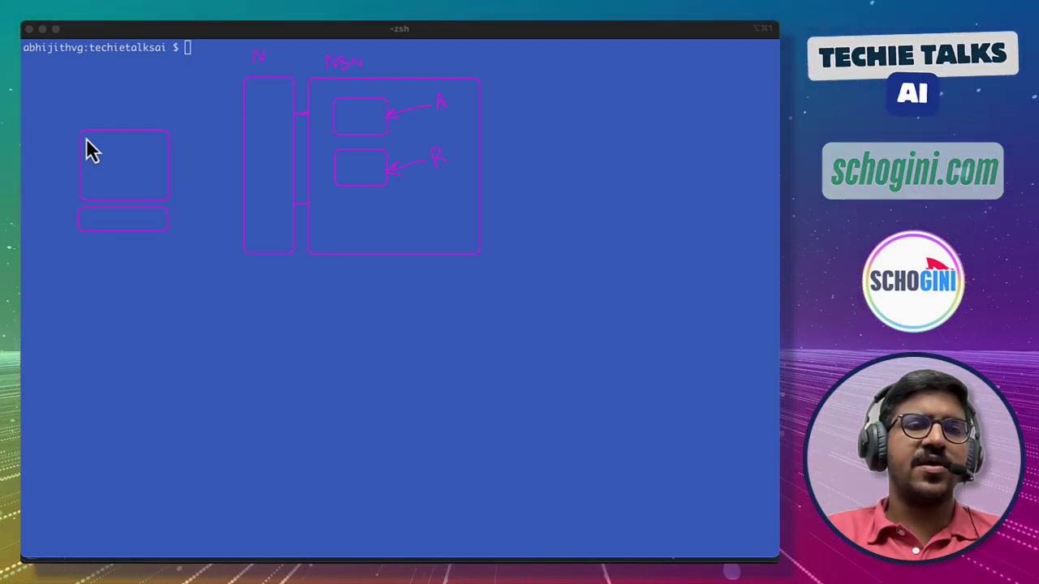
mouse_move(86, 136)
left_mouse_down()
mouse_move(93, 163)
mouse_move(148, 200)
mouse_move(165, 197)
left_mouse_up()
mouse_move(119, 100)
left_mouse_down()
mouse_move(106, 116)
mouse_move(140, 106)
left_mouse_up()
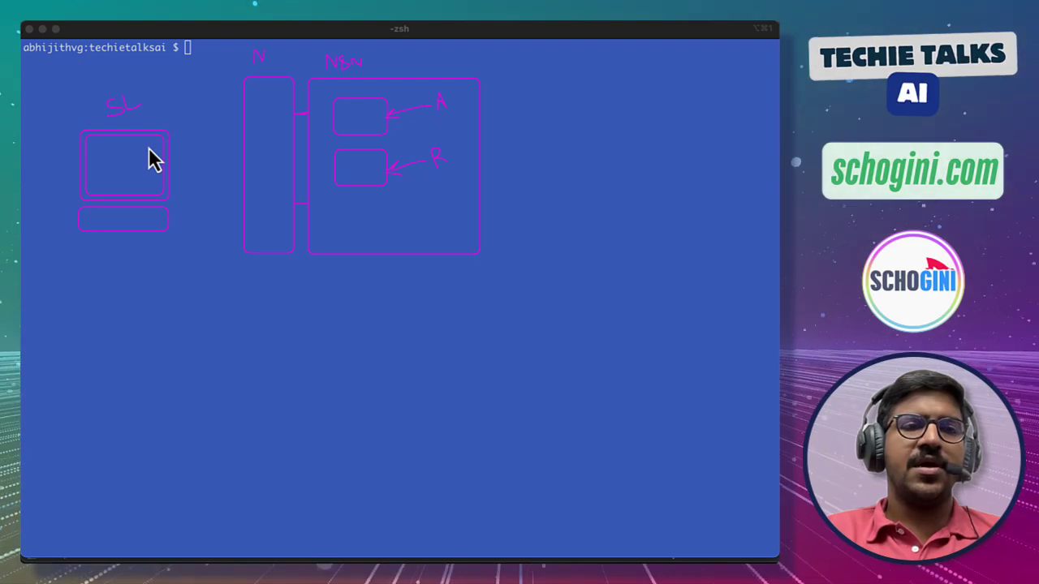
left_click_drag(150, 149, 242, 126)
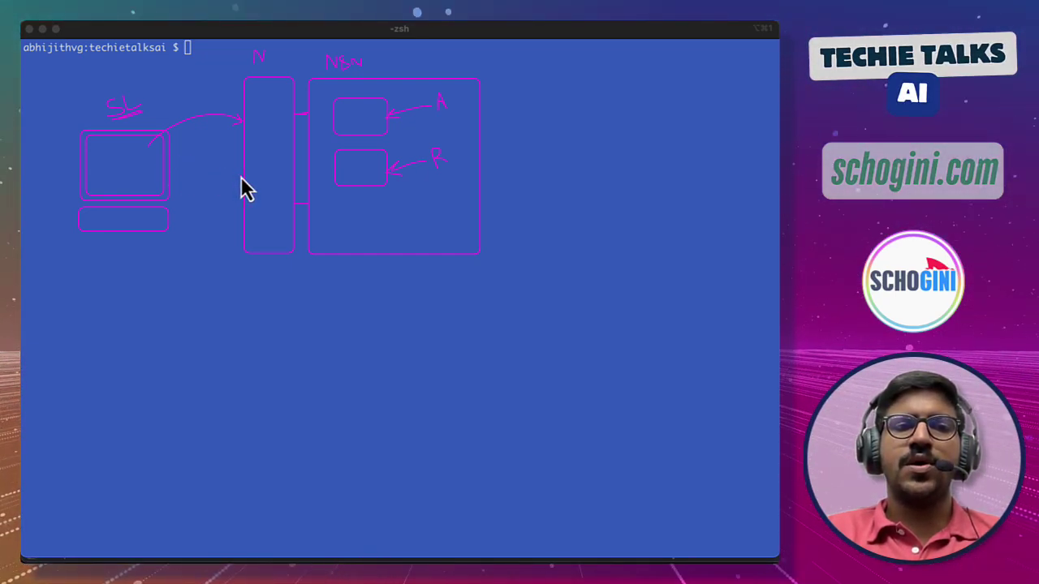
mouse_move(242, 177)
left_mouse_down()
mouse_move(171, 181)
mouse_move(179, 175)
left_mouse_up()
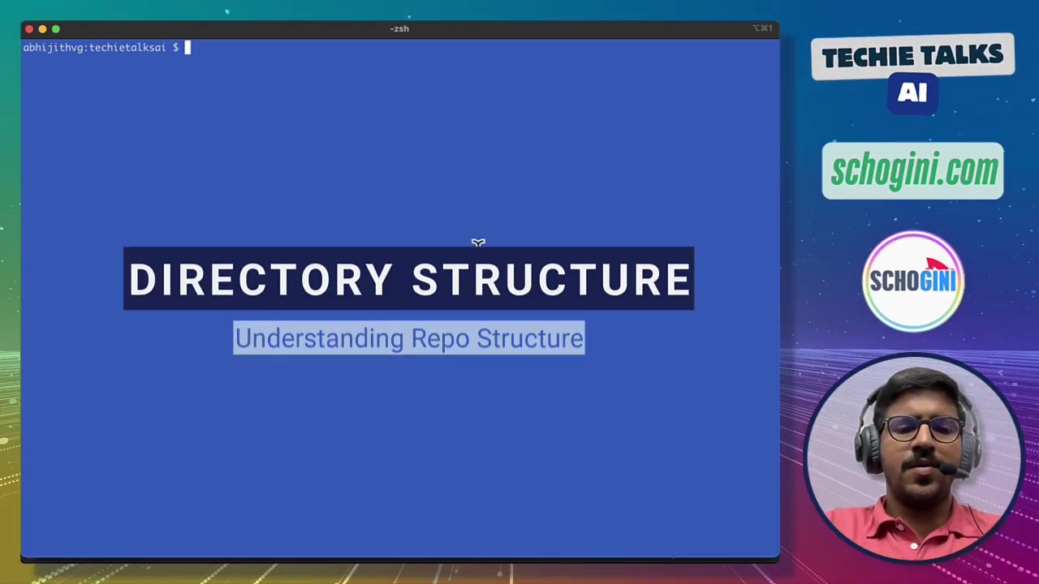
List the current folder's contents and change into the n8n-rag/v3 directory.
type("ls")
key("Return")
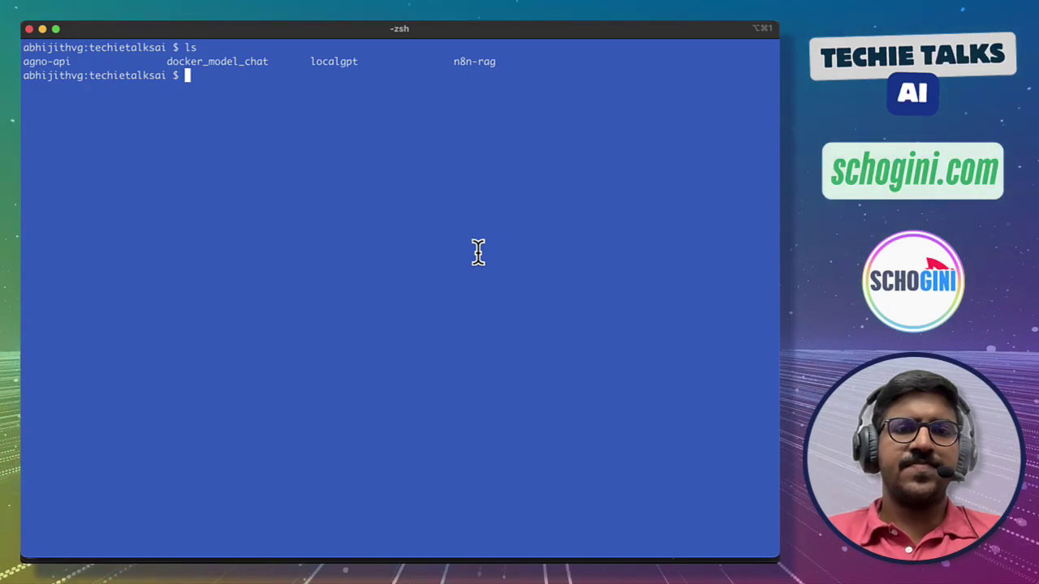
type("cd n")
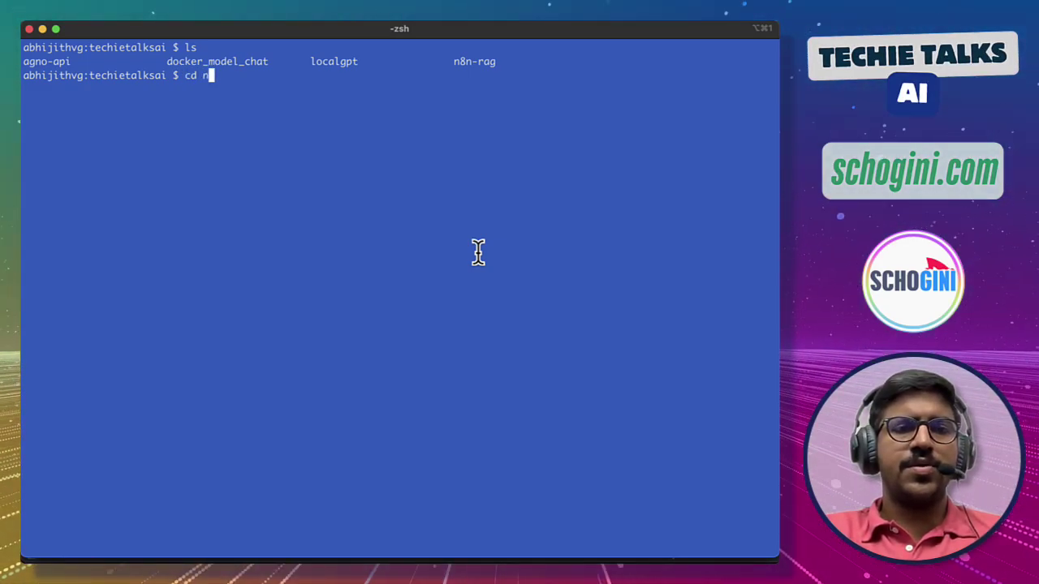
key("Tab")
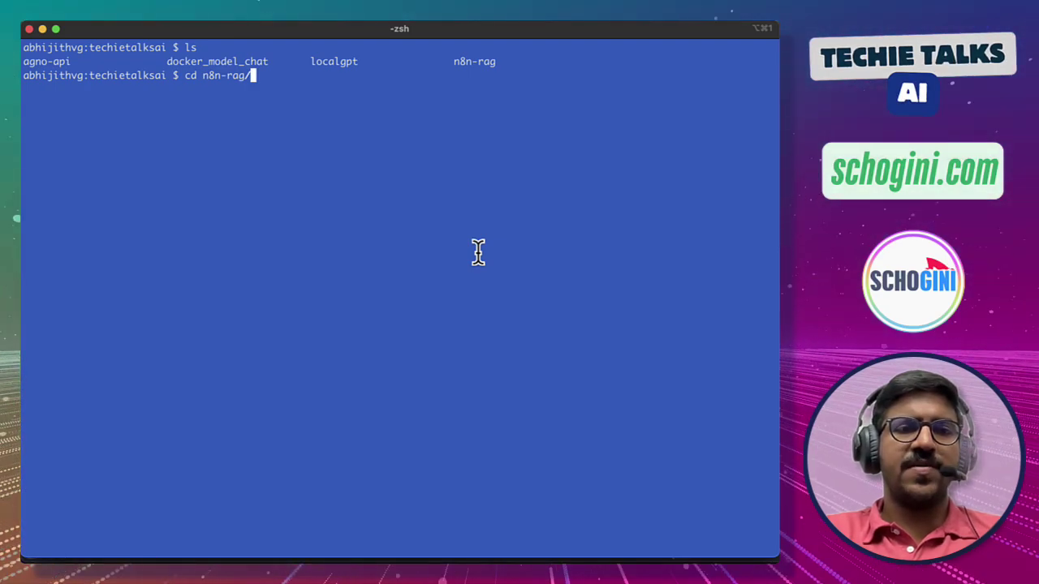
type("v3")
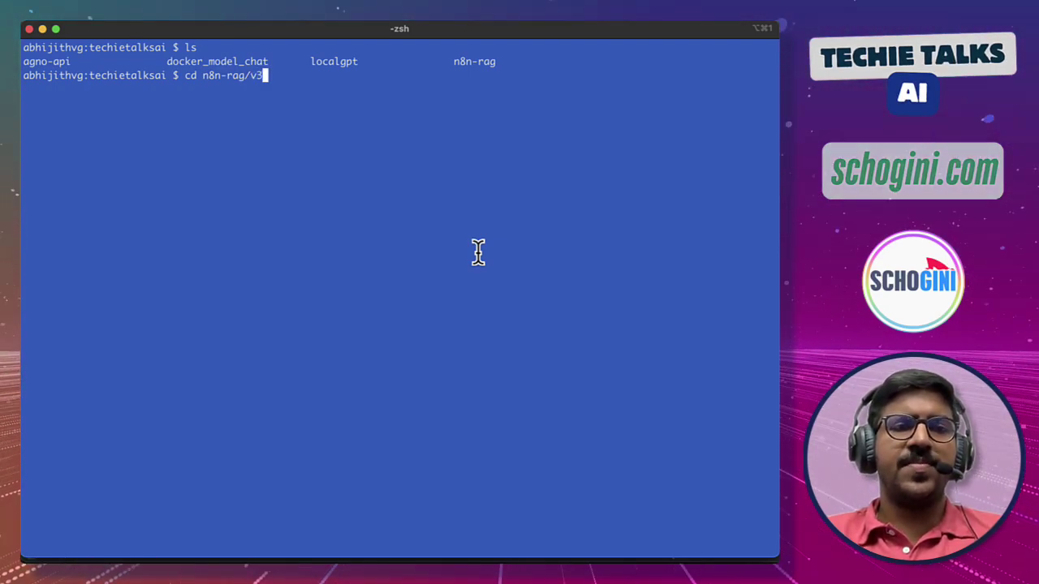
key("Return")
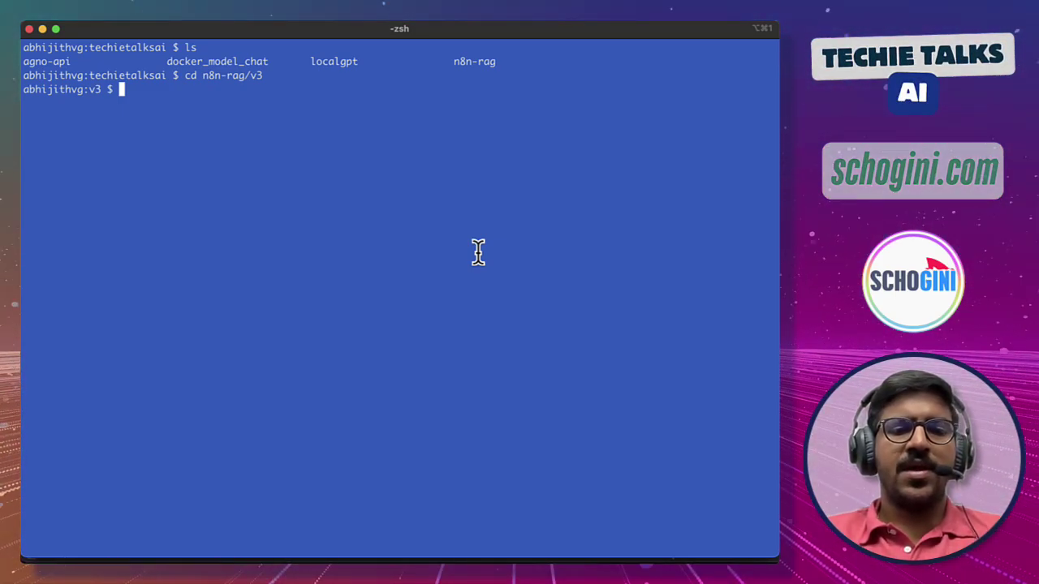
Display the v3 directory tree including hidden files, and outline docker-compose.yml, .env.example, .env and the streamlit folder.
type("tree -a")
key("Return")
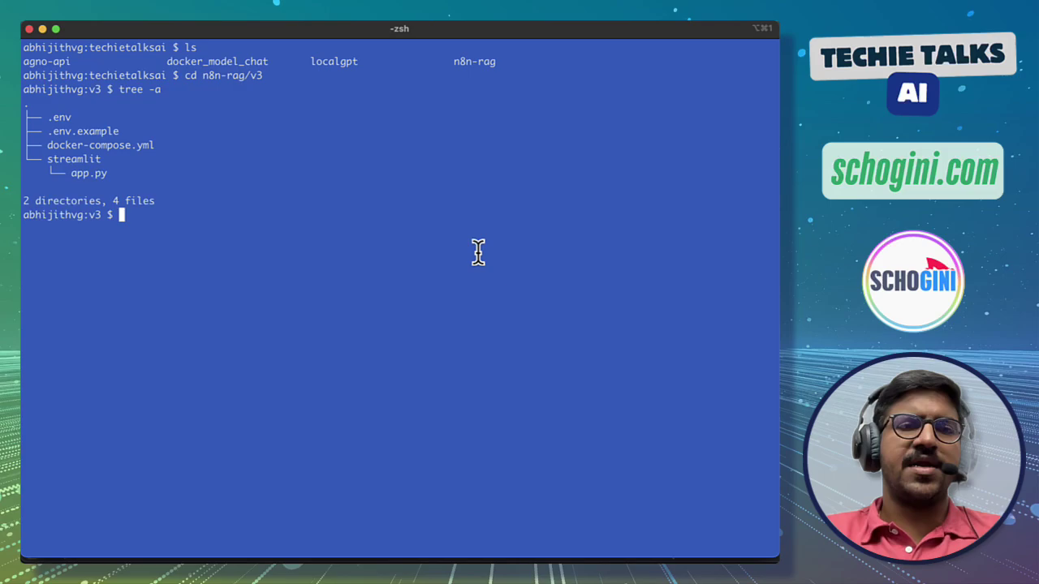
key("super+Tab")
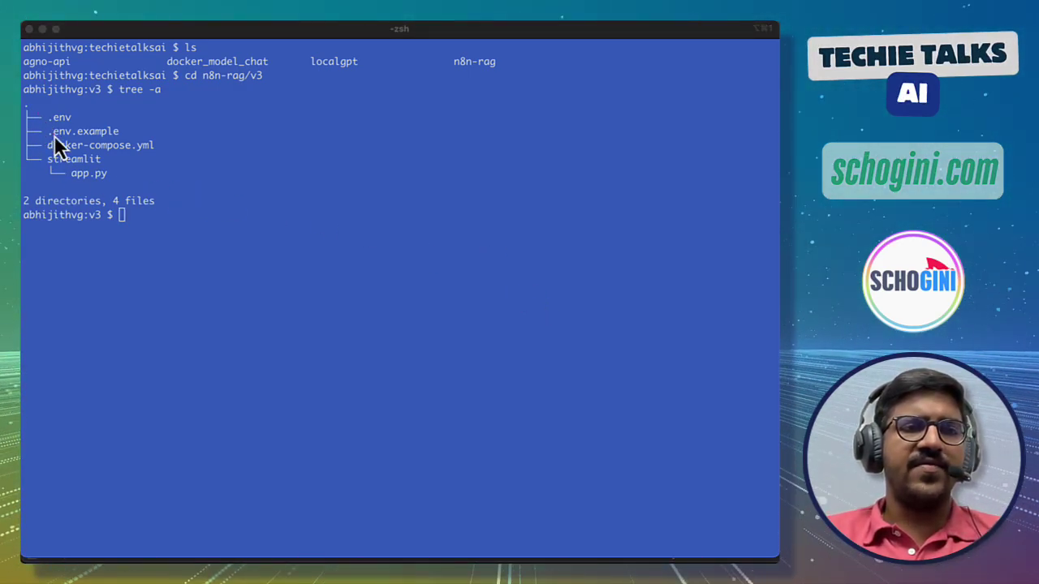
left_click_drag(44, 144, 160, 156)
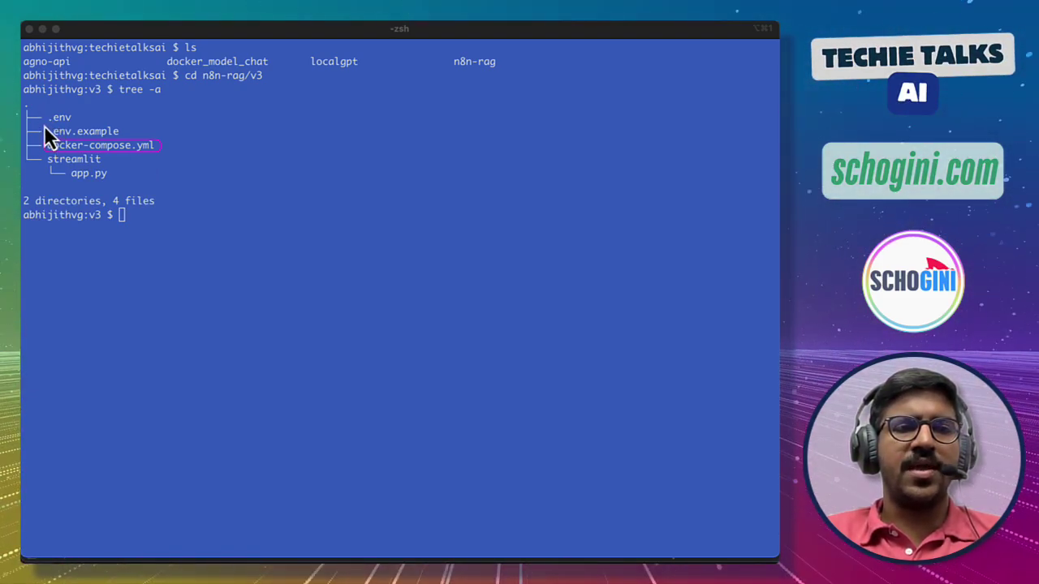
left_click_drag(44, 125, 90, 141)
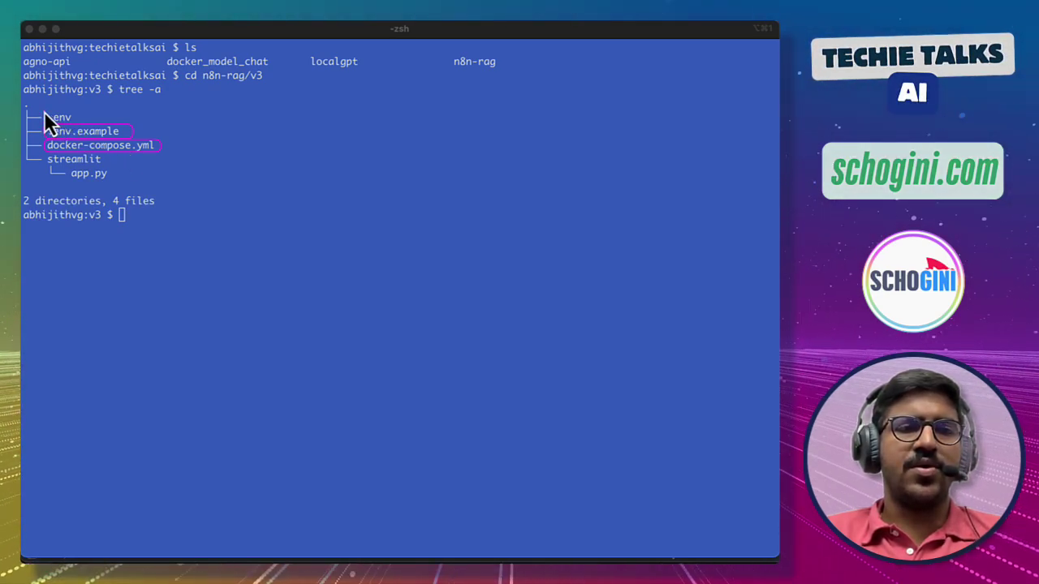
left_click_drag(45, 113, 75, 124)
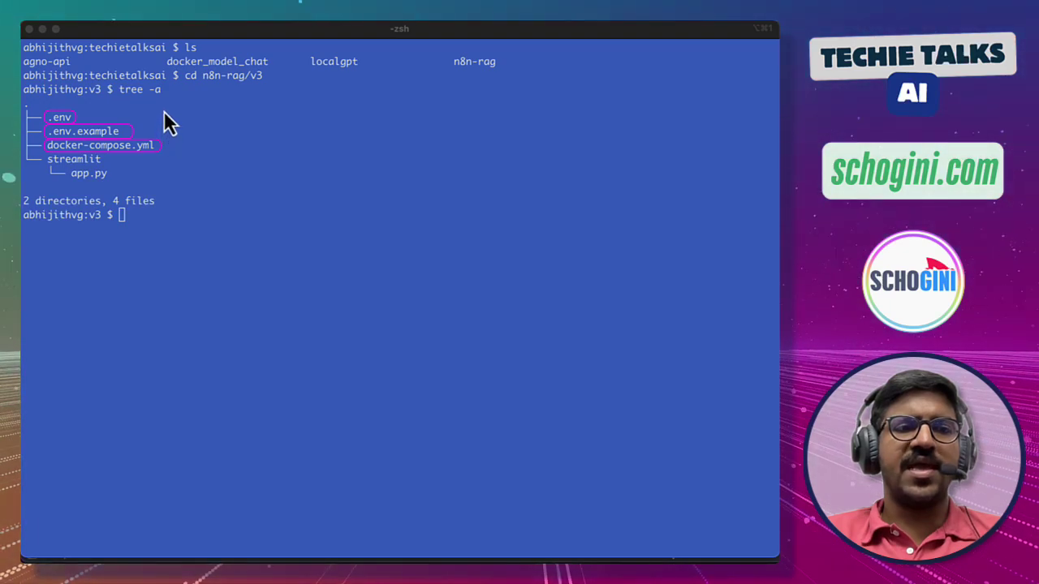
left_click_drag(167, 105, 134, 124)
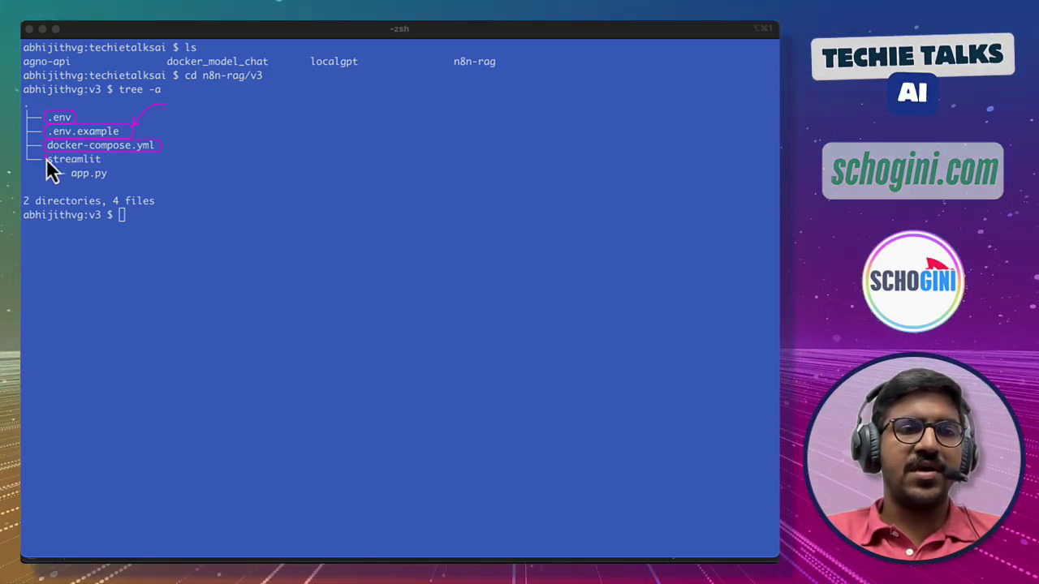
left_click_drag(46, 159, 107, 177)
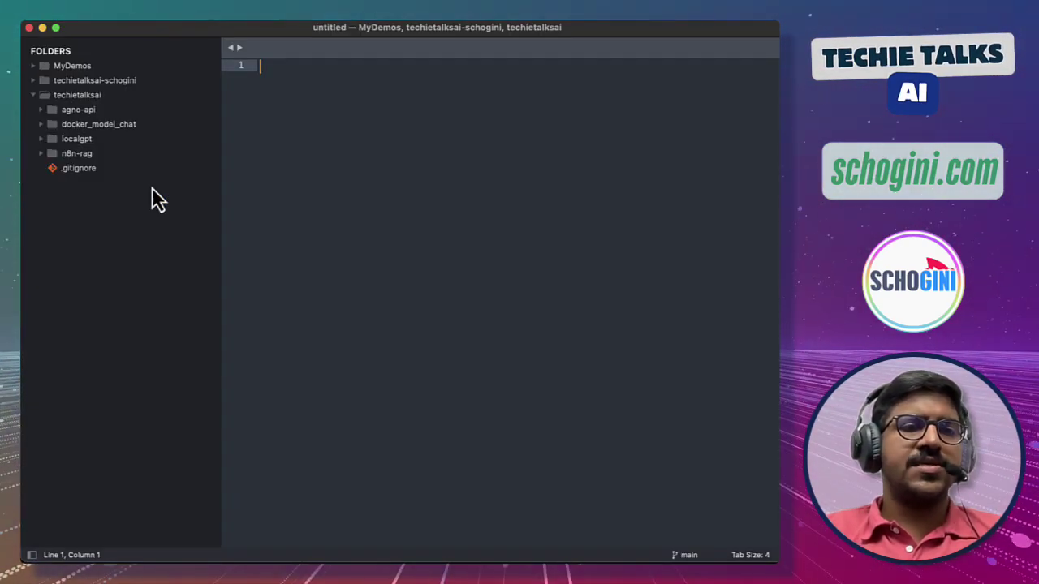
In Sublime Text, expand the n8n-rag and v3 folders and open v3's docker-compose.yml.
left_click(41, 154)
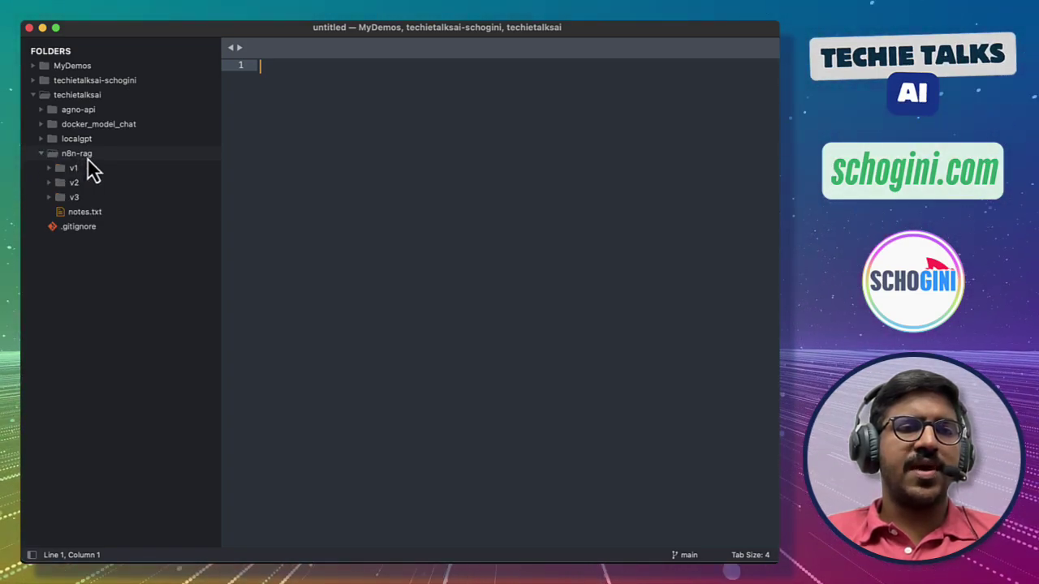
left_click(49, 197)
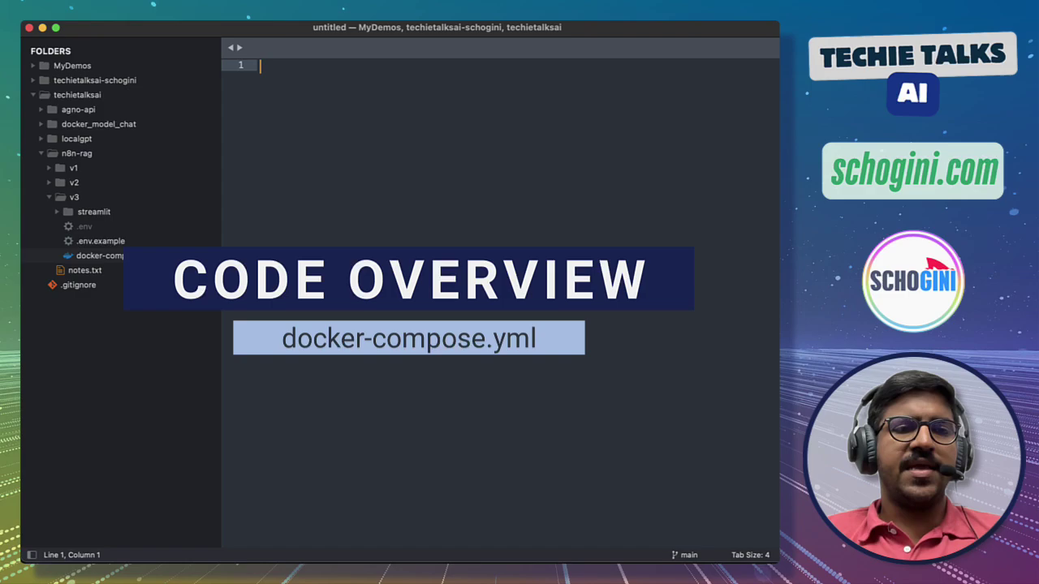
left_click(121, 256)
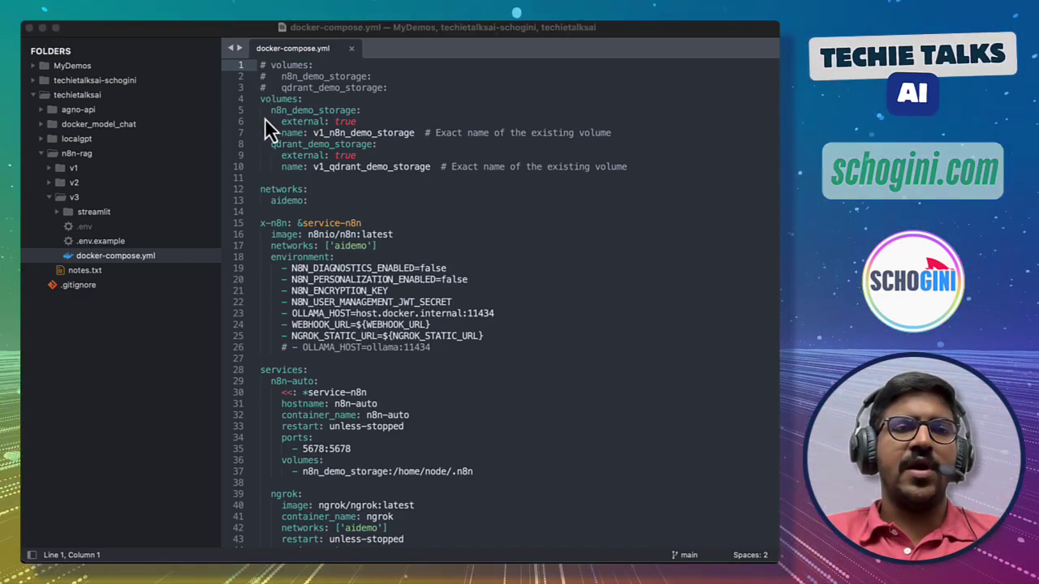
Outline the commented-out volumes block in lines 1 to 3 and briefly look inside the v1 folder.
mouse_move(256, 60)
left_mouse_down()
mouse_move(273, 100)
mouse_move(353, 109)
mouse_move(398, 96)
left_mouse_up()
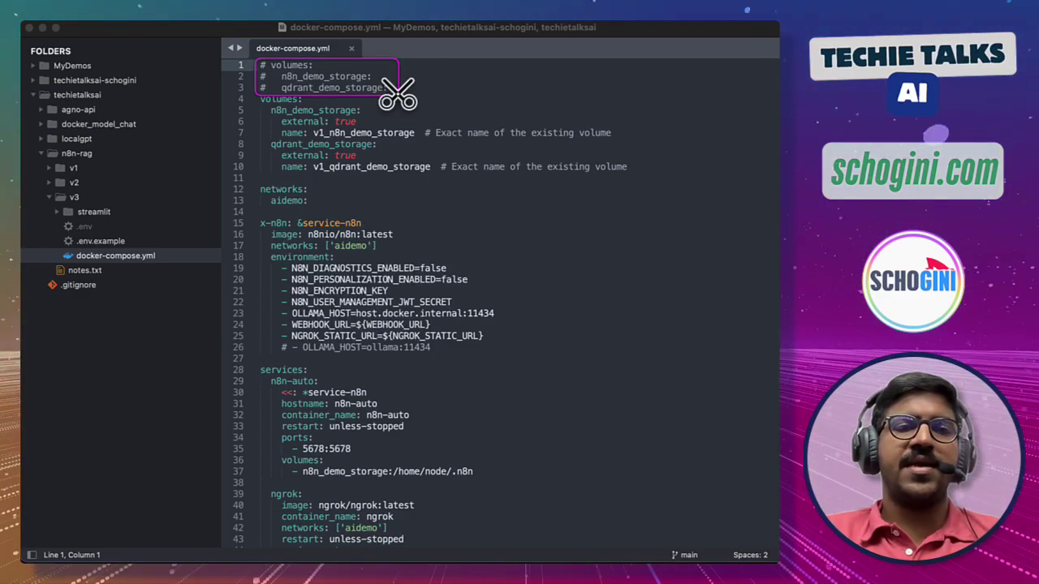
left_click(48, 168)
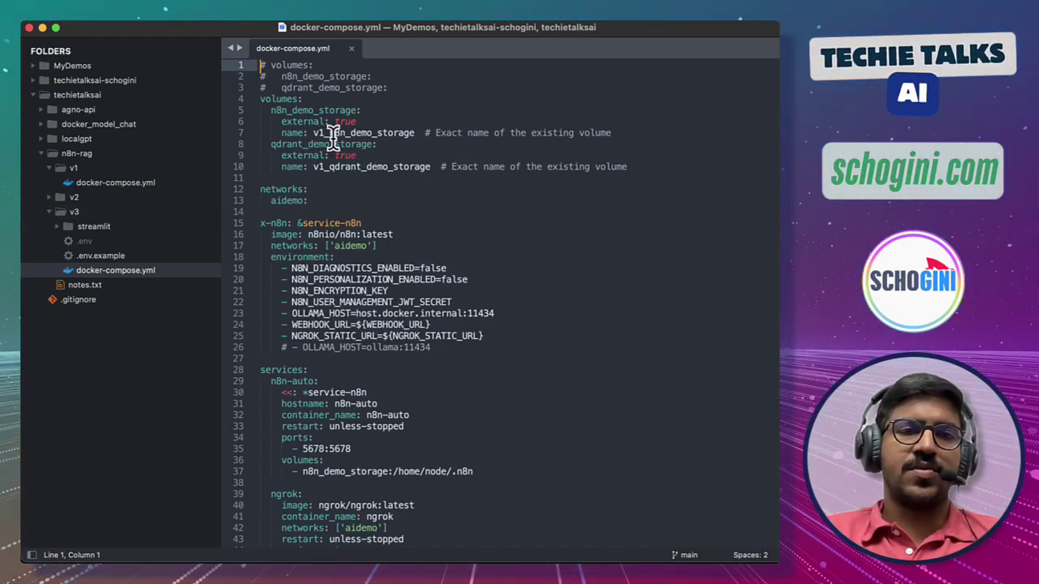
left_click(71, 172)
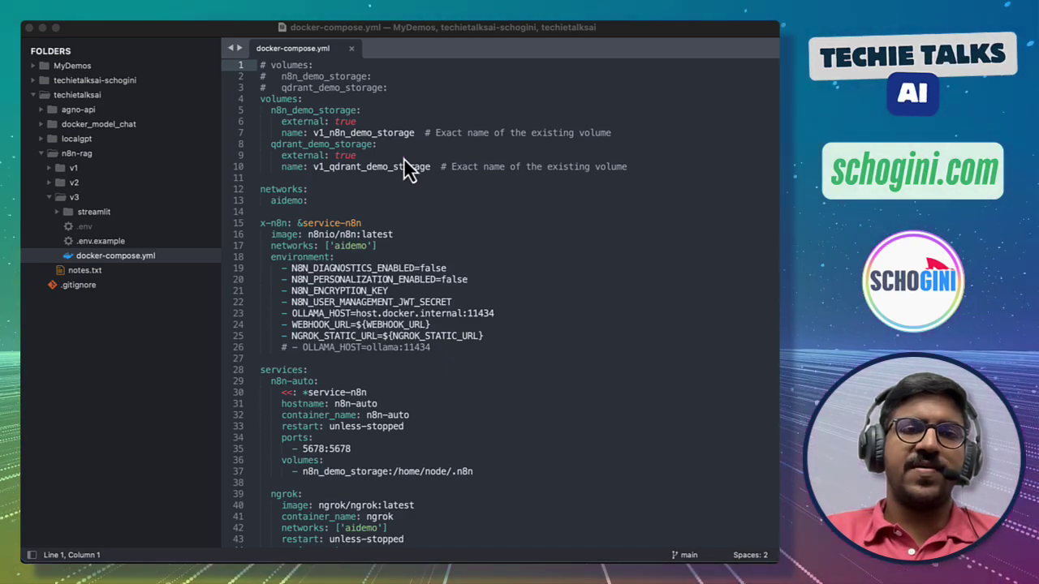
Outline the active volumes section, both volume keys and the names v1_n8n_demo_storage and v1_qdrant_demo_storage, then clear the markings.
left_click_drag(260, 96, 652, 181)
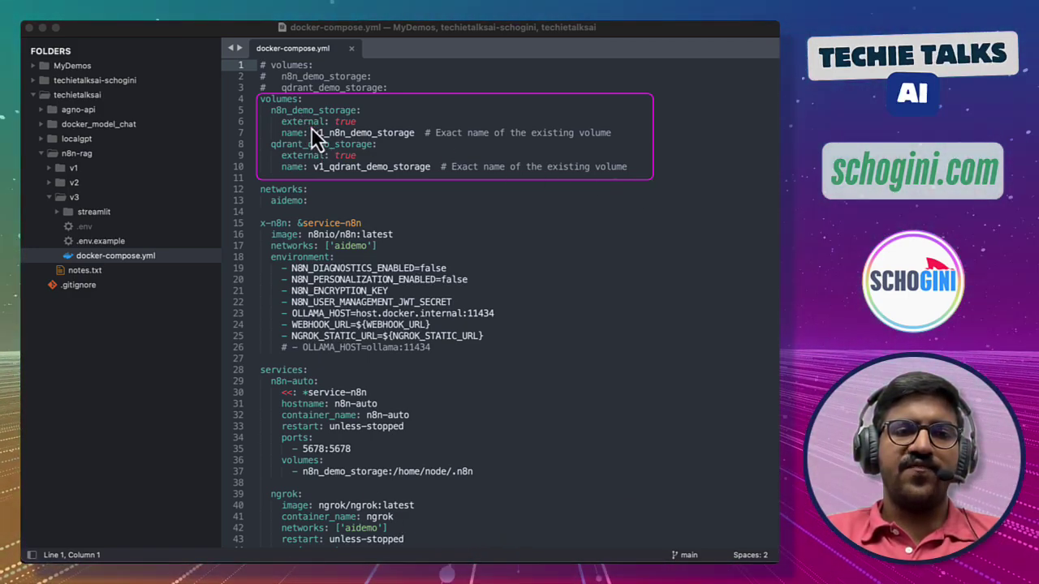
mouse_move(312, 127)
left_mouse_down()
mouse_move(342, 140)
mouse_move(416, 139)
left_mouse_up()
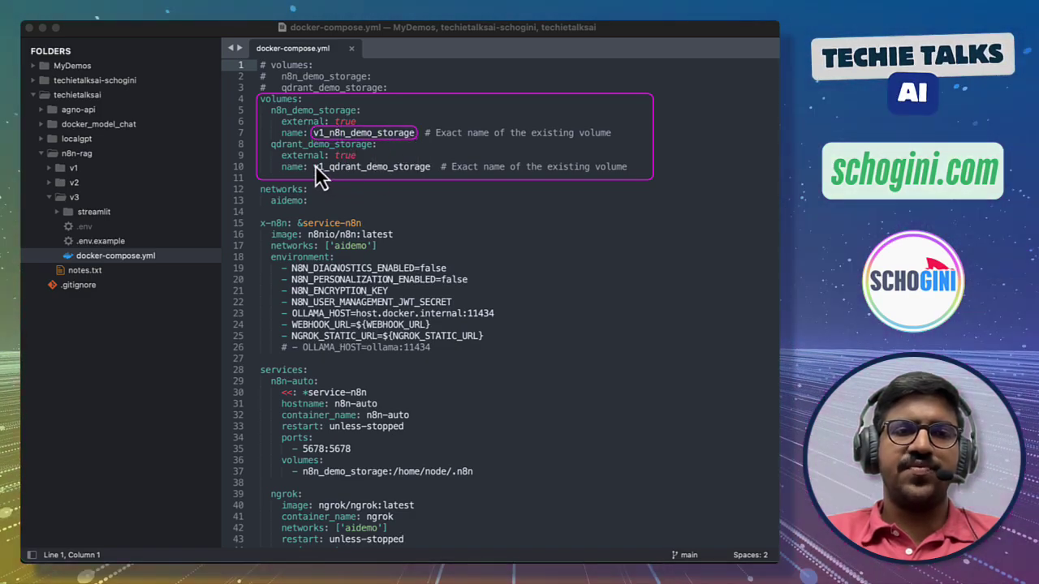
left_click_drag(334, 179, 421, 176)
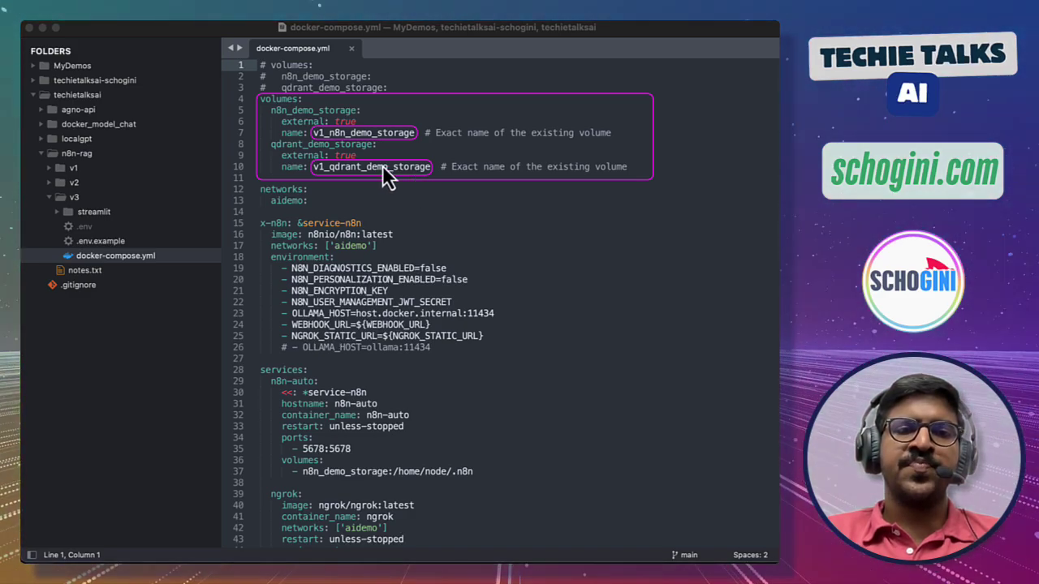
mouse_move(269, 105)
left_mouse_down()
mouse_move(292, 117)
mouse_move(363, 115)
left_mouse_up()
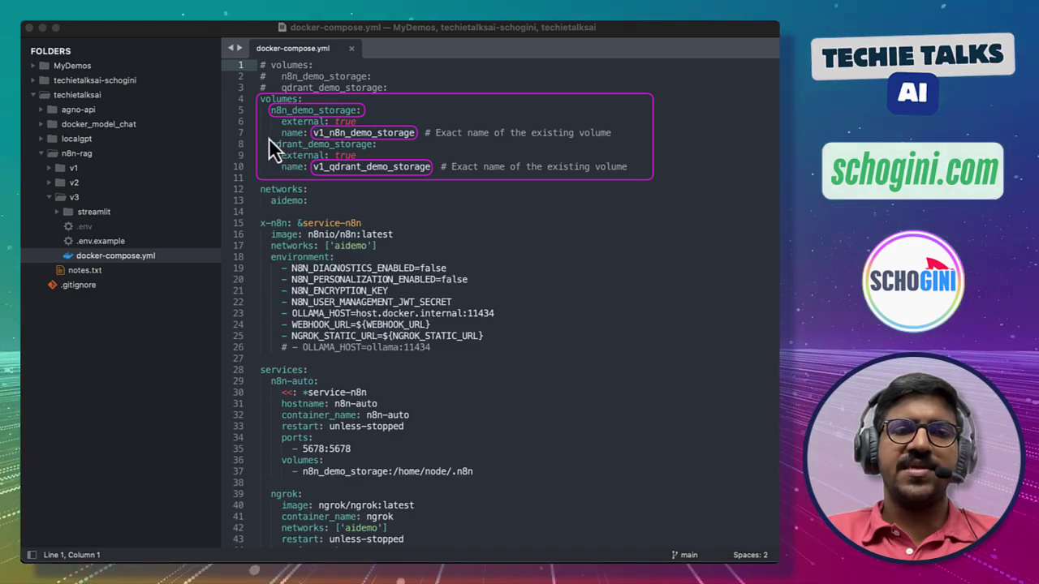
mouse_move(269, 139)
left_mouse_down()
mouse_move(276, 150)
mouse_move(380, 150)
left_mouse_up()
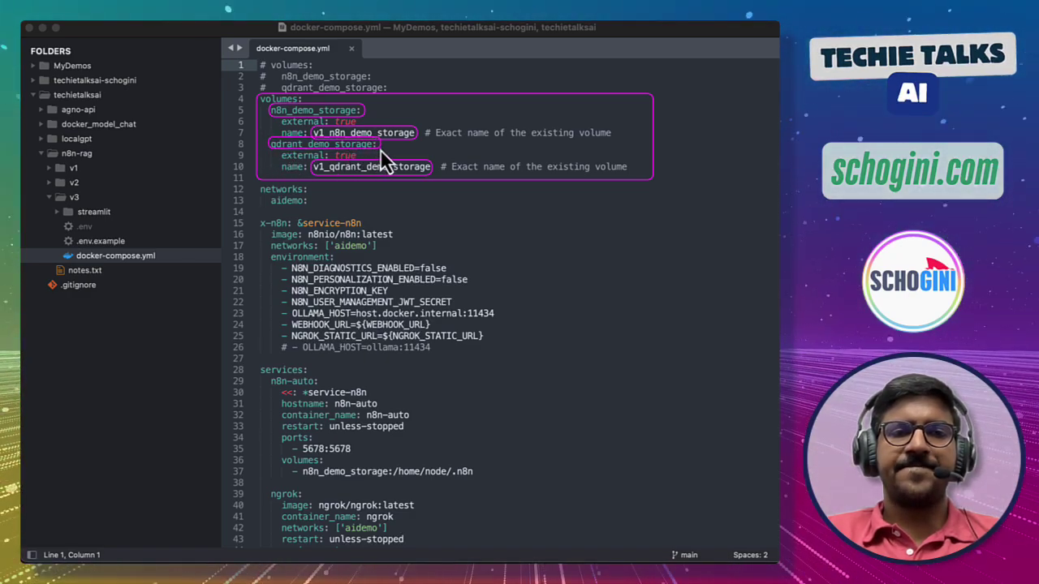
key("Escape")
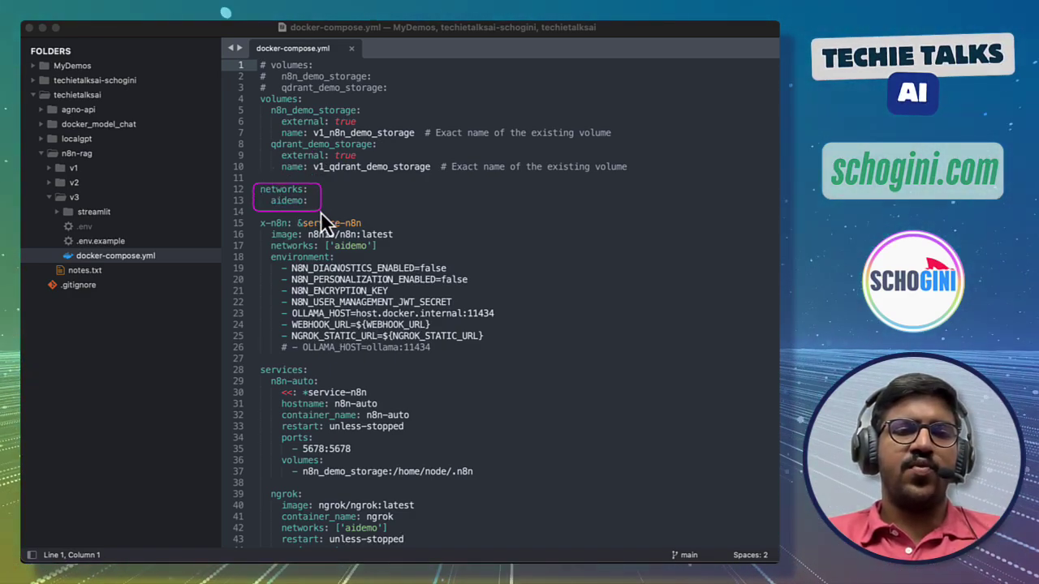
Outline the x-n8n service block in lines 15 to 26 and its WEBHOOK_URL environment entry.
scroll(320, 212, "down", 5)
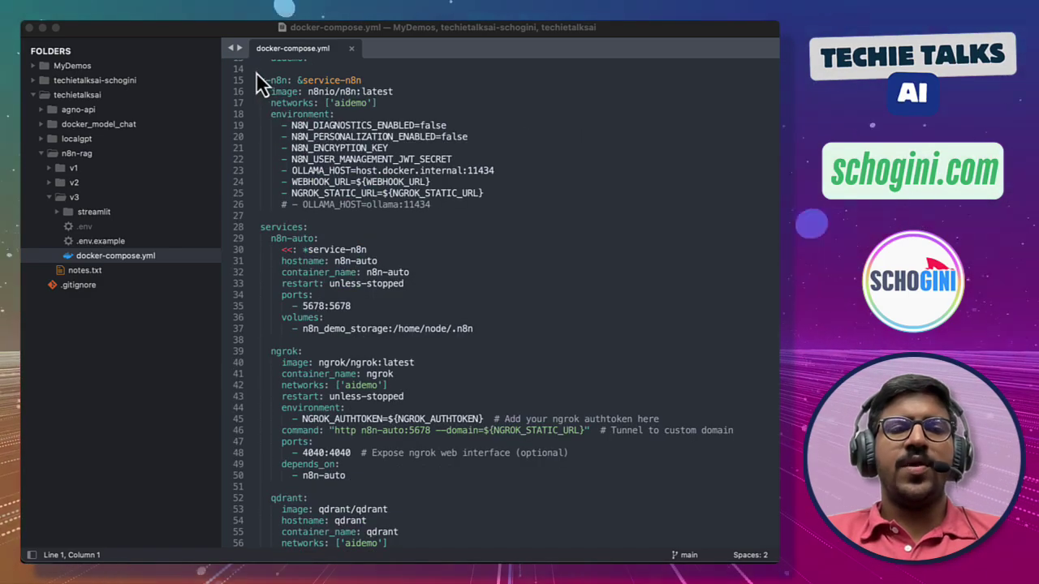
mouse_move(255, 72)
left_mouse_down()
mouse_move(352, 182)
mouse_move(418, 219)
mouse_move(502, 215)
left_mouse_up()
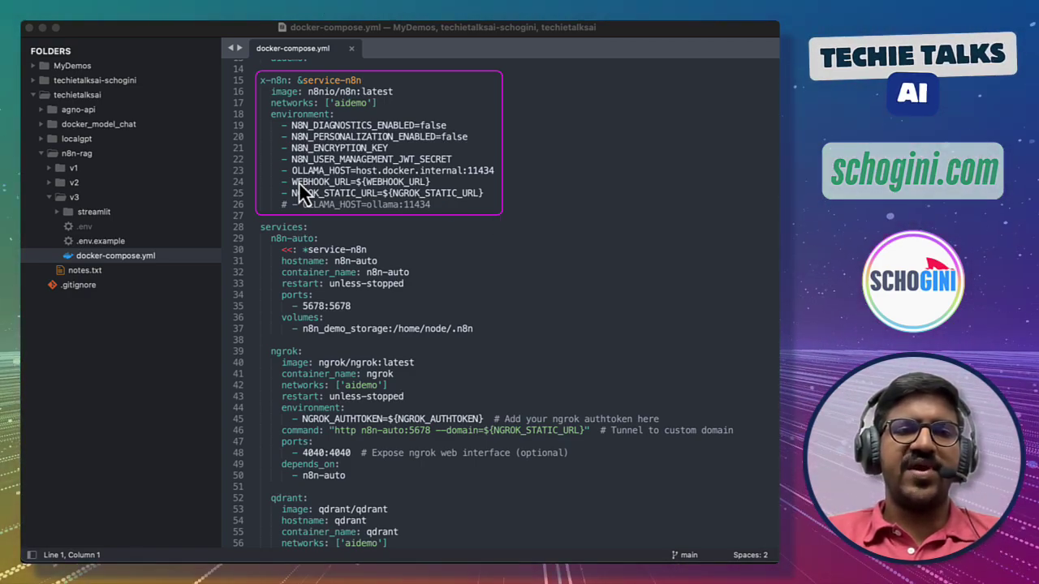
mouse_move(275, 175)
left_mouse_down()
mouse_move(344, 197)
mouse_move(438, 198)
left_mouse_up()
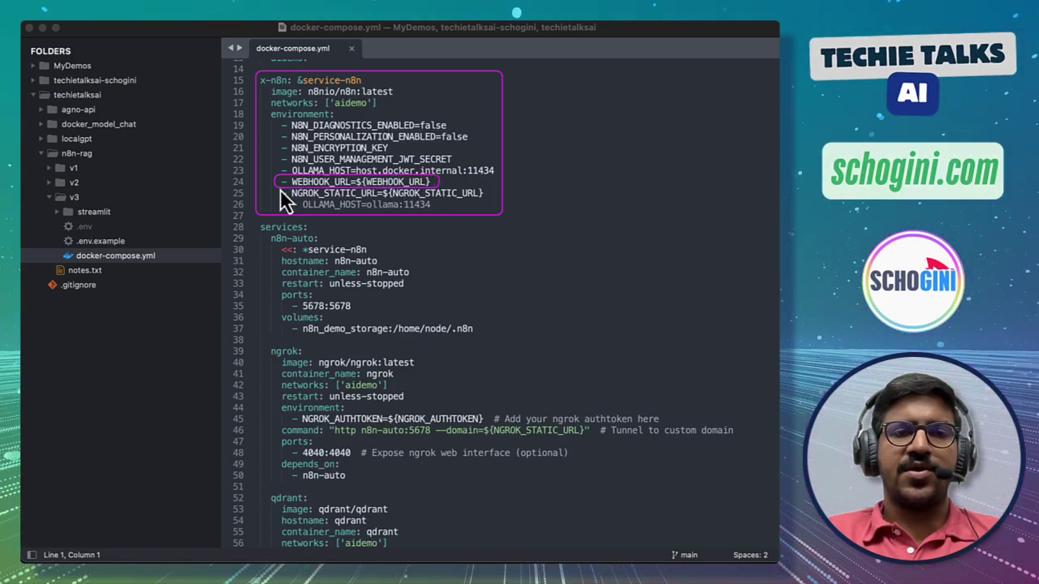
Outline the NGROK_STATIC_URL entry of x-n8n, then open .env.example and outline its N8N_ENCRYPTION_KEY and N8N_USER_MANAGEMENT_JWT_SECRET lines.
mouse_move(274, 187)
left_mouse_down()
mouse_move(329, 206)
mouse_move(487, 203)
left_mouse_up()
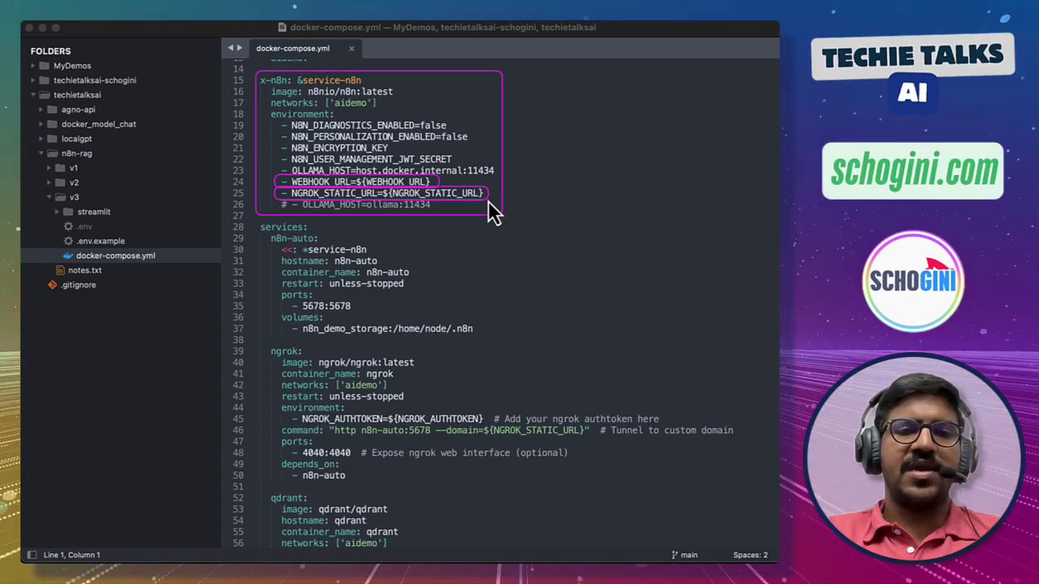
left_click(119, 245)
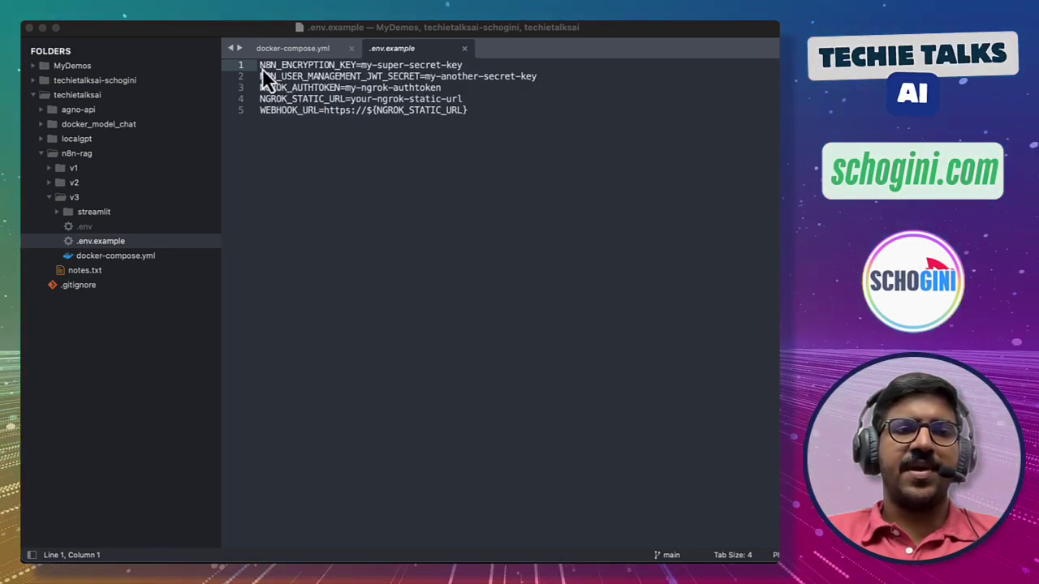
mouse_move(256, 62)
left_mouse_down()
mouse_move(339, 82)
mouse_move(550, 85)
left_mouse_up()
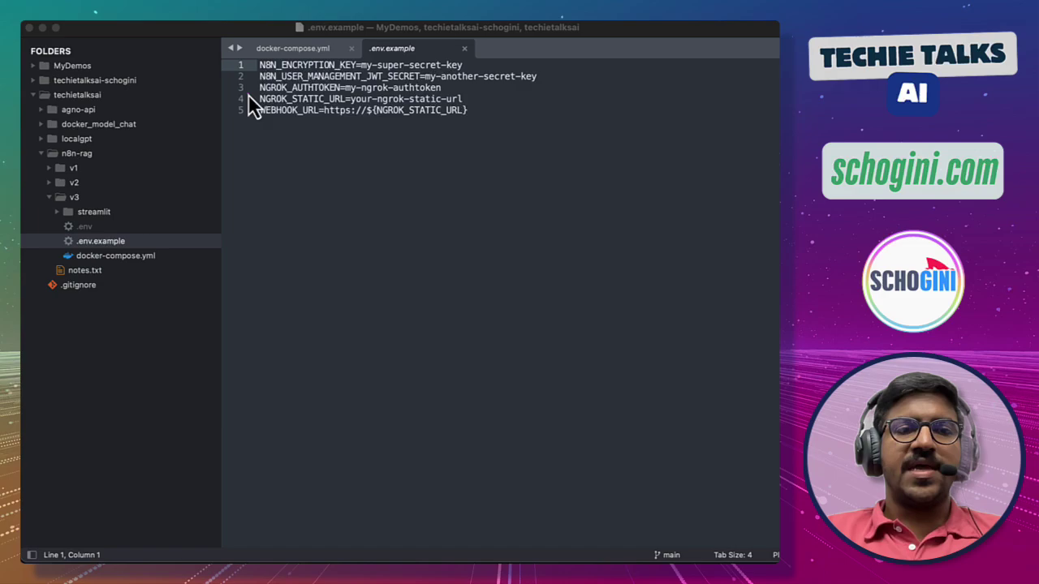
Outline the NGROK_STATIC_URL and WEBHOOK_URL lines in .env.example, then clear the markings.
mouse_move(254, 94)
left_mouse_down()
mouse_move(330, 112)
mouse_move(472, 116)
left_mouse_up()
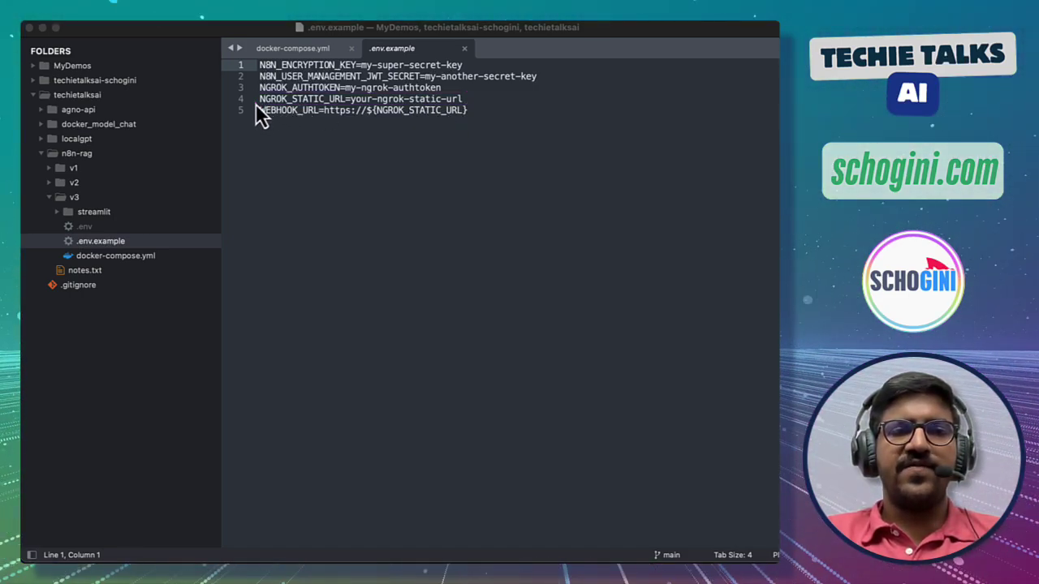
mouse_move(255, 116)
left_mouse_down()
mouse_move(341, 133)
mouse_move(478, 120)
left_mouse_up()
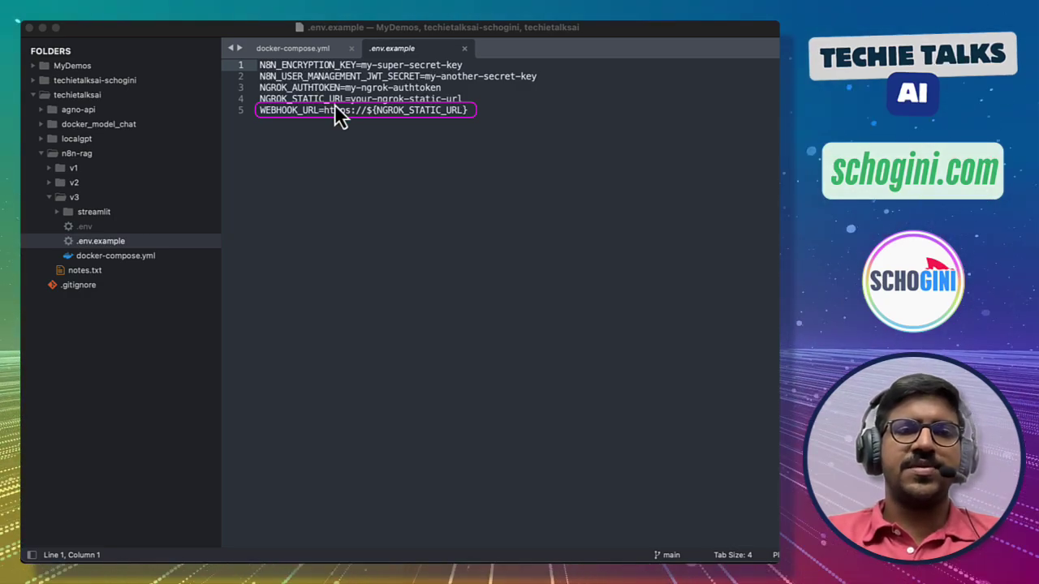
key("Escape")
key("Escape")
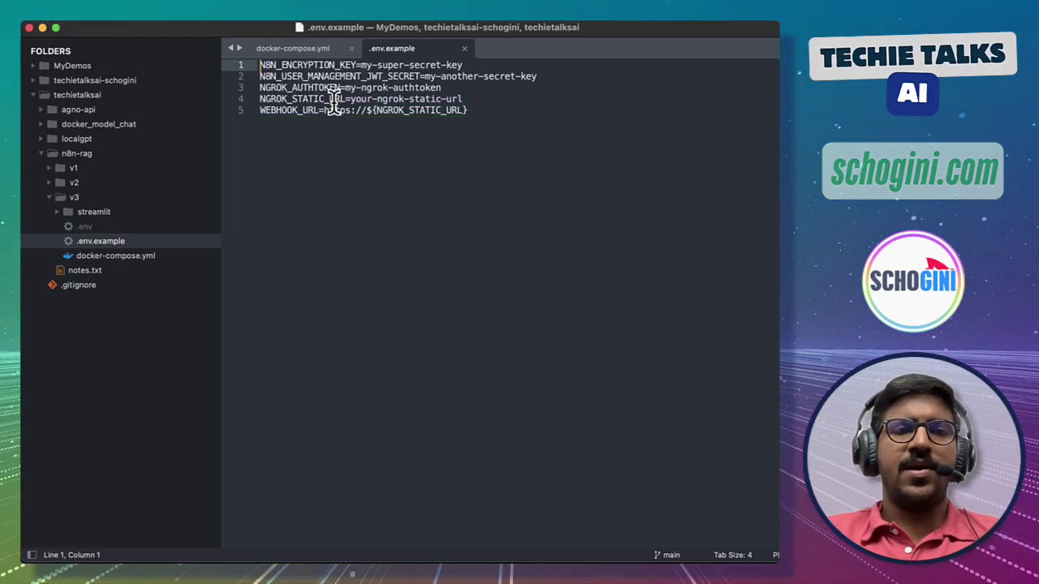
Return to docker-compose.yml and outline the x-n8n environment block in lines 18 to 26, then clear the marking.
left_click(306, 54)
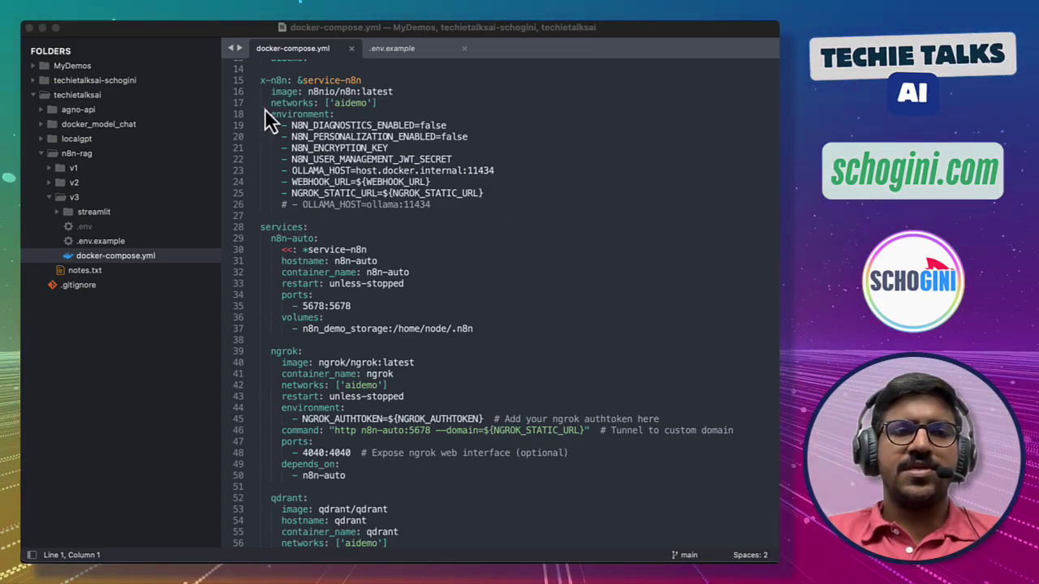
mouse_move(264, 109)
left_mouse_down()
mouse_move(400, 187)
mouse_move(498, 216)
left_mouse_up()
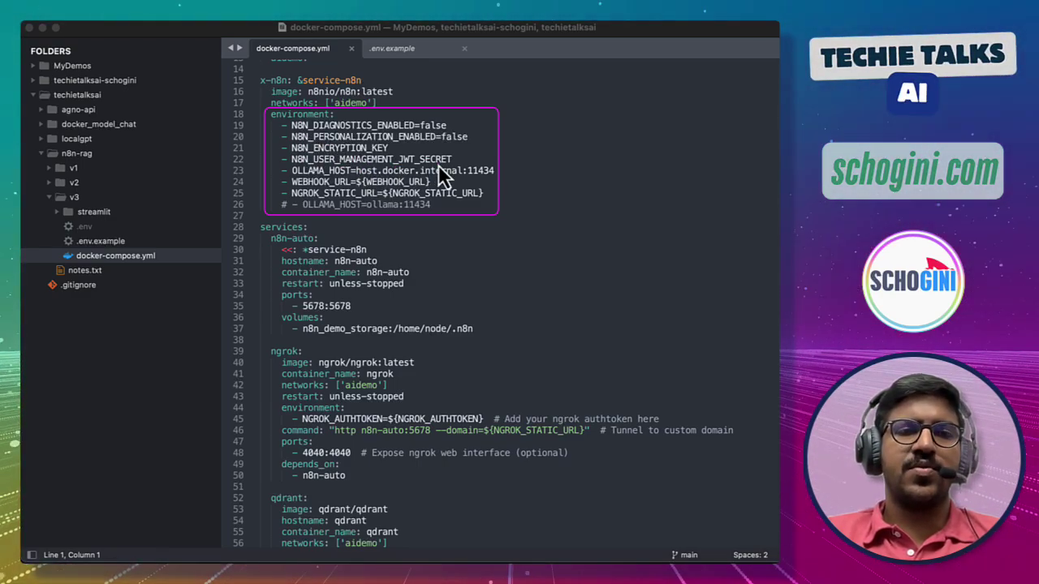
key("Escape")
Outline the n8n-auto service block in lines 29 to 37, then clear the marking.
scroll(464, 268, "down", 5)
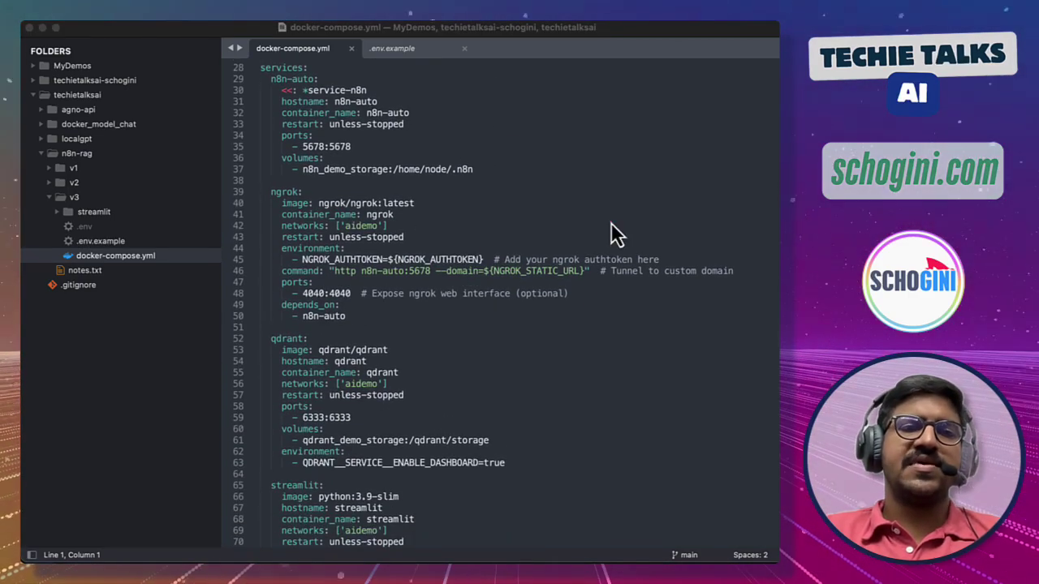
mouse_move(268, 76)
left_mouse_down()
mouse_move(454, 186)
mouse_move(482, 184)
left_mouse_up()
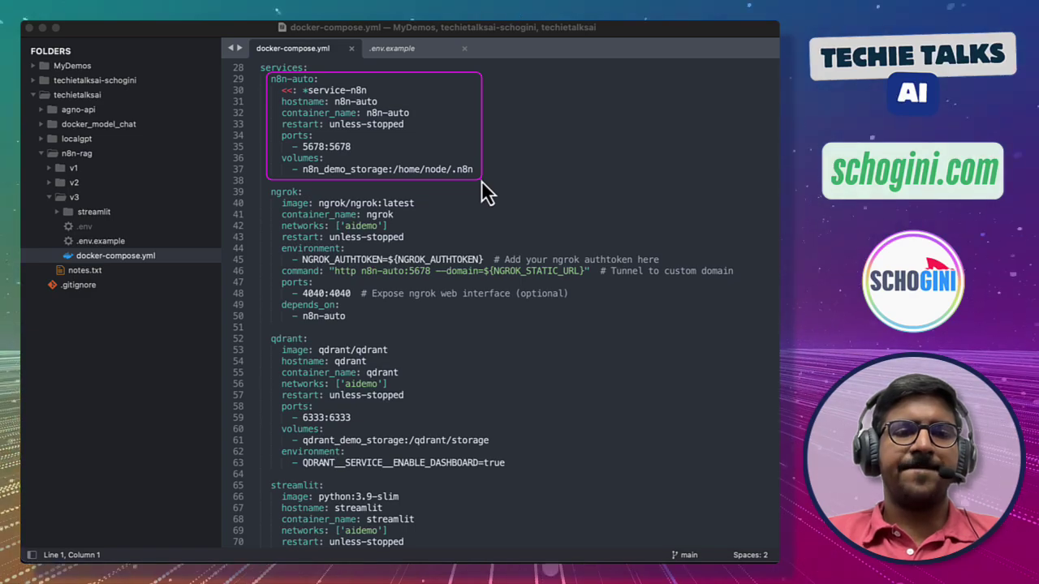
key("Escape")
Outline the ngrok service block in lines 39 to 50 and its image, container name, networks and restart entries.
scroll(479, 179, "down", 3)
scroll(480, 179, "down", 2)
mouse_move(263, 63)
left_mouse_down()
mouse_move(425, 182)
mouse_move(575, 202)
mouse_move(744, 205)
left_mouse_up()
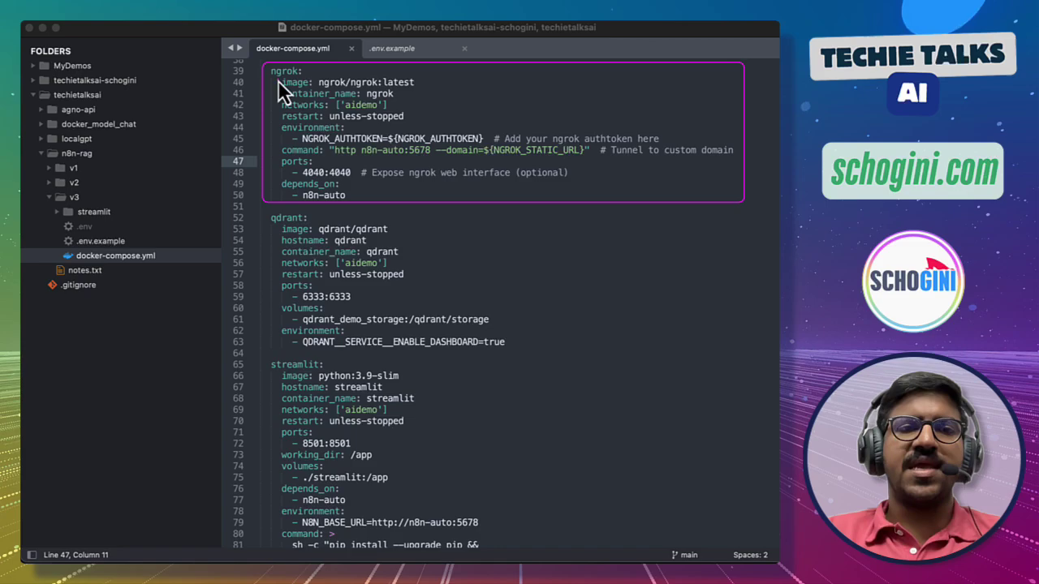
mouse_move(280, 80)
left_mouse_down()
mouse_move(353, 100)
mouse_move(427, 92)
left_mouse_up()
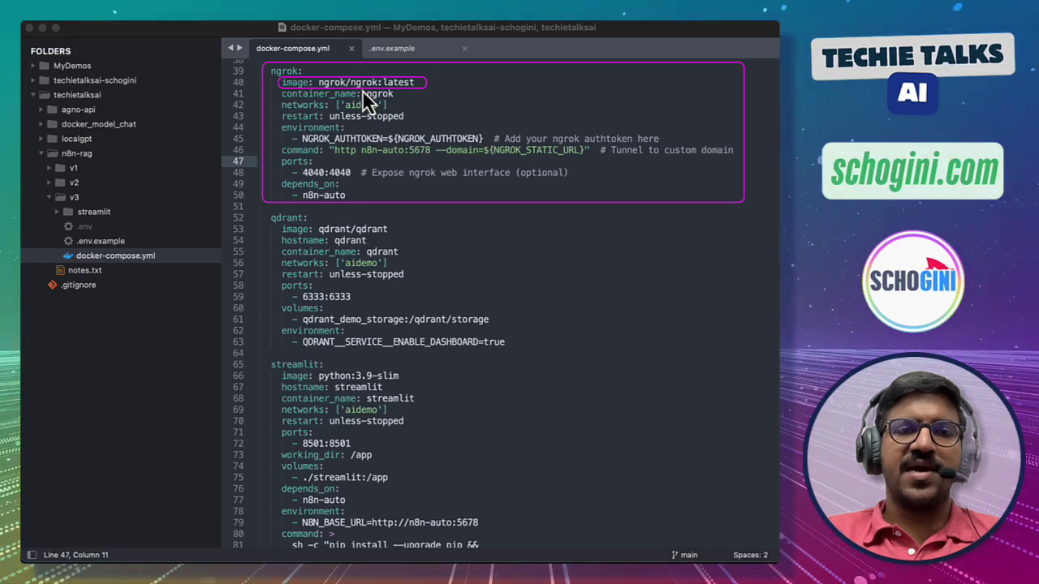
left_click_drag(361, 90, 398, 100)
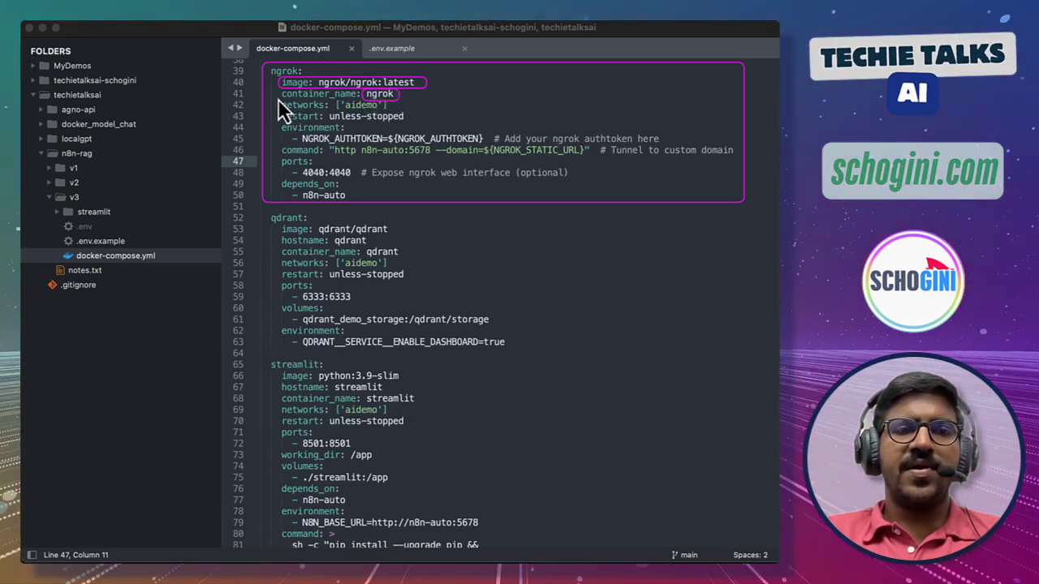
mouse_move(278, 98)
left_mouse_down()
mouse_move(289, 110)
mouse_move(392, 113)
left_mouse_up()
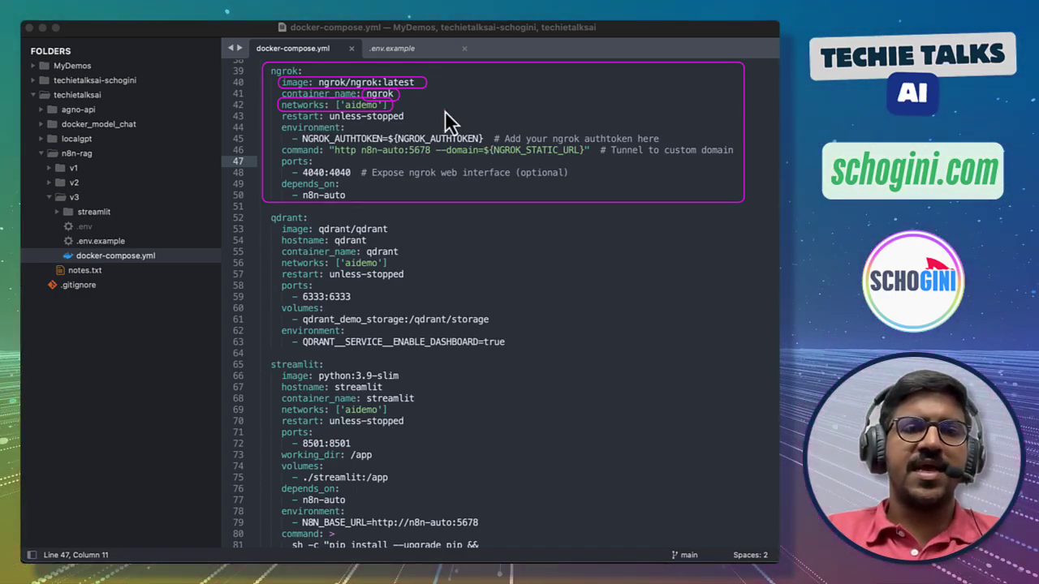
left_click_drag(278, 110, 411, 123)
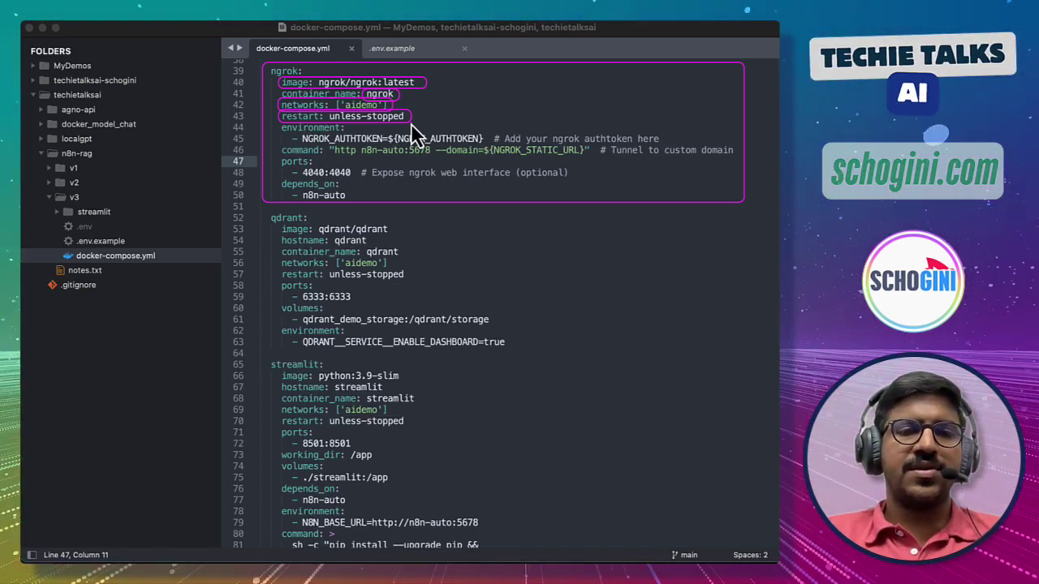
Undo the four inner ngrok outlines, then outline the ngrok environment block and the NGROK_AUTHTOKEN variable name.
key("super+z")
key("super+z")
key("super+z")
key("super+z")
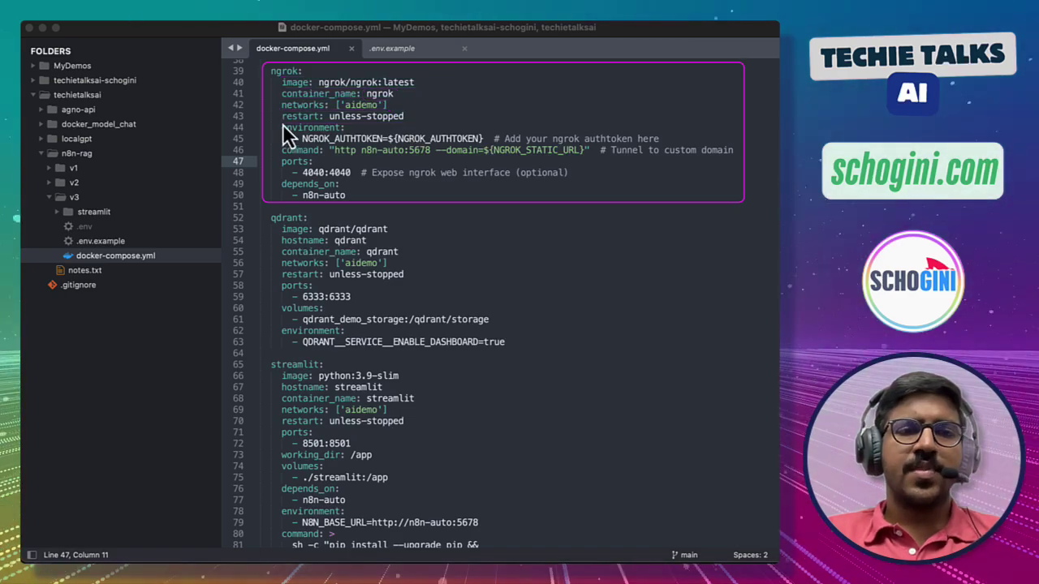
mouse_move(280, 121)
left_mouse_down()
mouse_move(303, 138)
mouse_move(373, 143)
mouse_move(662, 146)
left_mouse_up()
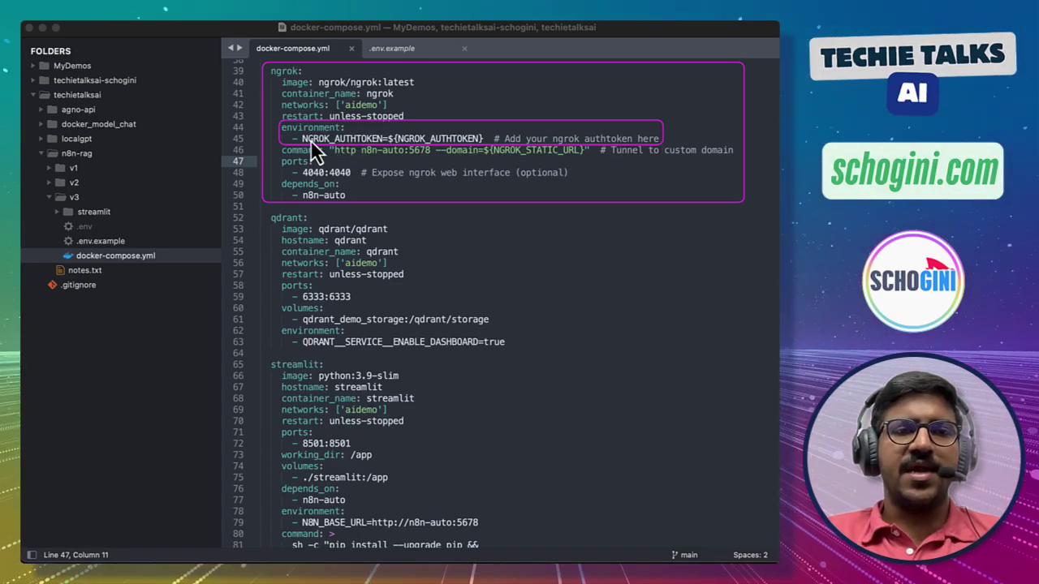
left_click_drag(297, 134, 389, 146)
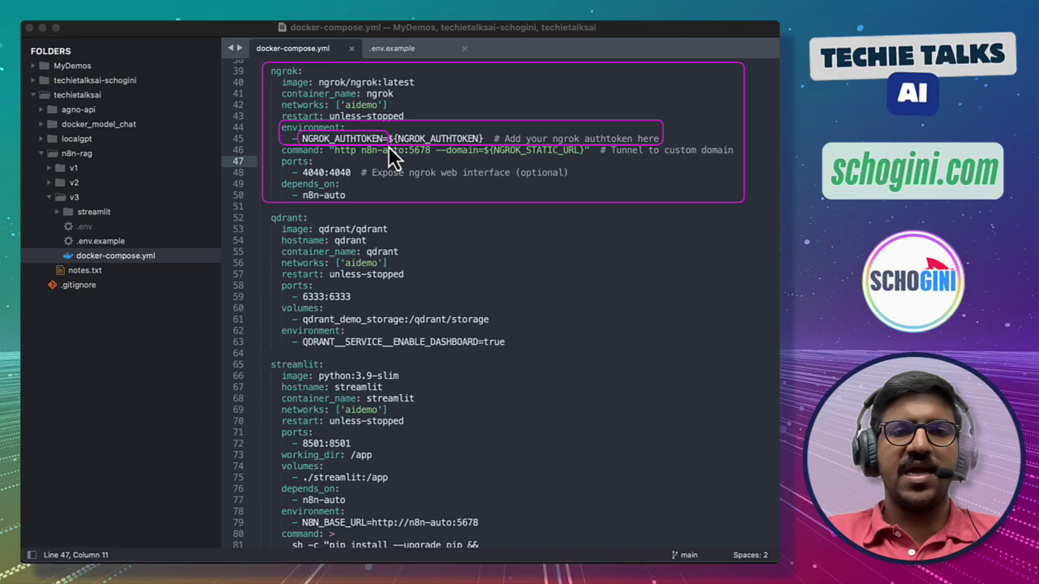
Outline the ngrok command line and its http, n8n-auto:5678 and --domain=${NGROK_STATIC_URL} parts, plus the depends_on entry.
left_click_drag(277, 148, 600, 159)
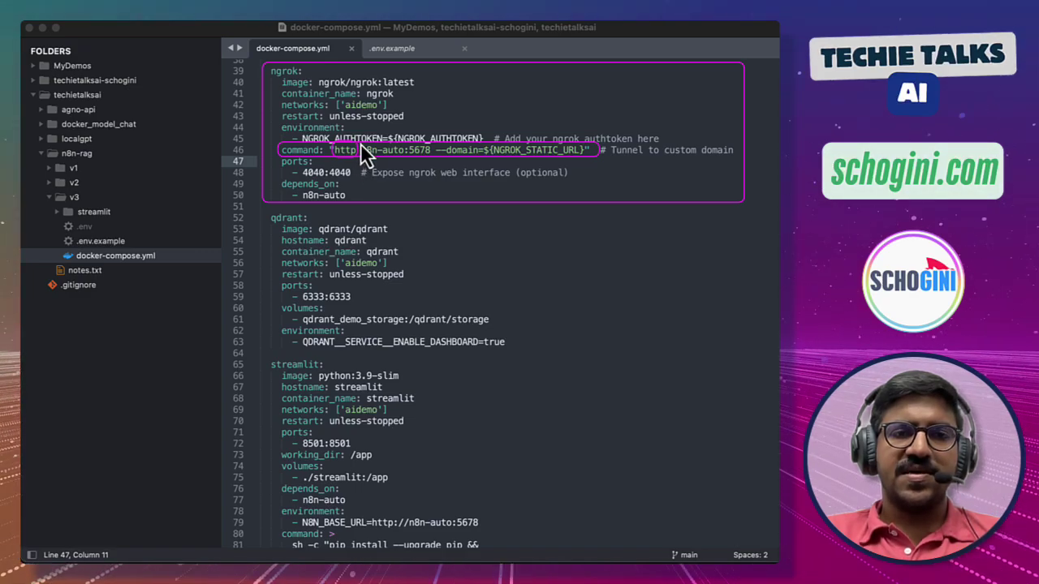
left_click_drag(365, 154, 432, 158)
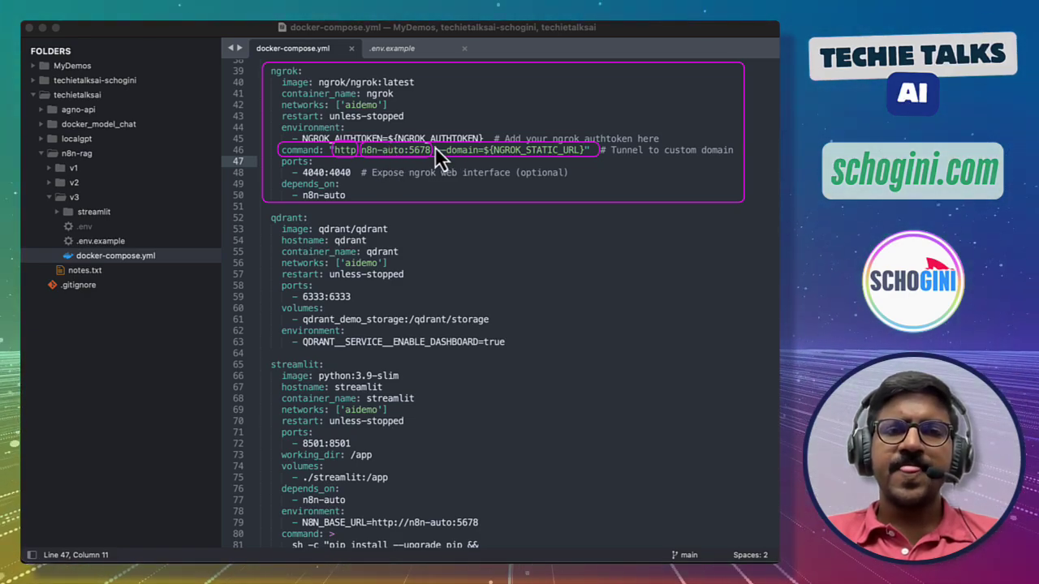
left_click_drag(446, 157, 594, 159)
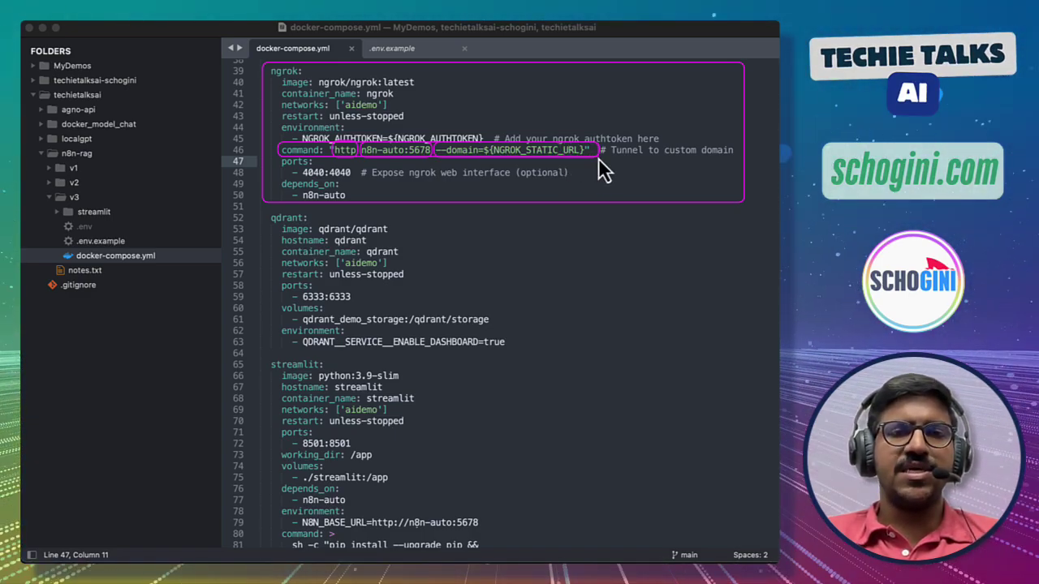
mouse_move(490, 144)
left_mouse_down()
mouse_move(500, 154)
mouse_move(581, 158)
left_mouse_up()
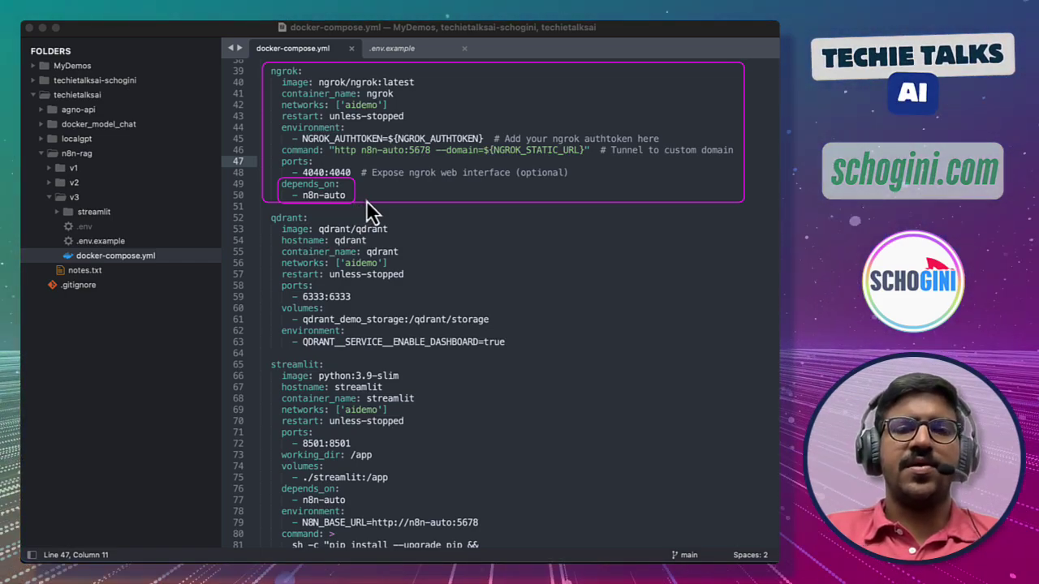
Outline the qdrant service settings, then the whole streamlit service block in lines 65 to 83.
scroll(366, 203, "down", 3)
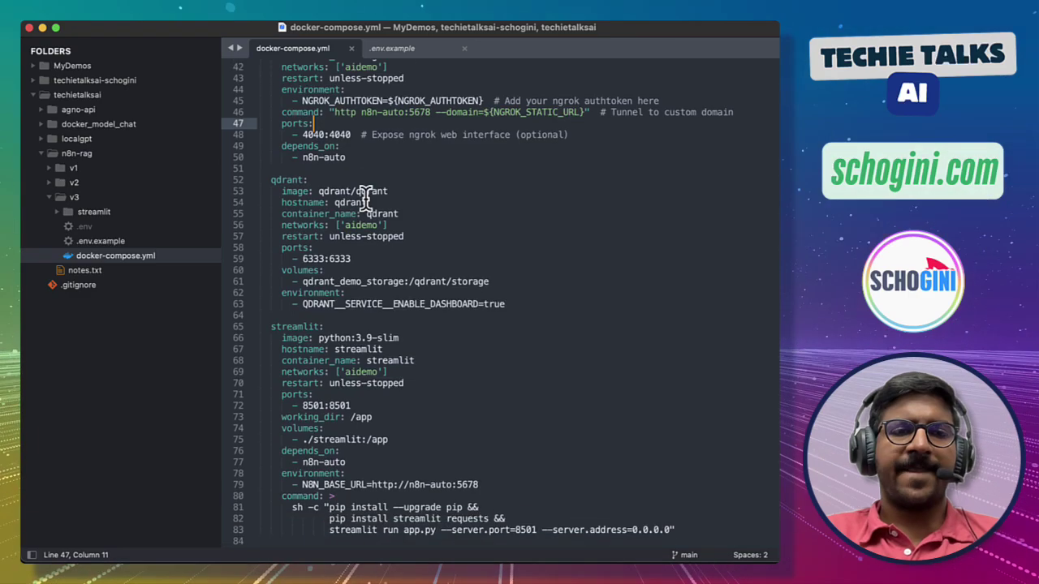
mouse_move(297, 203)
left_mouse_down()
mouse_move(413, 275)
mouse_move(516, 315)
left_mouse_up()
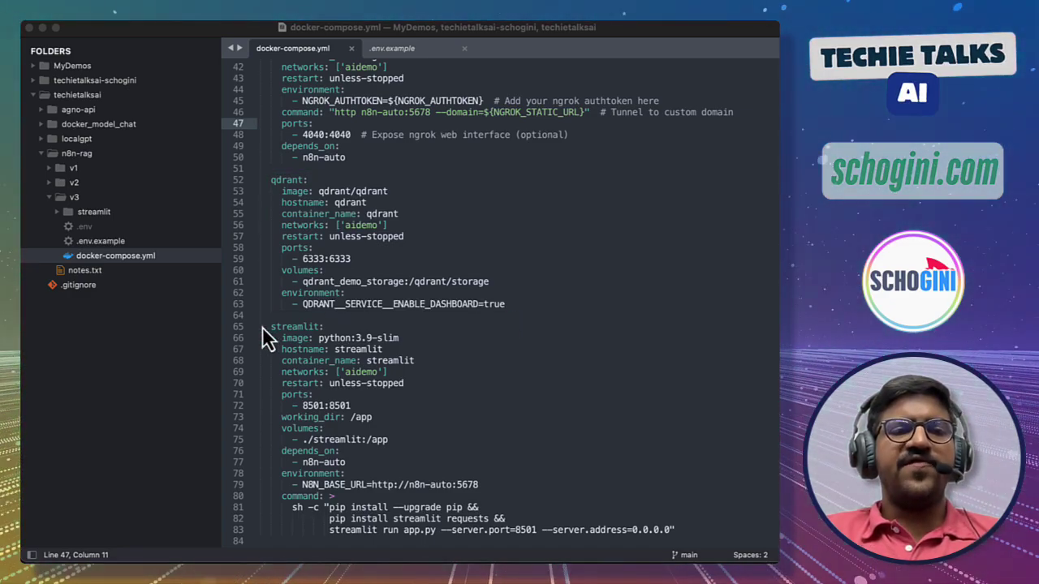
mouse_move(267, 319)
left_mouse_down()
mouse_move(386, 443)
mouse_move(494, 498)
mouse_move(684, 545)
left_mouse_up()
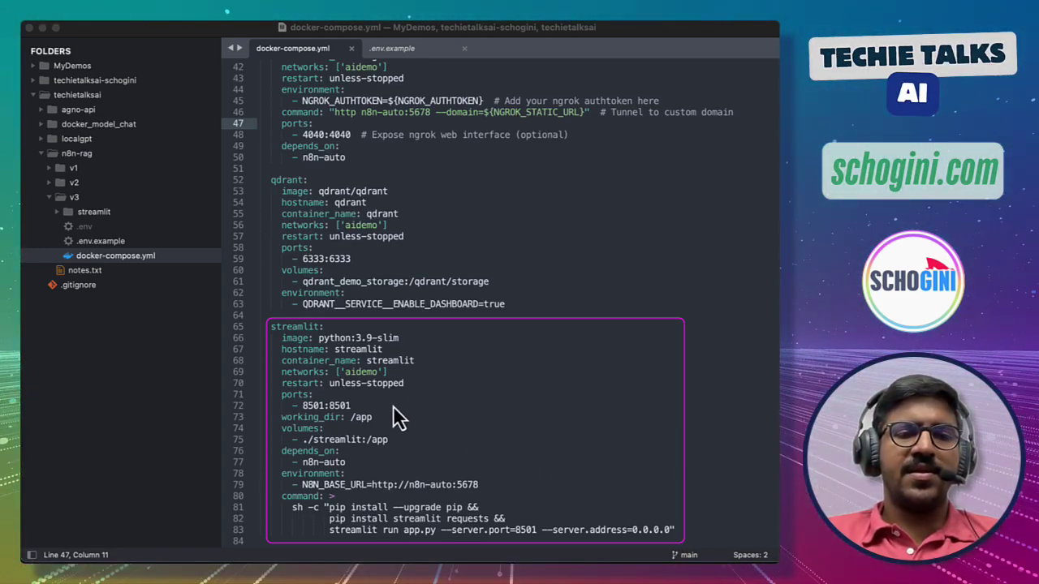
Outline in turn the streamlit service's image, hostname and container name, networks, restart and ports entries.
left_click_drag(277, 332, 403, 344)
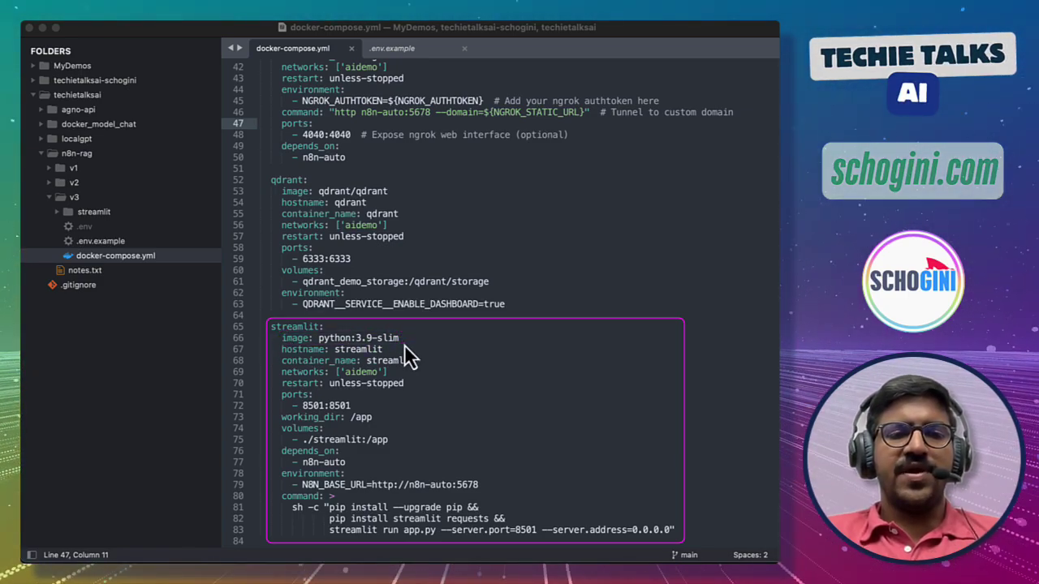
mouse_move(279, 343)
left_mouse_down()
mouse_move(367, 372)
mouse_move(421, 369)
left_mouse_up()
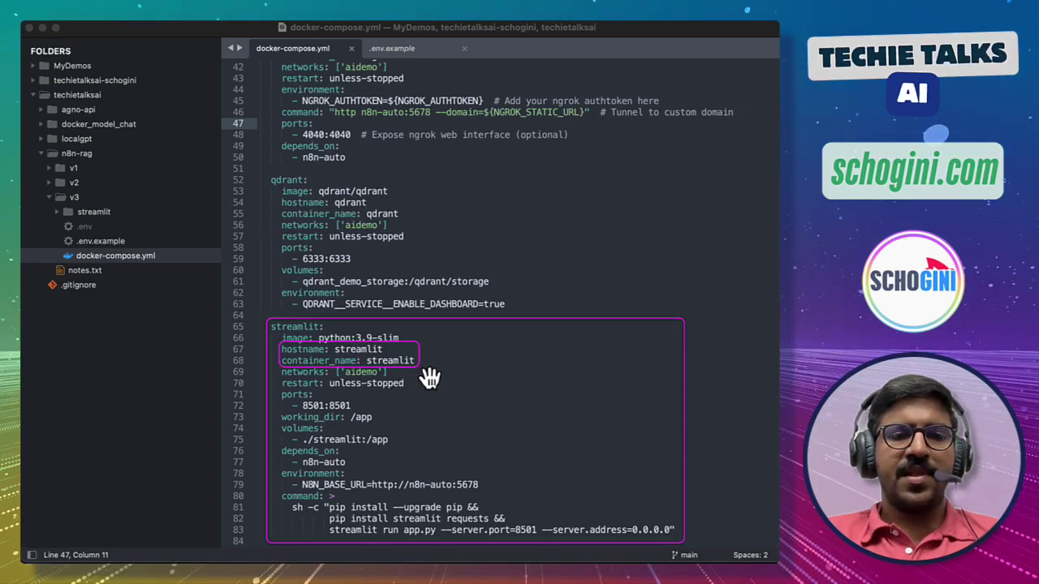
mouse_move(279, 369)
left_mouse_down()
mouse_move(292, 387)
mouse_move(399, 390)
left_mouse_up()
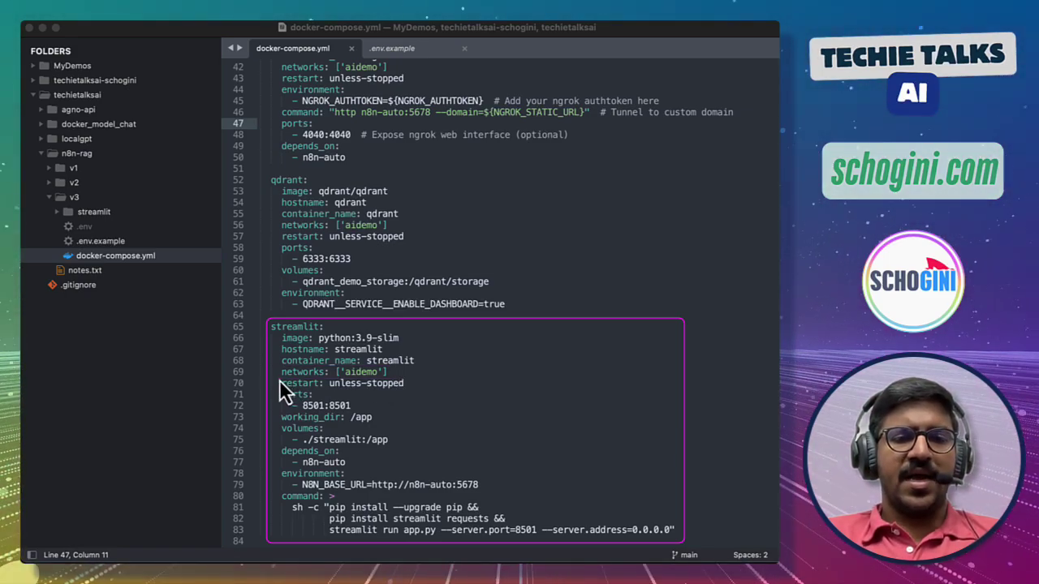
mouse_move(279, 377)
left_mouse_down()
mouse_move(293, 395)
mouse_move(409, 392)
left_mouse_up()
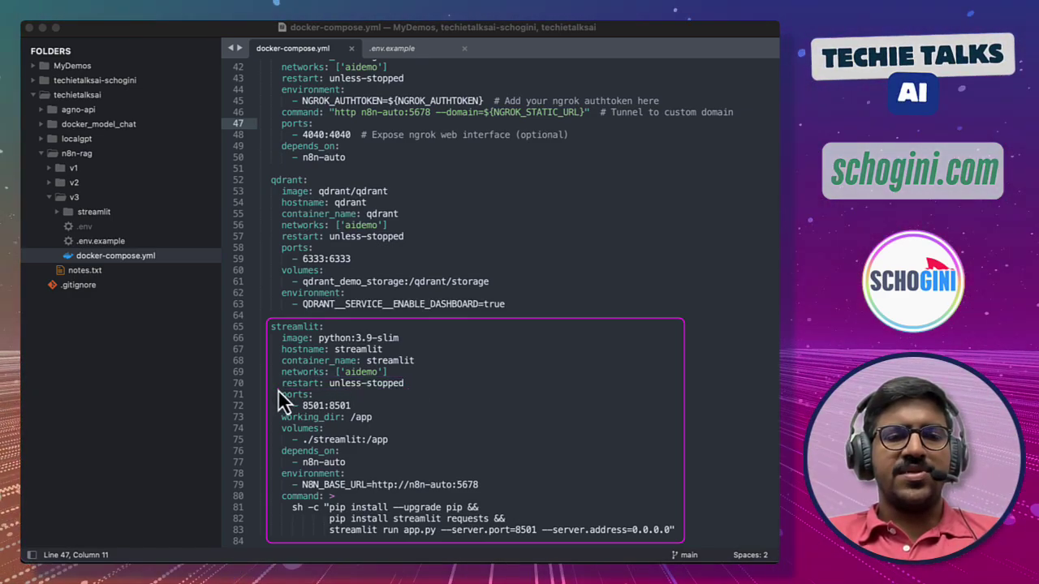
mouse_move(277, 390)
left_mouse_down()
mouse_move(301, 404)
mouse_move(366, 412)
left_mouse_up()
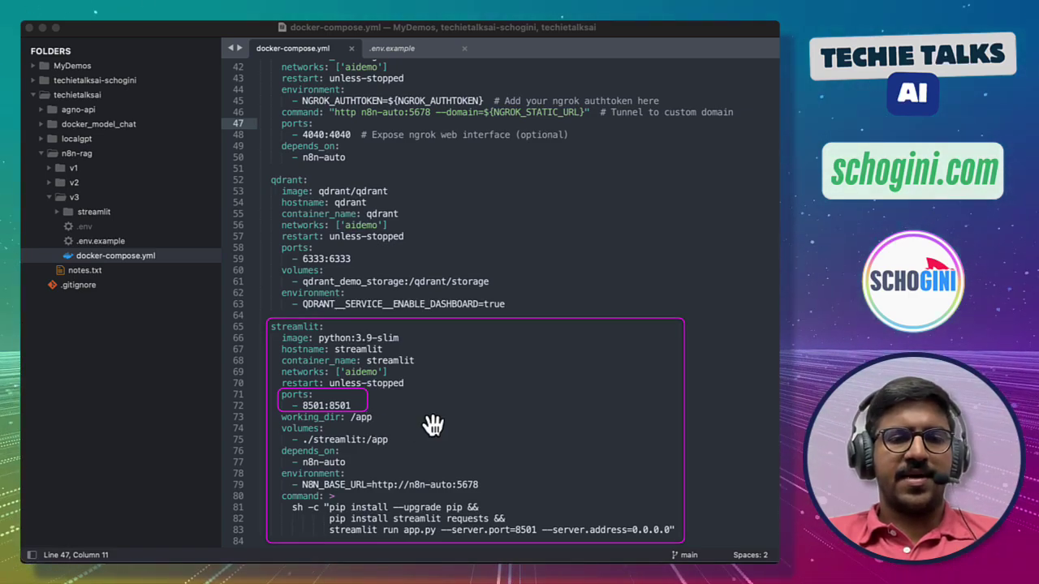
Outline the streamlit volumes mapping ./streamlit:/app and the matching streamlit folder inside v3 in the project tree.
left_click_drag(309, 426, 380, 424)
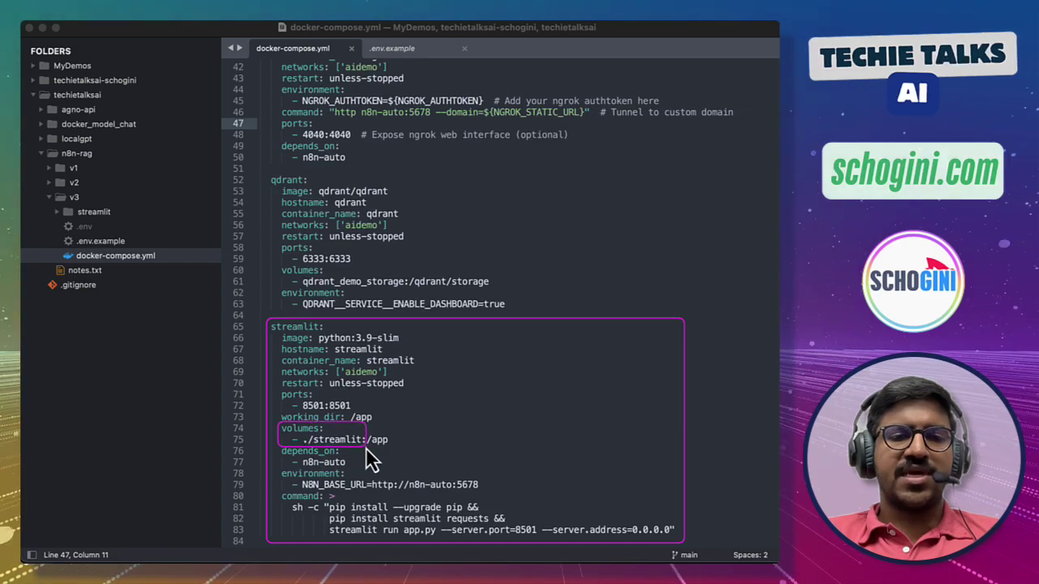
left_click_drag(365, 447, 402, 448)
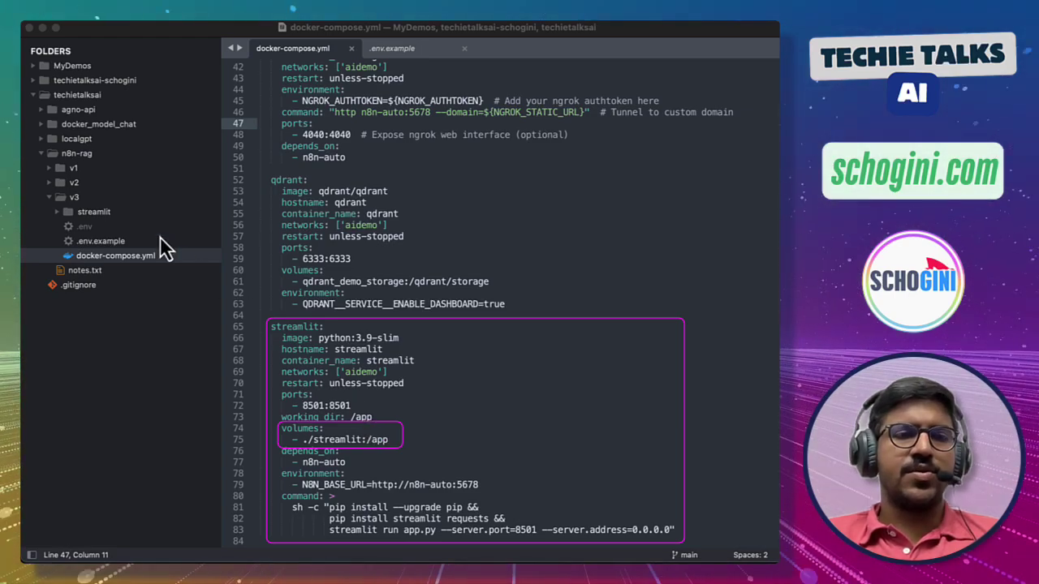
mouse_move(46, 205)
left_mouse_down()
mouse_move(65, 220)
mouse_move(127, 219)
left_mouse_up()
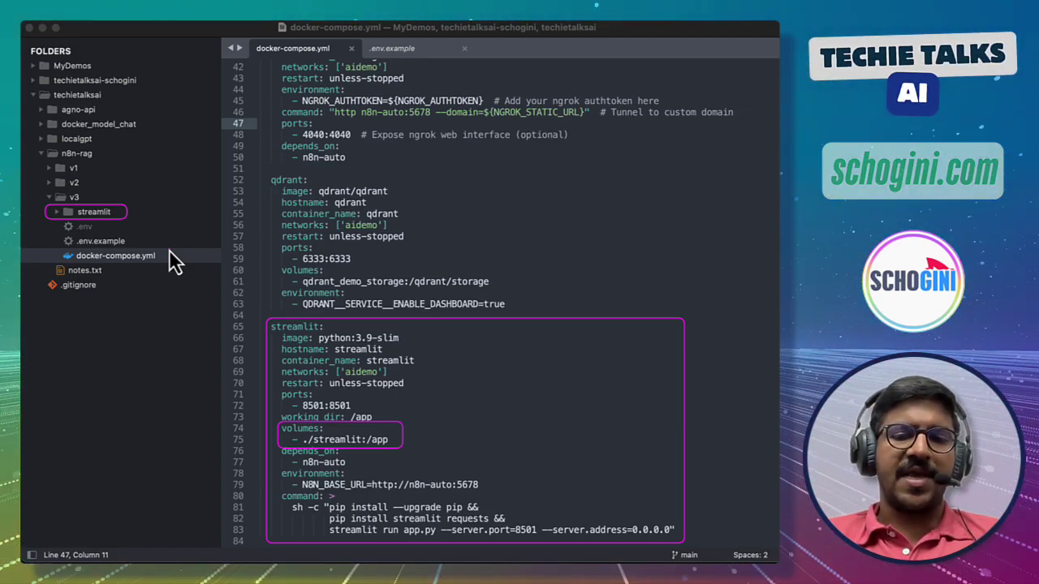
Outline the streamlit service's depends_on entry, then its environment block containing N8N_BASE_URL.
left_click_drag(278, 445, 351, 468)
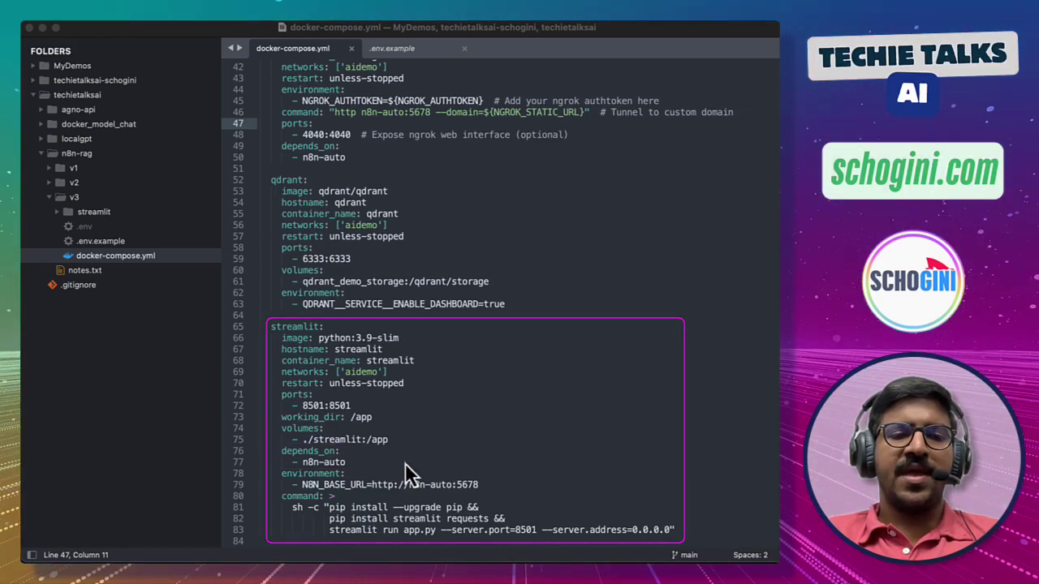
mouse_move(281, 468)
left_mouse_down()
mouse_move(363, 492)
mouse_move(487, 503)
left_mouse_up()
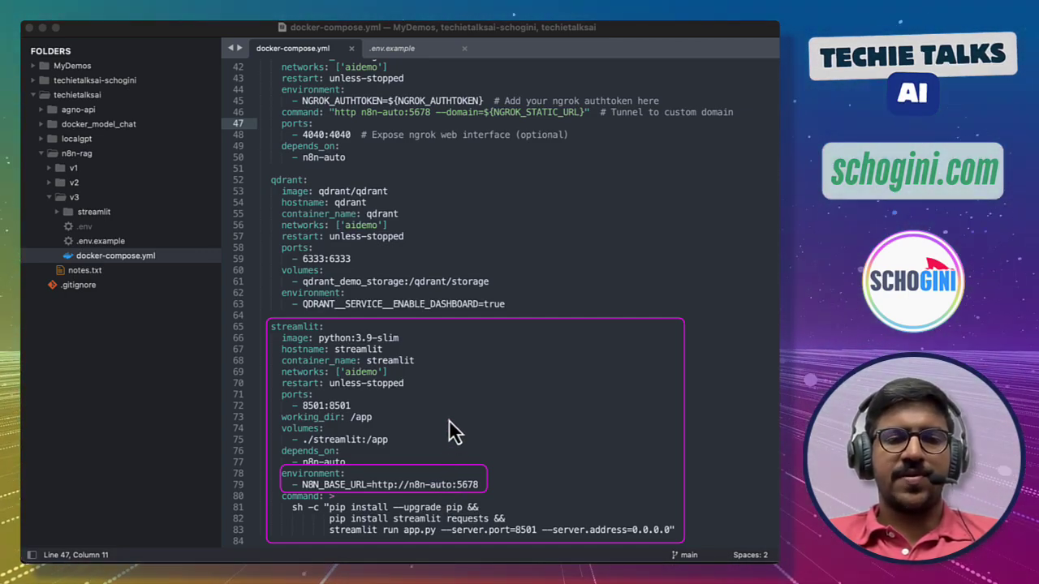
Outline the streamlit service's command block, then its streamlit run line, app.py, --server.port=8501 and the 0.0.0.0 address, and clear all outlines.
mouse_move(279, 491)
left_mouse_down()
mouse_move(325, 541)
mouse_move(682, 554)
left_mouse_up()
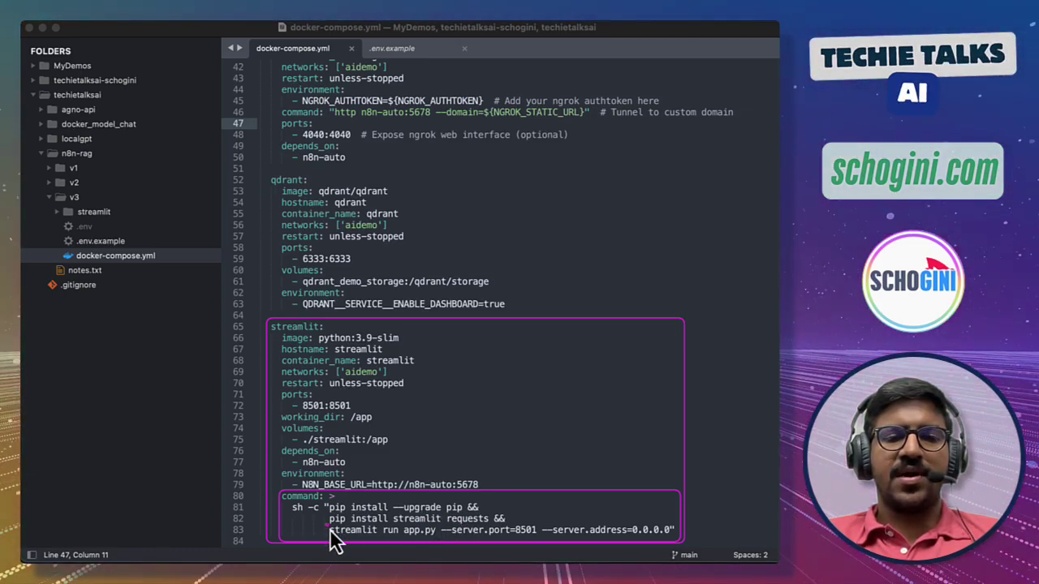
mouse_move(328, 524)
left_mouse_down()
mouse_move(378, 539)
mouse_move(677, 552)
left_mouse_up()
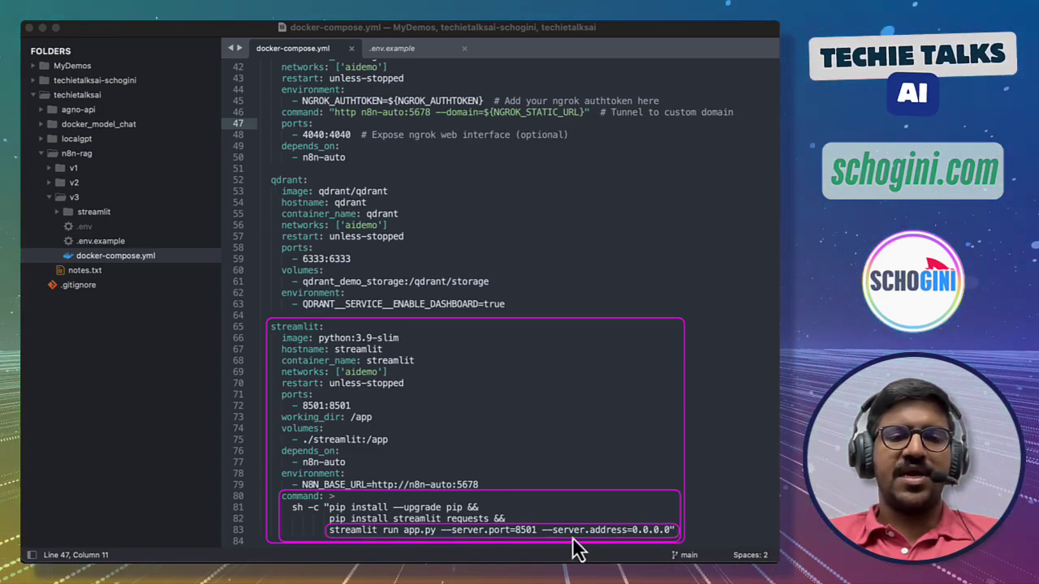
left_click_drag(405, 527, 440, 544)
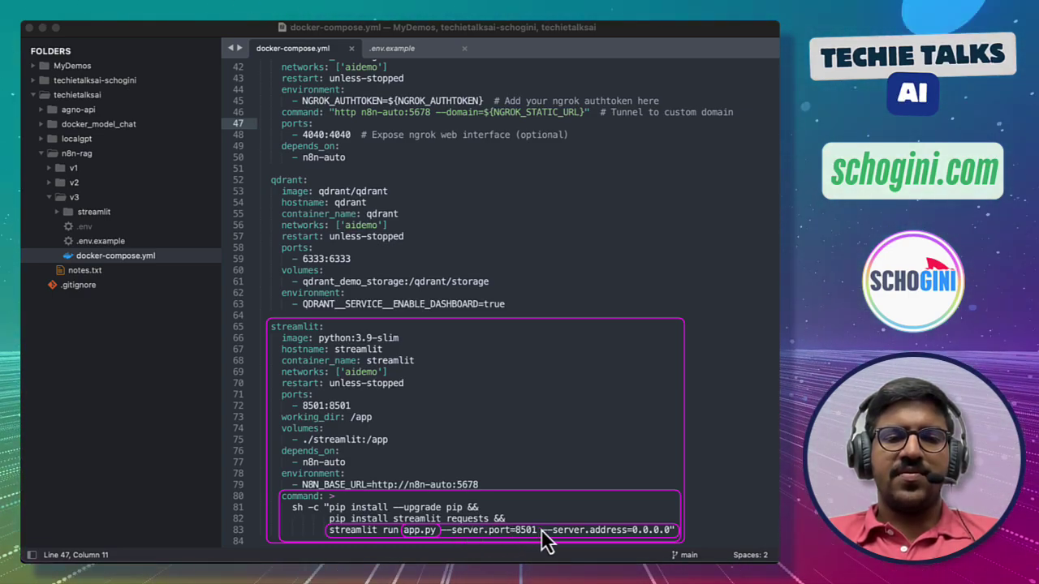
mouse_move(541, 531)
left_mouse_down()
mouse_move(538, 545)
mouse_move(440, 546)
left_mouse_up()
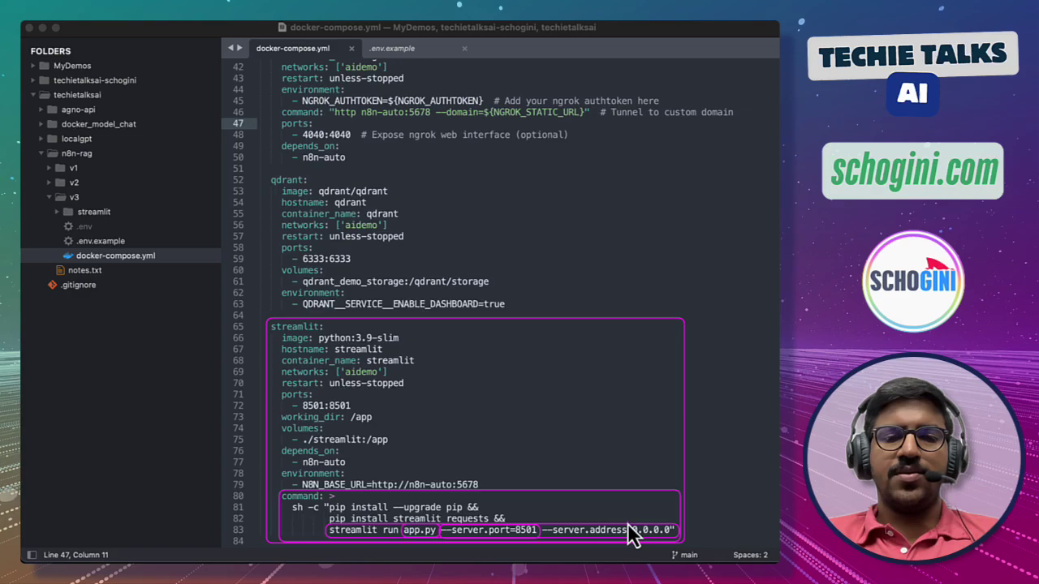
left_click_drag(629, 526, 670, 542)
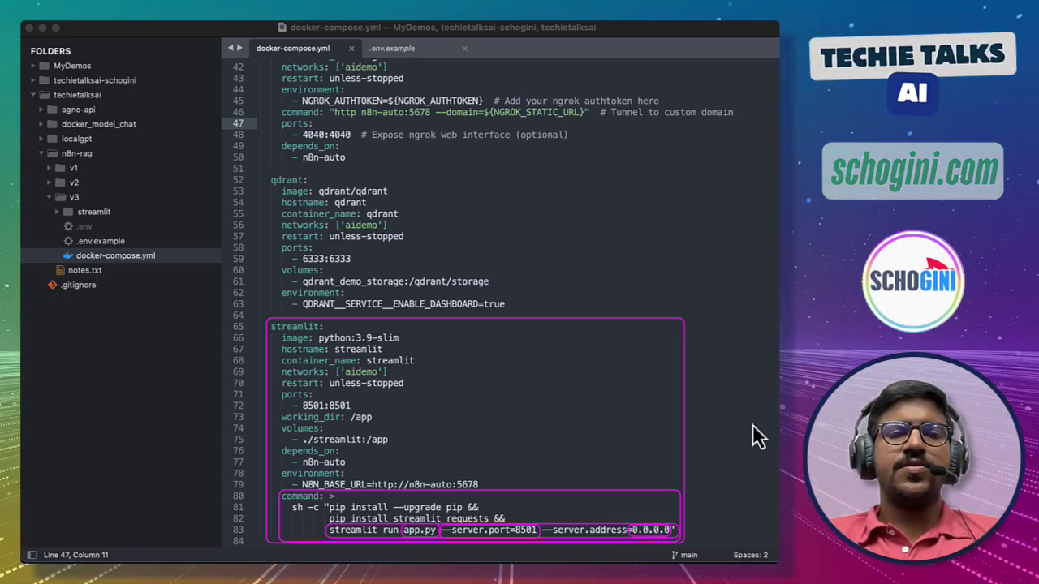
key("Escape")
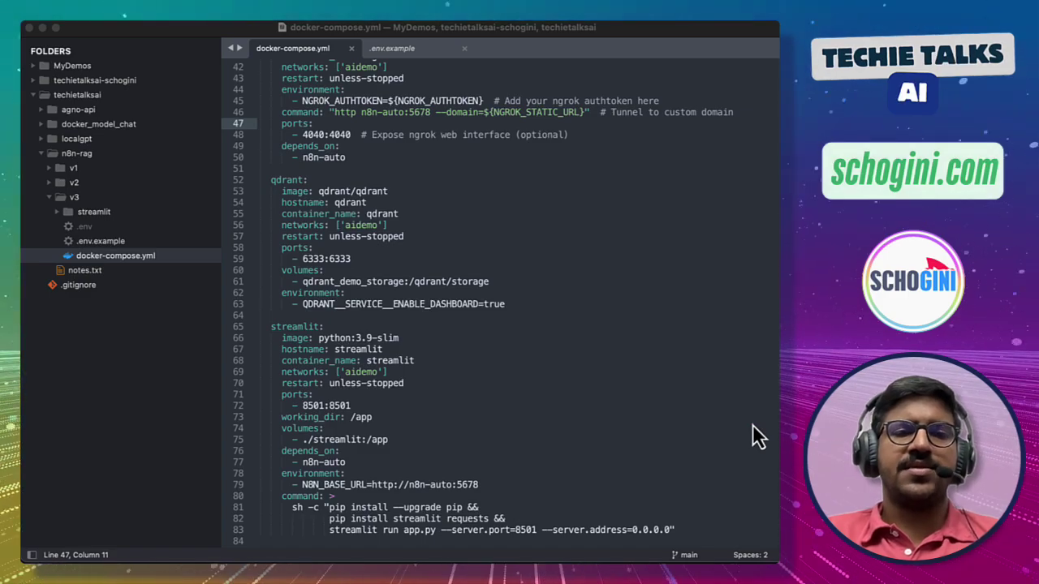
Look over the docker-compose.yml services once more, then open app.py from the streamlit folder inside v3.
scroll(751, 422, "up", 3)
scroll(428, 278, "up", 8)
scroll(341, 317, "down", 3)
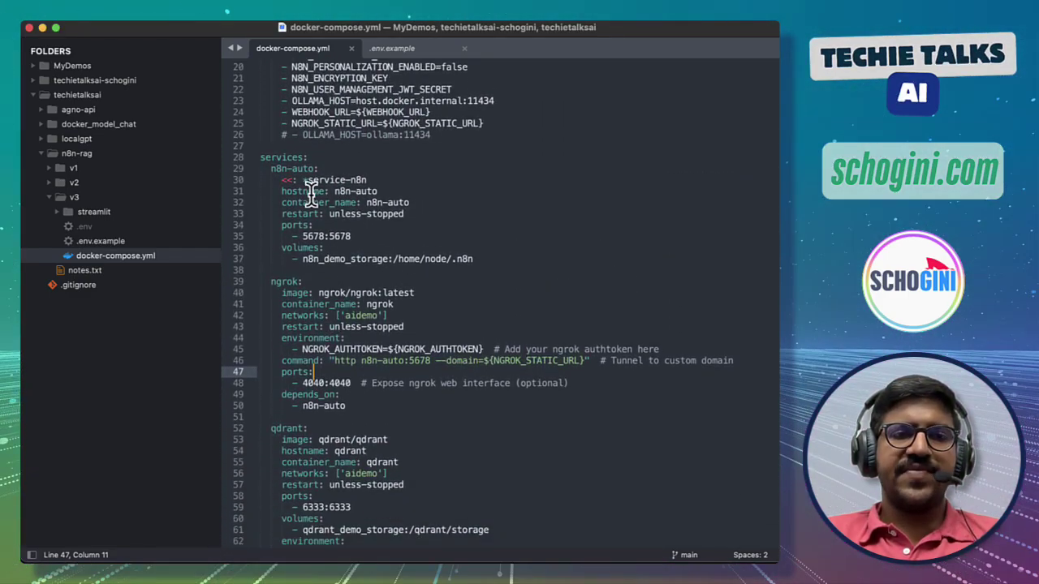
scroll(373, 317, "down", 5)
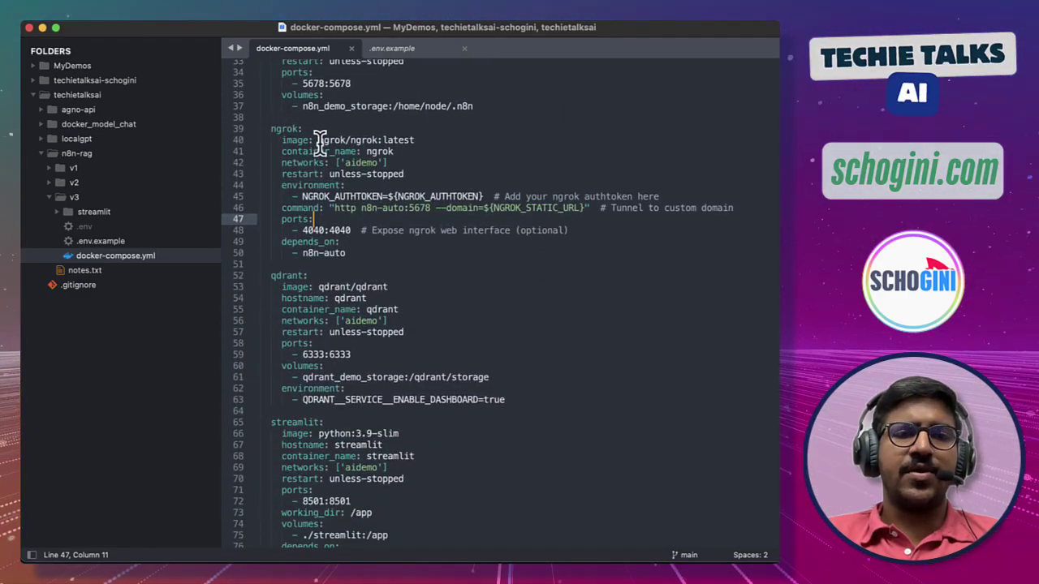
scroll(321, 144, "down", 2)
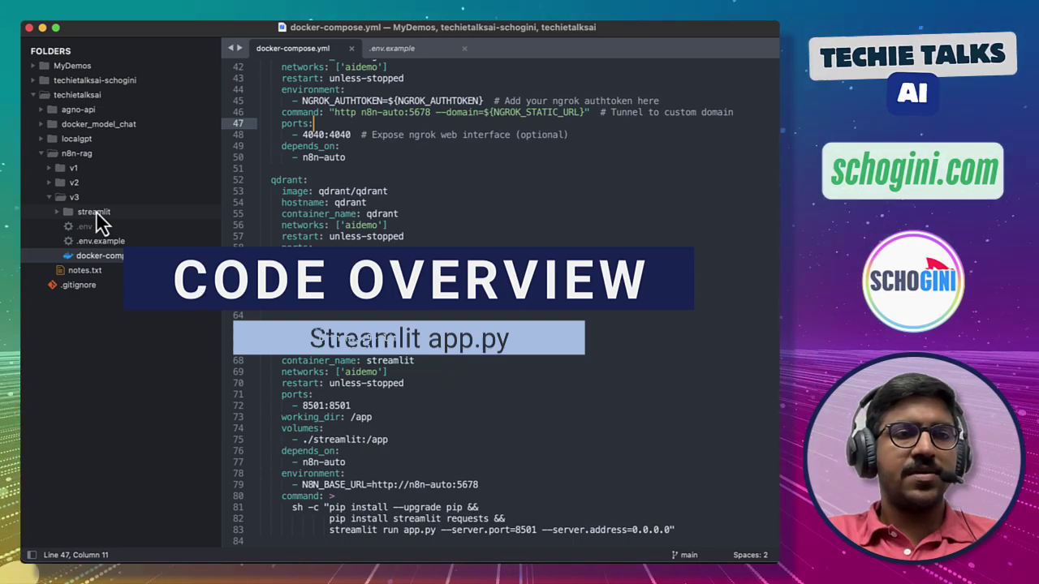
left_click(58, 213)
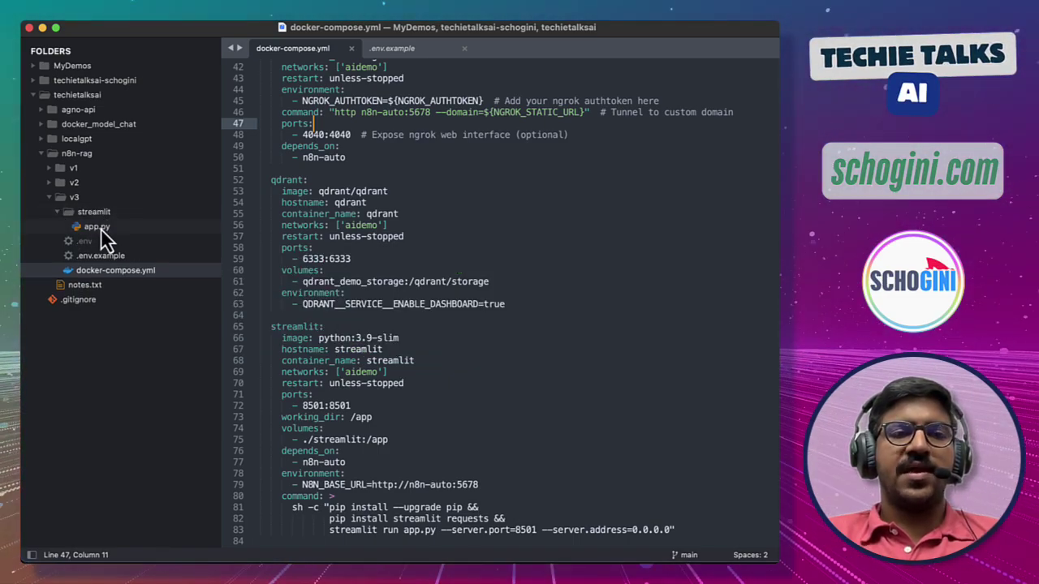
left_click(101, 228)
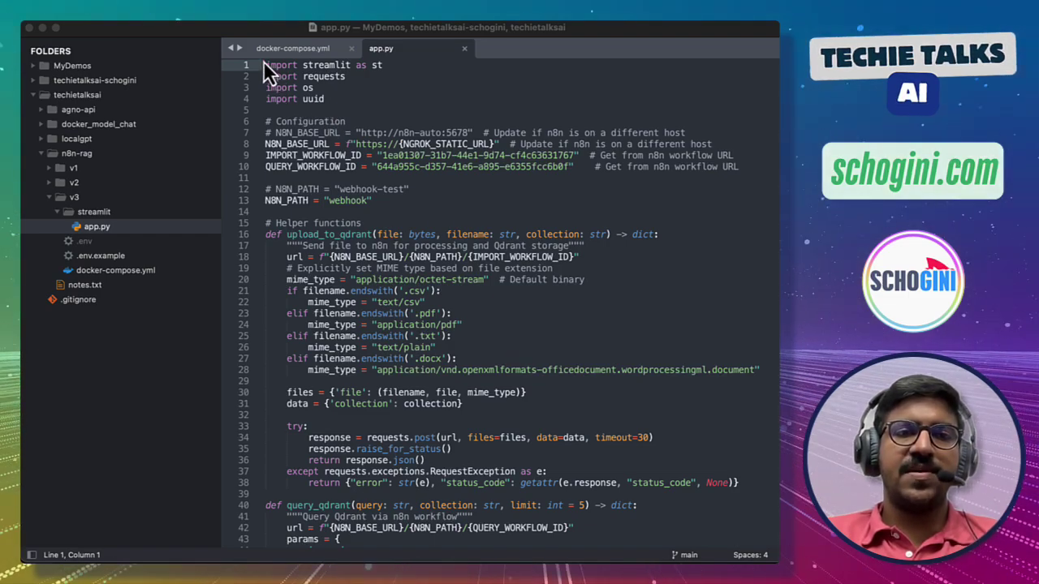
Outline the import statements in lines 1 to 4 of app.py, then the Configuration block beneath them.
mouse_move(263, 60)
left_mouse_down()
mouse_move(292, 103)
mouse_move(395, 109)
left_mouse_up()
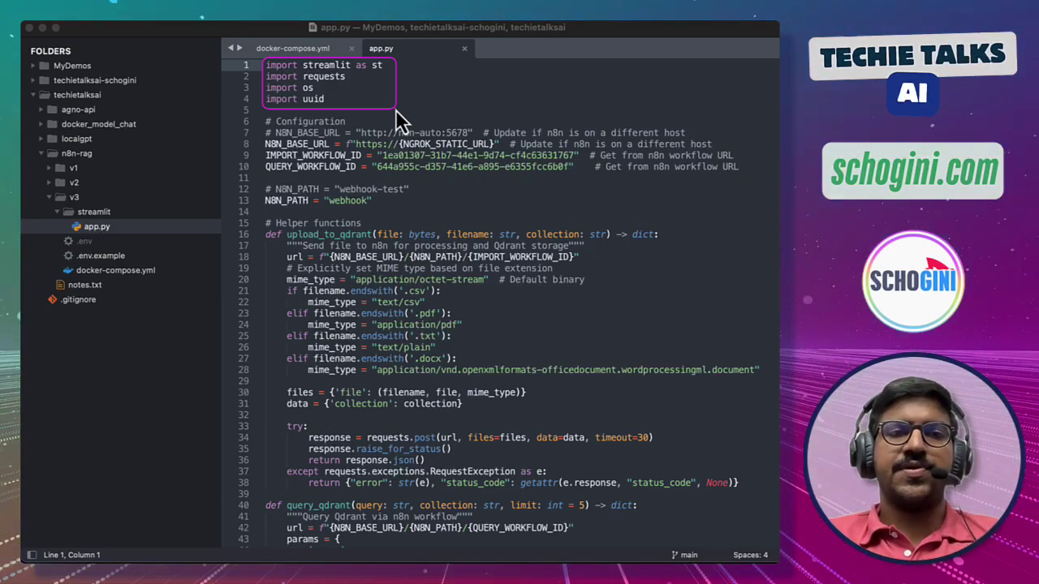
key("Escape")
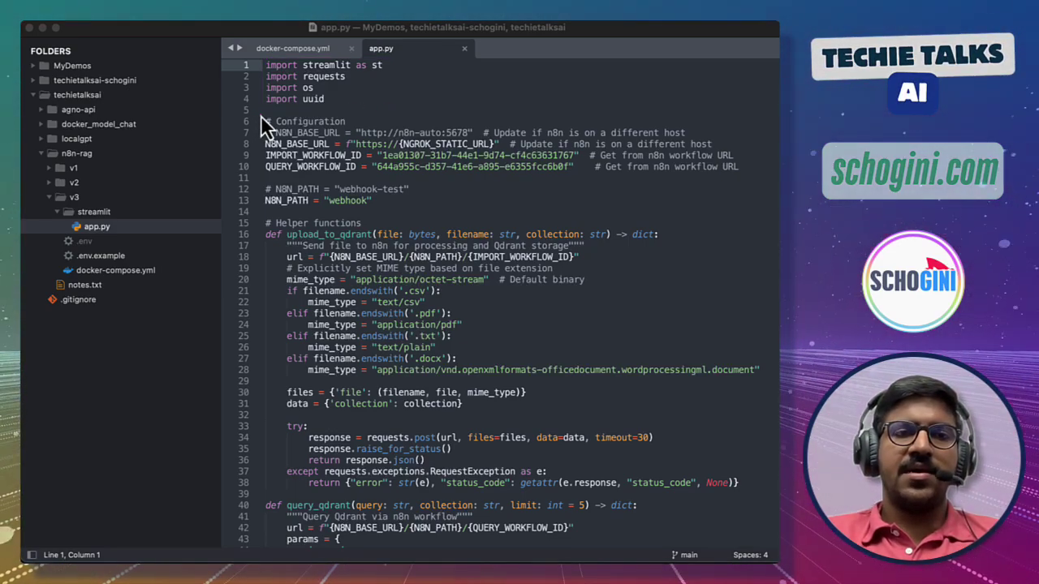
mouse_move(261, 116)
left_mouse_down()
mouse_move(388, 217)
mouse_move(745, 214)
left_mouse_up()
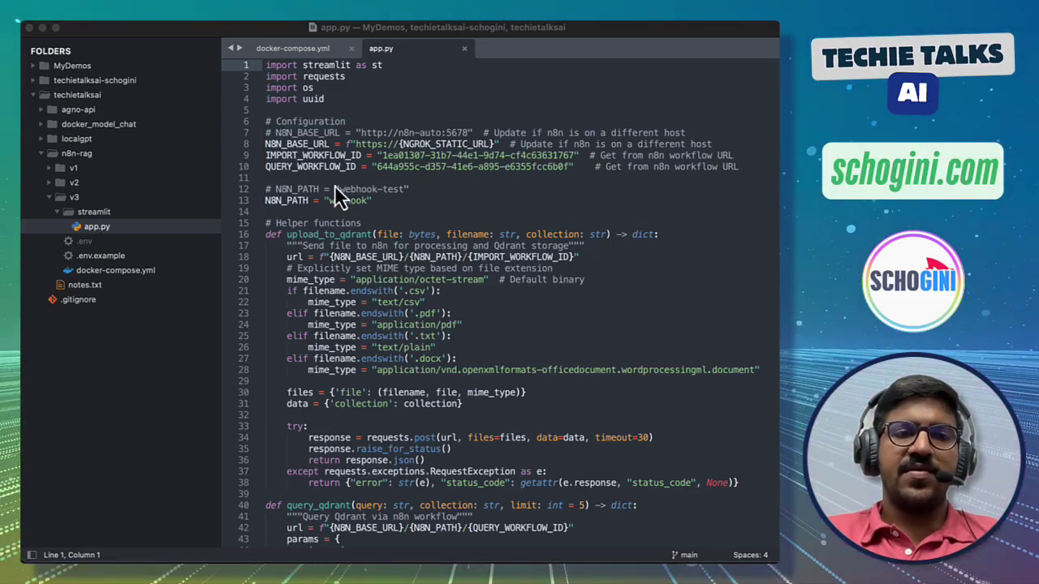
mouse_move(262, 138)
left_mouse_down()
mouse_move(265, 148)
mouse_move(331, 152)
left_mouse_up()
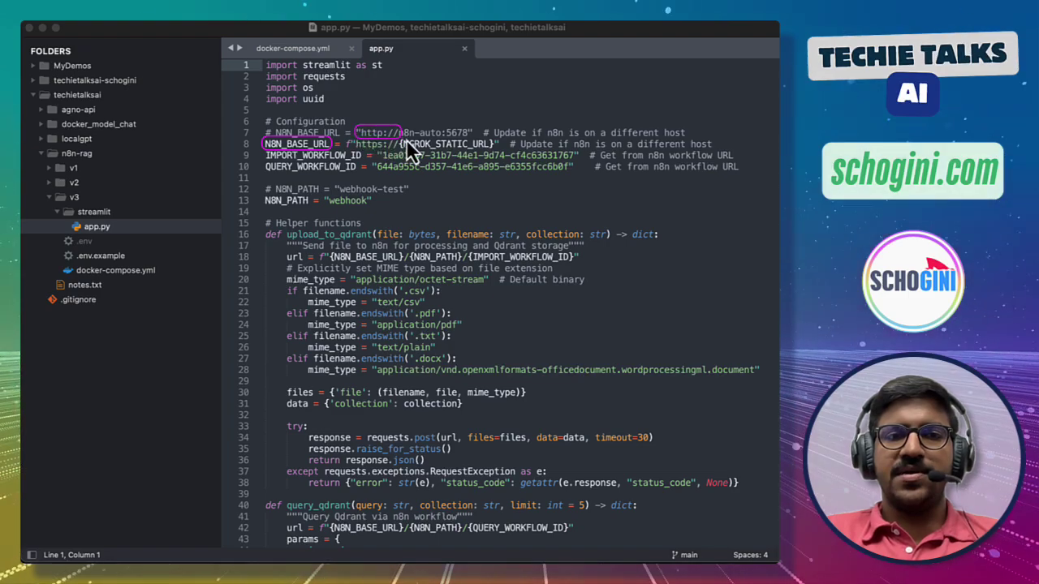
left_click_drag(405, 138, 454, 138)
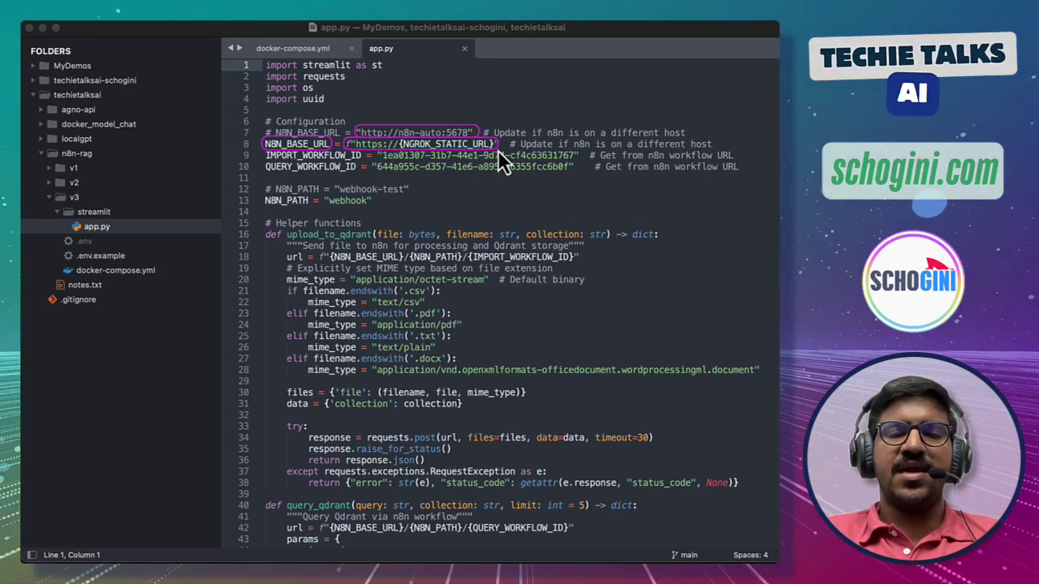
key("Escape")
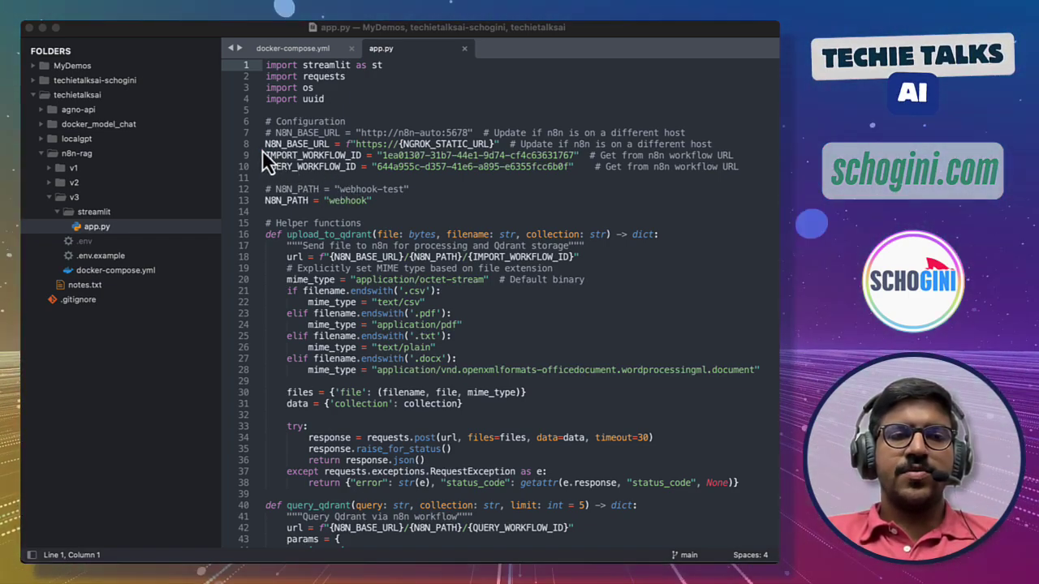
Outline the IMPORT_WORKFLOW_ID and QUERY_WORKFLOW_ID names, then both N8N_PATH lines with their "webhook-test" and "webhook" values.
left_click_drag(264, 150, 363, 161)
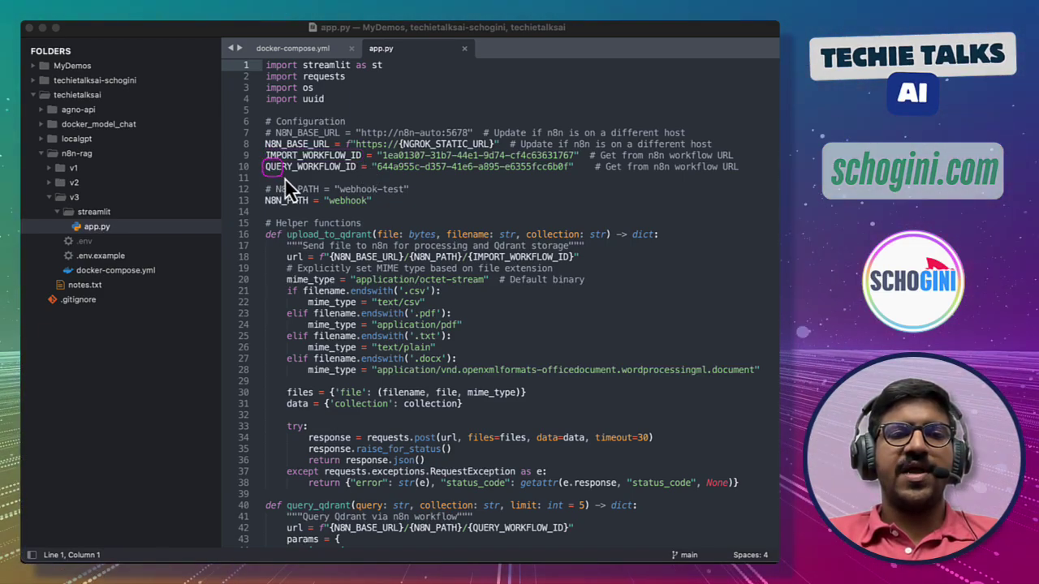
left_click_drag(285, 178, 357, 175)
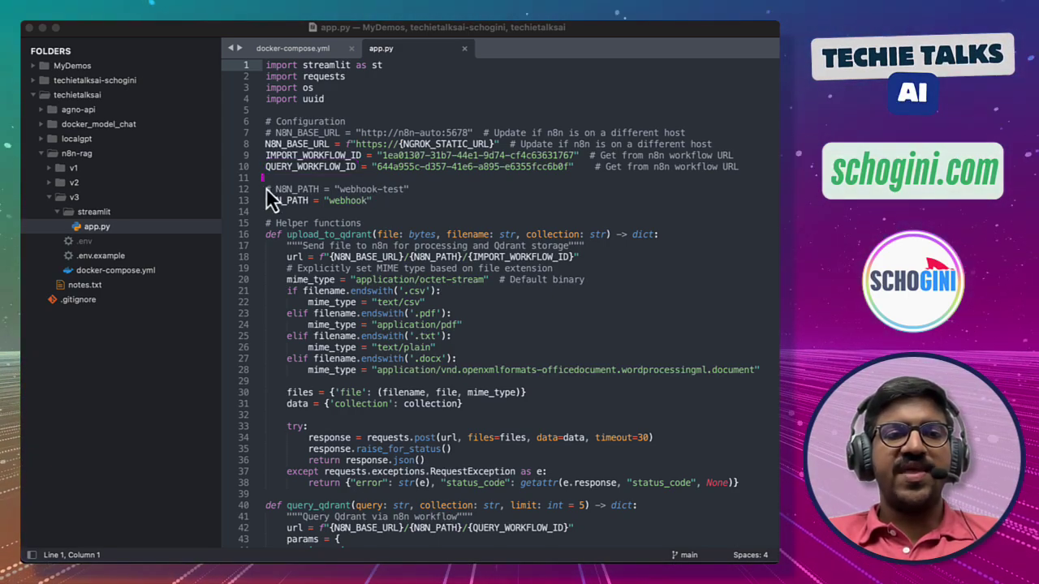
mouse_move(266, 187)
left_mouse_down()
mouse_move(380, 218)
mouse_move(422, 212)
left_mouse_up()
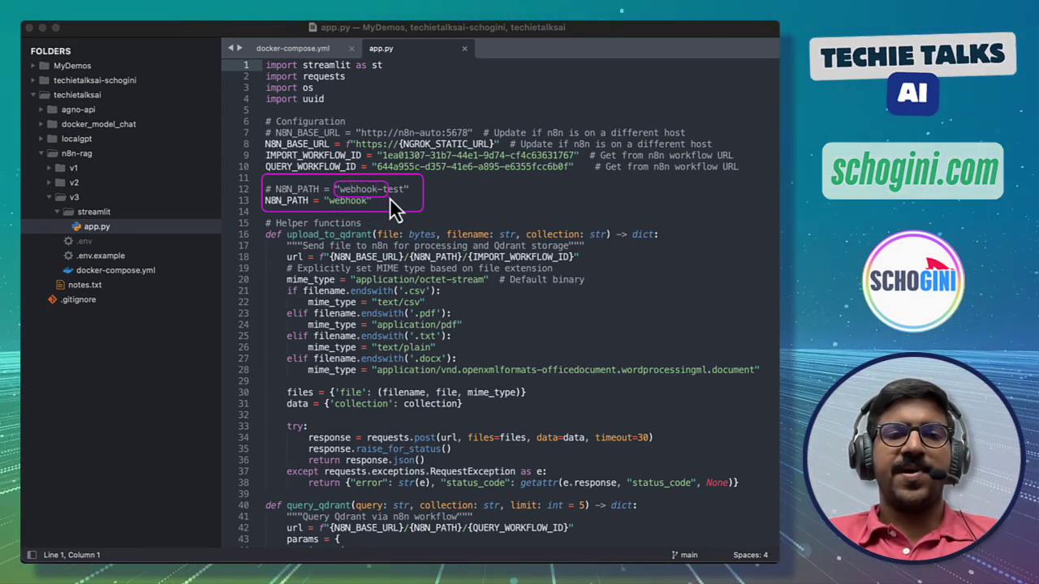
left_click_drag(390, 200, 411, 200)
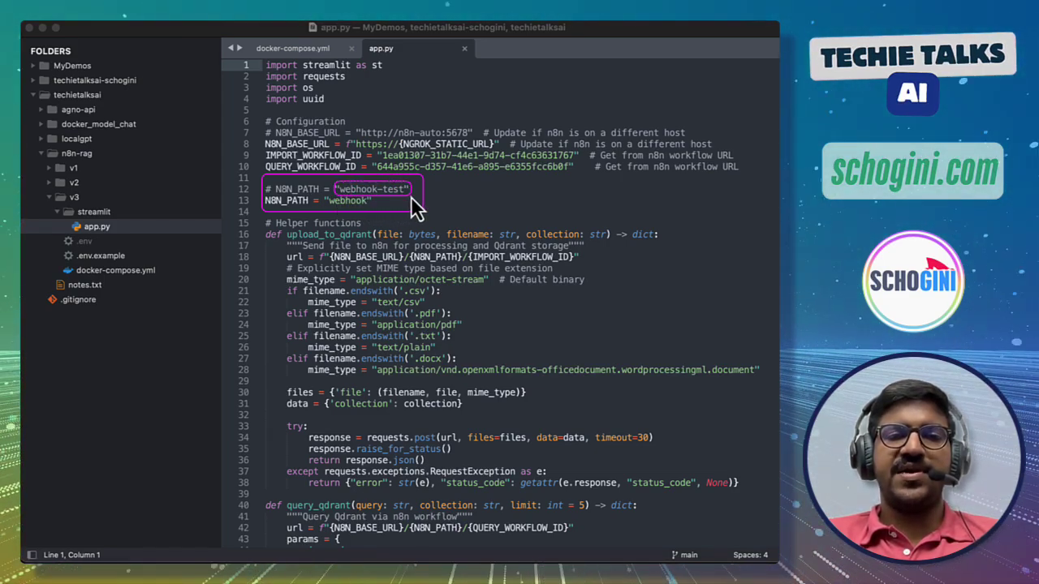
left_click_drag(322, 194, 375, 209)
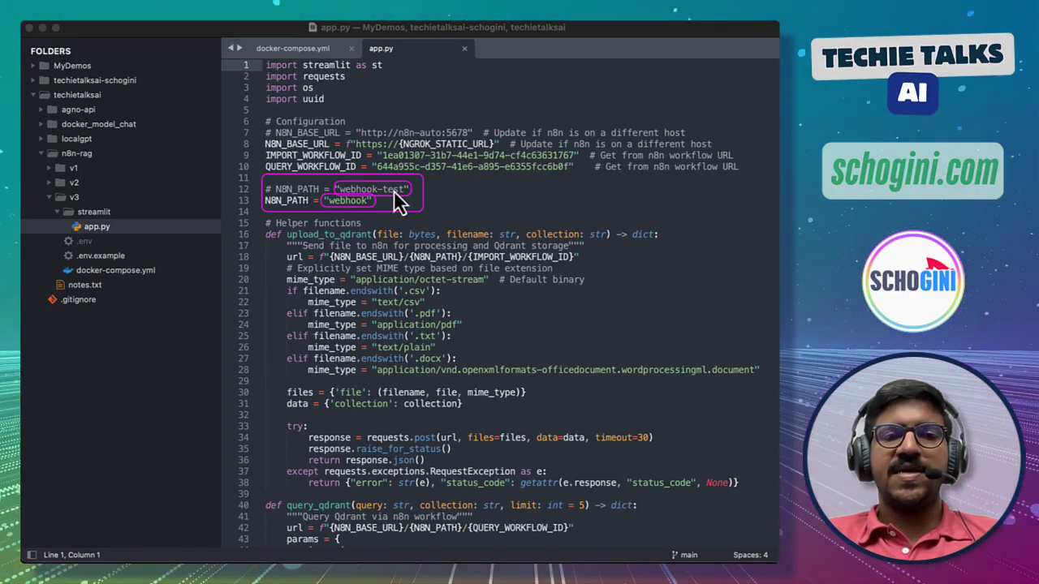
Outline the whole upload_to_qdrant helper function, then its file, filename and collection parameters.
scroll(407, 198, "down", 4)
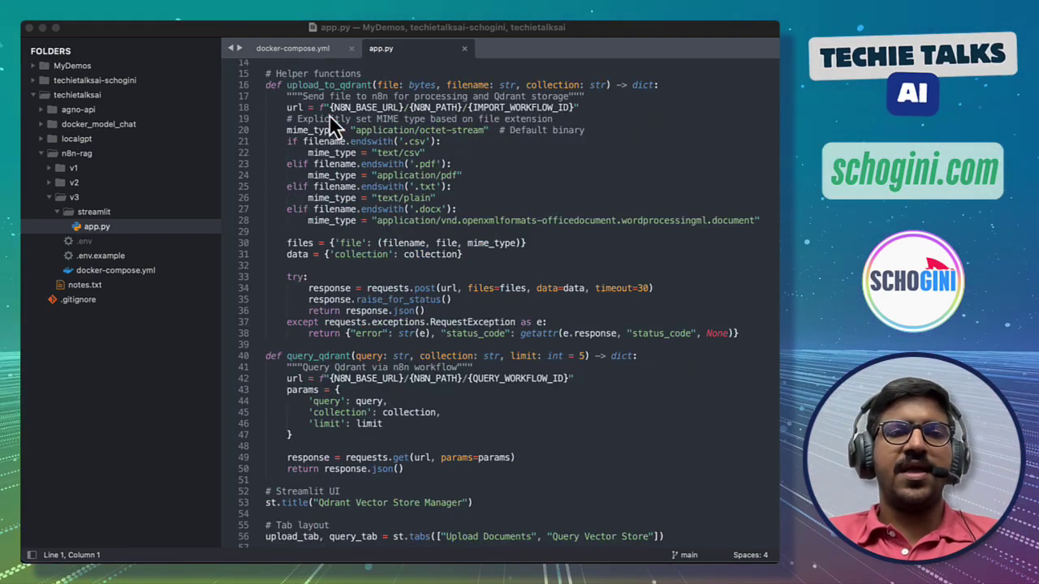
left_click(252, 68)
mouse_move(263, 67)
left_mouse_down()
mouse_move(334, 183)
mouse_move(504, 319)
mouse_move(675, 371)
mouse_move(768, 349)
left_mouse_up()
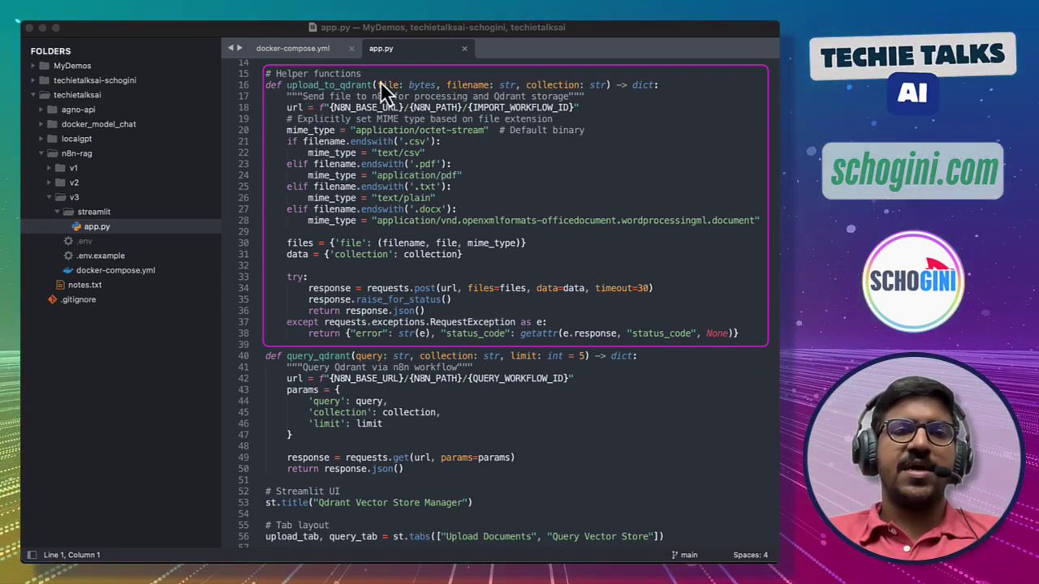
mouse_move(375, 77)
left_mouse_down()
mouse_move(394, 94)
mouse_move(608, 95)
left_mouse_up()
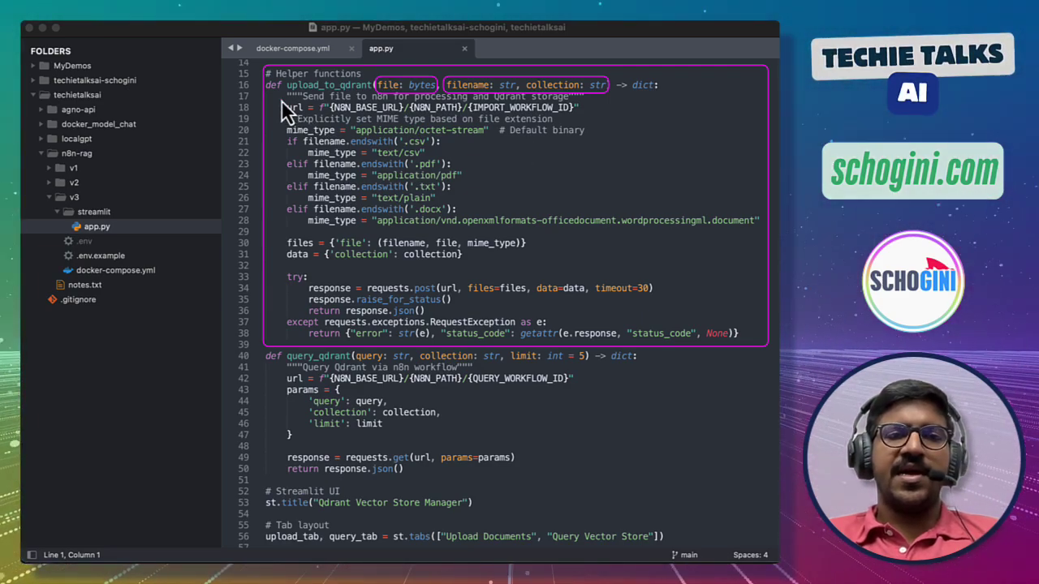
Outline the url assignment in line 18, the mime_type block in lines 20 to 28, and the files and data lines.
left_click_drag(280, 99, 383, 117)
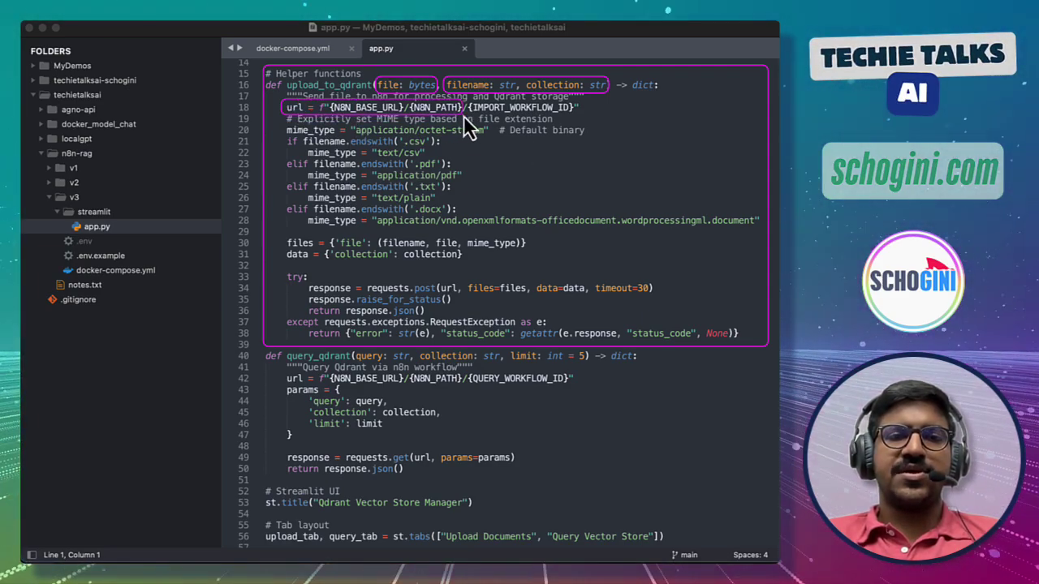
left_click_drag(465, 119, 588, 118)
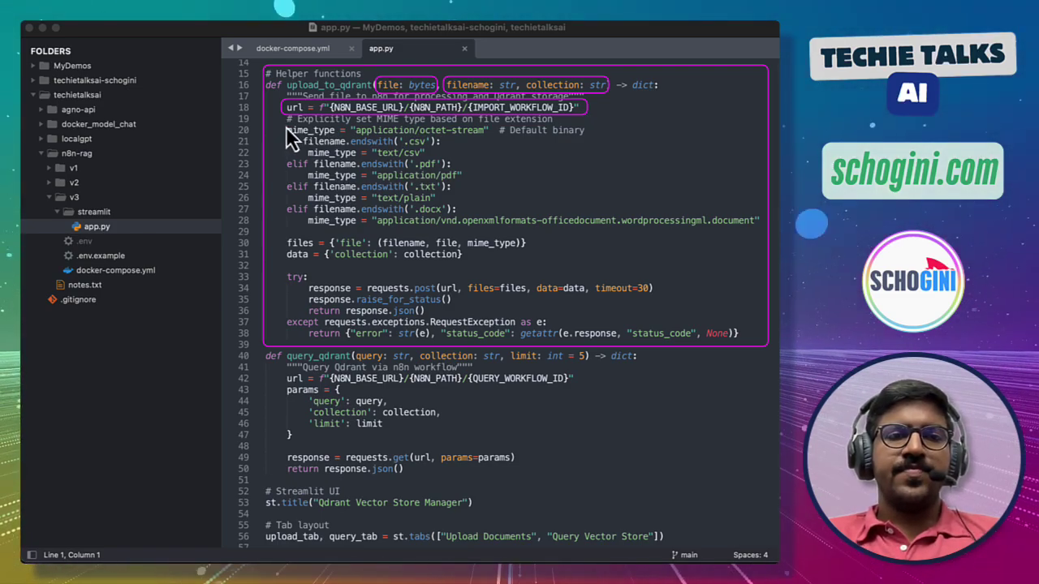
mouse_move(280, 124)
left_mouse_down()
mouse_move(394, 227)
mouse_move(763, 233)
left_mouse_up()
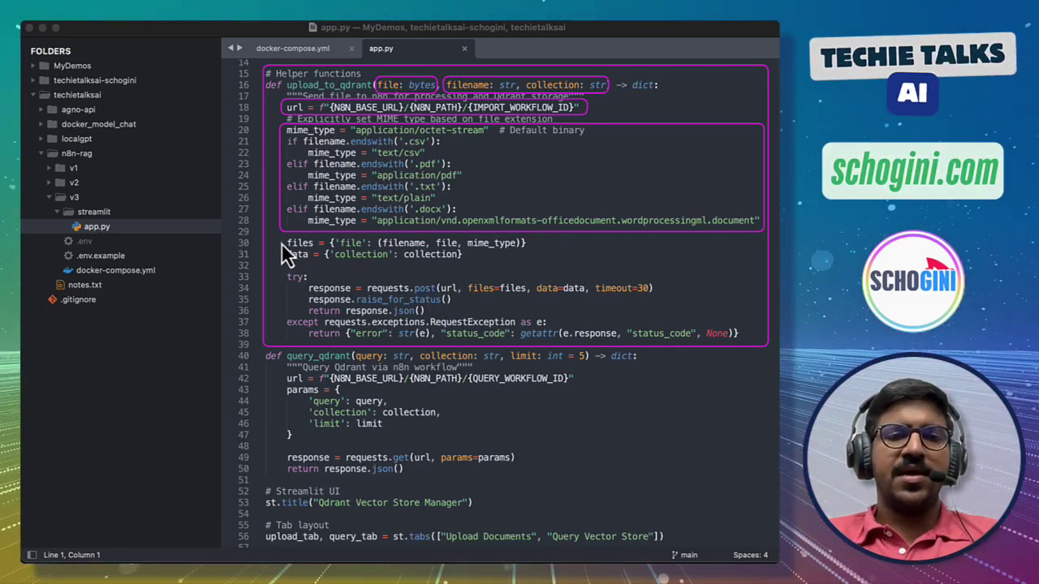
mouse_move(281, 234)
left_mouse_down()
mouse_move(344, 269)
mouse_move(536, 273)
left_mouse_up()
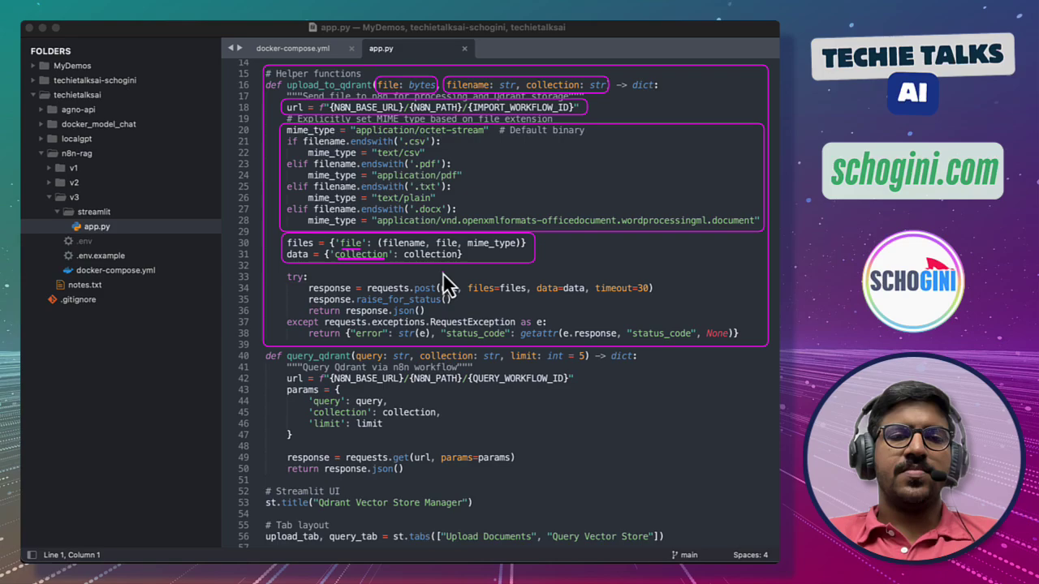
Outline the try block with response.json(), undo those two outlines, outline the except block in lines 37 and 38, and clear all outlines.
mouse_move(284, 272)
left_mouse_down()
mouse_move(372, 317)
mouse_move(662, 318)
left_mouse_up()
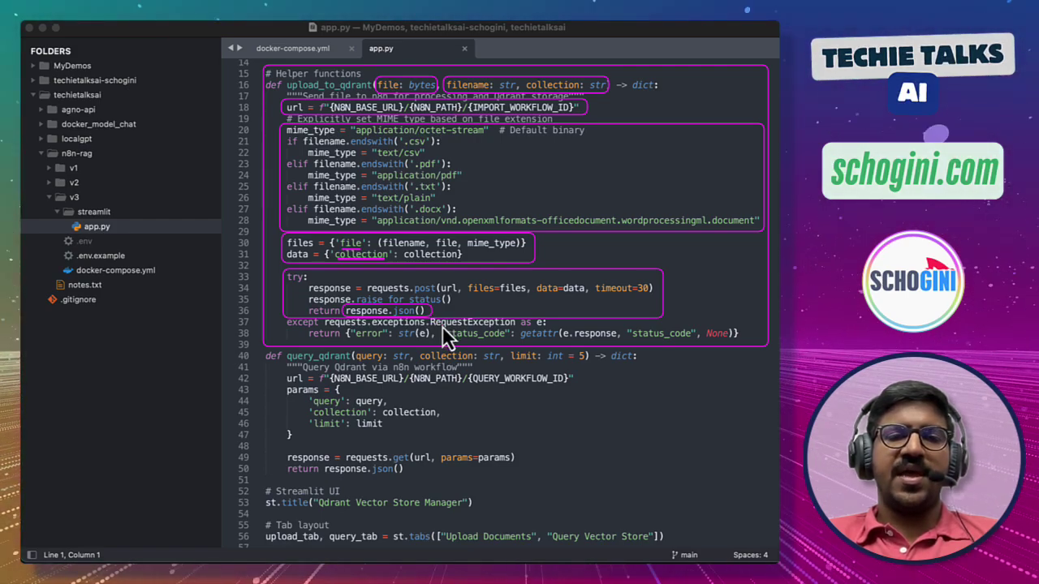
key("super+z")
key("super+z")
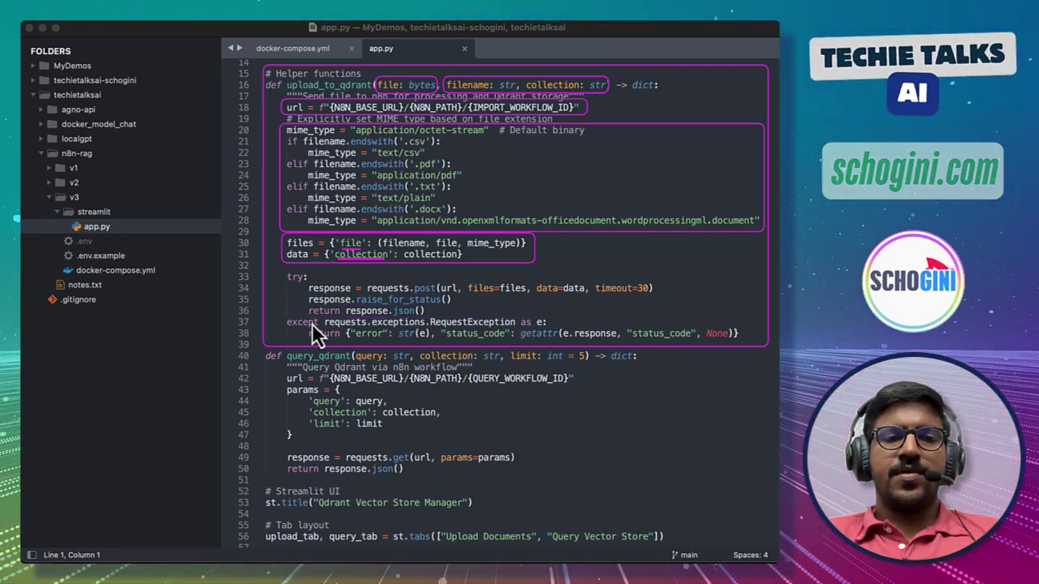
mouse_move(283, 315)
left_mouse_down()
mouse_move(349, 342)
mouse_move(747, 348)
left_mouse_up()
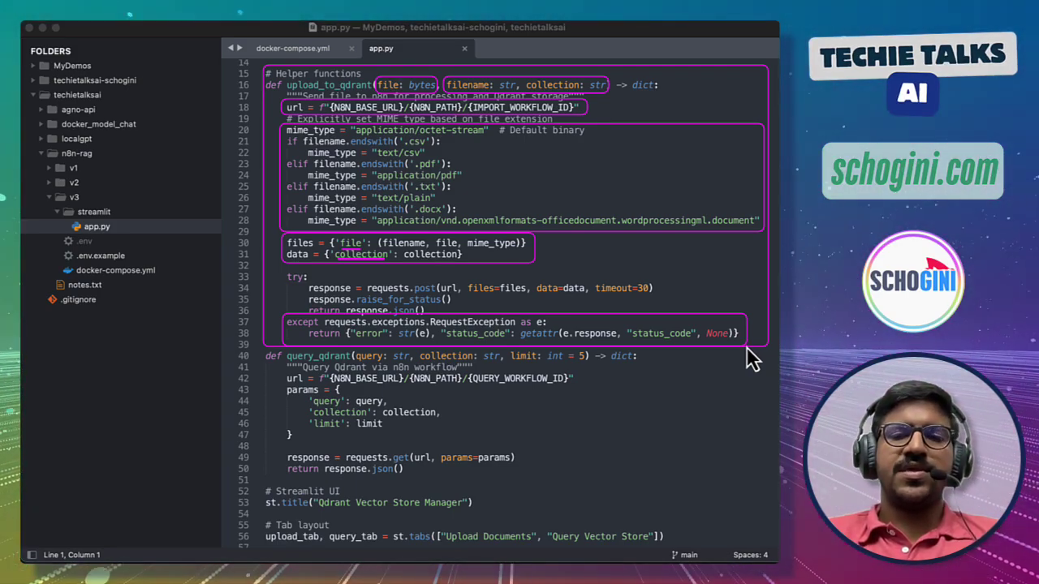
key("Escape")
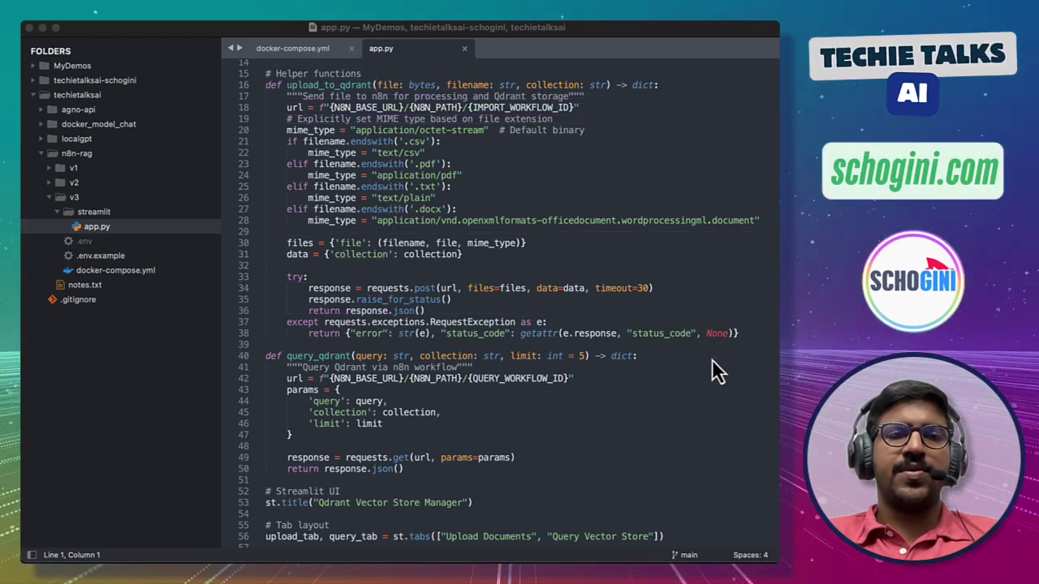
Outline the query_qdrant function with its query, collection and limit parameters, then the url assignment in line 42 and its {QUERY_WORKFLOW_ID} part.
scroll(638, 387, "down", 6)
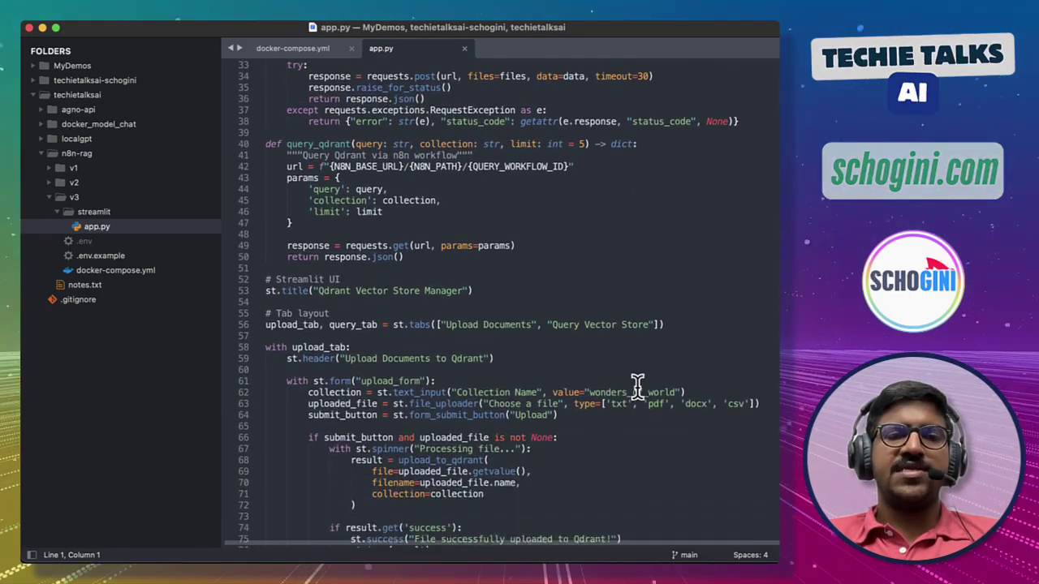
scroll(638, 387, "down", 2)
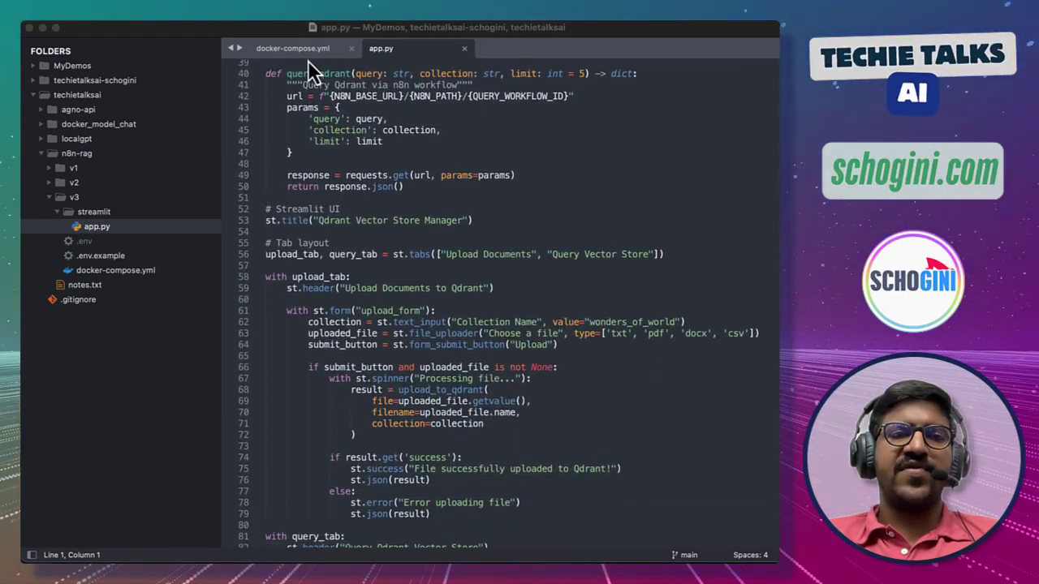
mouse_move(261, 66)
left_mouse_down()
mouse_move(281, 114)
mouse_move(346, 173)
mouse_move(503, 194)
mouse_move(646, 195)
left_mouse_up()
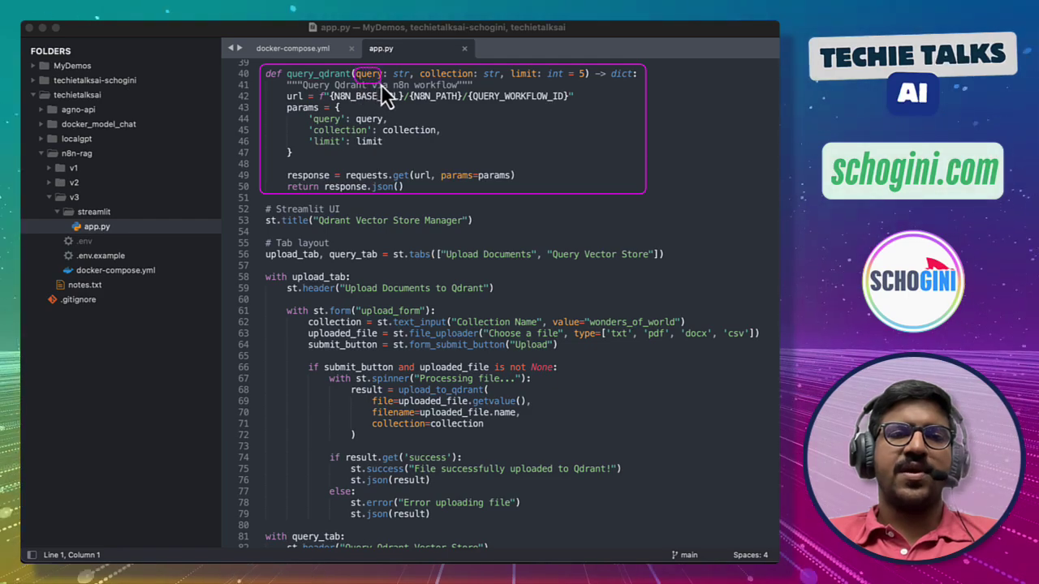
left_click_drag(399, 82, 418, 81)
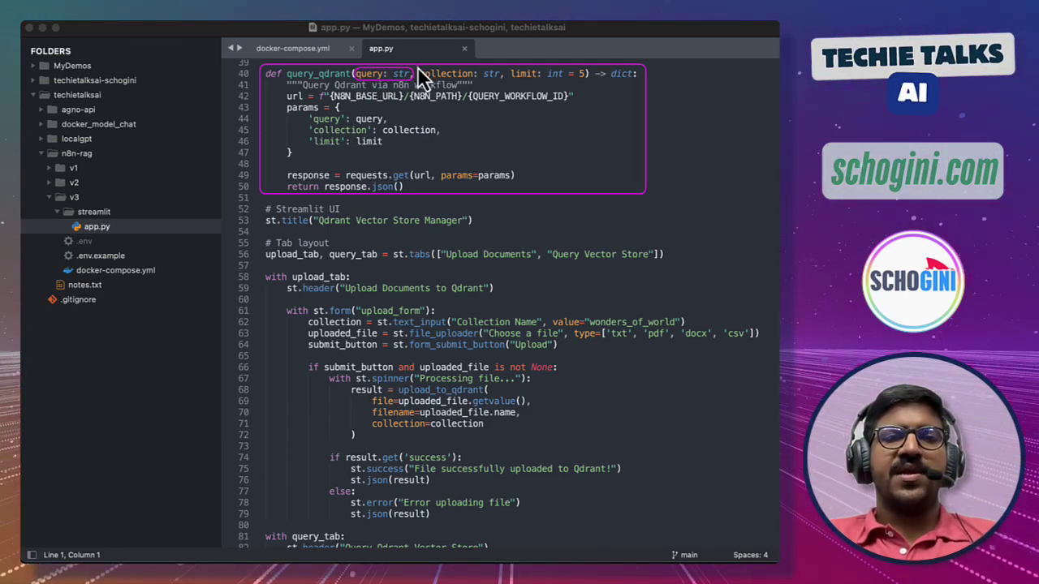
left_click_drag(491, 82, 501, 80)
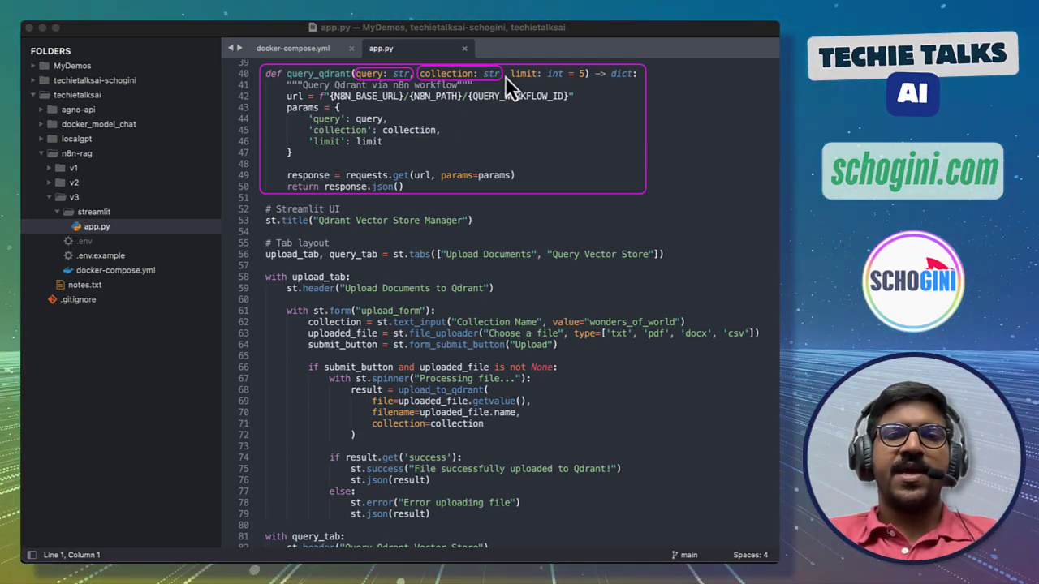
left_click_drag(512, 81, 586, 80)
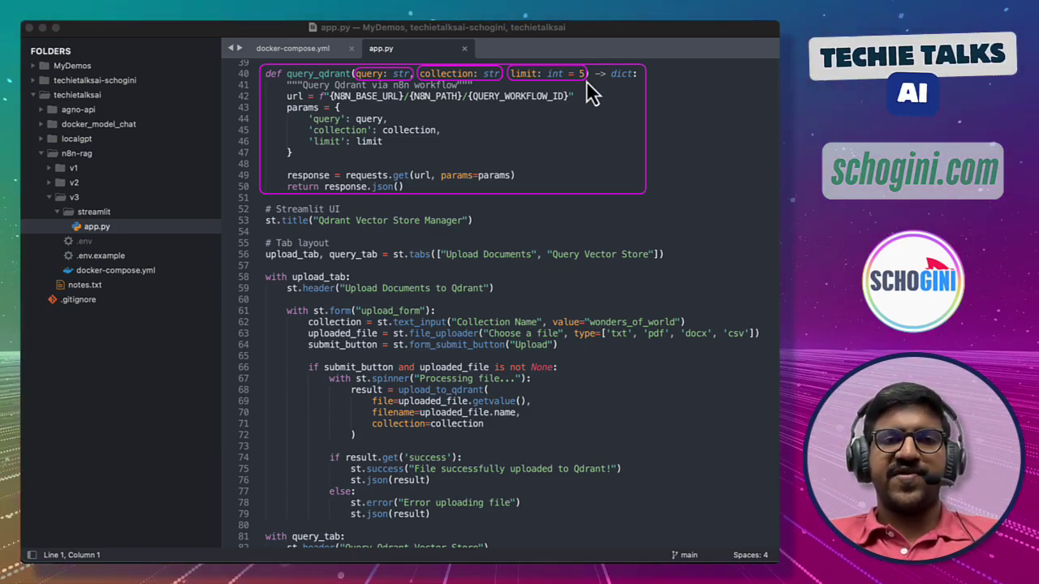
mouse_move(285, 89)
left_mouse_down()
mouse_move(294, 105)
mouse_move(585, 104)
left_mouse_up()
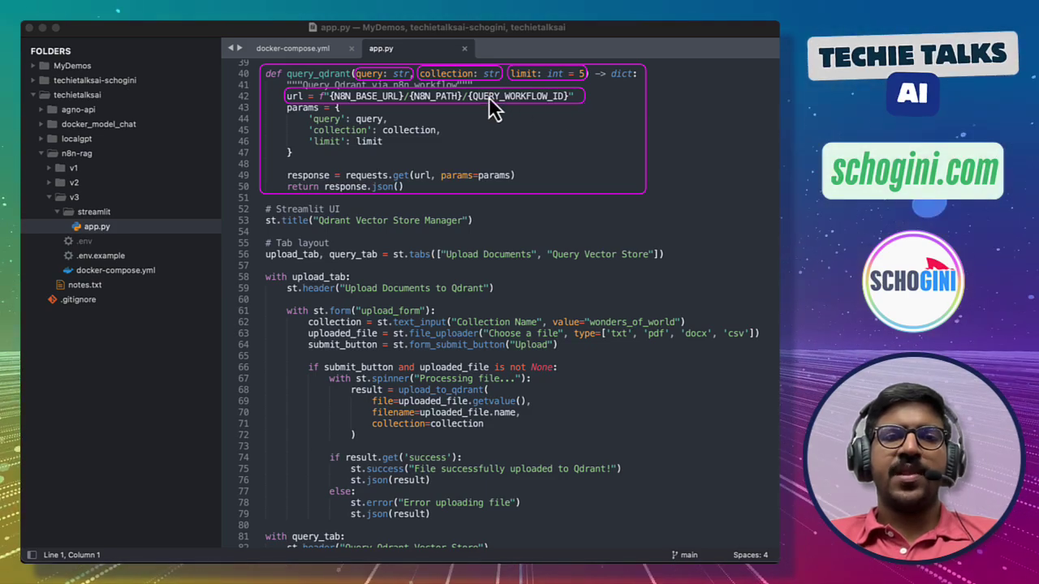
mouse_move(467, 89)
left_mouse_down()
mouse_move(476, 102)
mouse_move(570, 108)
left_mouse_up()
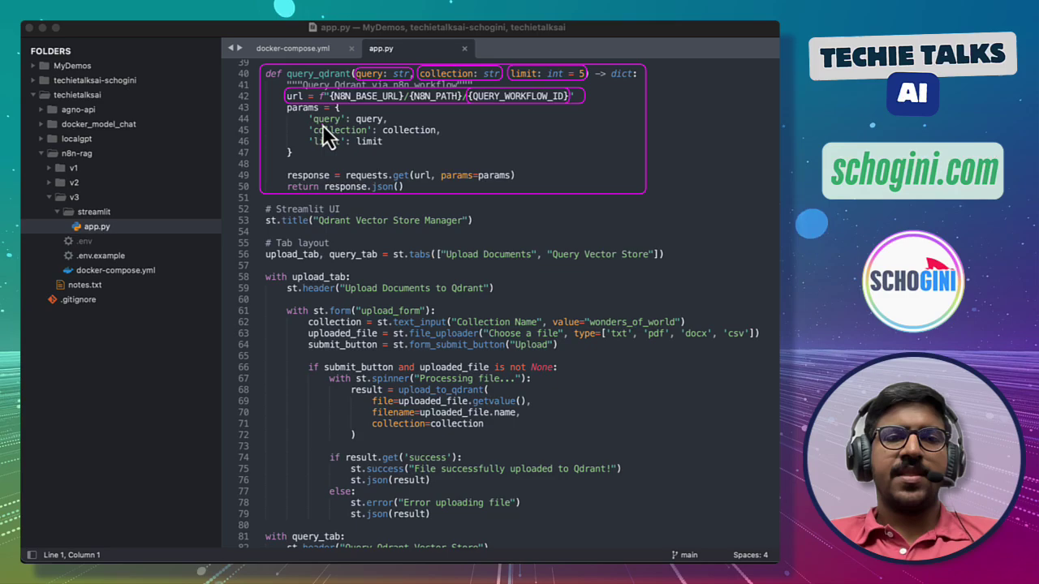
Outline the params block in lines 43 to 47 and its query, collection and limit entries, then undo these four outlines.
mouse_move(307, 148)
left_mouse_down()
mouse_move(422, 175)
mouse_move(451, 163)
left_mouse_up()
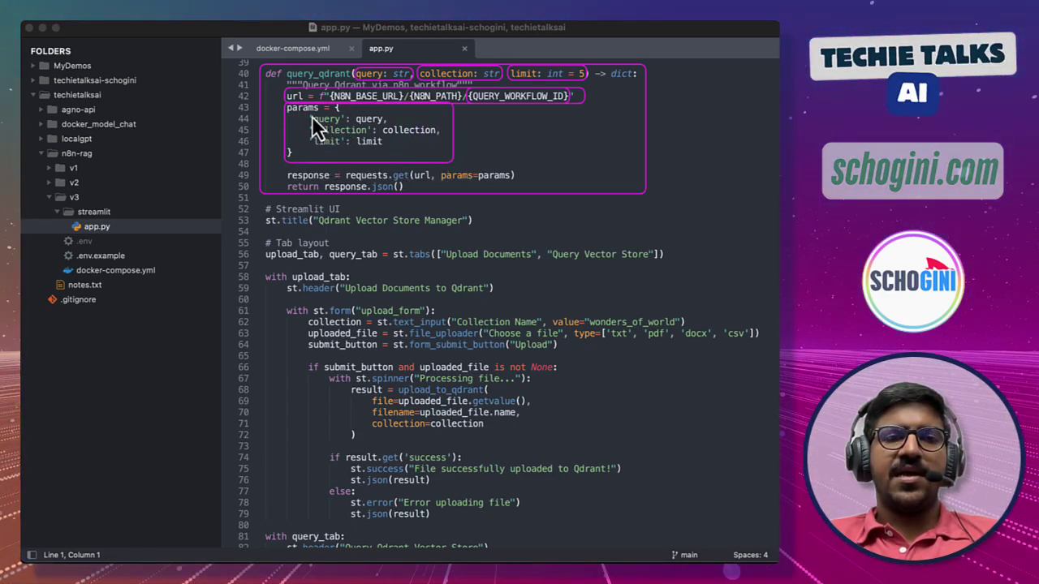
left_click_drag(321, 124, 387, 124)
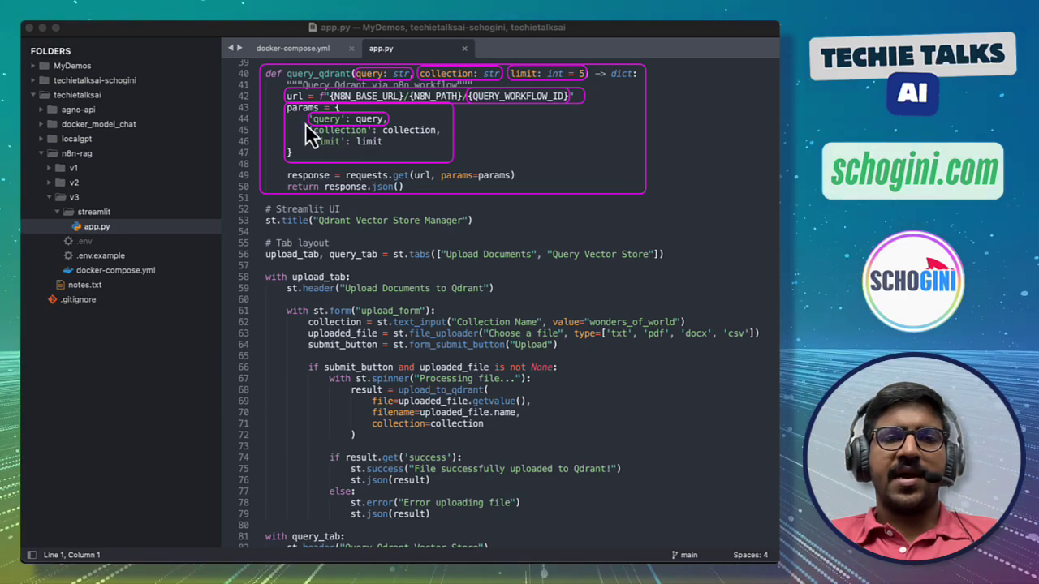
left_click_drag(306, 124, 442, 136)
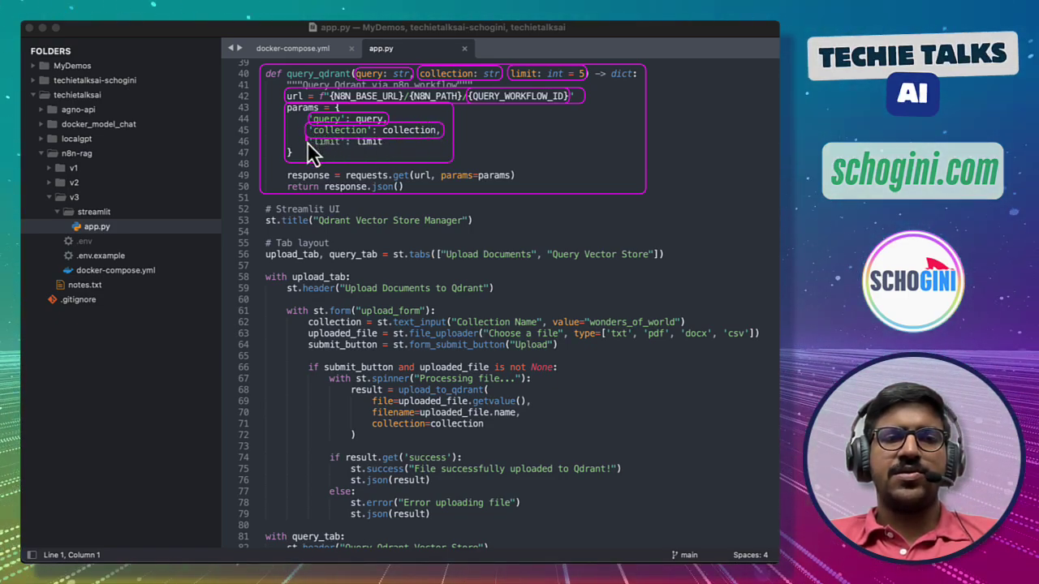
left_click_drag(307, 142, 390, 149)
key("super+z")
key("super+z")
key("super+z")
key("super+z")
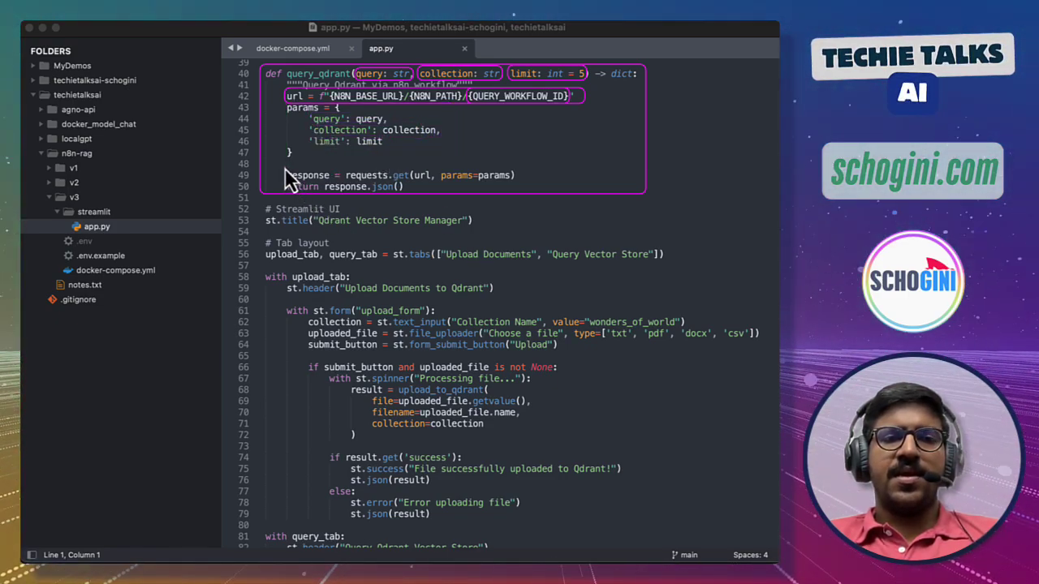
Outline the requests.get call in line 49 and the return statement in line 50, then clear all outlines.
mouse_move(285, 175)
left_mouse_down()
mouse_move(328, 186)
mouse_move(523, 189)
left_mouse_up()
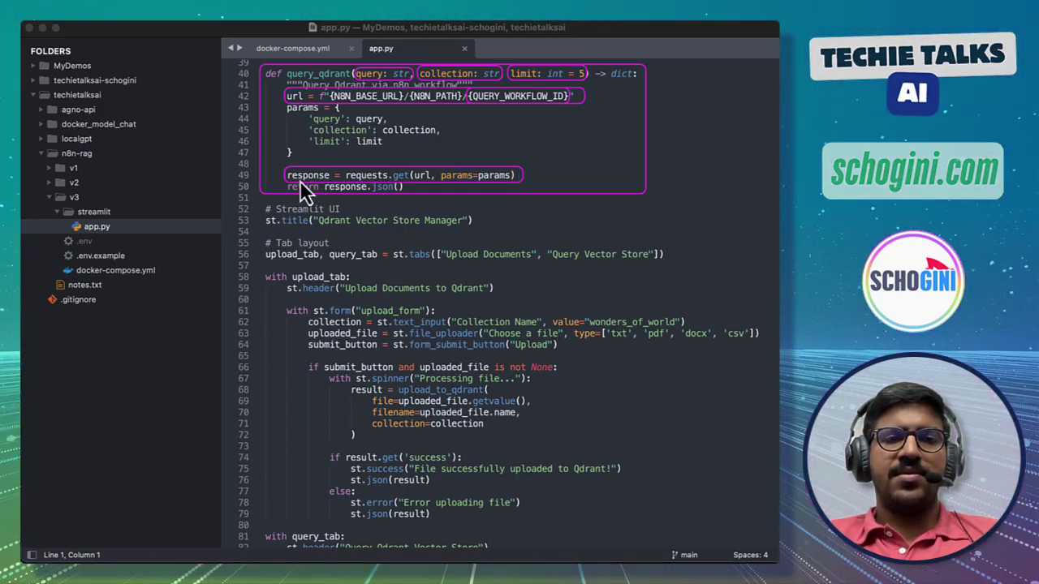
left_click_drag(281, 180, 409, 194)
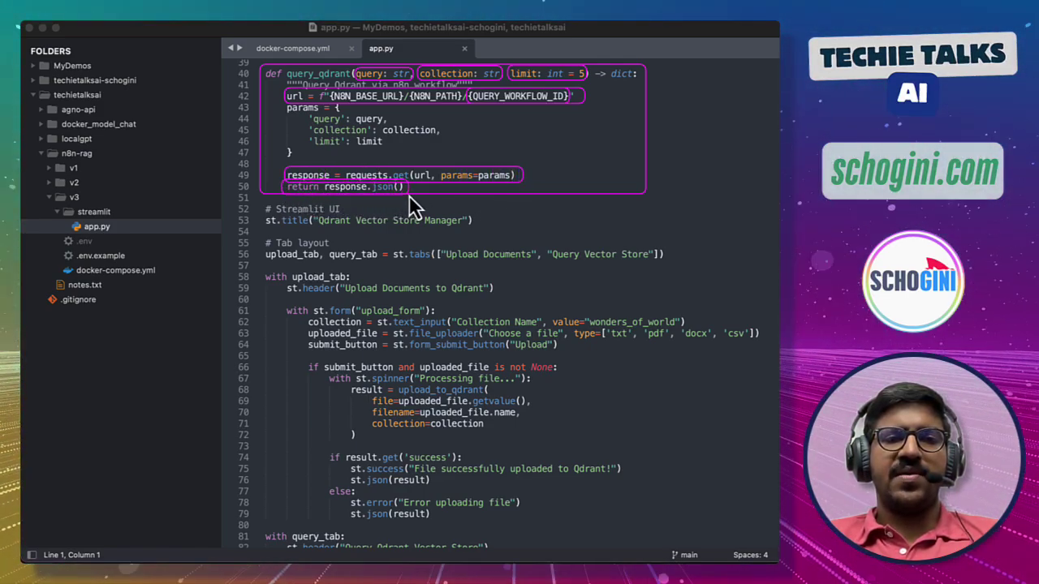
key("Escape")
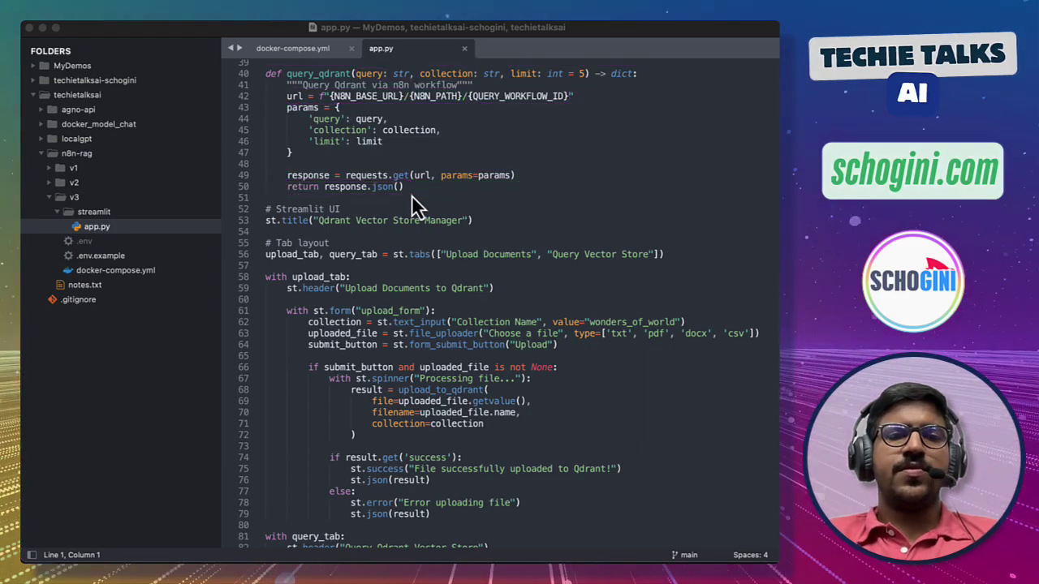
Outline the Streamlit UI title code in lines 52 and 53, then clear the outline.
scroll(411, 194, "down", 5)
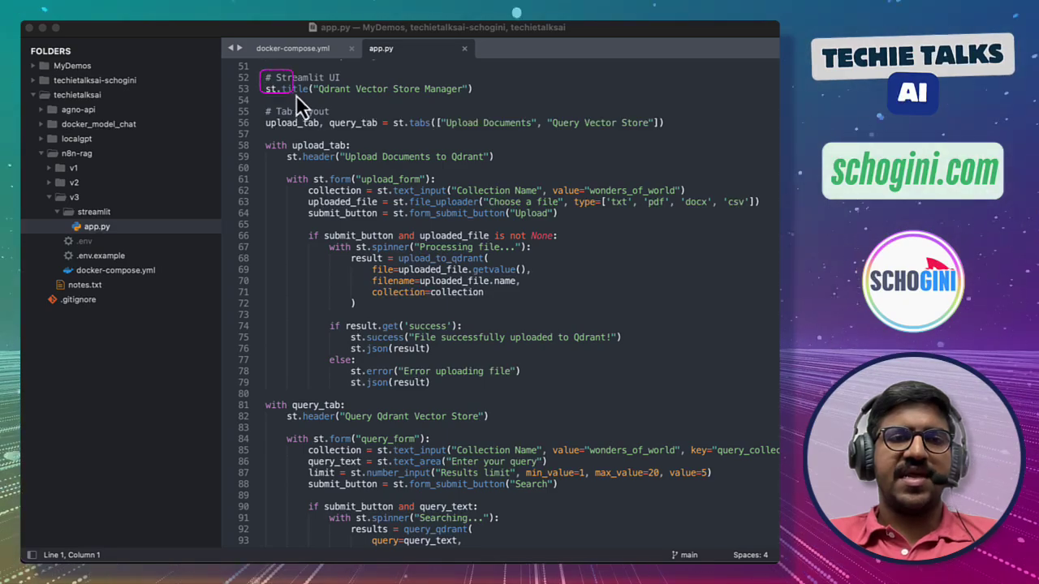
left_click_drag(296, 95, 484, 103)
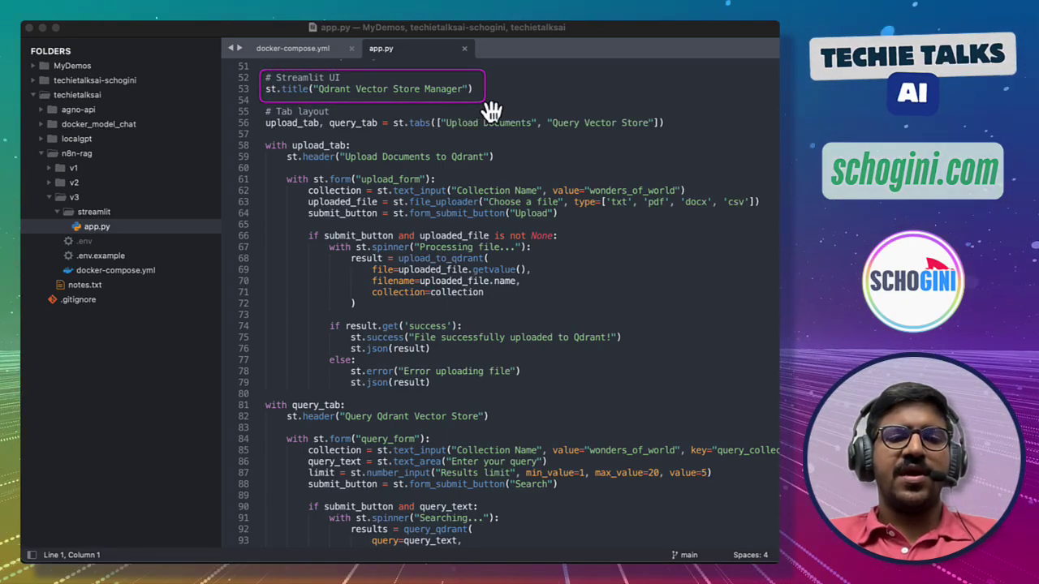
key("Escape")
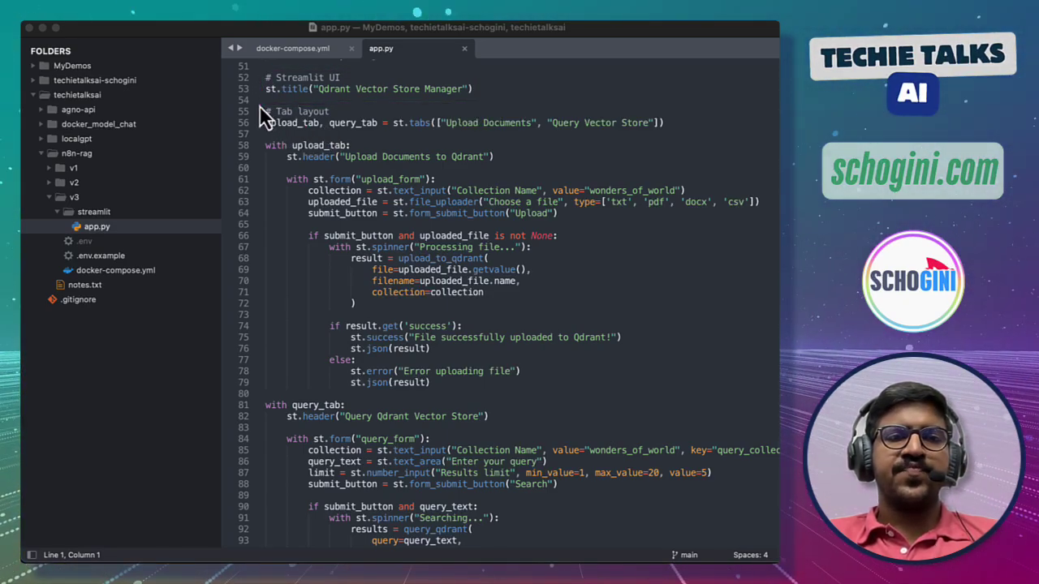
Outline the tab layout code in lines 55 and 56, then its "Upload Documents" and "Query Vector Store" labels.
mouse_move(260, 106)
left_mouse_down()
mouse_move(354, 139)
mouse_move(681, 141)
left_mouse_up()
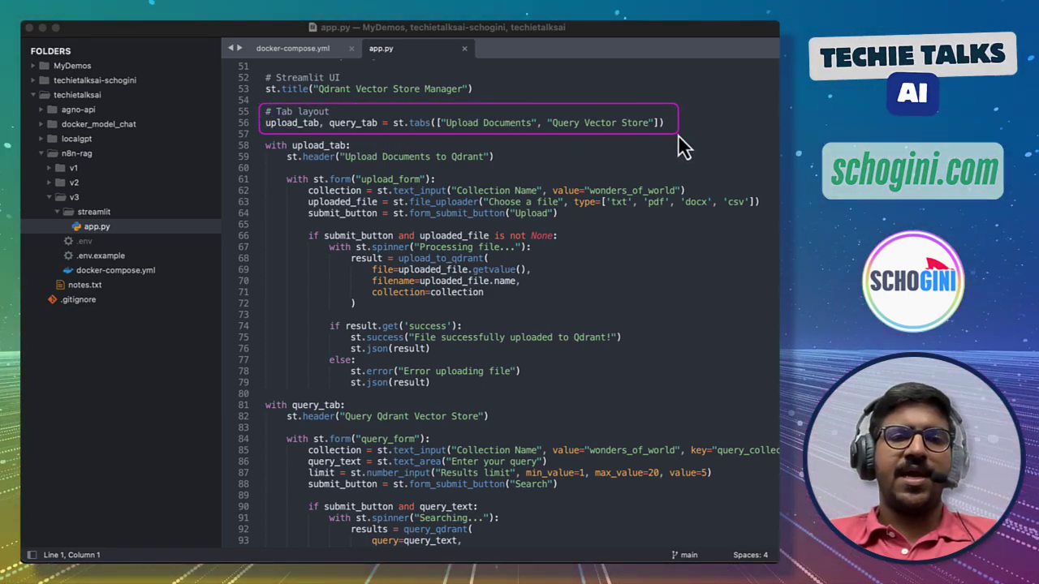
left_click_drag(441, 115, 451, 128)
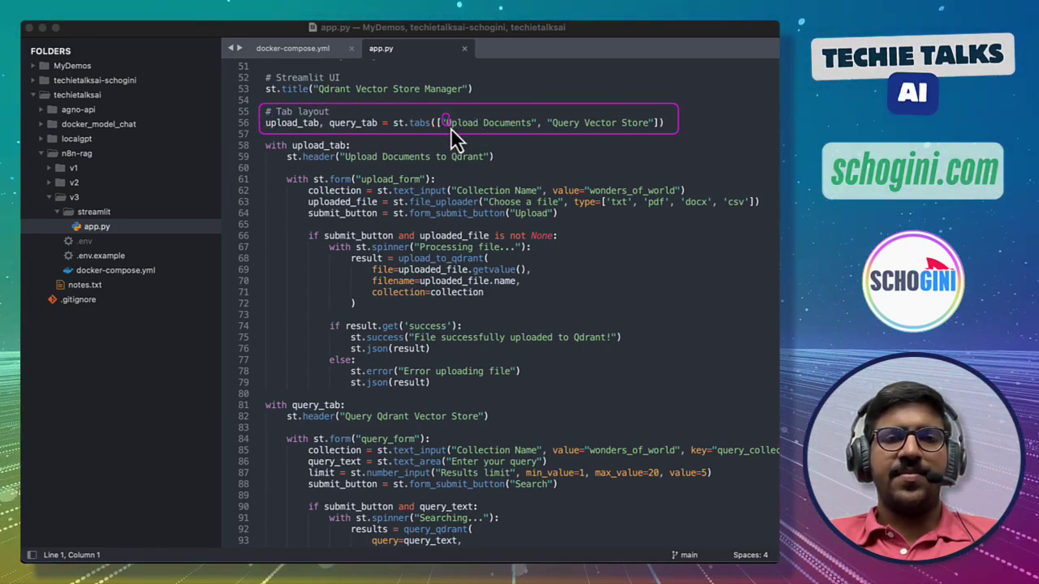
left_click_drag(524, 133, 654, 134)
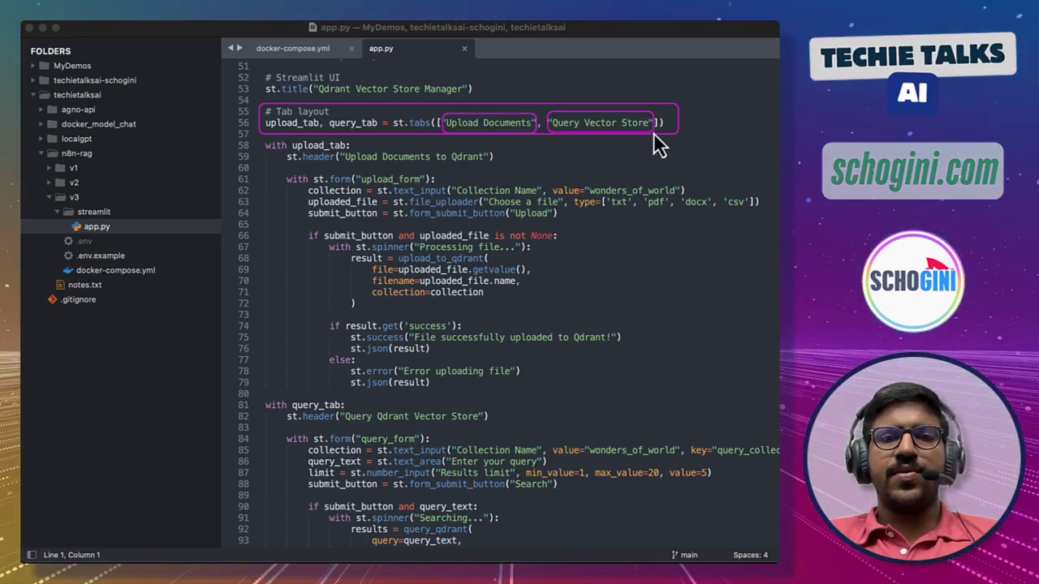
Outline the whole upload_tab block in lines 58 to 79, then its st.text_input and st.file_uploader calls.
scroll(262, 65, "down", 3)
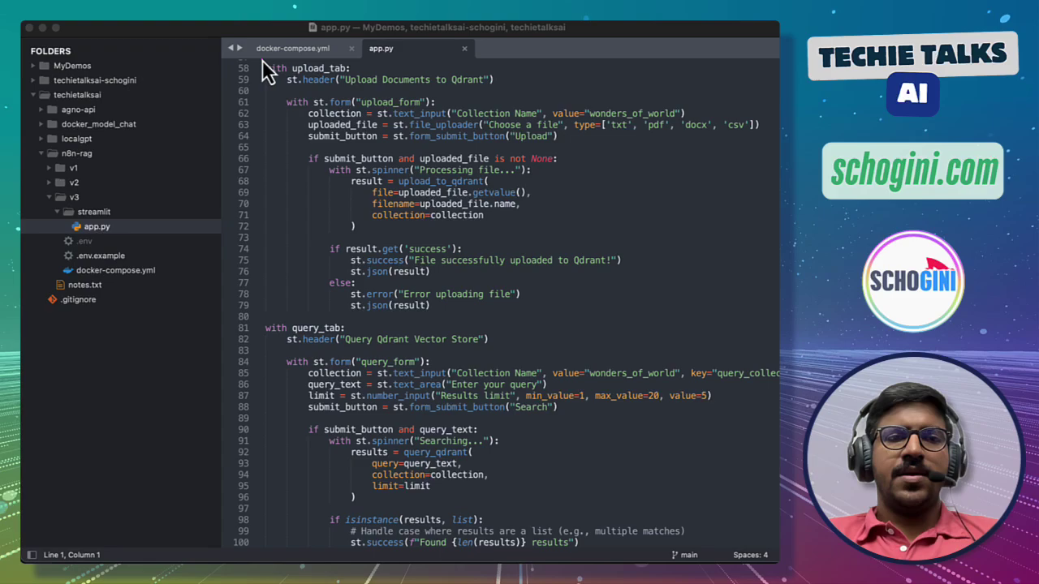
mouse_move(262, 62)
left_mouse_down()
mouse_move(343, 132)
mouse_move(390, 238)
mouse_move(617, 304)
mouse_move(771, 318)
left_mouse_up()
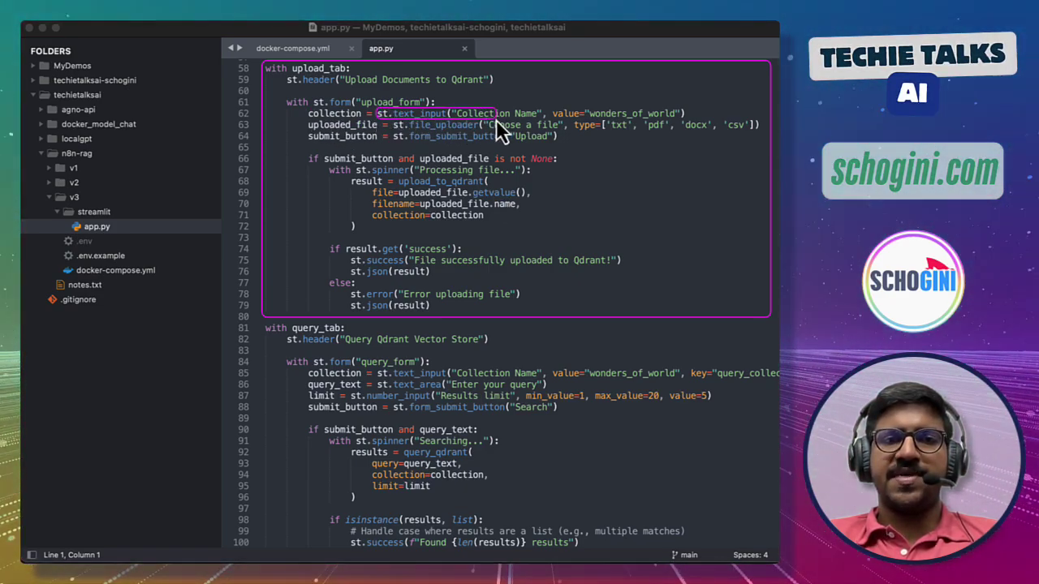
mouse_move(376, 108)
left_mouse_down()
mouse_move(614, 126)
mouse_move(688, 121)
left_mouse_up()
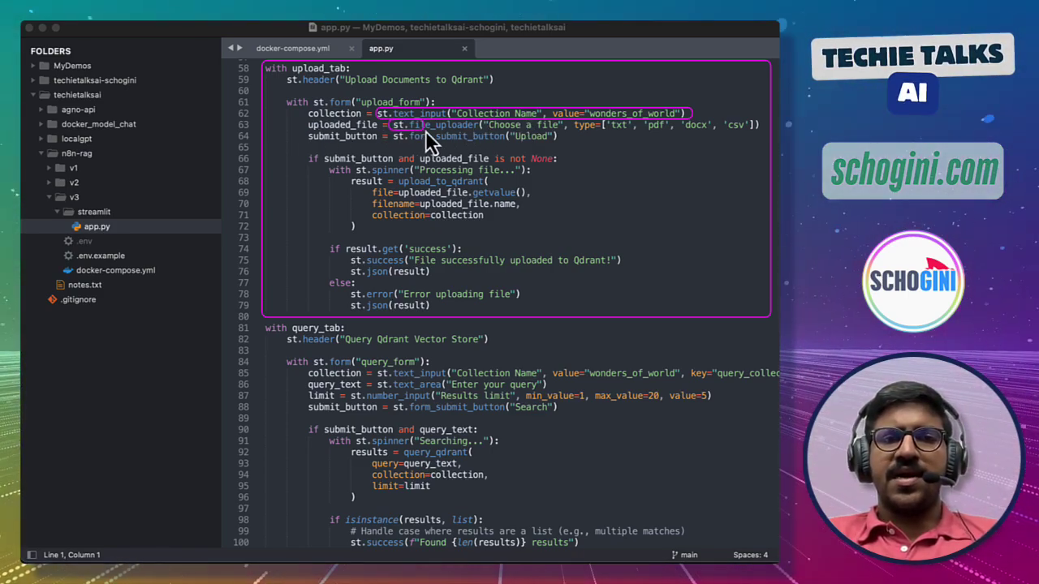
left_click_drag(425, 131, 761, 130)
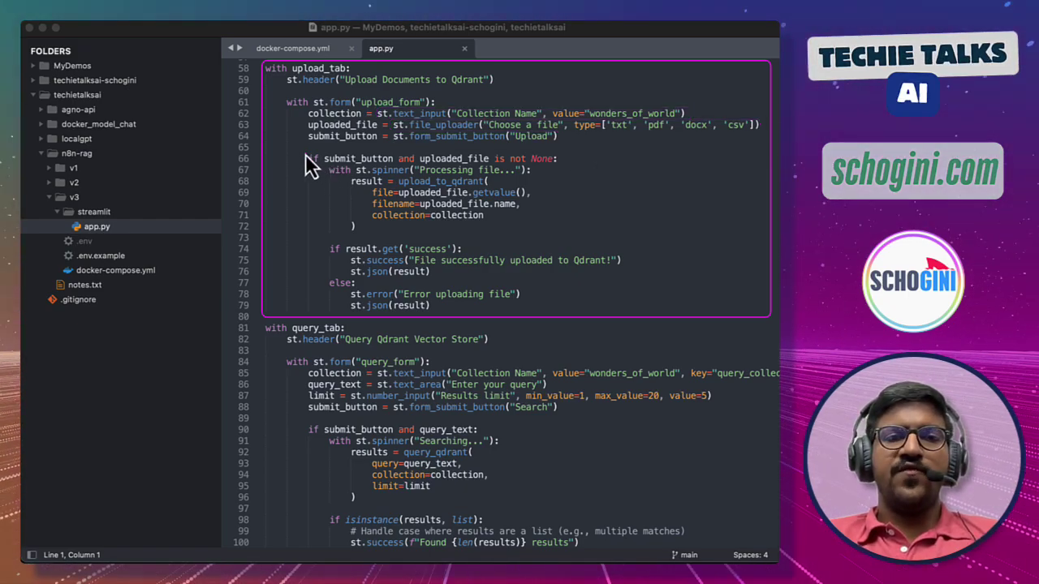
Outline the line 66 condition and the upload_to_qdrant call, draw arrows from the form inputs to its three arguments, then undo these marks.
mouse_move(305, 153)
left_mouse_down()
mouse_move(394, 168)
mouse_move(563, 168)
left_mouse_up()
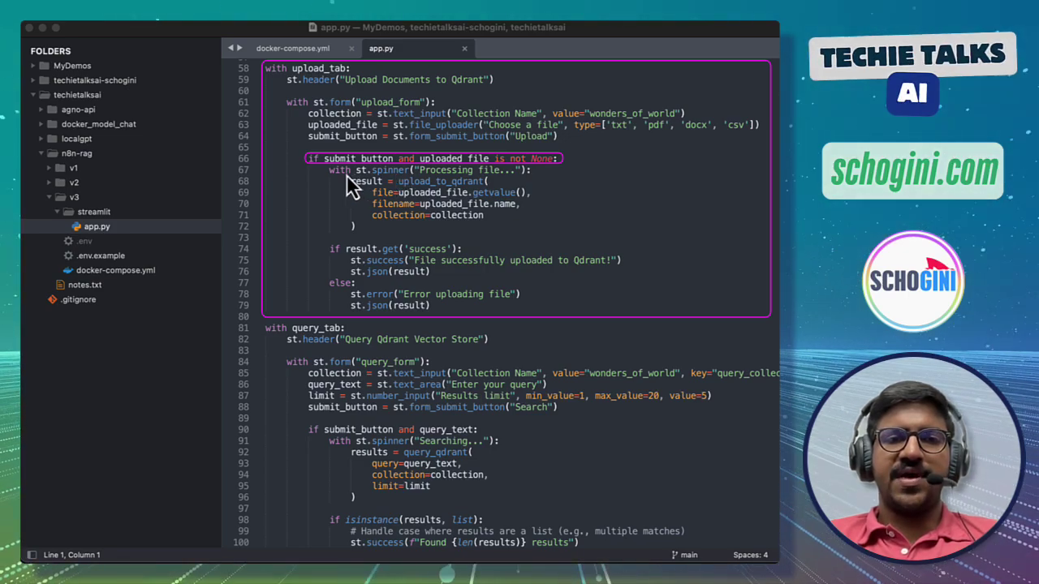
mouse_move(347, 174)
left_mouse_down()
mouse_move(459, 236)
mouse_move(538, 238)
left_mouse_up()
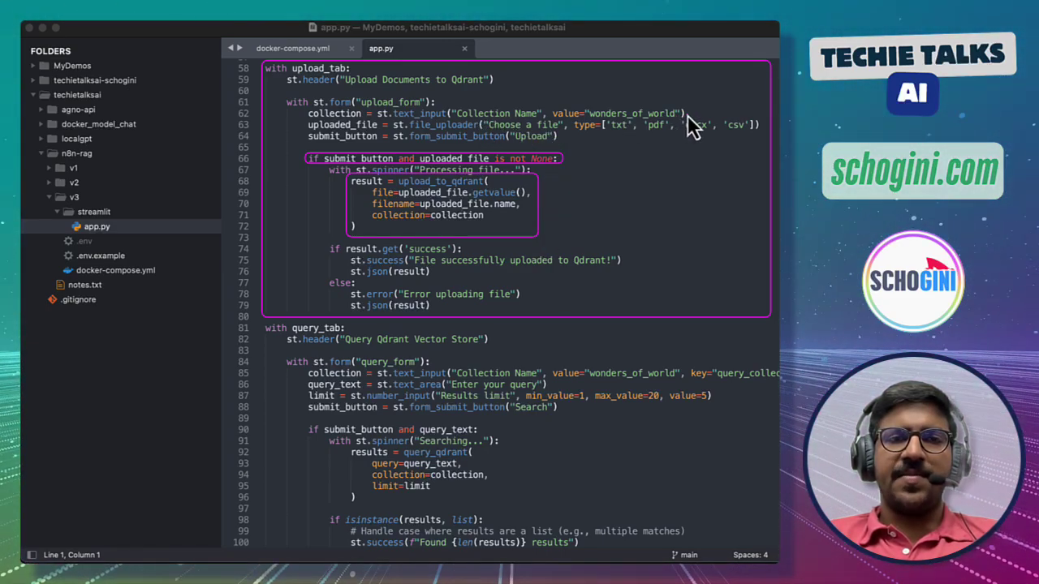
mouse_move(688, 116)
left_mouse_down()
mouse_move(700, 122)
mouse_move(678, 182)
mouse_move(512, 218)
left_mouse_up()
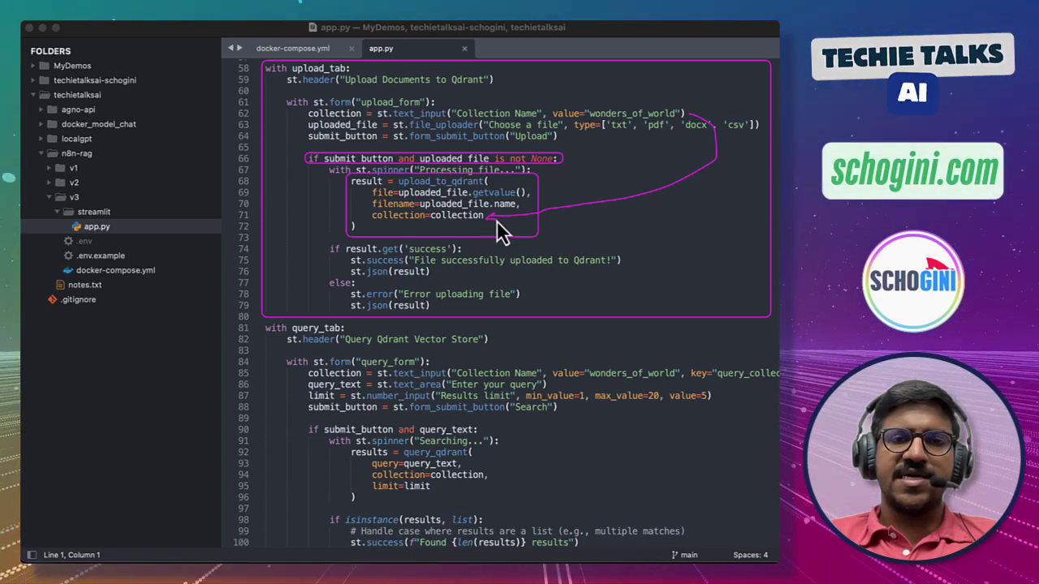
mouse_move(603, 124)
left_mouse_down()
mouse_move(619, 139)
mouse_move(621, 176)
mouse_move(542, 193)
left_mouse_up()
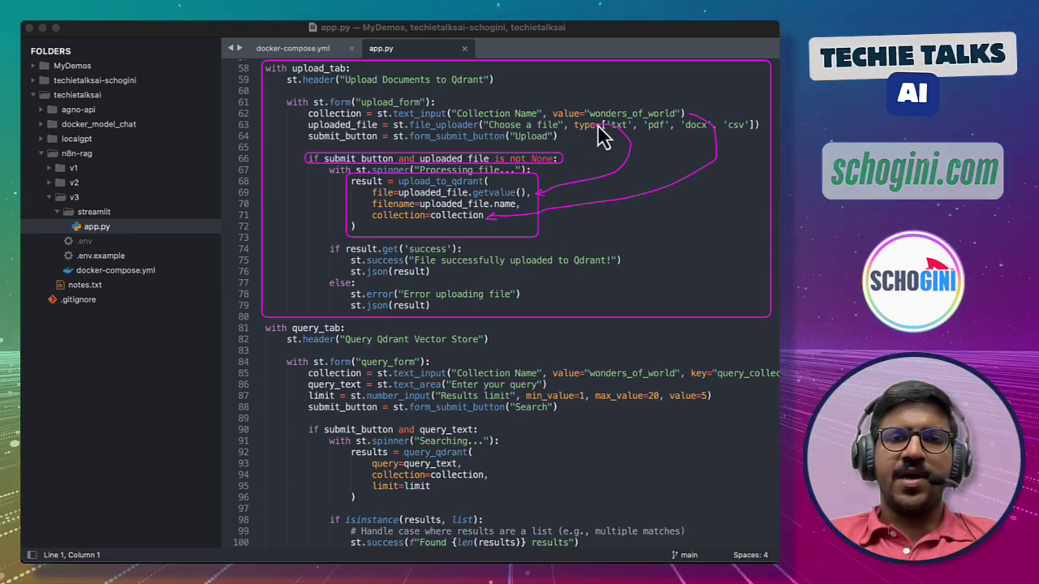
mouse_move(607, 126)
left_mouse_down()
mouse_move(645, 156)
mouse_move(637, 185)
left_mouse_up()
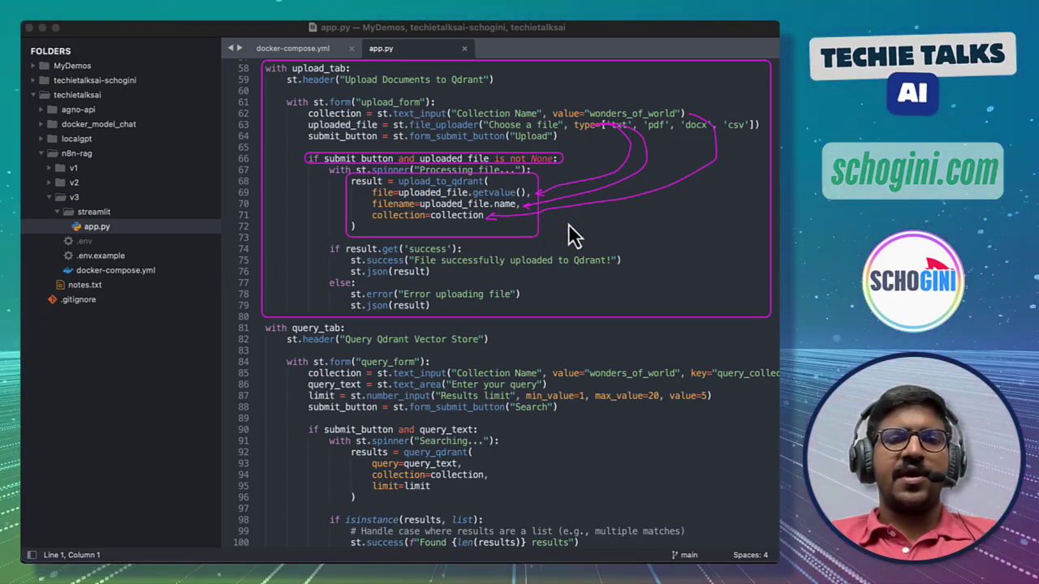
key("ctrl+z")
key("ctrl+z")
key("ctrl+z")
key("ctrl+z")
key("ctrl+z")
Outline the success and error handling in lines 74 to 79, then the query_tab block from line 81 down.
mouse_move(324, 240)
left_mouse_down()
mouse_move(369, 271)
mouse_move(436, 289)
mouse_move(633, 318)
left_mouse_up()
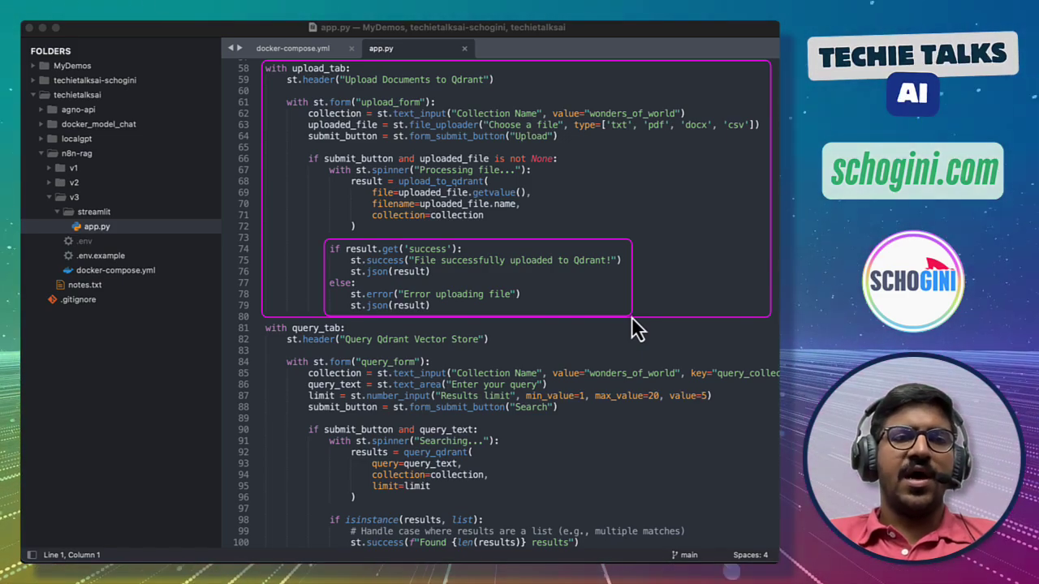
scroll(632, 319, "down", 5)
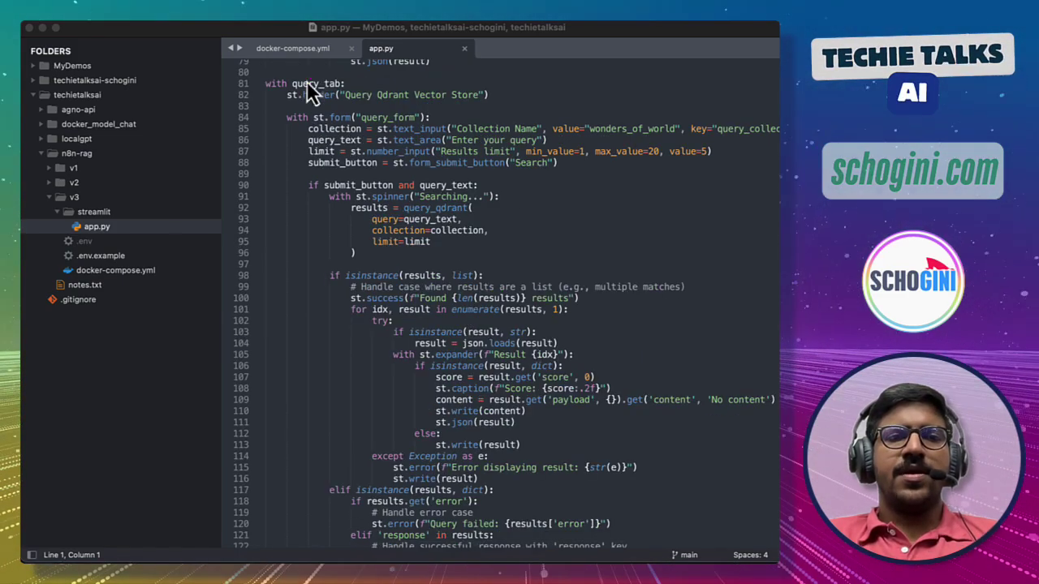
mouse_move(260, 73)
left_mouse_down()
mouse_move(459, 220)
mouse_move(724, 296)
mouse_move(753, 394)
mouse_move(753, 492)
mouse_move(777, 537)
mouse_move(777, 568)
mouse_move(777, 559)
left_mouse_up()
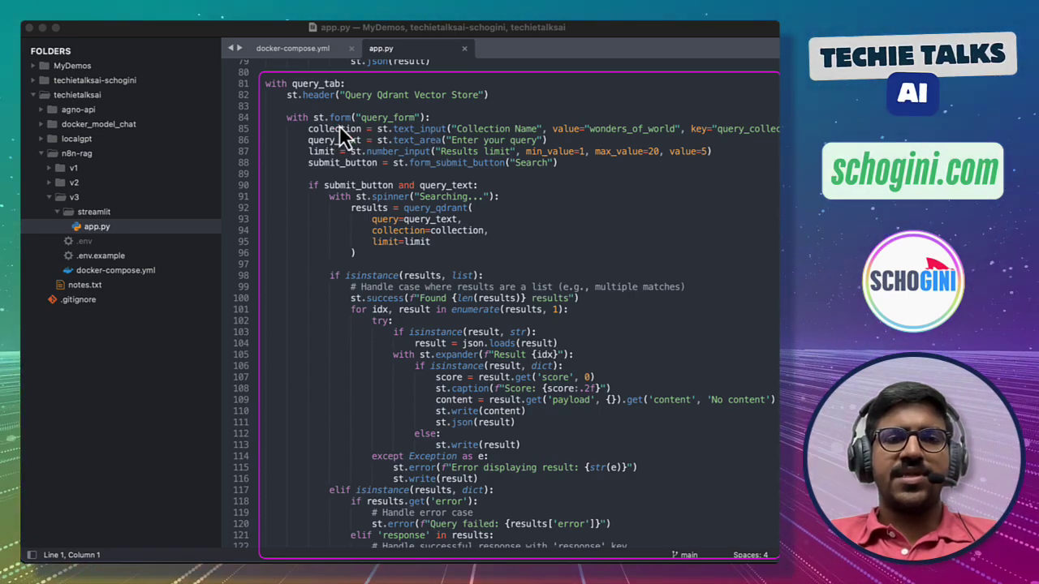
Outline the Collection Name text input in line 85 and the text_area call in line 86, then undo the text_area outline.
mouse_move(374, 124)
left_mouse_down()
mouse_move(410, 135)
mouse_move(686, 135)
left_mouse_up()
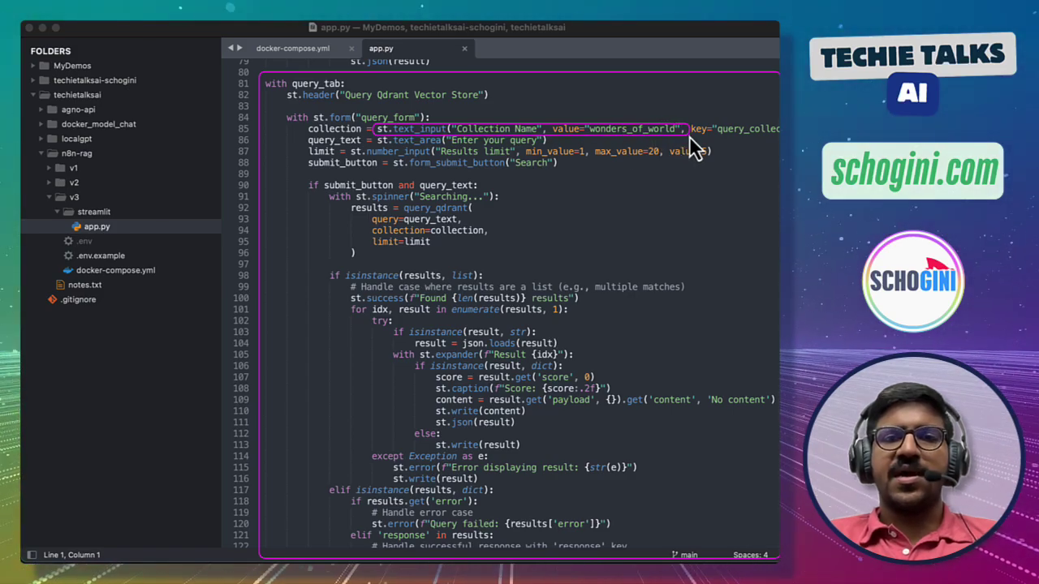
left_click_drag(375, 135, 550, 146)
key("super+z")
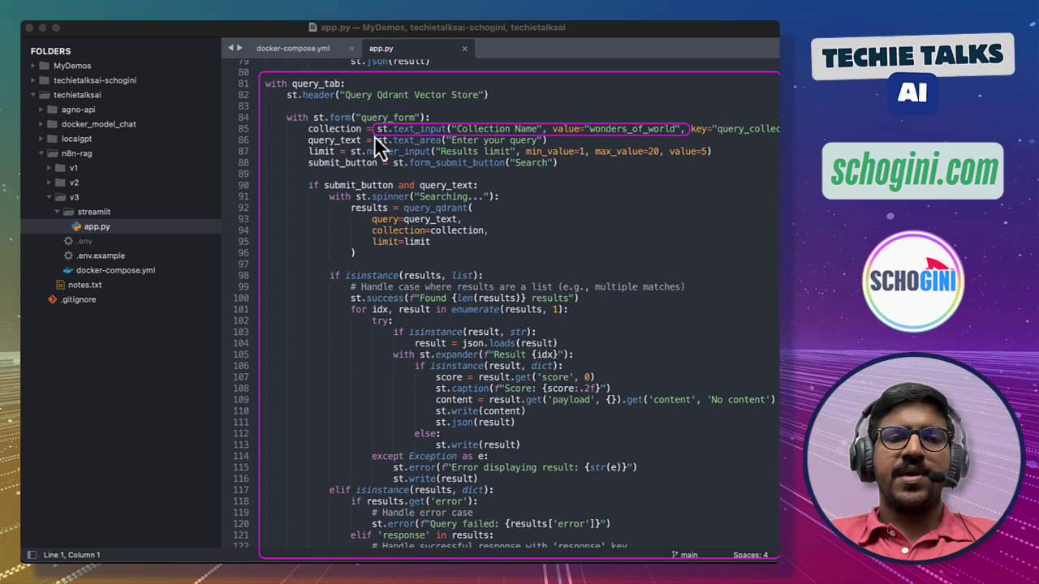
Outline the text_area call in line 86, the submit_button line 88 and its "Search" label.
left_click_drag(375, 135, 546, 146)
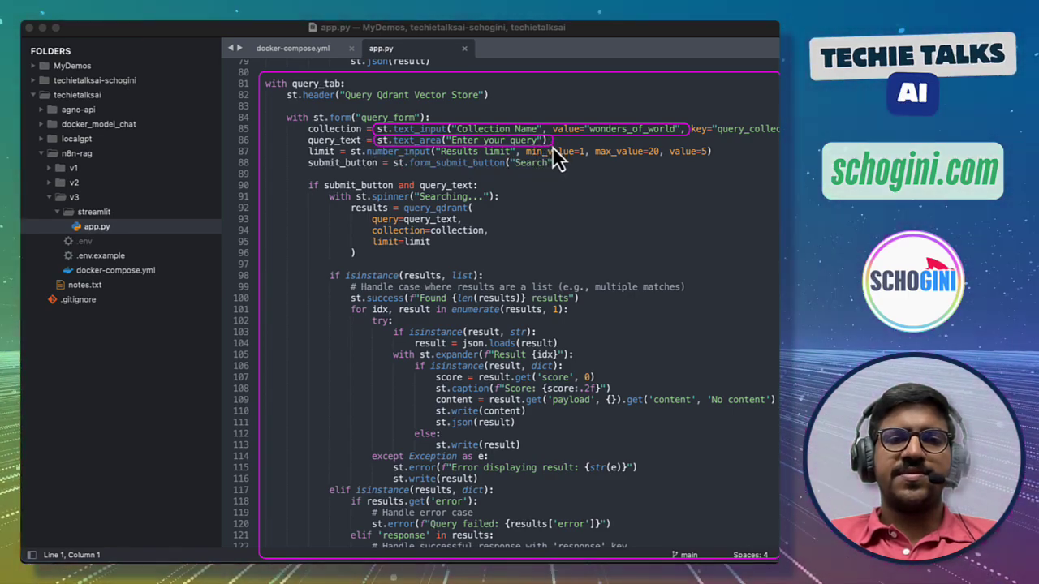
mouse_move(303, 158)
left_mouse_down()
mouse_move(314, 167)
mouse_move(563, 173)
left_mouse_up()
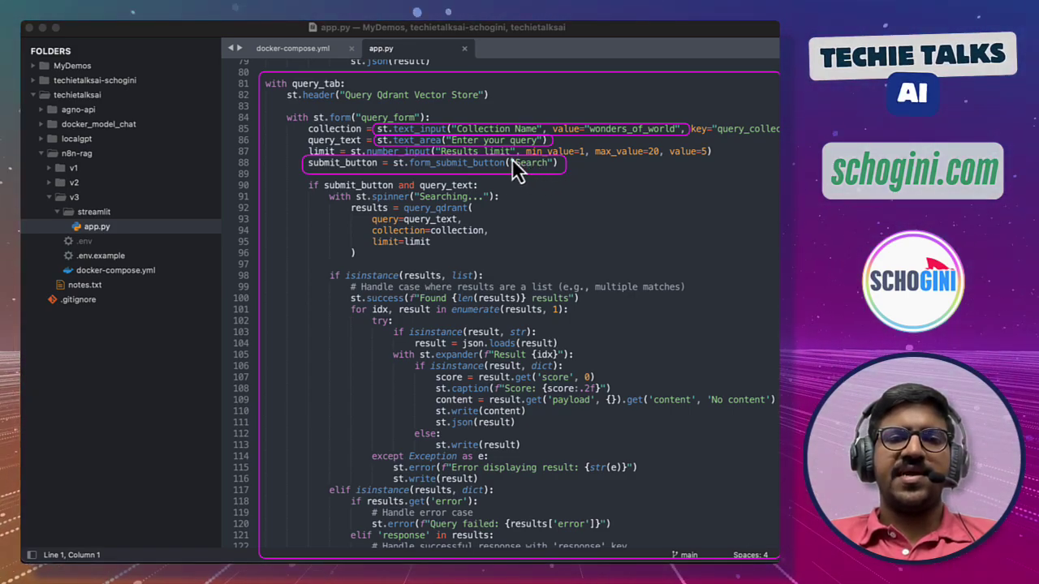
left_click_drag(512, 158, 557, 172)
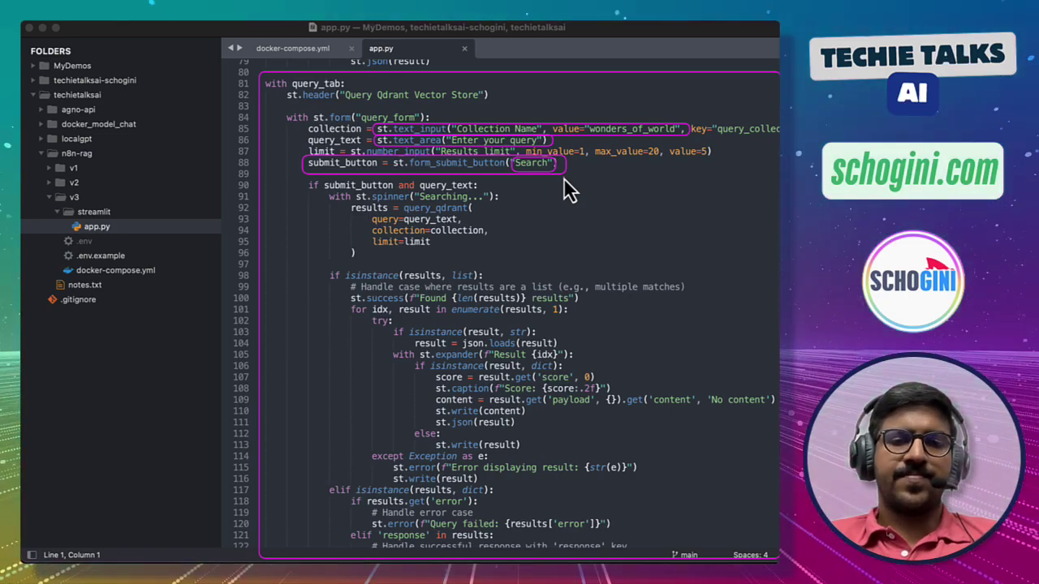
Outline the submit block in lines 90 to 96, then its query_qdrant call and the query, collection and limit arguments.
scroll(305, 88, "down", 3)
mouse_move(304, 78)
left_mouse_down()
mouse_move(402, 158)
mouse_move(517, 167)
left_mouse_up()
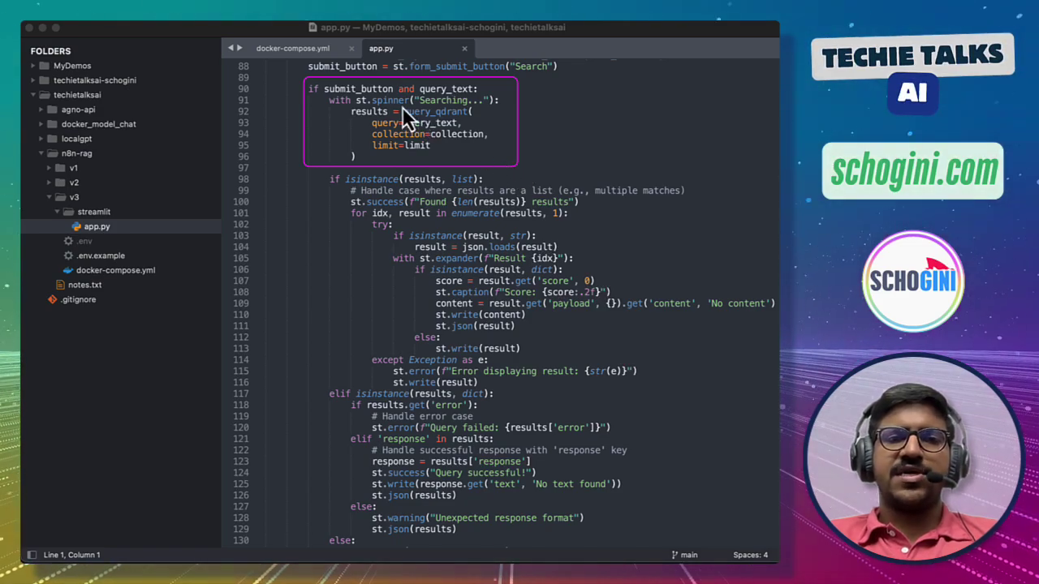
left_click_drag(401, 107, 469, 119)
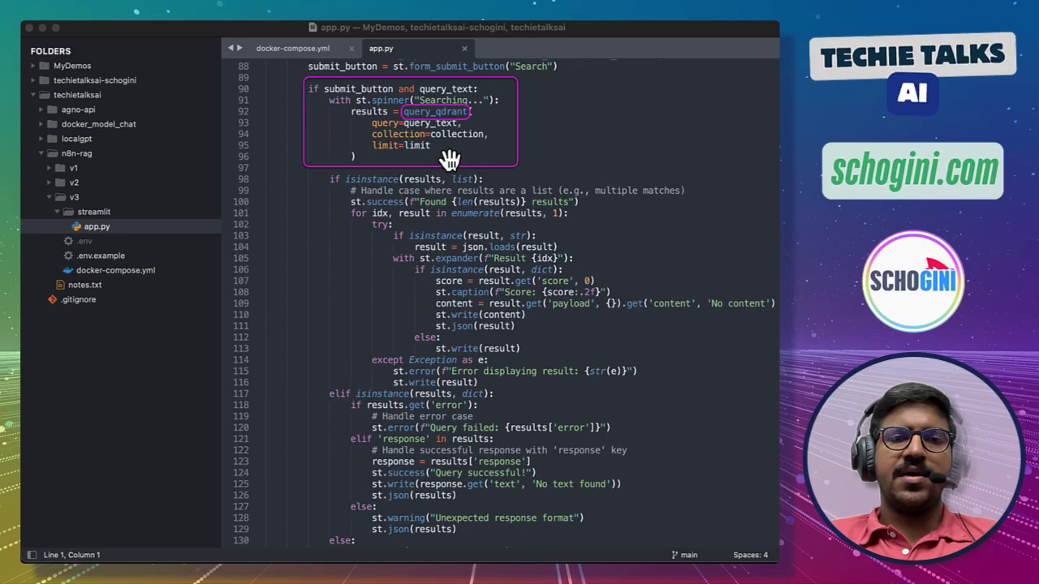
mouse_move(367, 120)
left_mouse_down()
mouse_move(386, 142)
mouse_move(459, 130)
left_mouse_up()
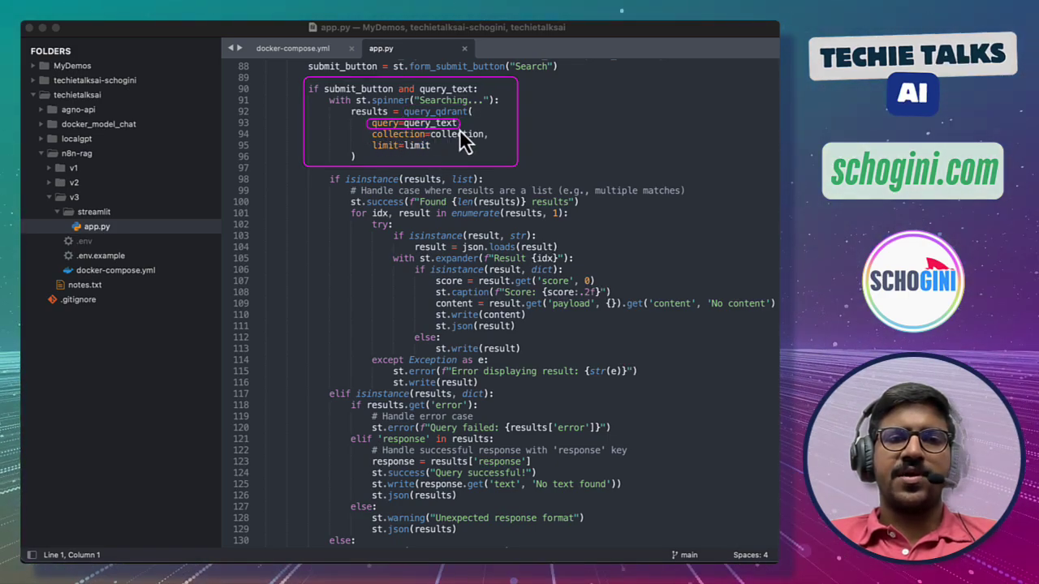
left_click_drag(369, 130, 492, 140)
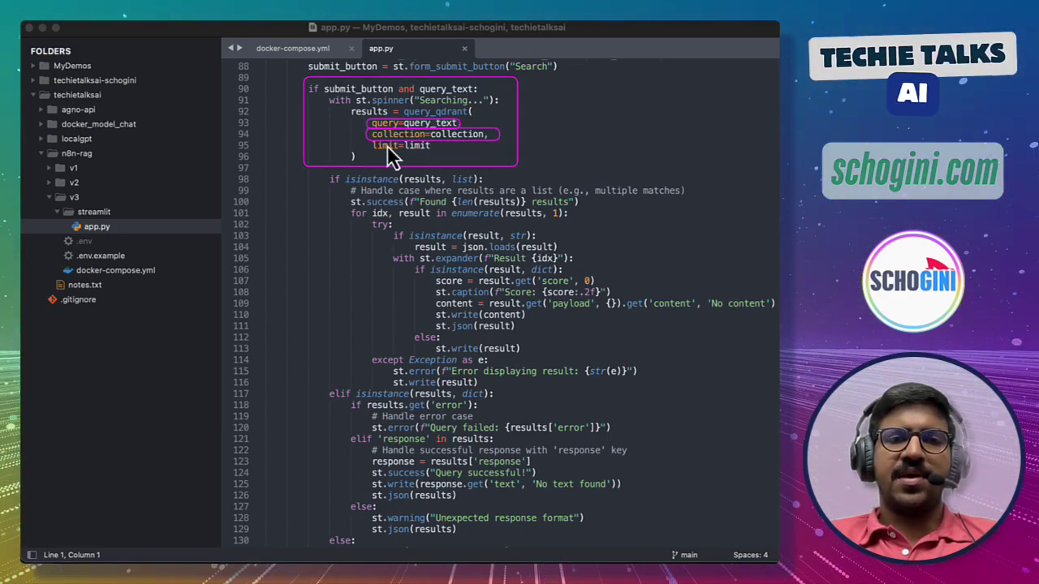
left_click_drag(366, 140, 440, 152)
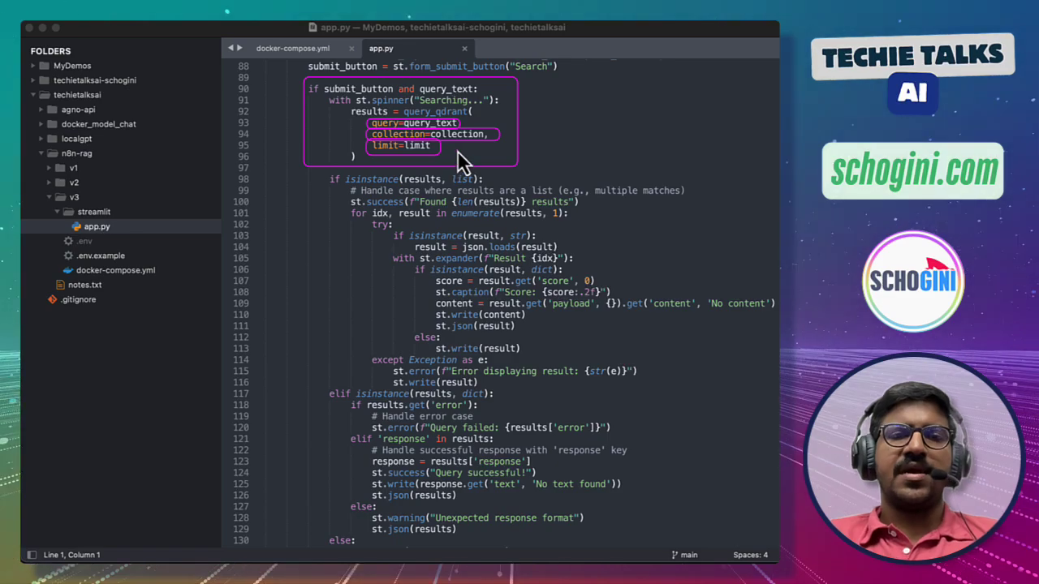
Outline the list branch, the dict branch and the whole result-handling block from line 98 down, then clear the outlines.
scroll(475, 172, "down", 2)
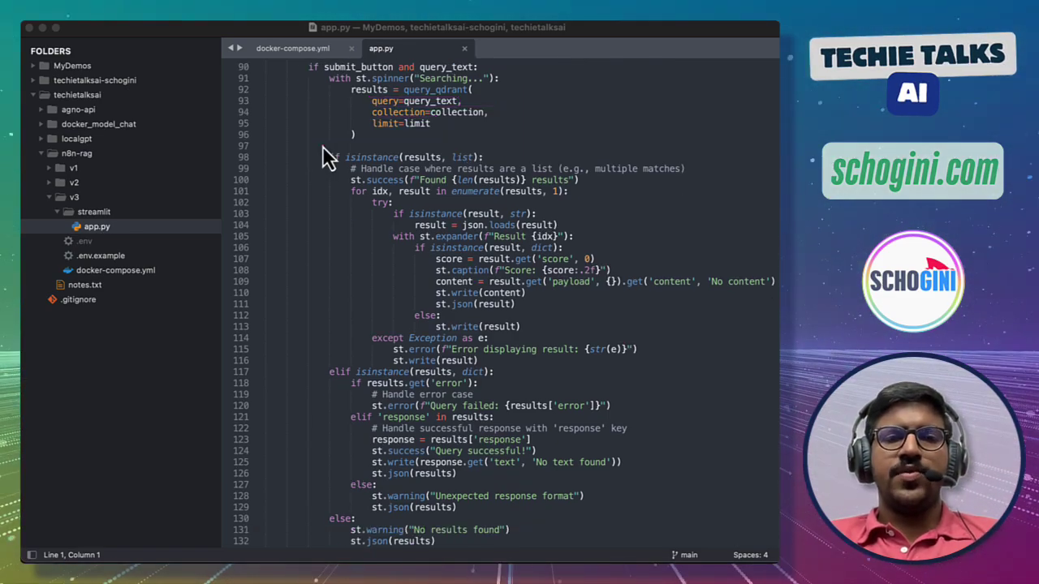
mouse_move(322, 145)
left_mouse_down()
mouse_move(367, 171)
mouse_move(444, 258)
mouse_move(647, 433)
mouse_move(686, 557)
left_mouse_up()
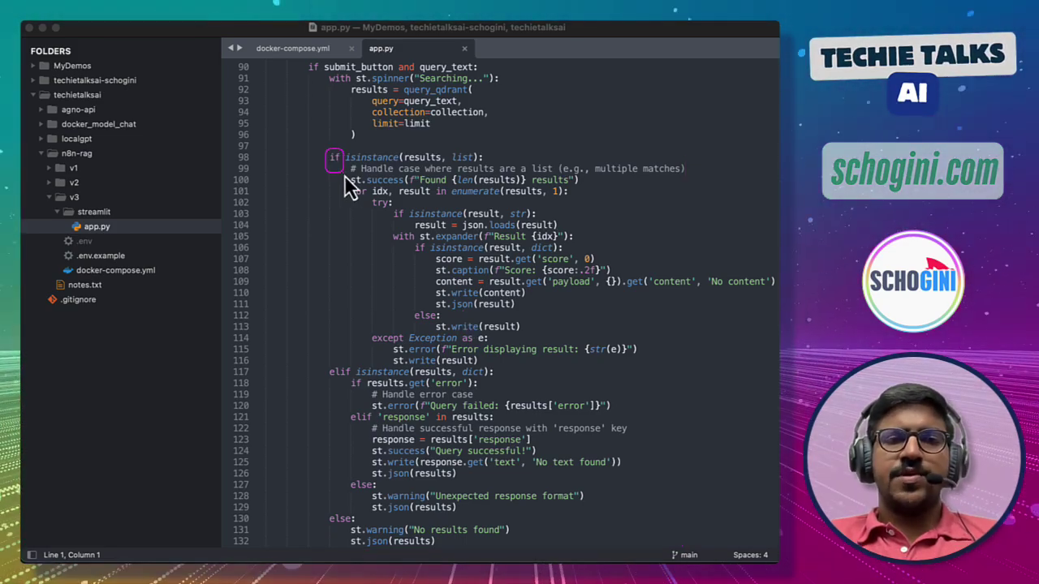
mouse_move(344, 175)
left_mouse_down()
mouse_move(552, 339)
mouse_move(652, 378)
mouse_move(775, 371)
left_mouse_up()
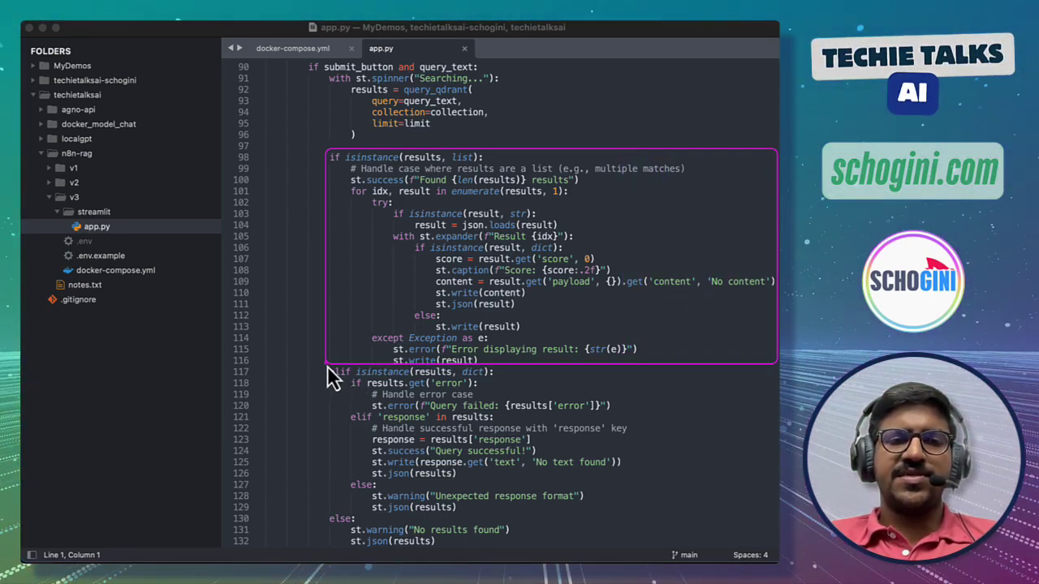
mouse_move(328, 366)
left_mouse_down()
mouse_move(431, 464)
mouse_move(519, 520)
mouse_move(571, 525)
mouse_move(620, 512)
mouse_move(666, 525)
left_mouse_up()
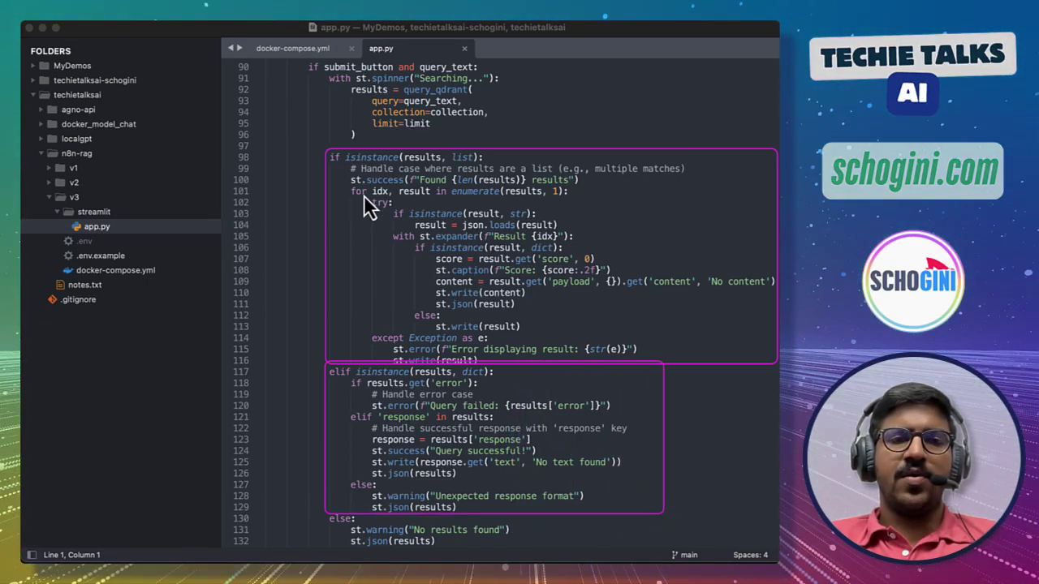
mouse_move(300, 136)
left_mouse_down()
mouse_move(489, 364)
mouse_move(691, 550)
mouse_move(776, 554)
left_mouse_up()
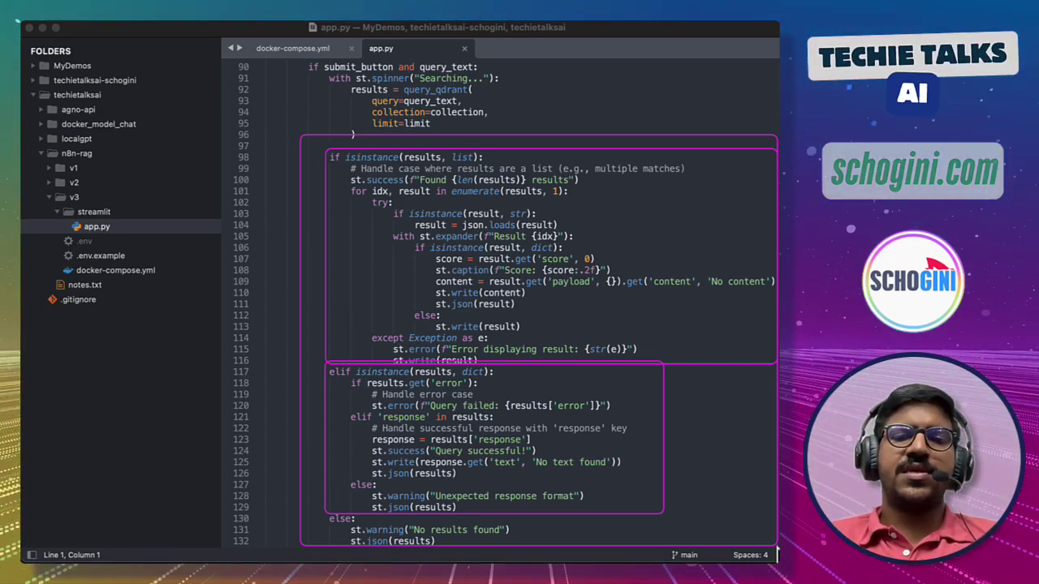
key("Escape")
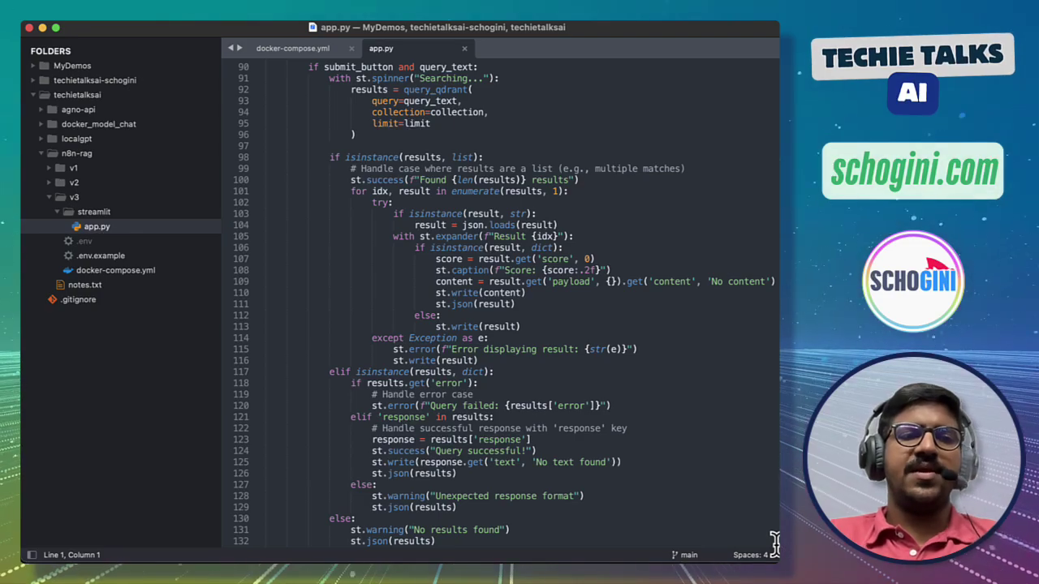
Open notes.txt and outline the v3 run instructions in lines 14 to 33.
left_click(89, 287)
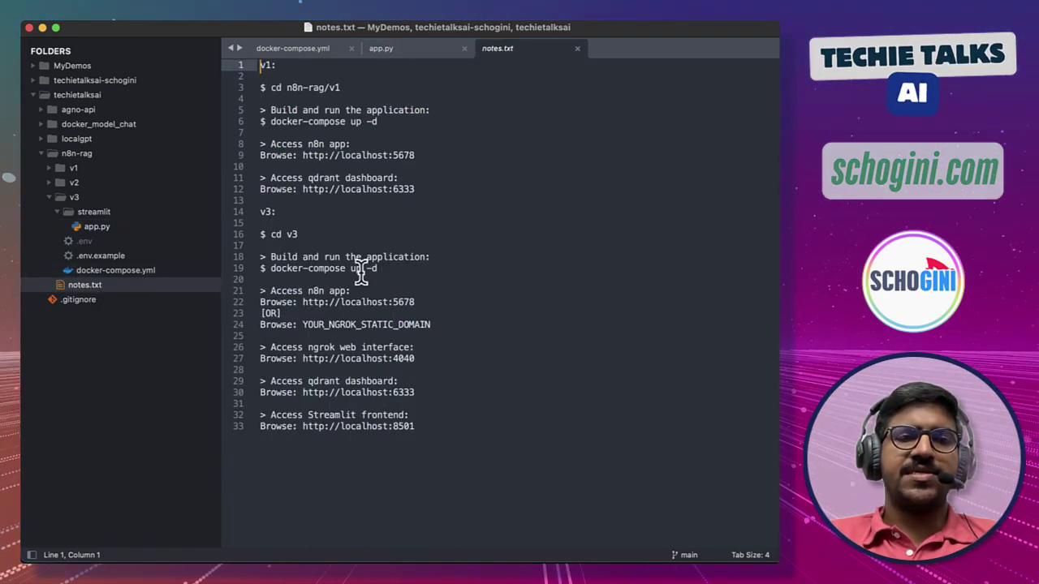
mouse_move(256, 205)
left_mouse_down()
mouse_move(290, 307)
mouse_move(362, 384)
mouse_move(450, 433)
mouse_move(457, 447)
left_mouse_up()
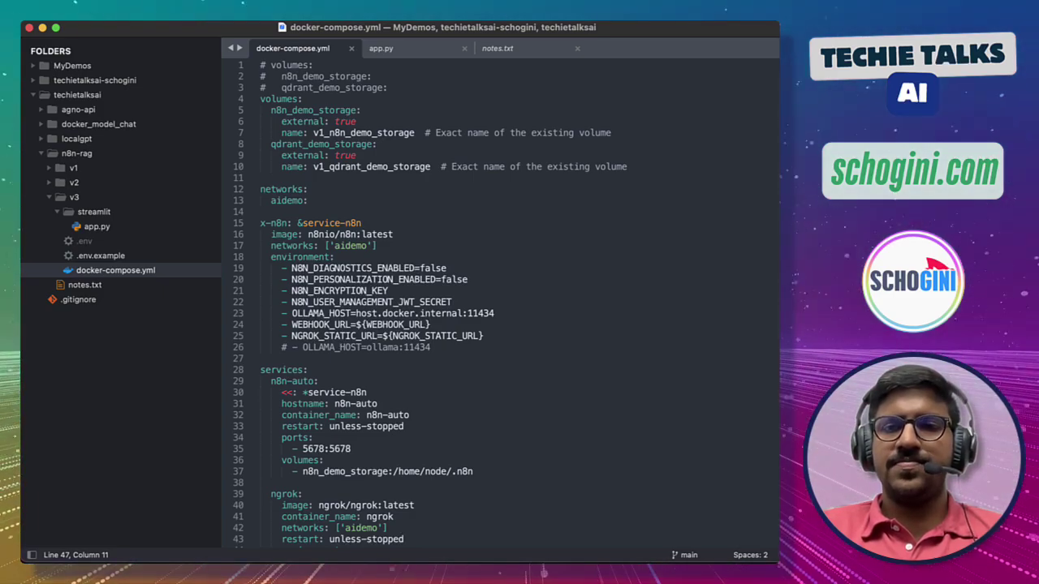
Switch to the web browser and load ngrok.com.
key("super+Tab")
key("super+Tab")
key("super+Tab")
key("super+Tab")
key("super+Tab")
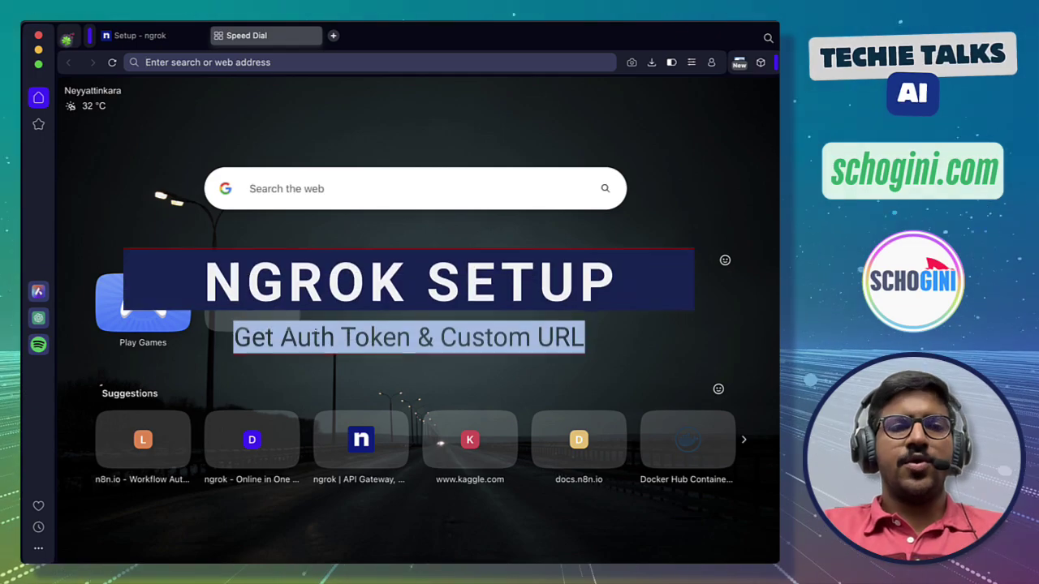
type("ng")
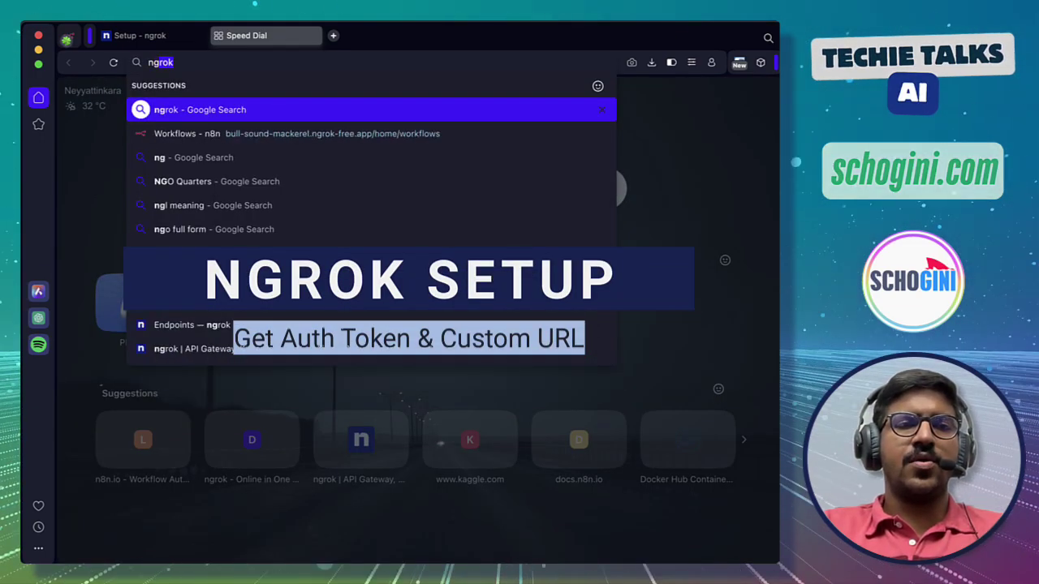
type("rok.co")
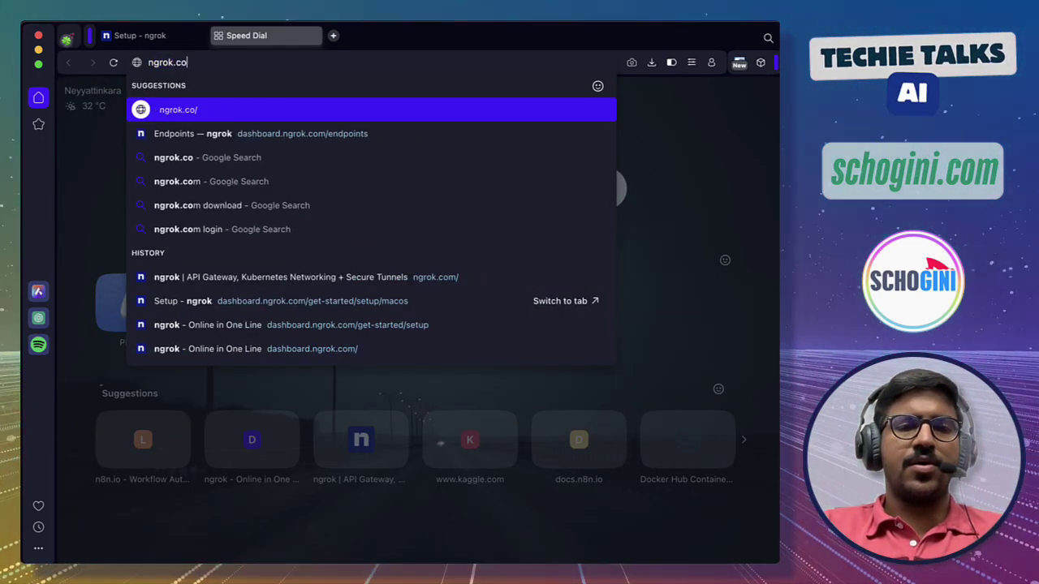
type("m")
key("Return")
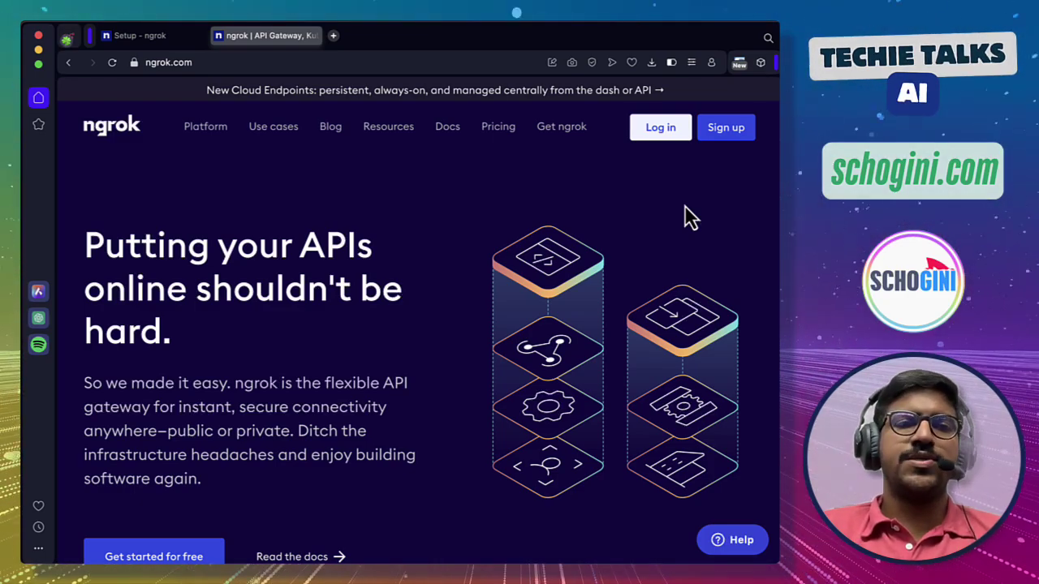
Show the ngrok dashboard's Setup & Installation page and outline its Agents, SDKs and Infrastructure lists.
left_click(167, 41)
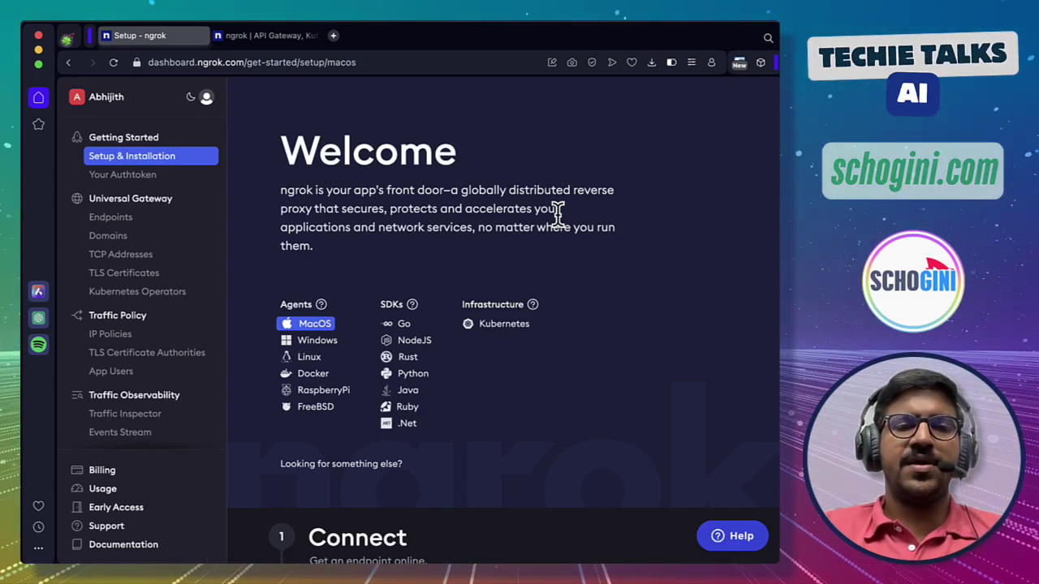
mouse_move(259, 281)
left_mouse_down()
mouse_move(325, 355)
mouse_move(464, 422)
mouse_move(563, 446)
left_mouse_up()
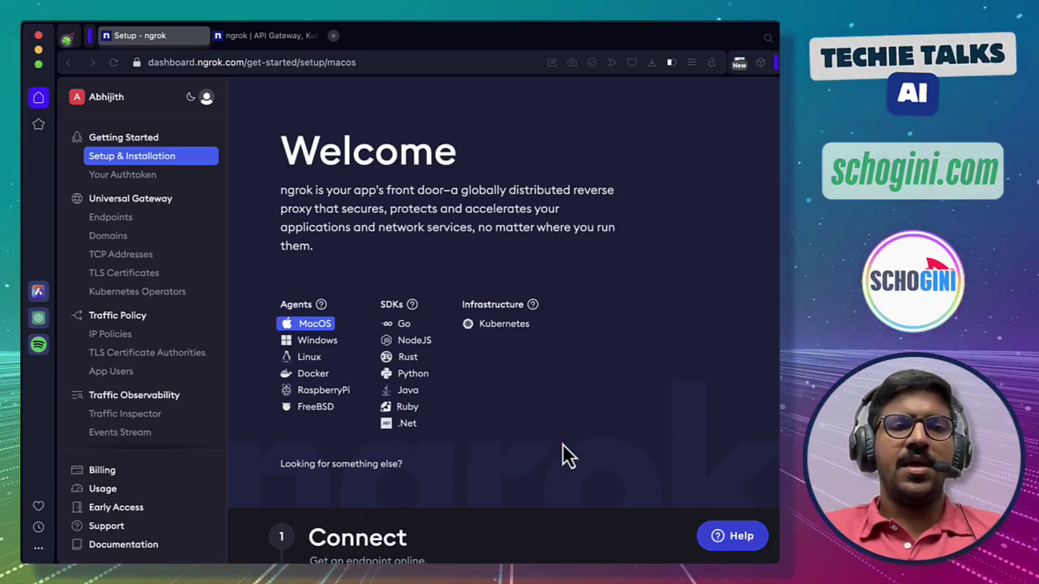
mouse_move(318, 275)
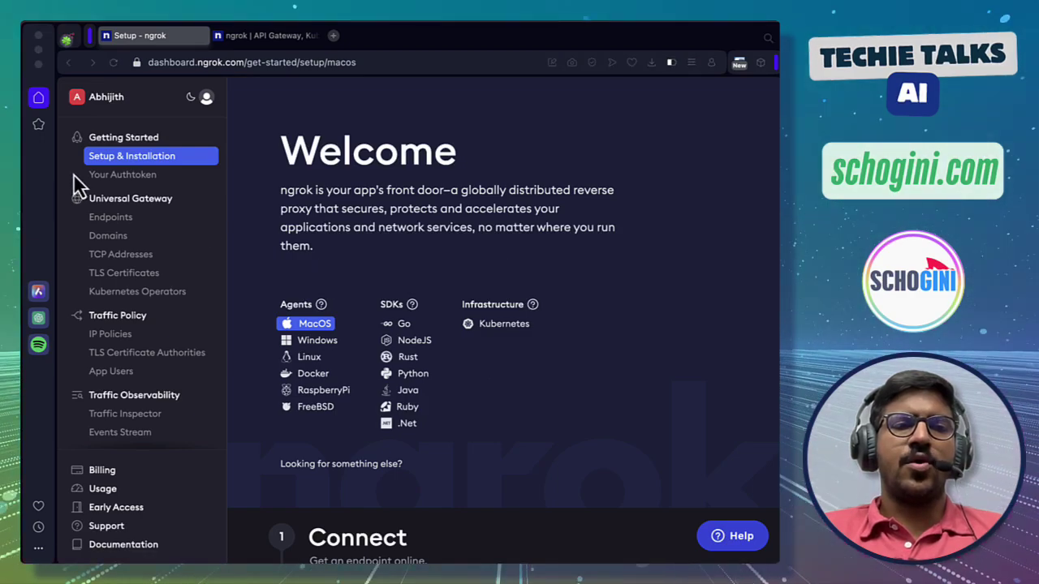
Outline and open the Your Authtoken page, outline the authtoken field and its Copy control, then clear the marks.
mouse_move(81, 165)
left_mouse_down()
mouse_move(111, 190)
mouse_move(168, 189)
left_mouse_up()
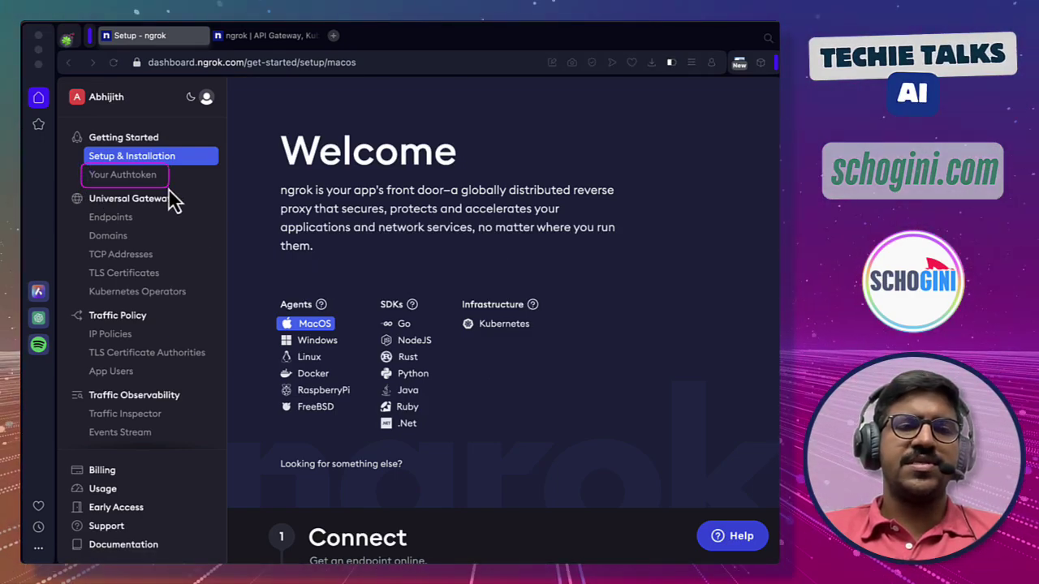
left_click(136, 178)
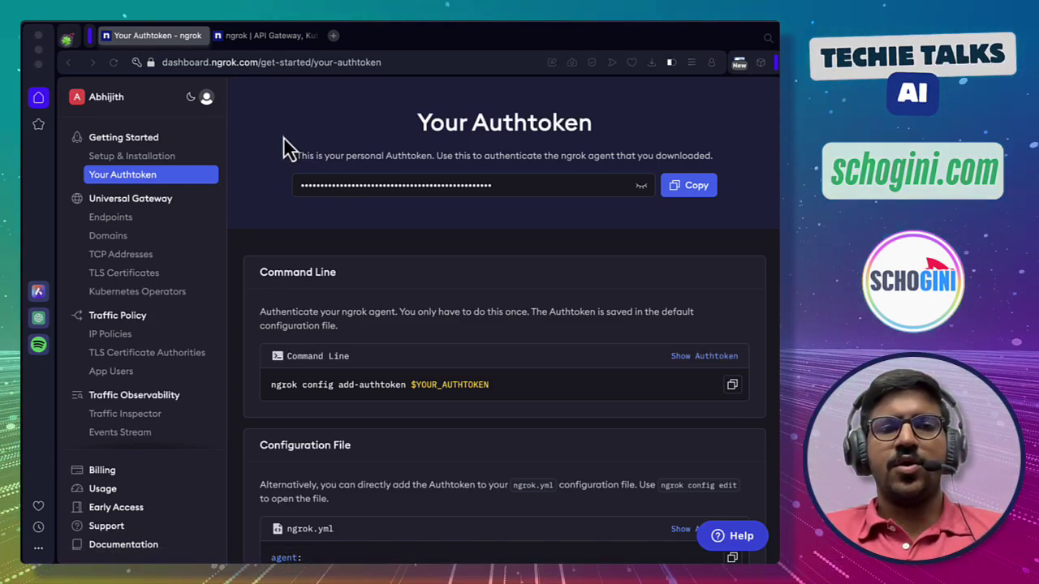
mouse_move(283, 136)
left_mouse_down()
mouse_move(403, 202)
mouse_move(732, 213)
left_mouse_up()
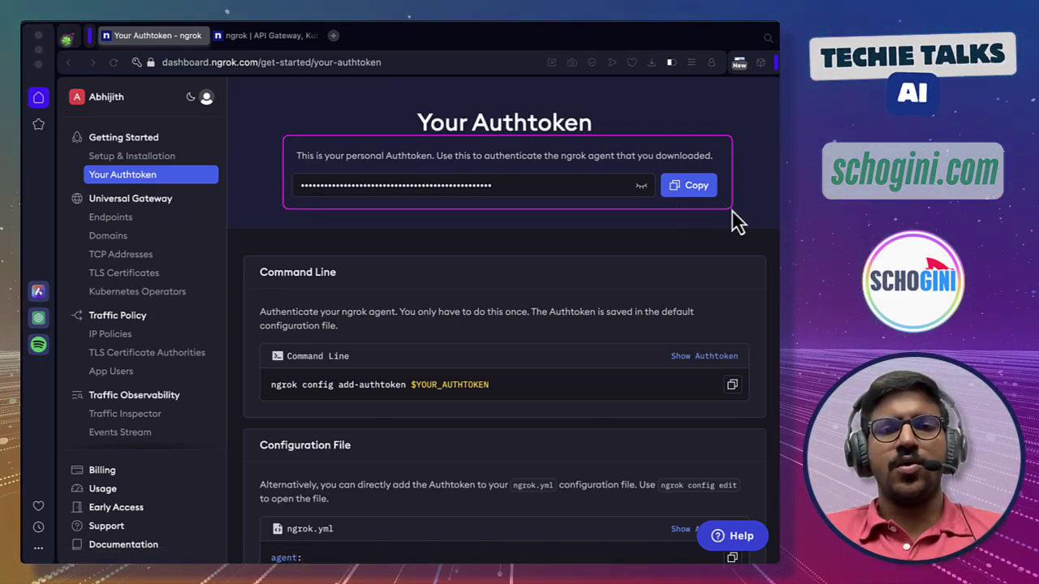
left_click_drag(659, 170, 718, 204)
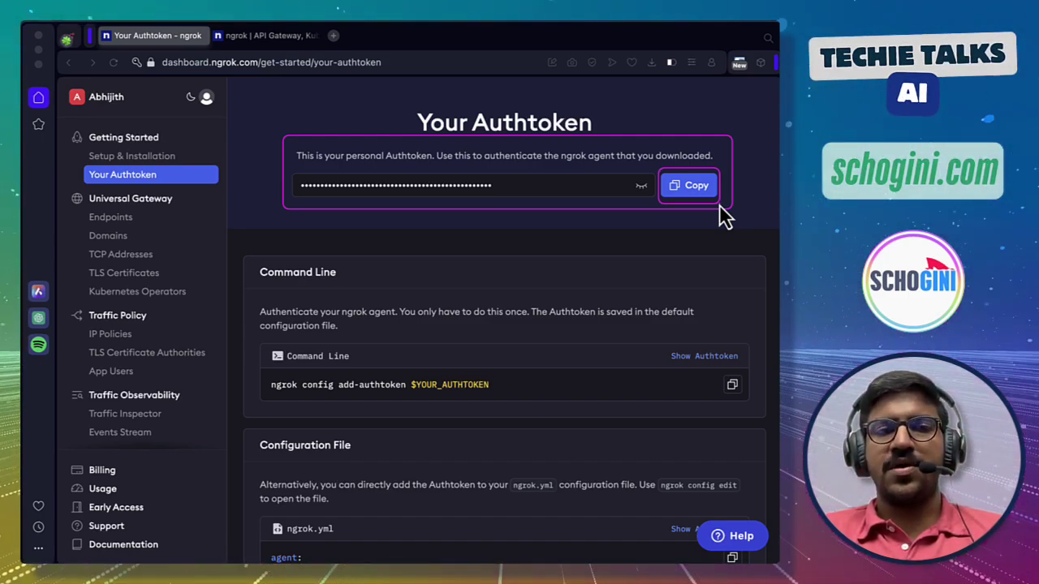
key("Escape")
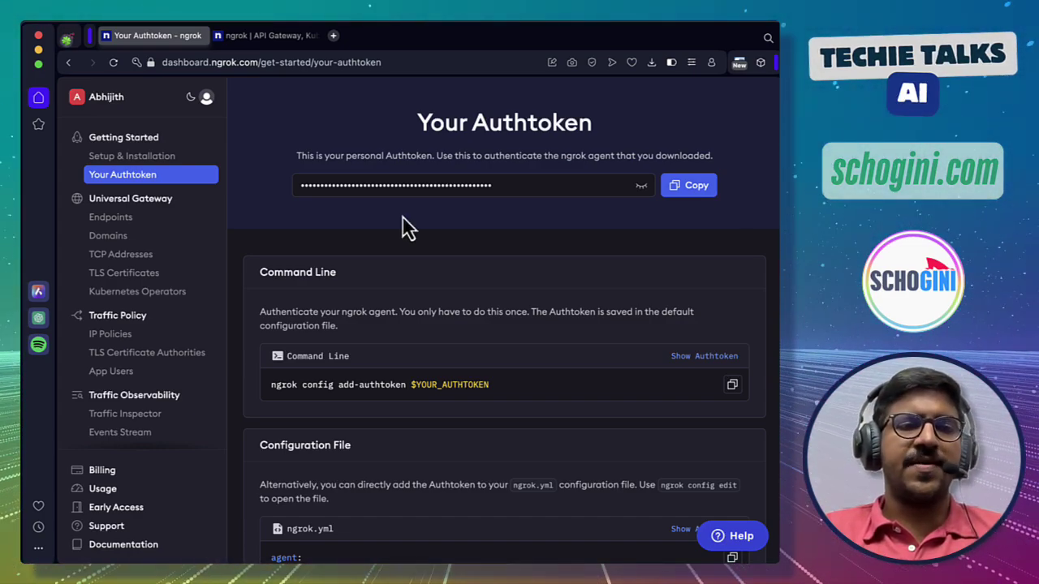
Open the ngrok Domains page and outline the table containing the static domain.
left_click(114, 238)
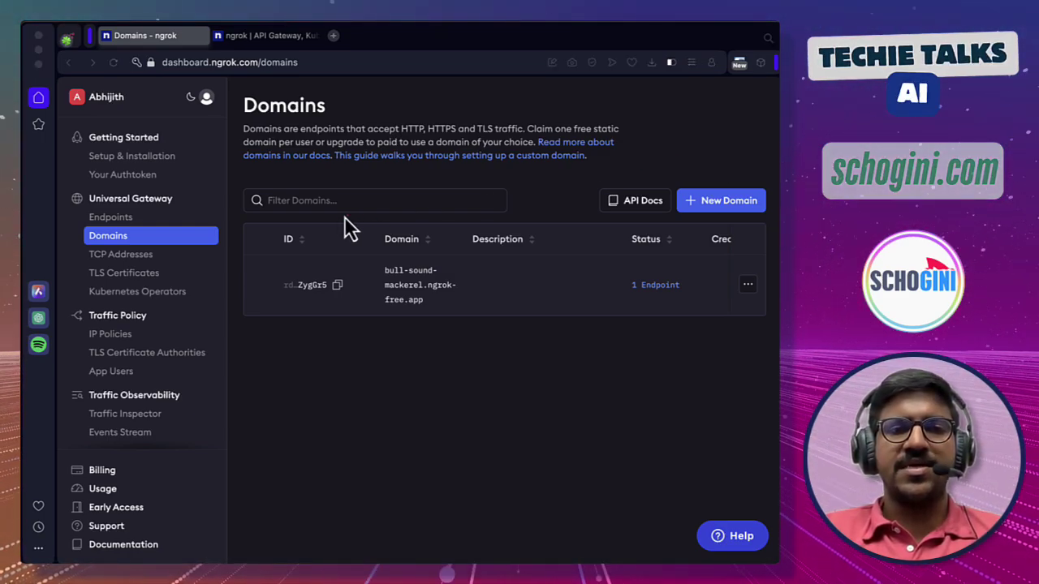
mouse_move(240, 222)
left_mouse_down()
mouse_move(371, 313)
mouse_move(608, 336)
mouse_move(770, 336)
left_mouse_up()
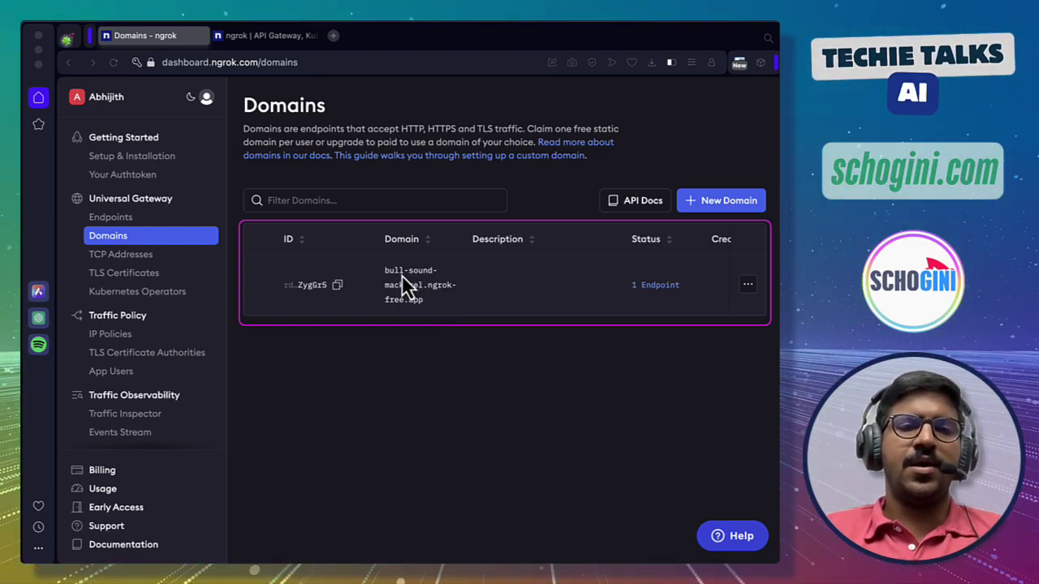
Switch to the terminal and start the project's containers in the background with docker compose up -d.
key("super+Tab")
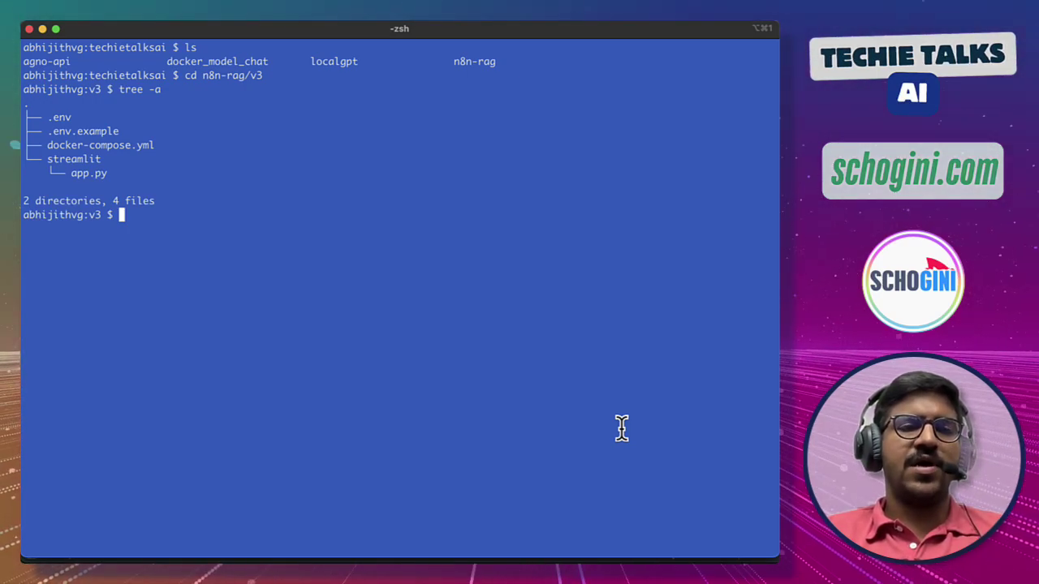
type("docker compose")
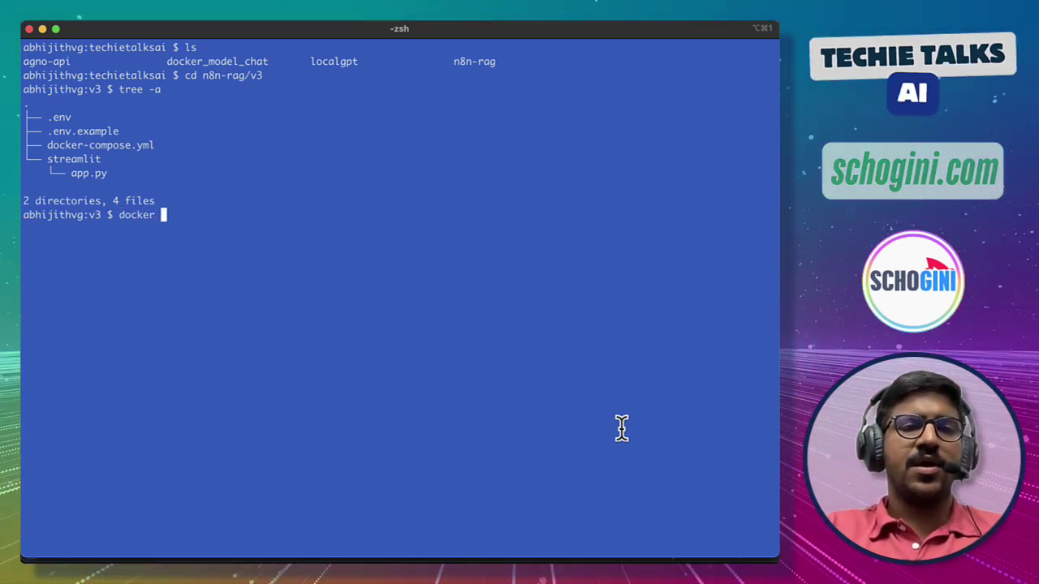
type(" up -d")
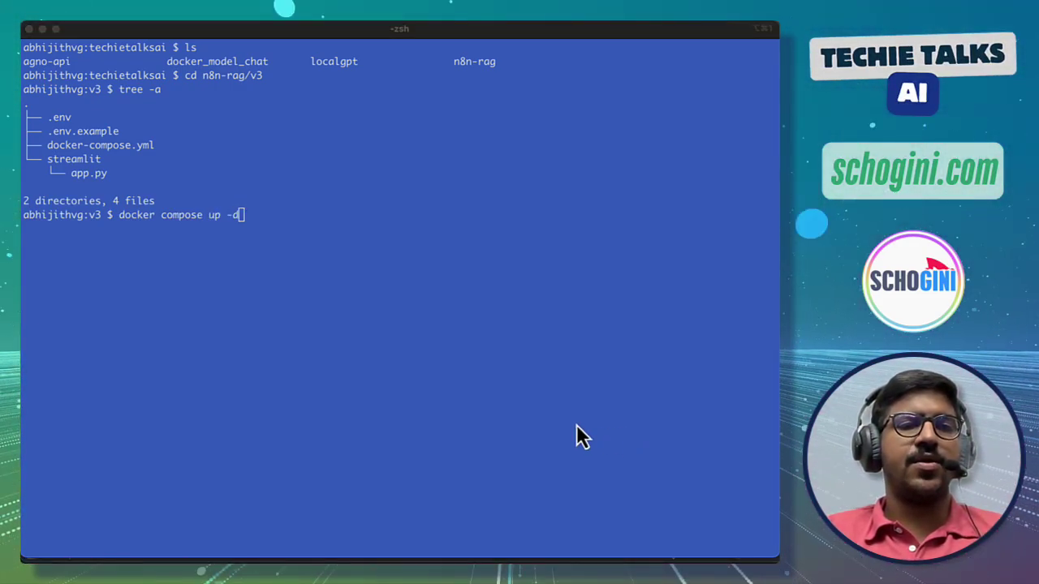
left_click_drag(61, 152, 163, 152)
left_click_drag(43, 111, 75, 125)
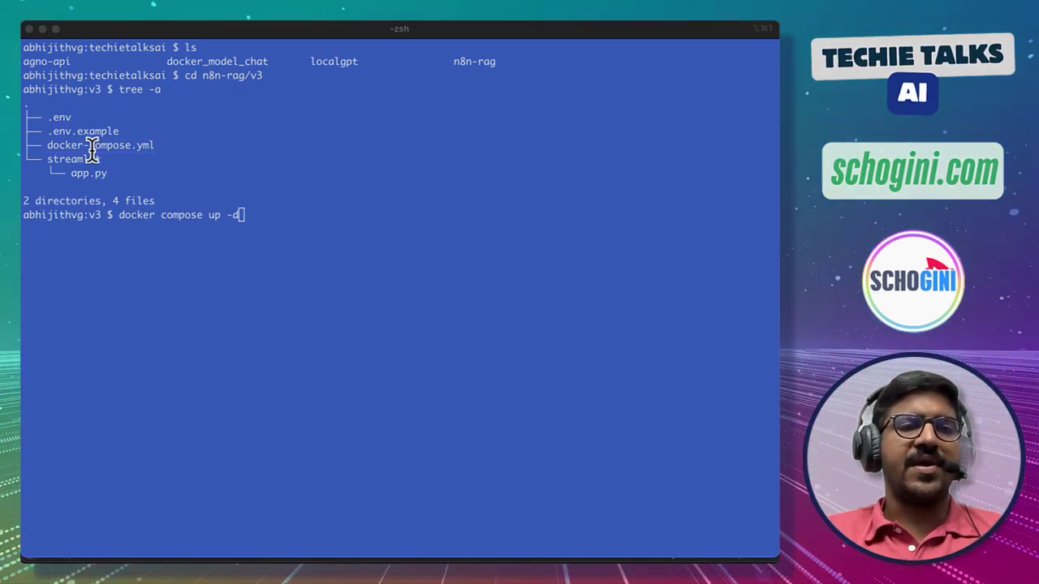
left_click(91, 151)
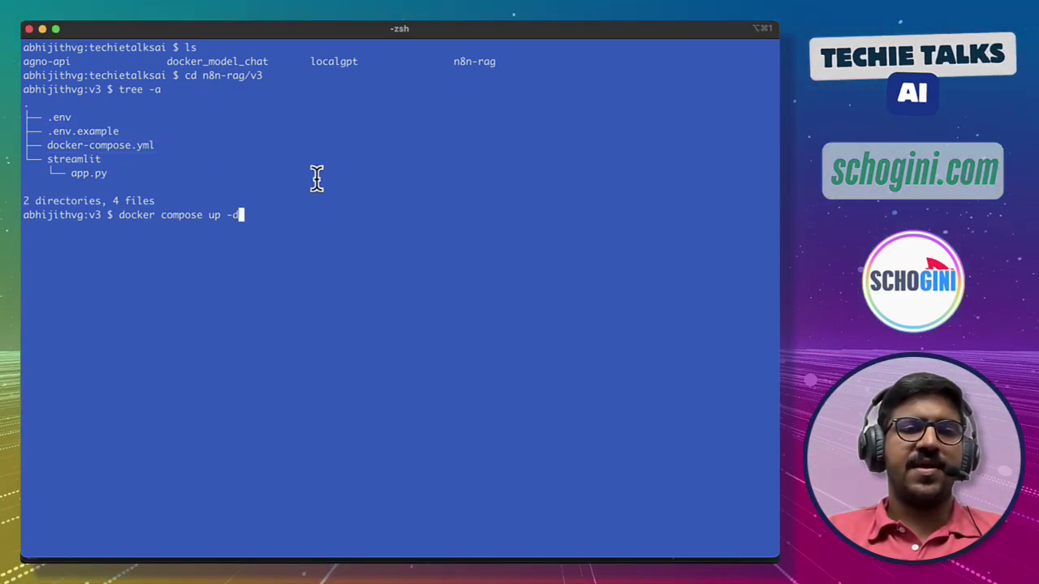
key("Return")
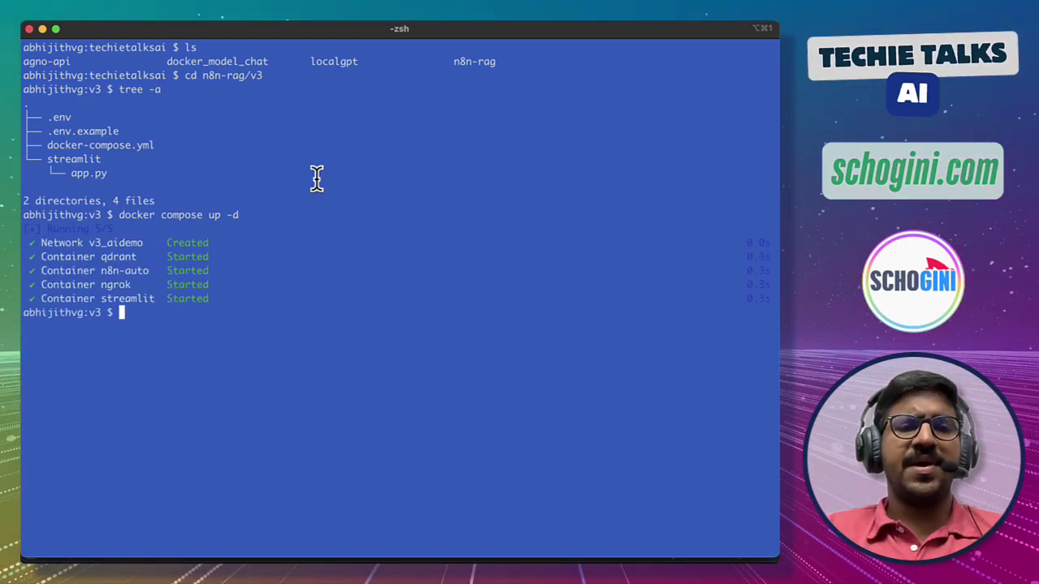
Outline the Docker Compose output listing the created network and the started containers, then clear the mark.
key("super+Tab")
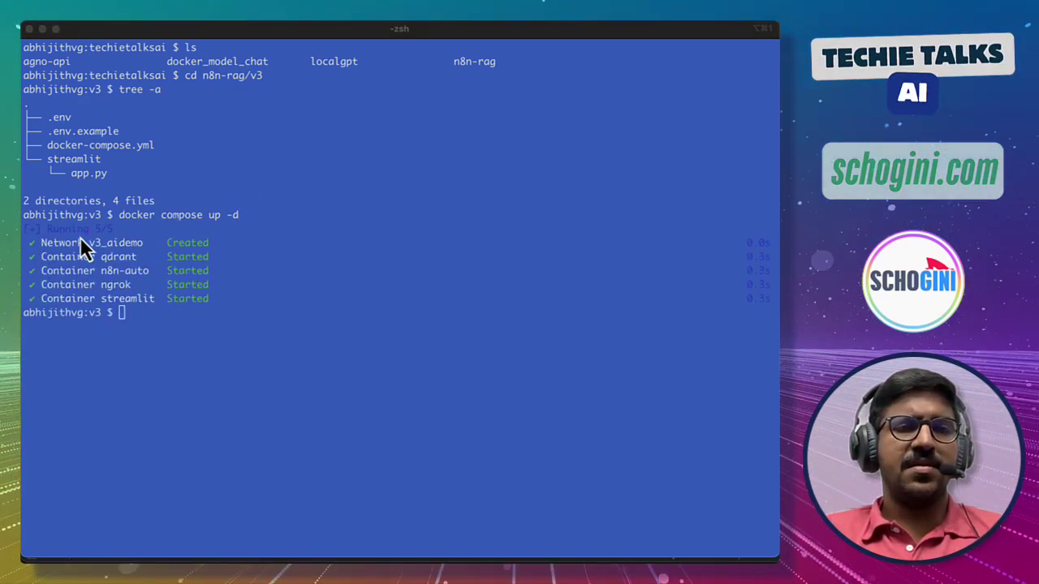
left_click_drag(24, 224, 204, 297)
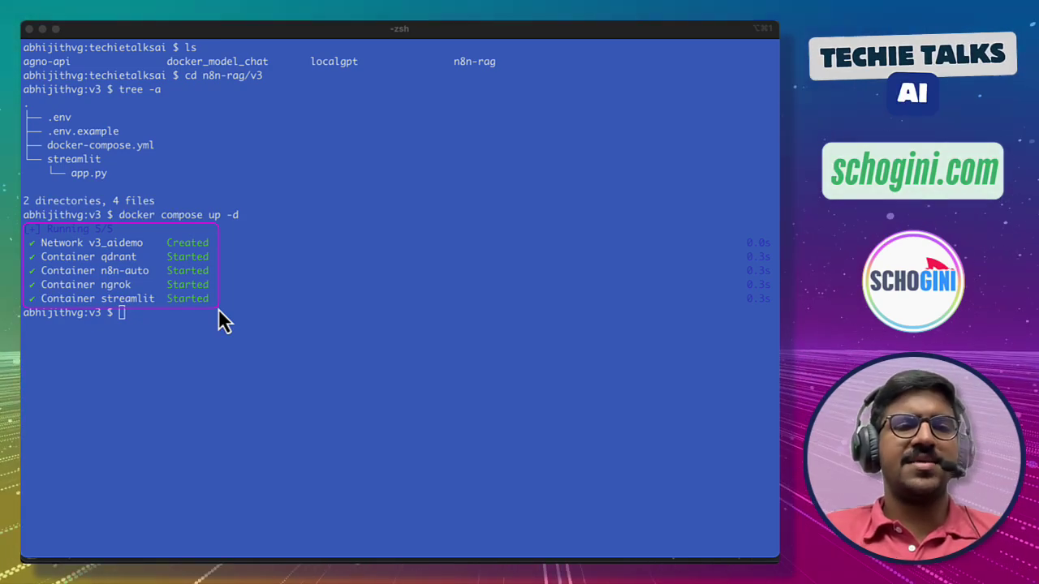
key("Escape")
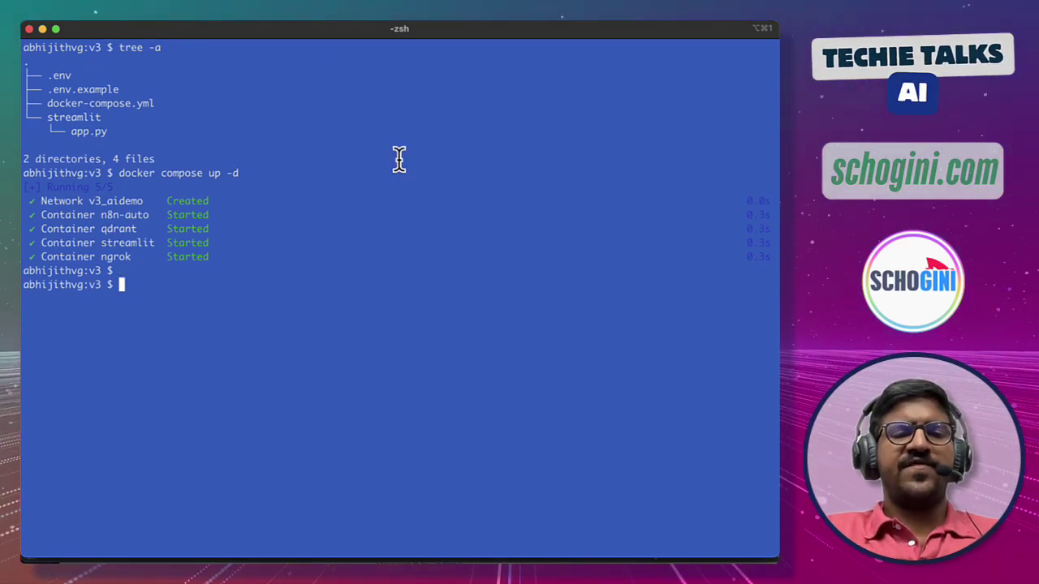
List the stack's containers with docker compose ps.
type("docke")
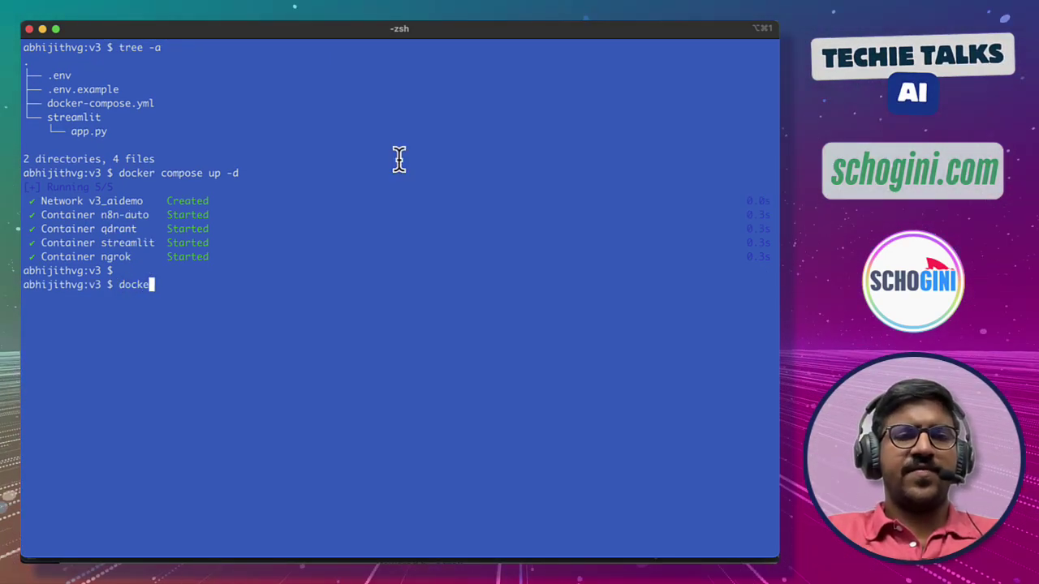
type("r compose")
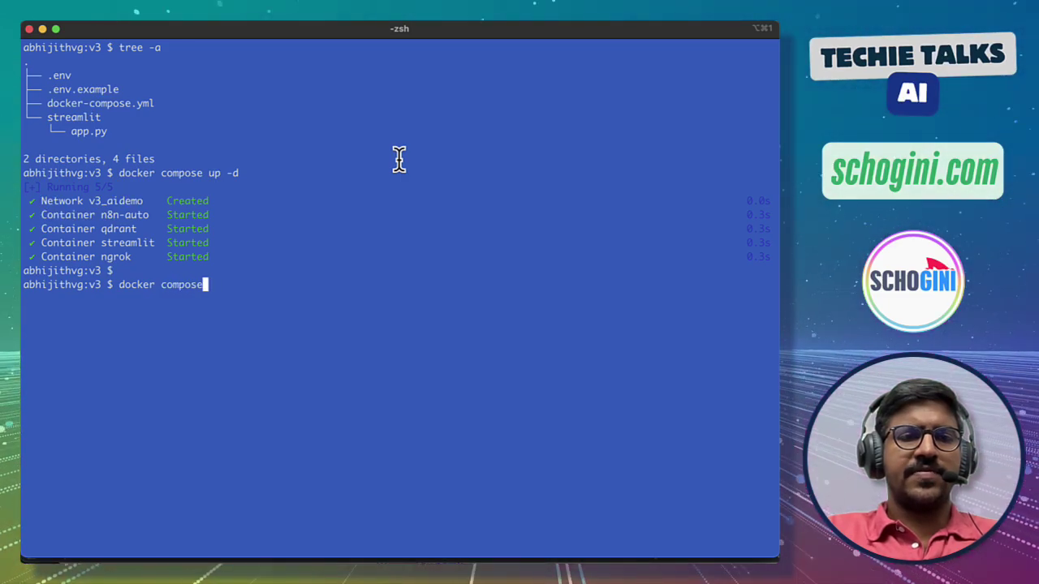
type(" ps")
key("Return")
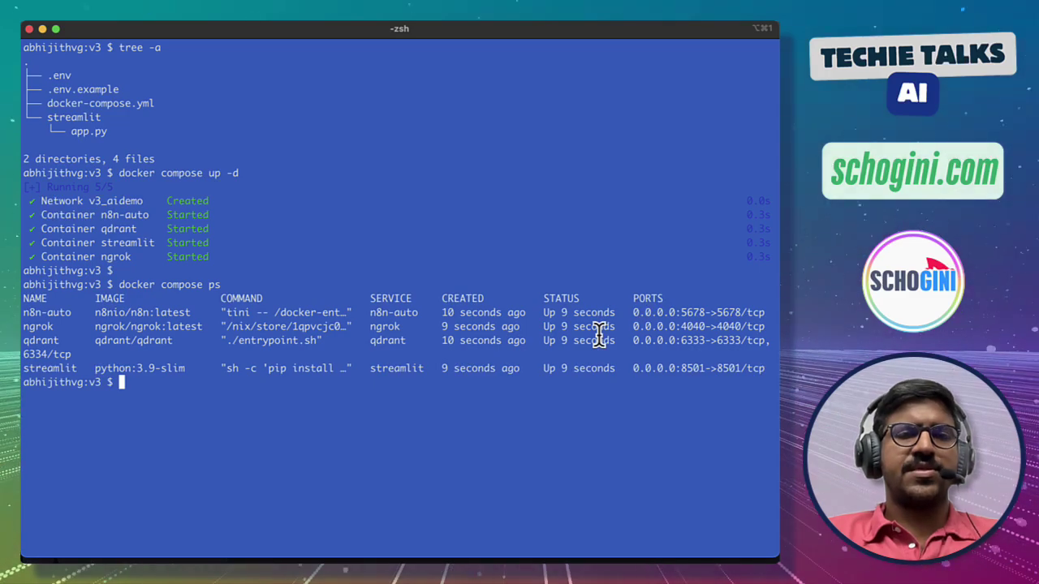
Switch to the web browser and load n8n at localhost:5678 in a new tab.
key("super+Tab")
left_click(334, 38)
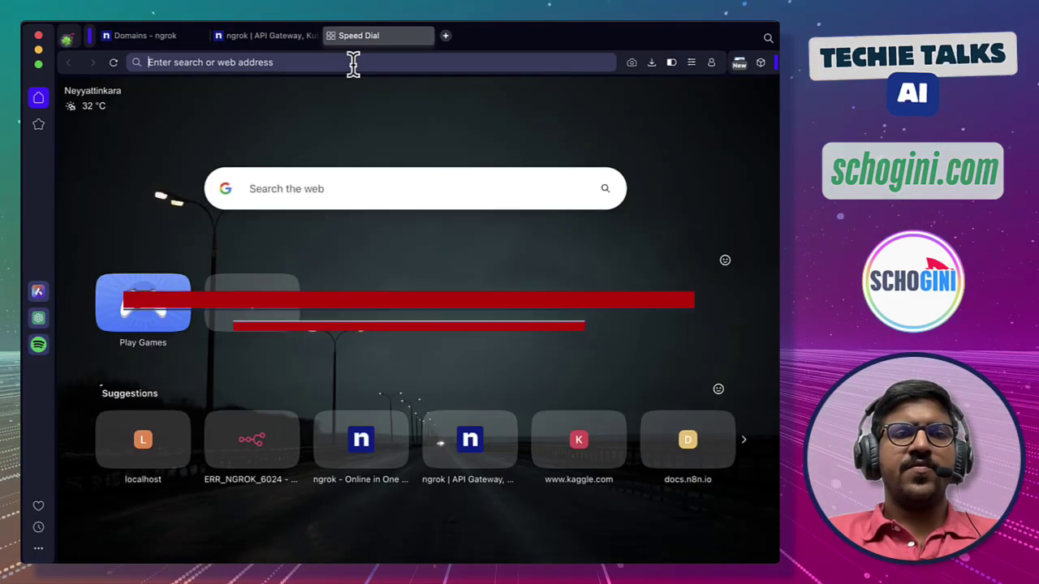
type("local")
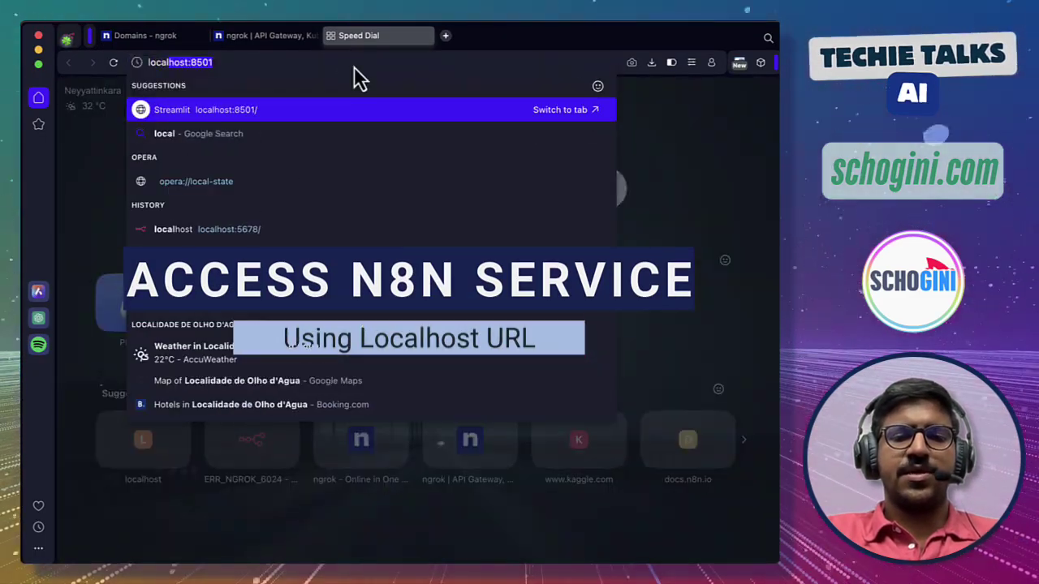
type("host:5678")
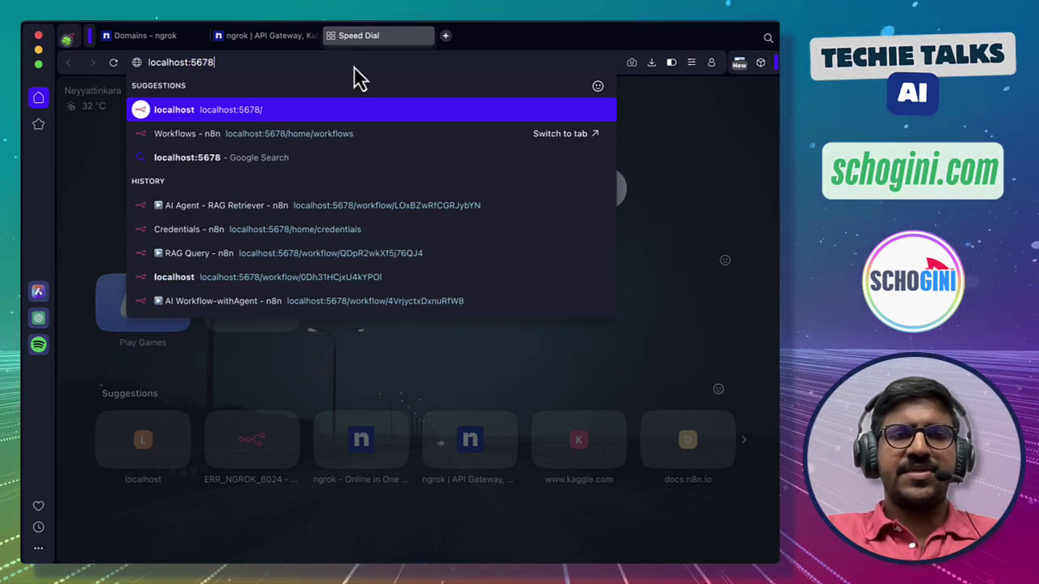
key("Return")
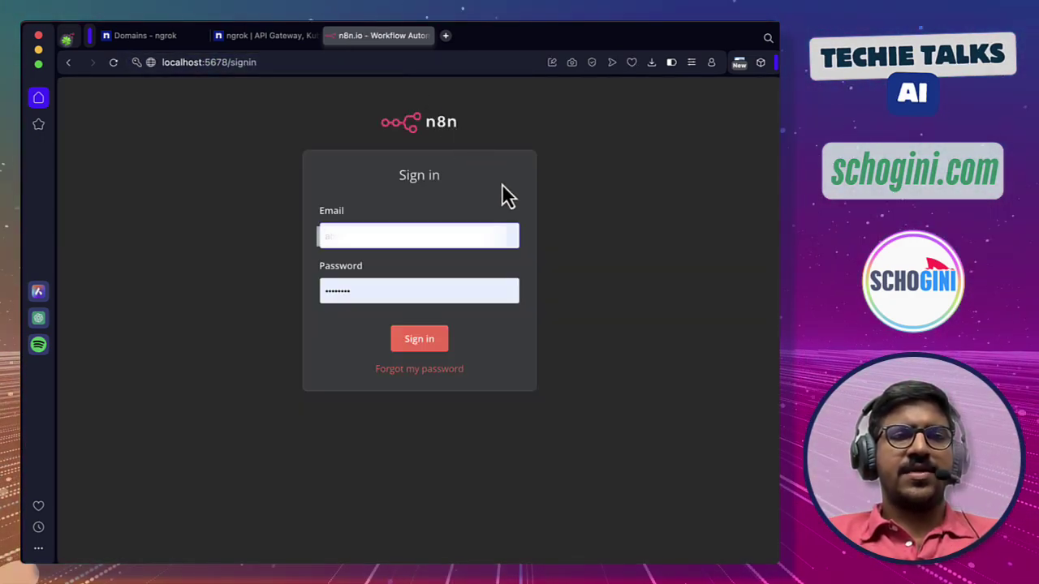
left_click(147, 36)
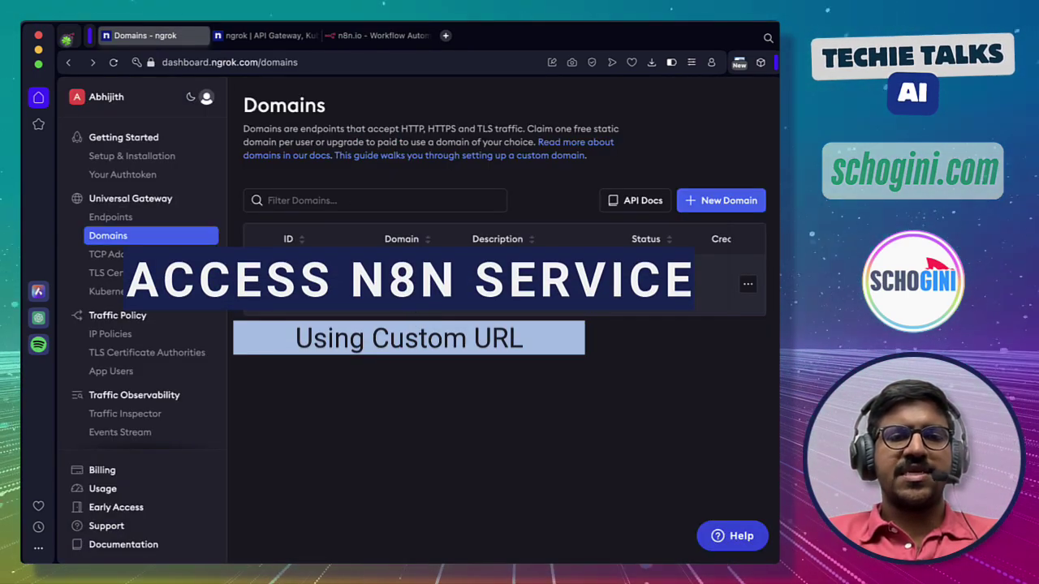
left_click(380, 43)
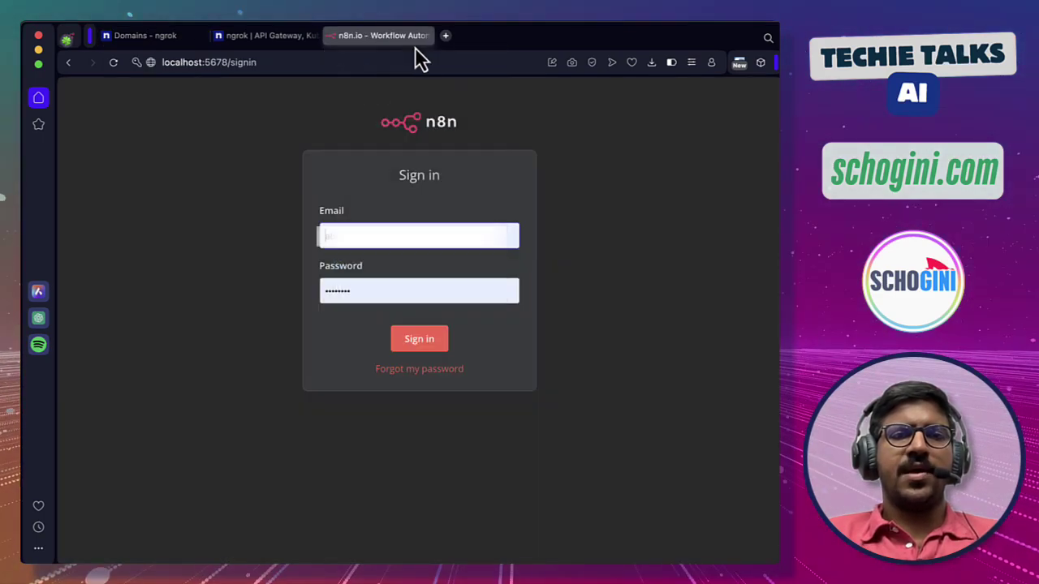
left_click(445, 36)
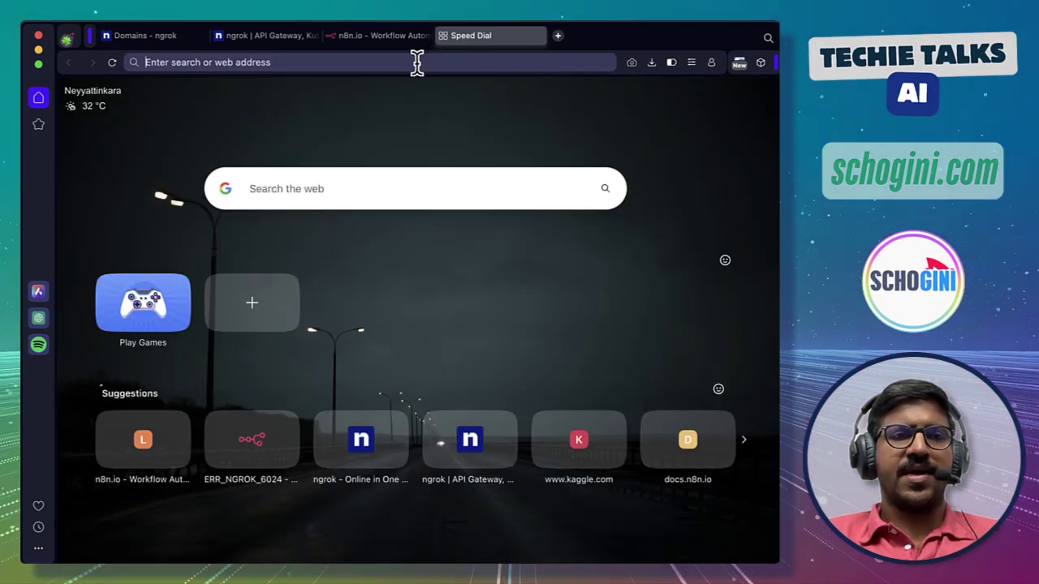
type("https://bull-sound-mackerel.ngrok-free.app")
key("Return")
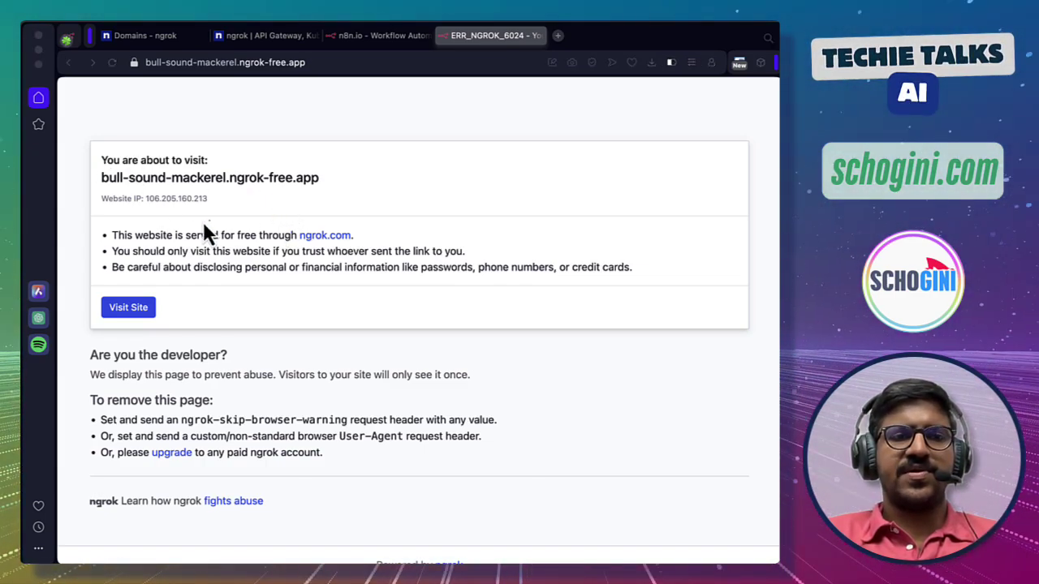
Outline the notice that the website is served for free through ngrok.com, then continue to the n8n sign-in page.
left_click_drag(179, 243, 358, 247)
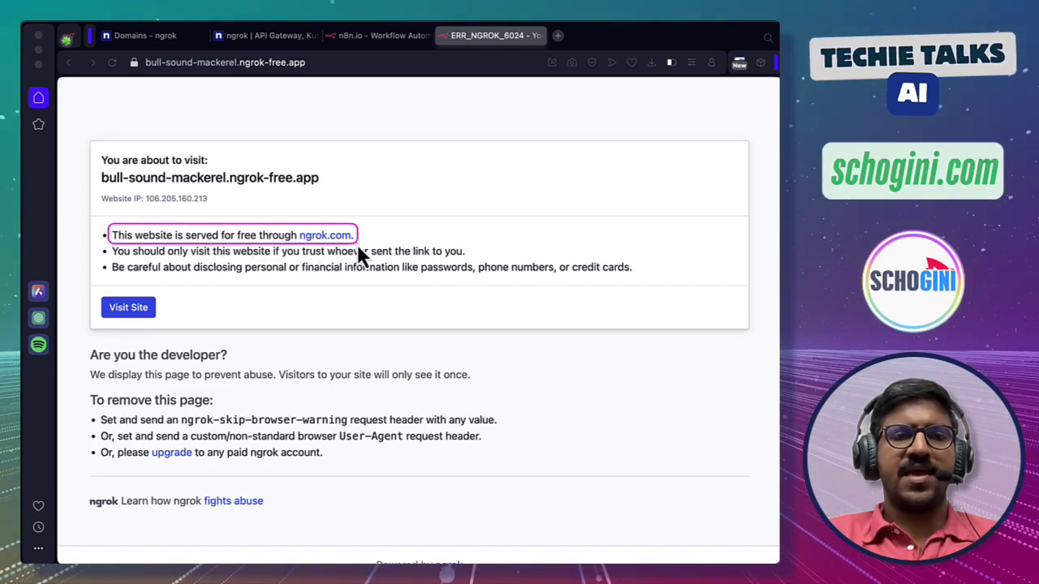
key("Escape")
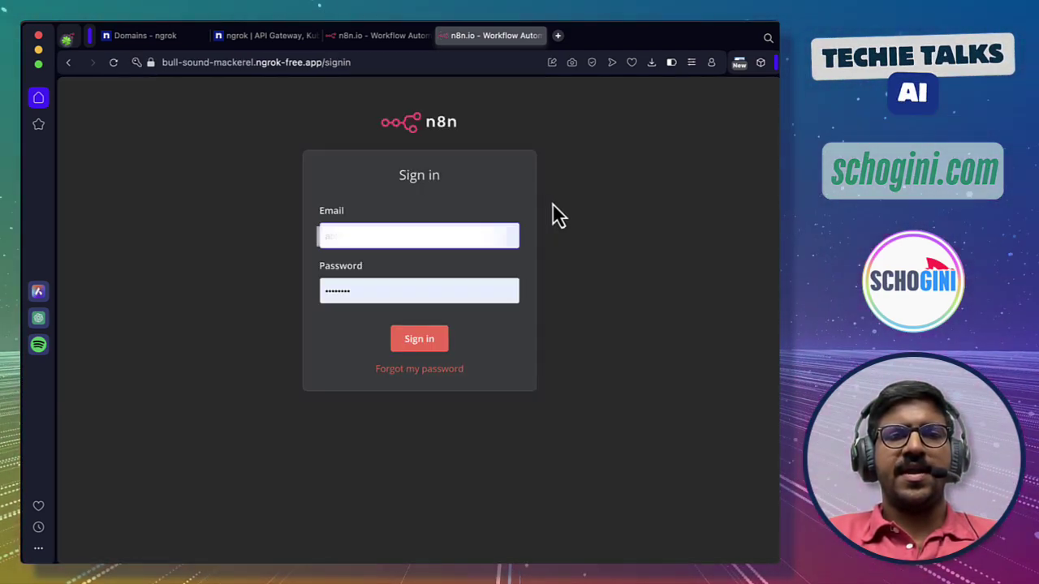
Compare the localhost and ngrok sign-in pages, then sign in to n8n on the ngrok domain with the prefilled credentials.
left_click(390, 37)
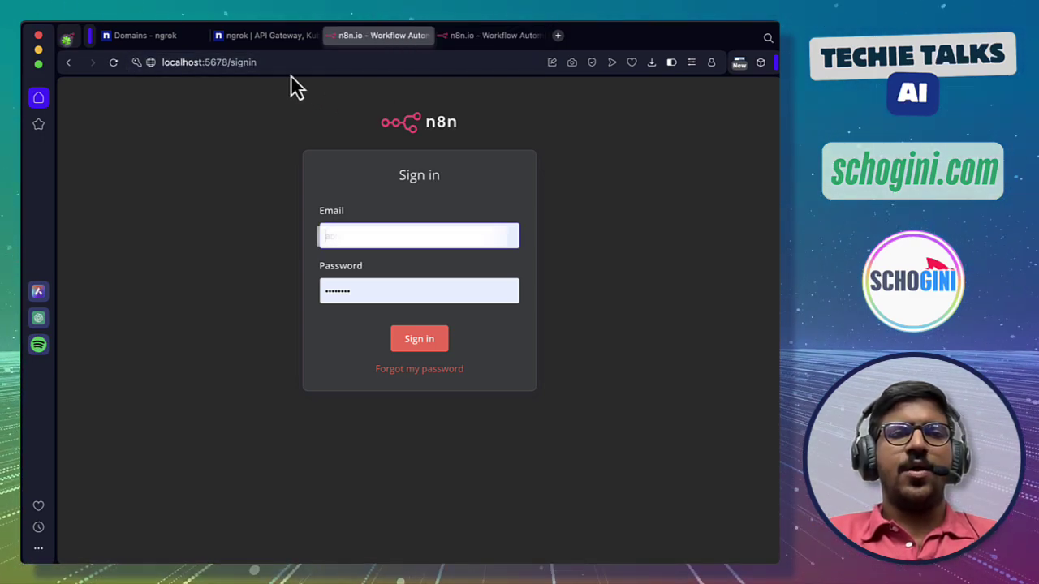
left_click(472, 36)
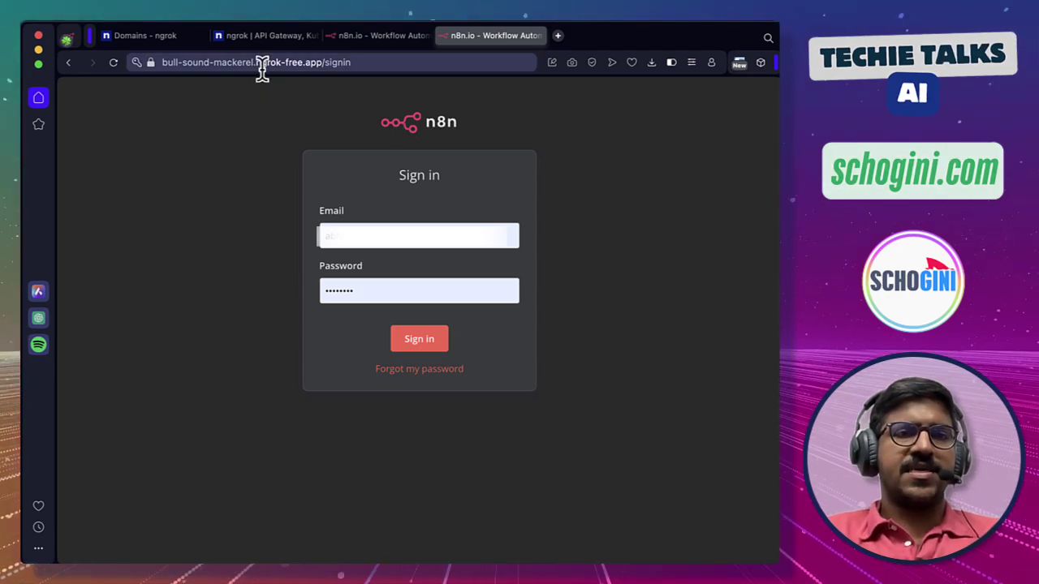
left_click(419, 344)
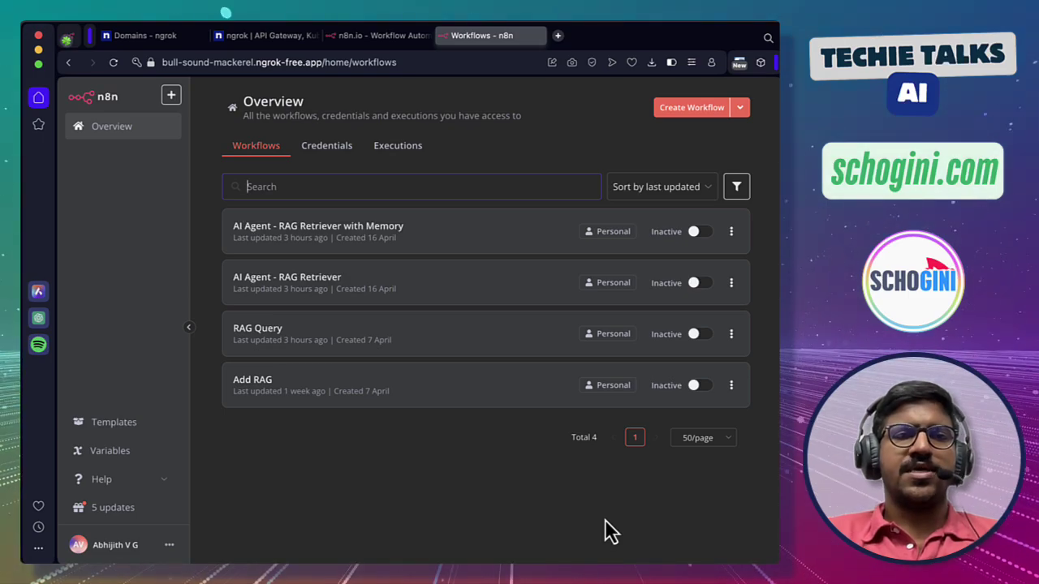
Load the local ngrok inspection dashboard at localhost:4040 in a new tab.
left_click(557, 35)
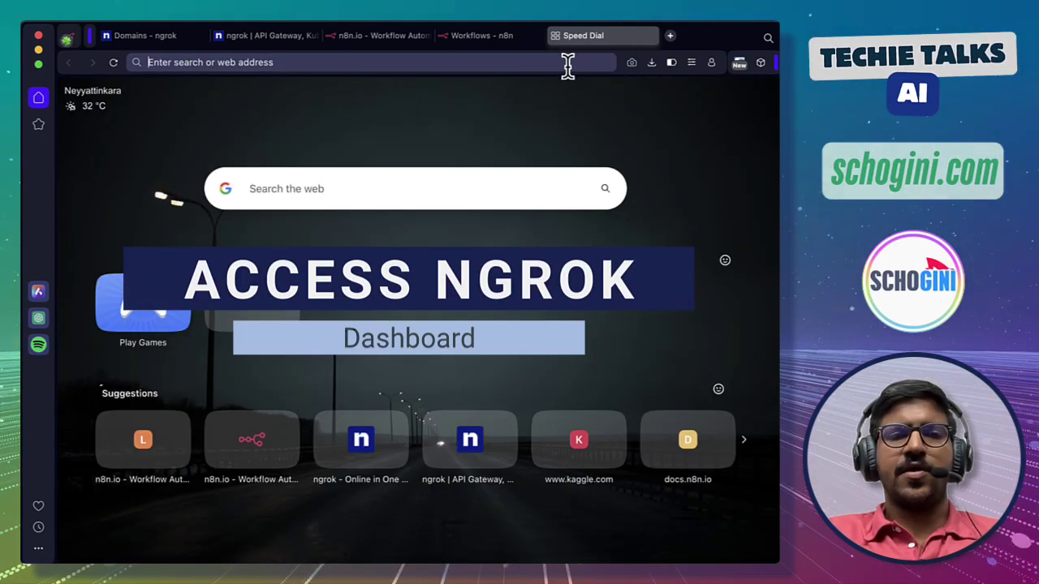
type("lo")
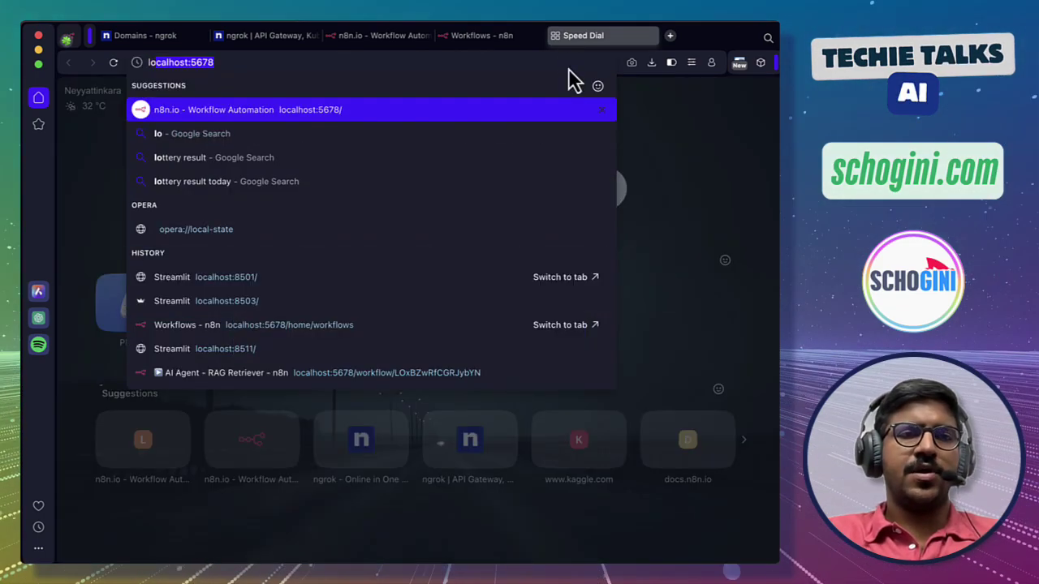
type("calhost:4040")
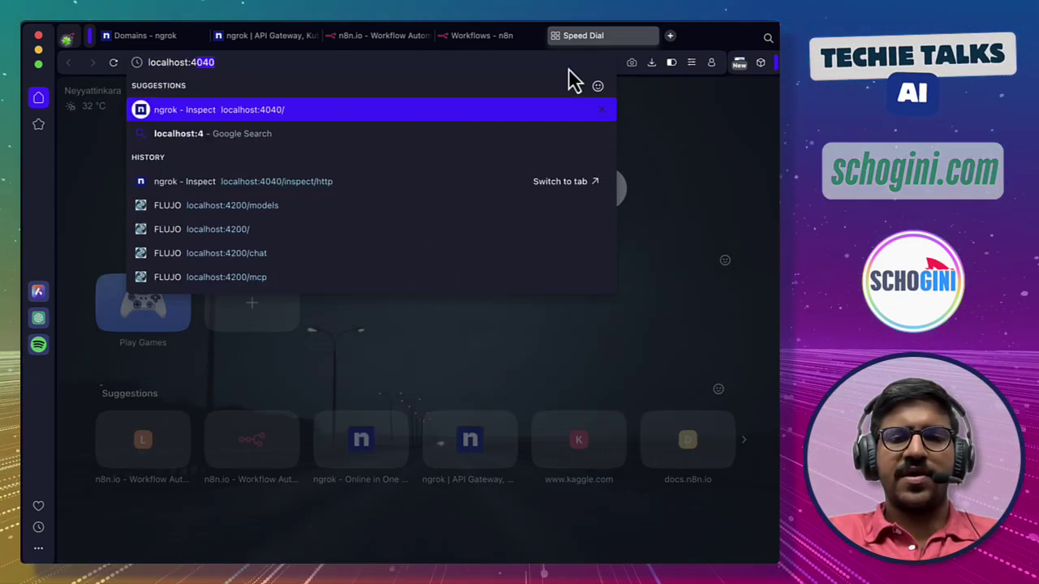
key("Return")
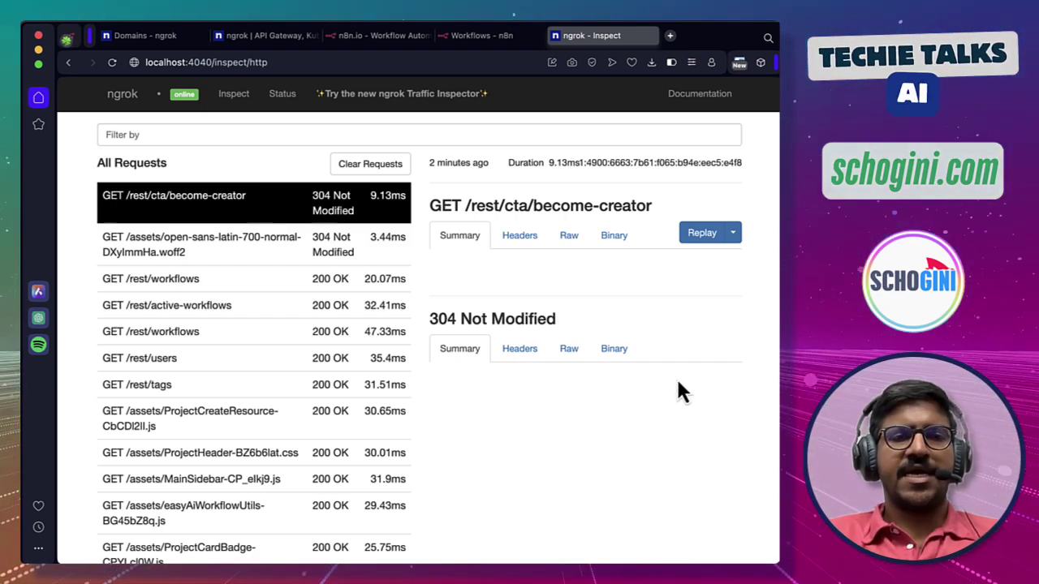
Open the ngrok Status page, outline the tunnel's URL and Addr rows, link them with an arrow, and close the page.
left_click(282, 95)
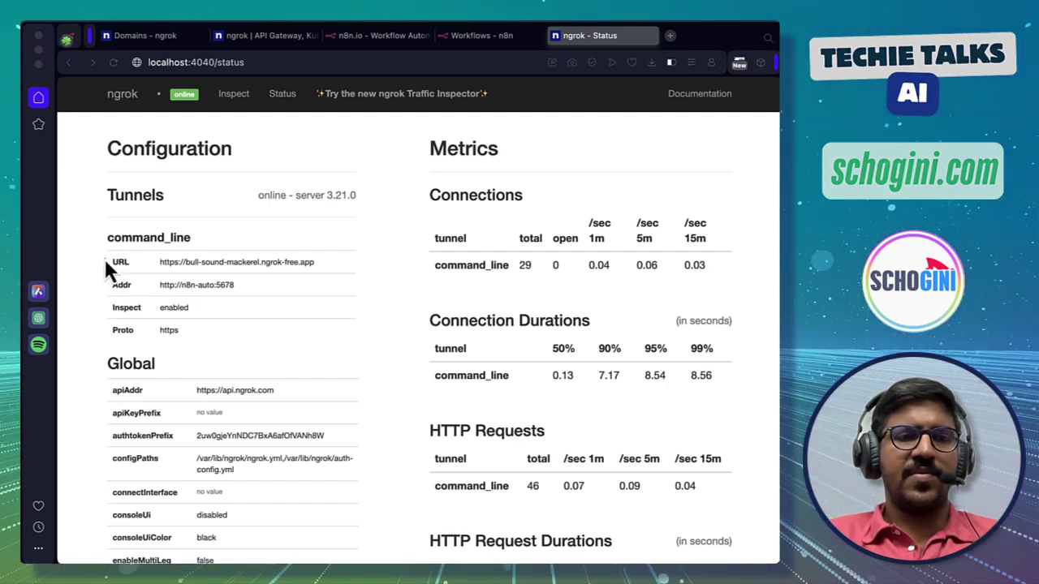
mouse_move(103, 252)
left_mouse_down()
mouse_move(159, 275)
mouse_move(312, 272)
left_mouse_up()
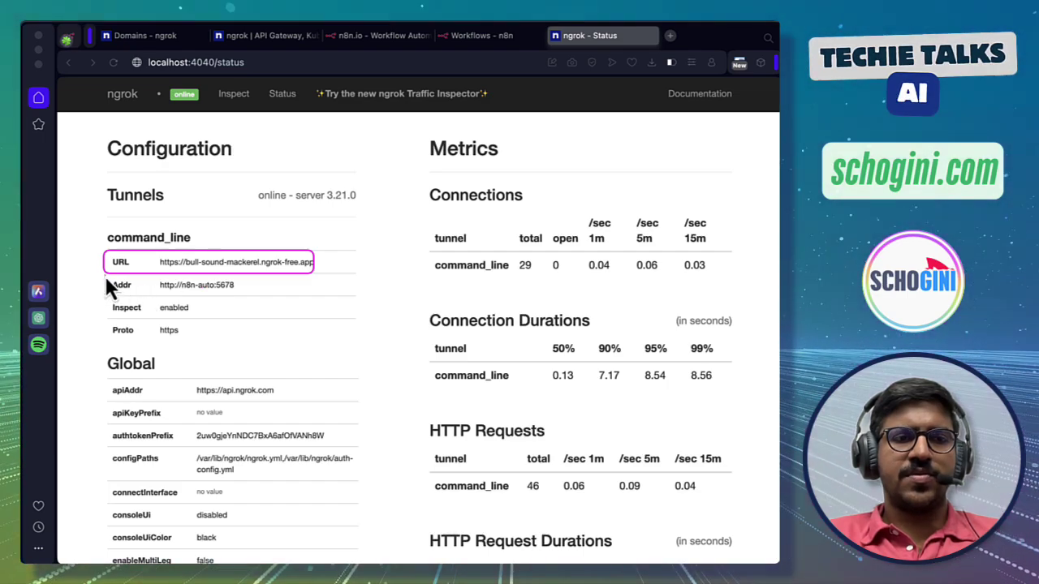
mouse_move(105, 276)
left_mouse_down()
mouse_move(166, 294)
mouse_move(242, 294)
left_mouse_up()
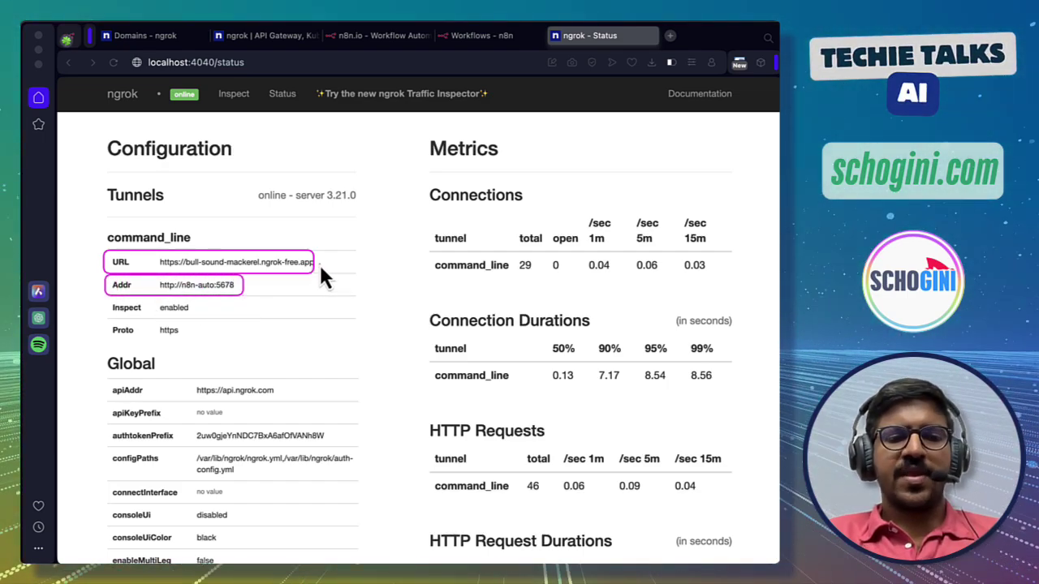
left_click_drag(315, 261, 321, 296)
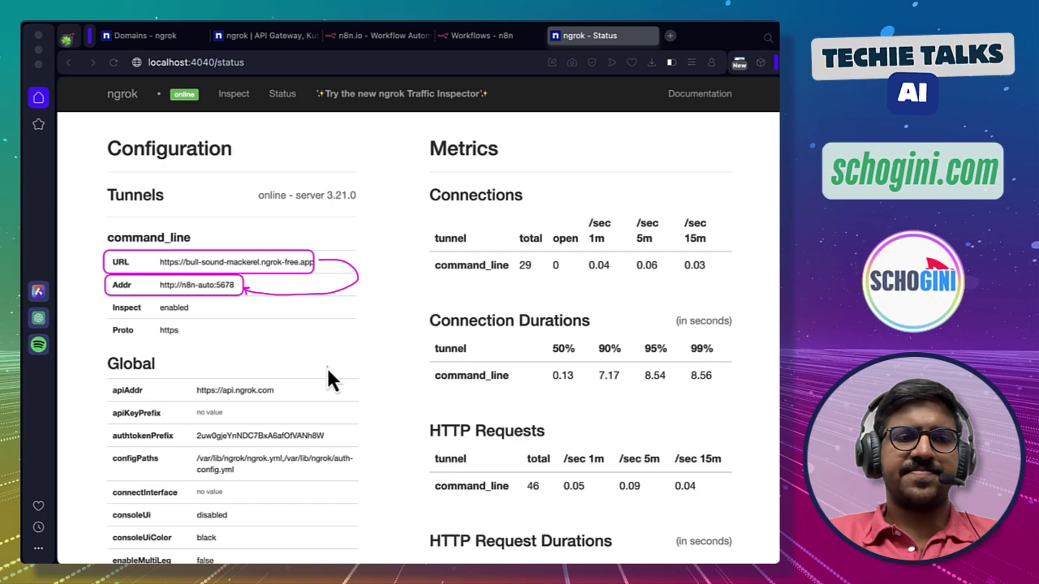
key("ctrl+w")
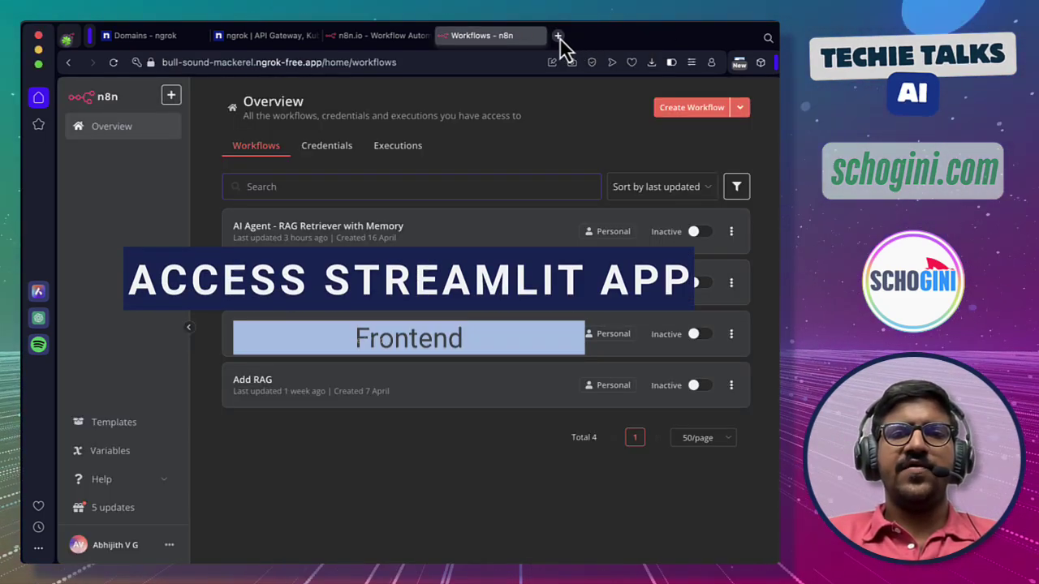
Load the Streamlit frontend at localhost:8501 in a new browser tab.
left_click(558, 36)
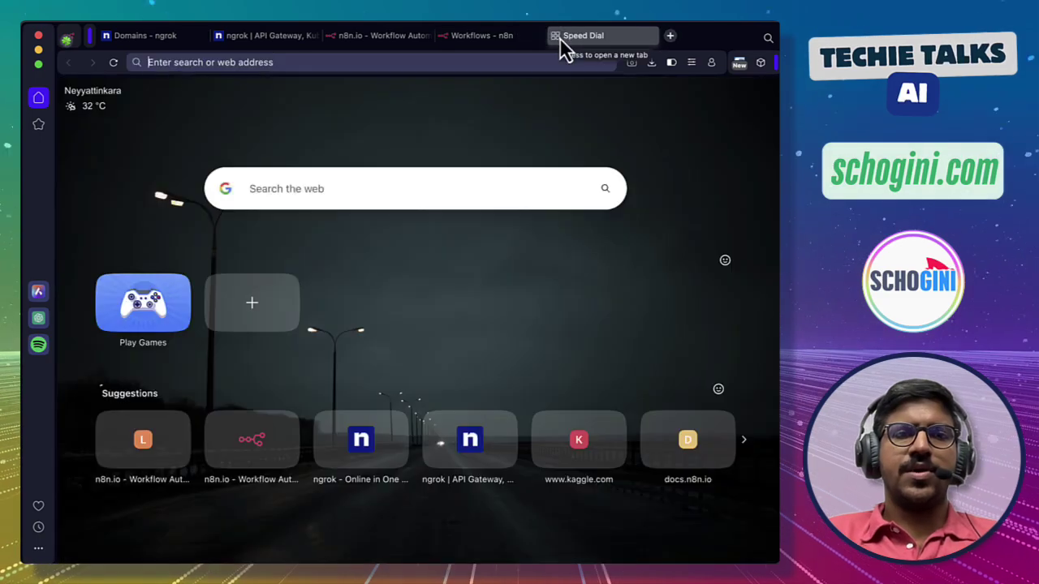
type("loc")
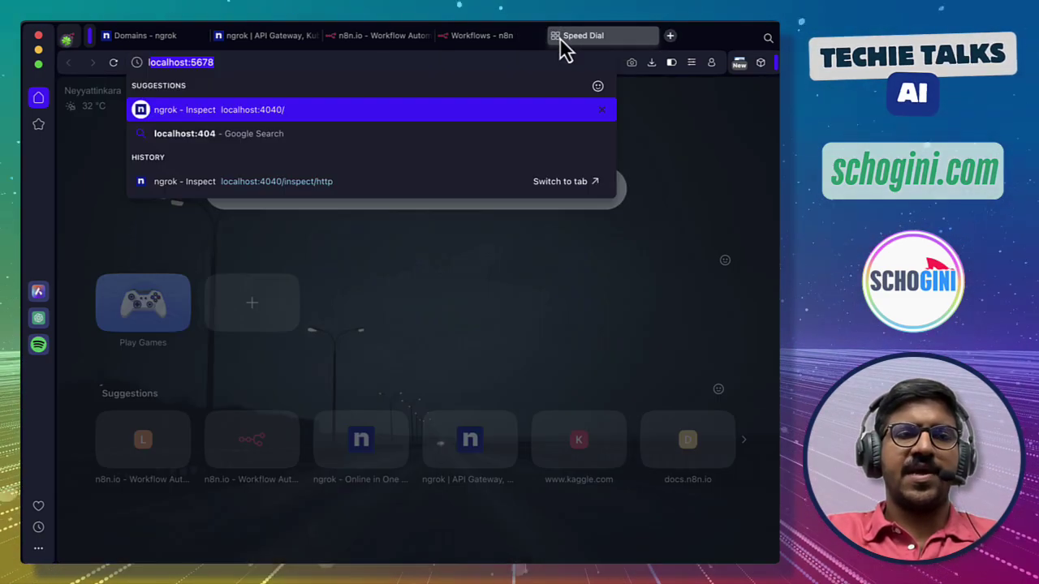
type("alhost:")
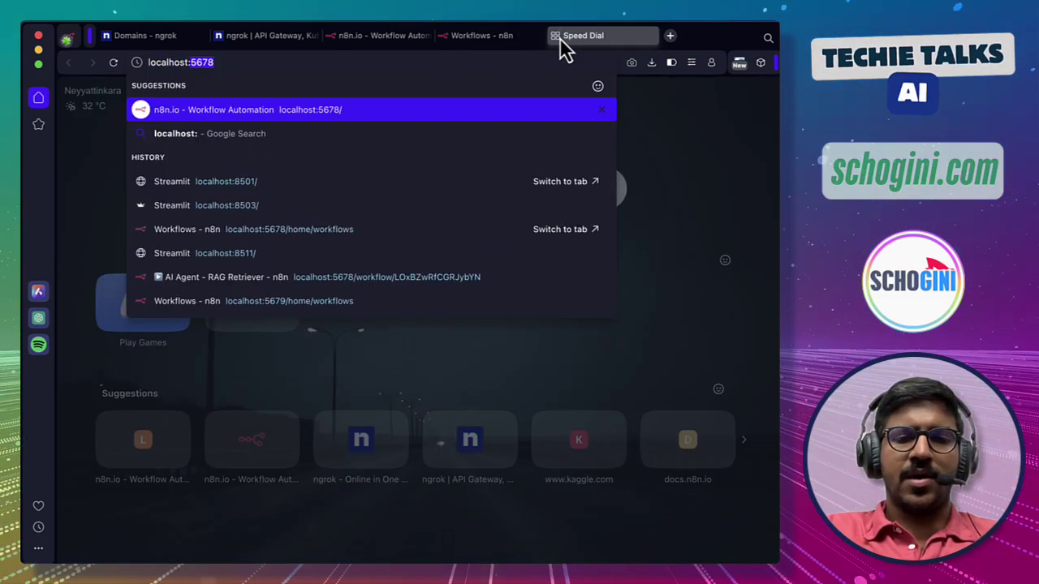
type("8501")
key("Return")
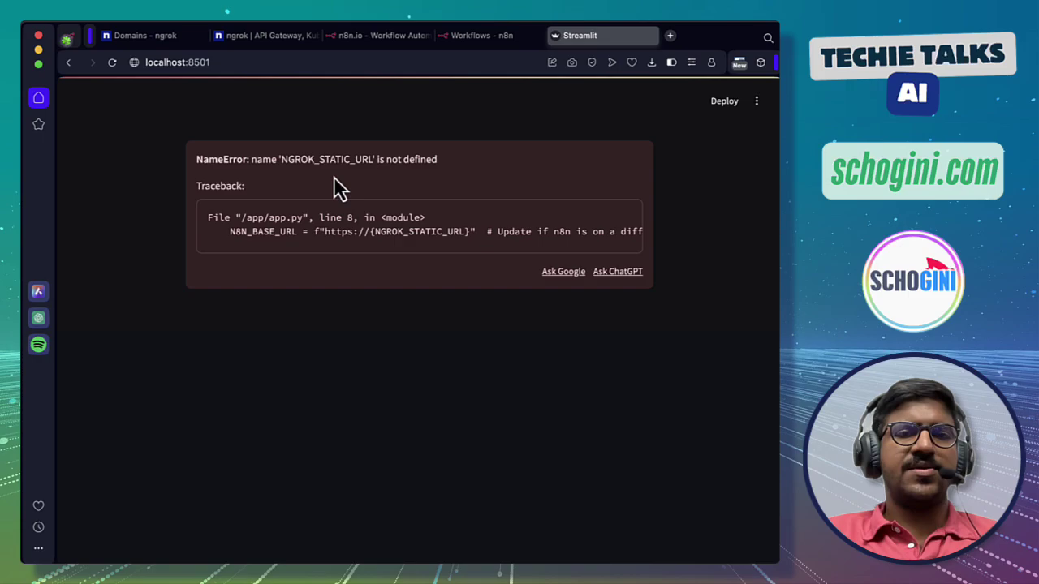
Copy the undefined variable's name from the error, switch to the code editor, add NGROK_STATIC_URL=${NGROK_STATIC_URL} to the streamlit environment in docker-compose.yml, and save.
double_click(321, 156)
key("super+c")
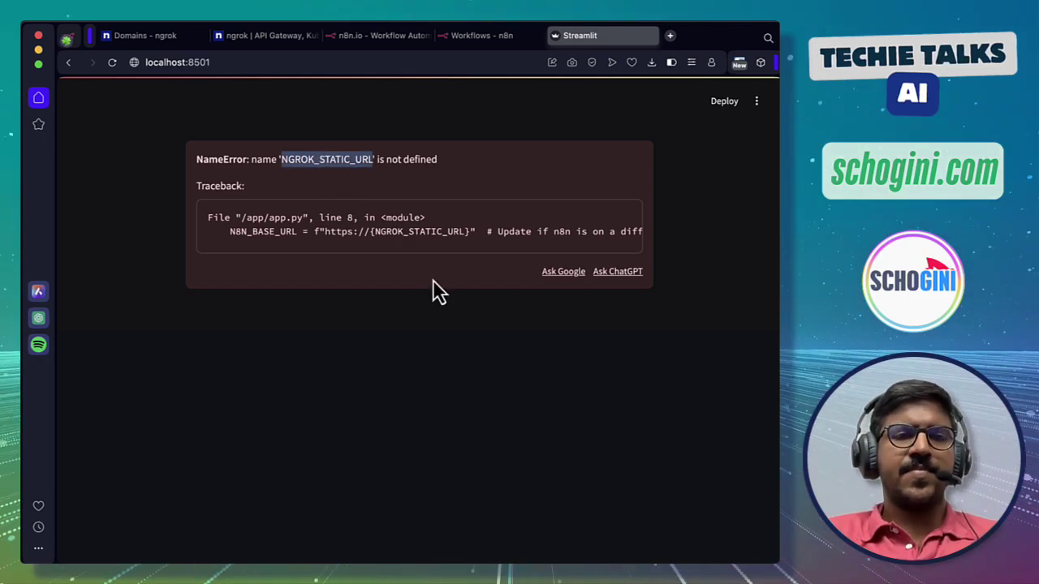
key("super+Tab")
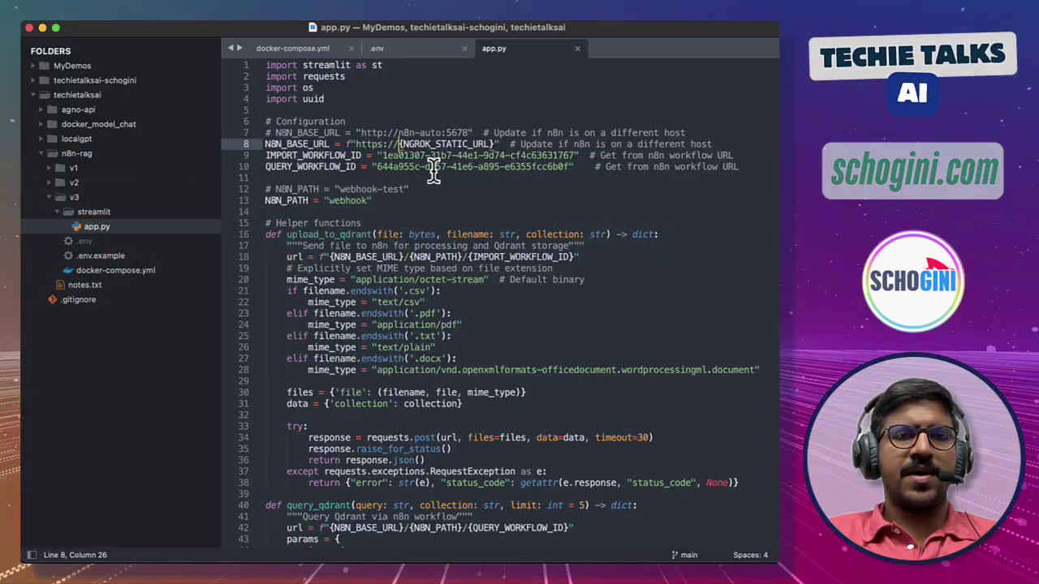
left_click(309, 54)
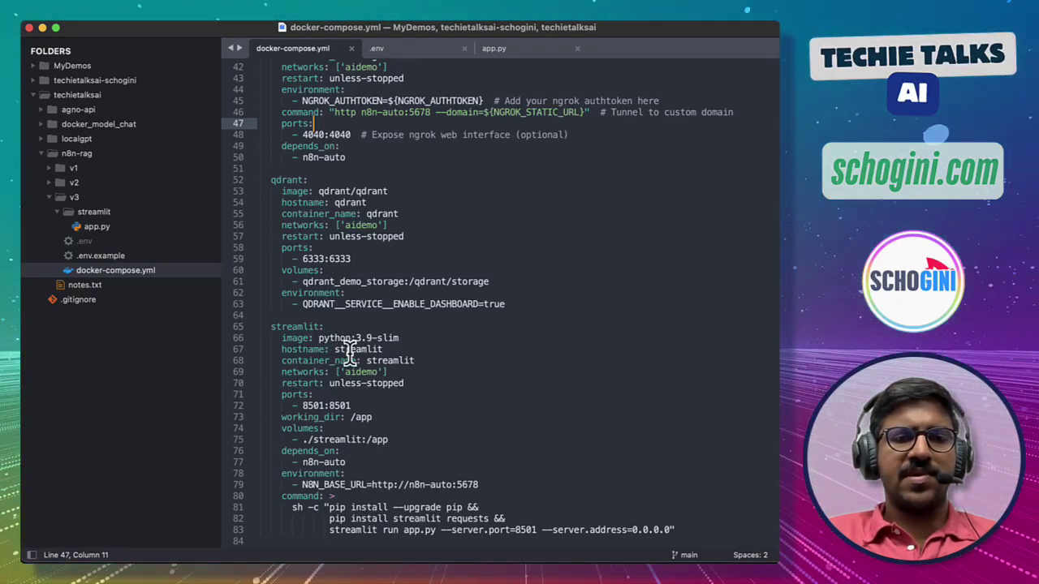
left_click(494, 481)
key("Return")
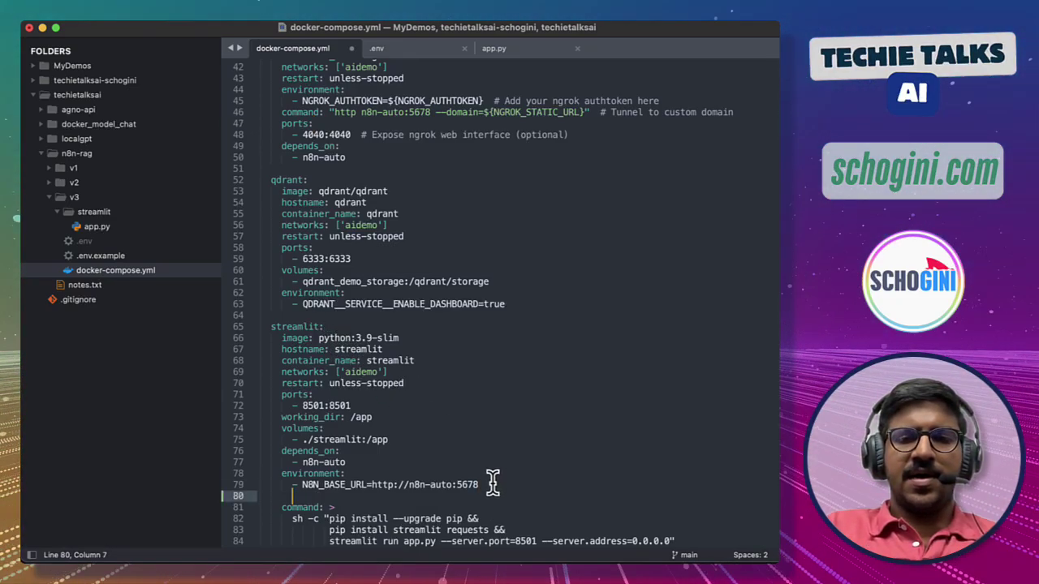
type("- NGROK_STATIC_URL")
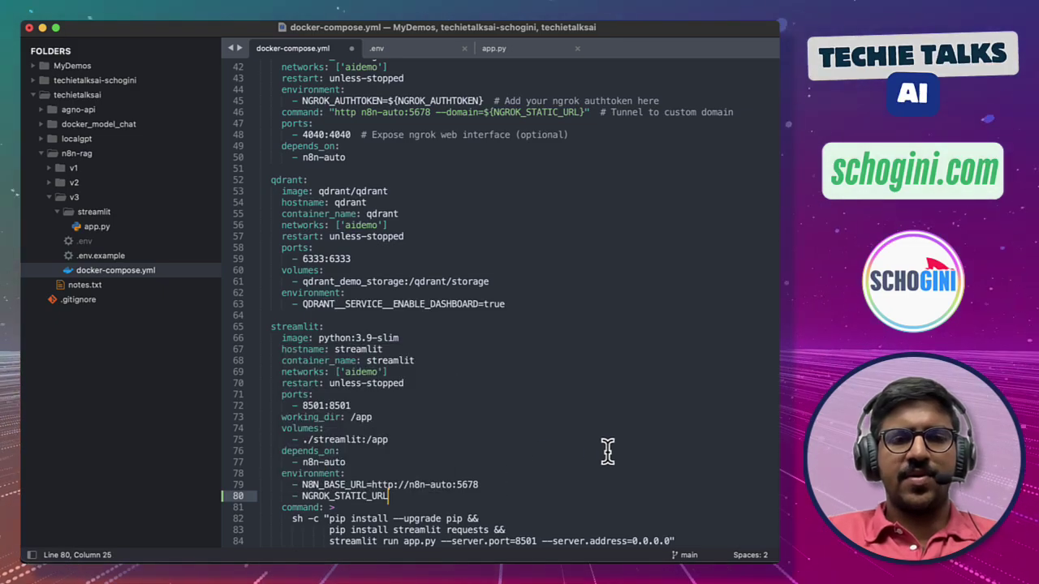
type("={NGROK_STATIC_URL")
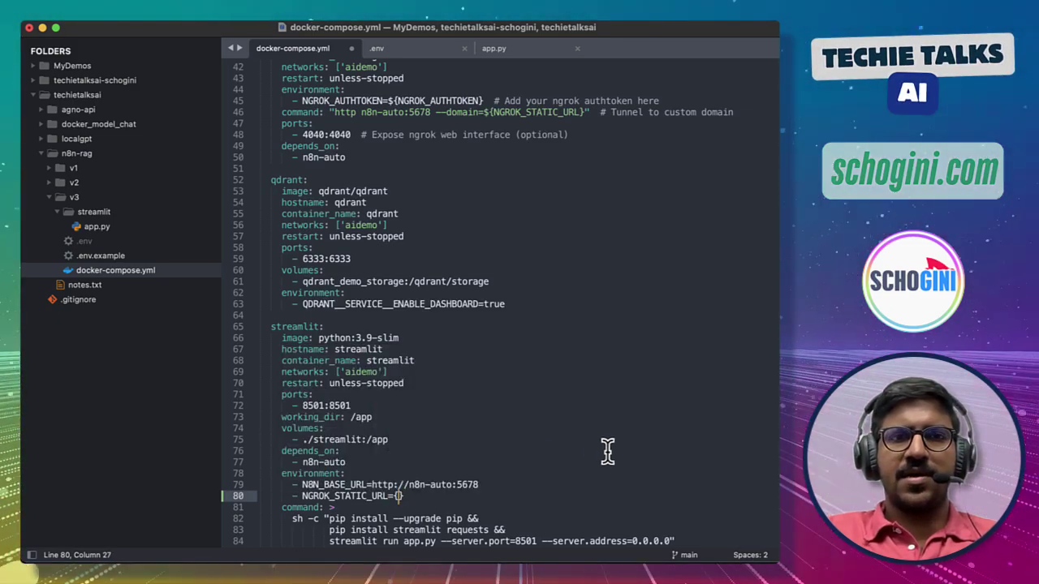
key("super+z")
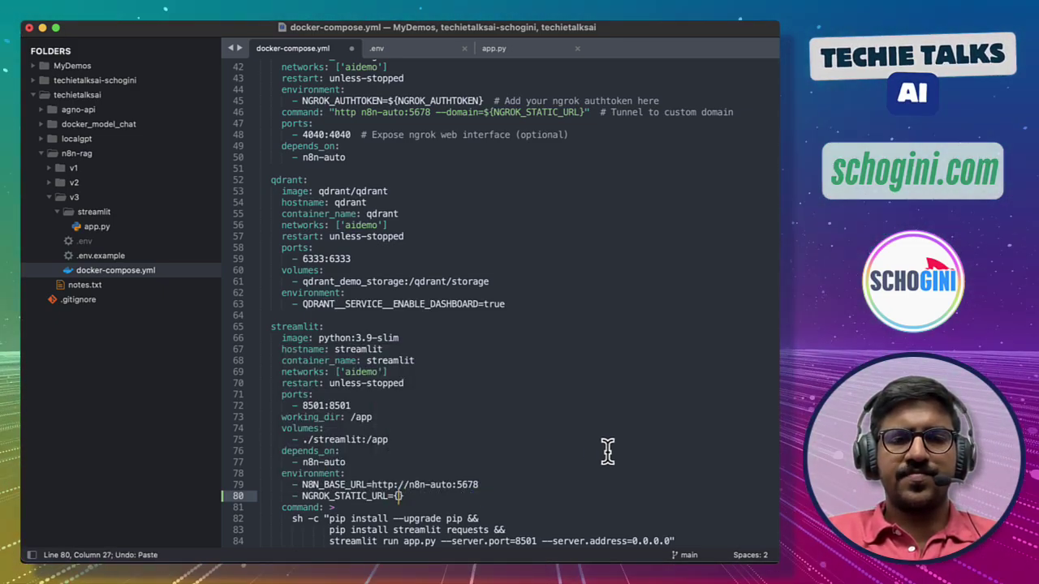
key("Left")
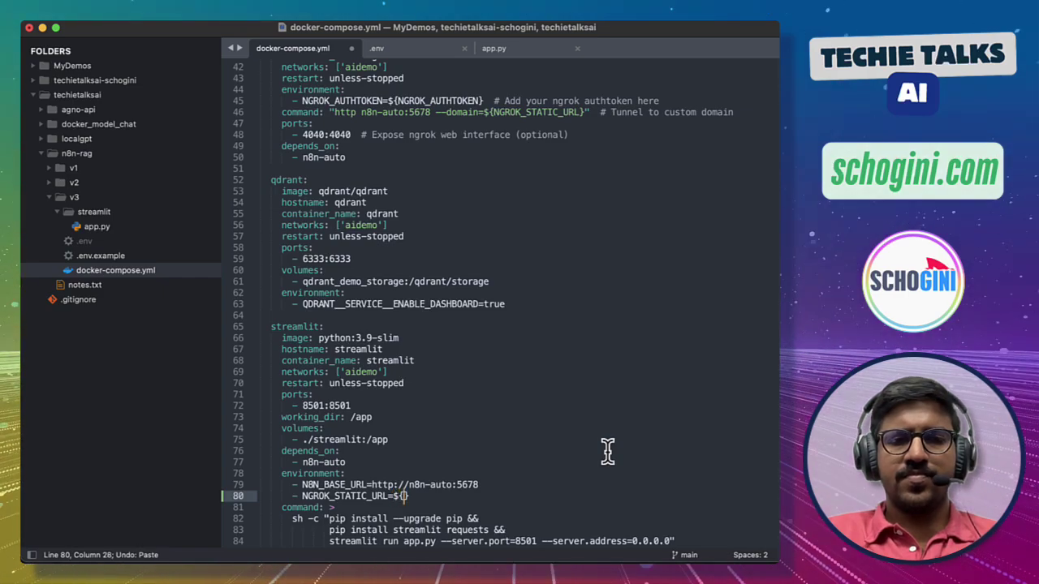
key("super+v")
key("super+s")
Outline the dotenv loading block in app.py, its NGROK_STATIC_URL variable and the n8n-auto:5678 fallback, then clear the marks.
key("ctrl+Tab")
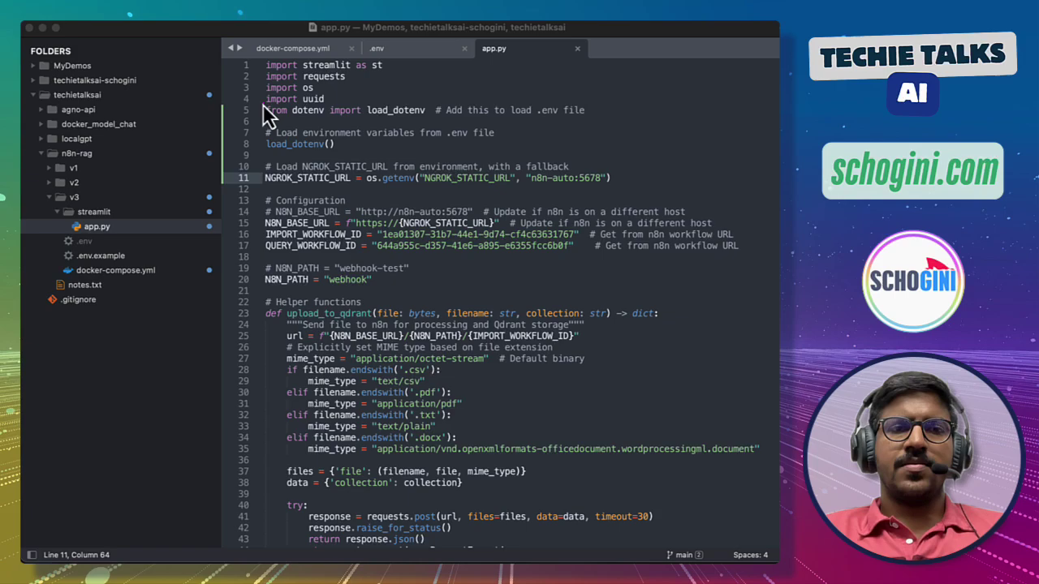
mouse_move(263, 105)
left_mouse_down()
mouse_move(407, 185)
mouse_move(620, 195)
left_mouse_up()
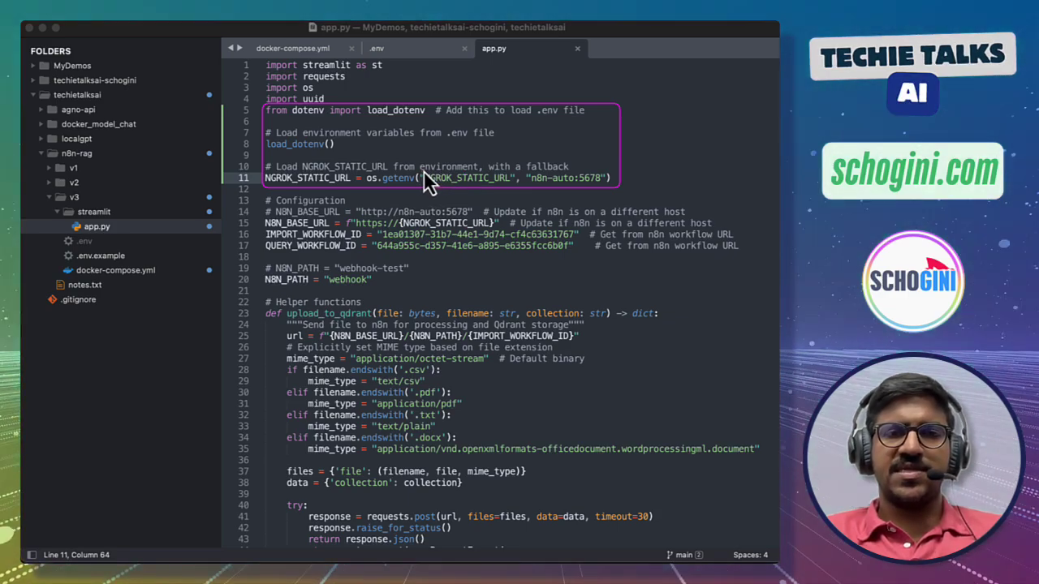
left_click_drag(423, 171, 516, 195)
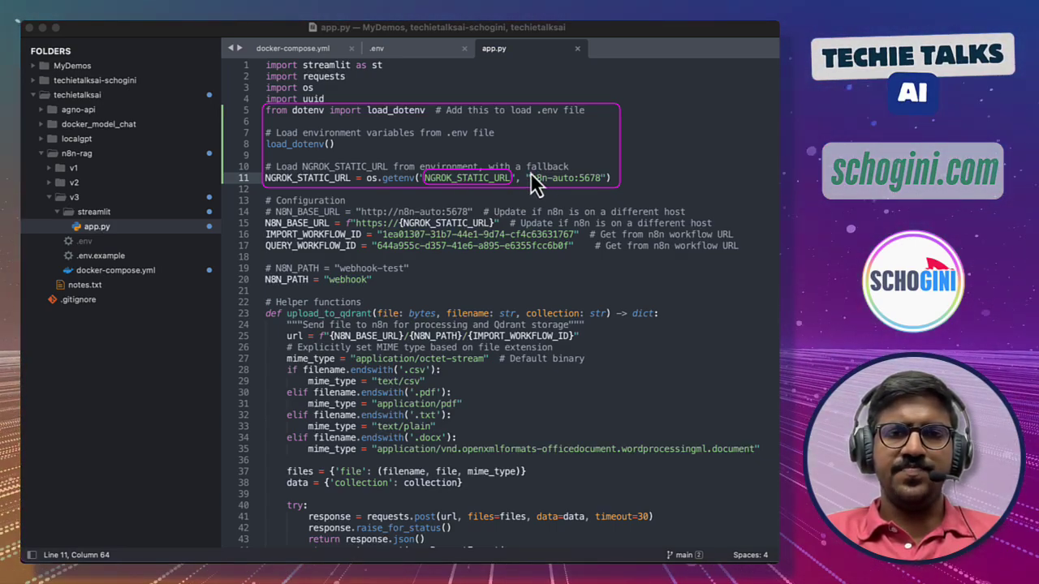
mouse_move(530, 172)
left_mouse_down()
mouse_move(578, 197)
mouse_move(607, 192)
left_mouse_up()
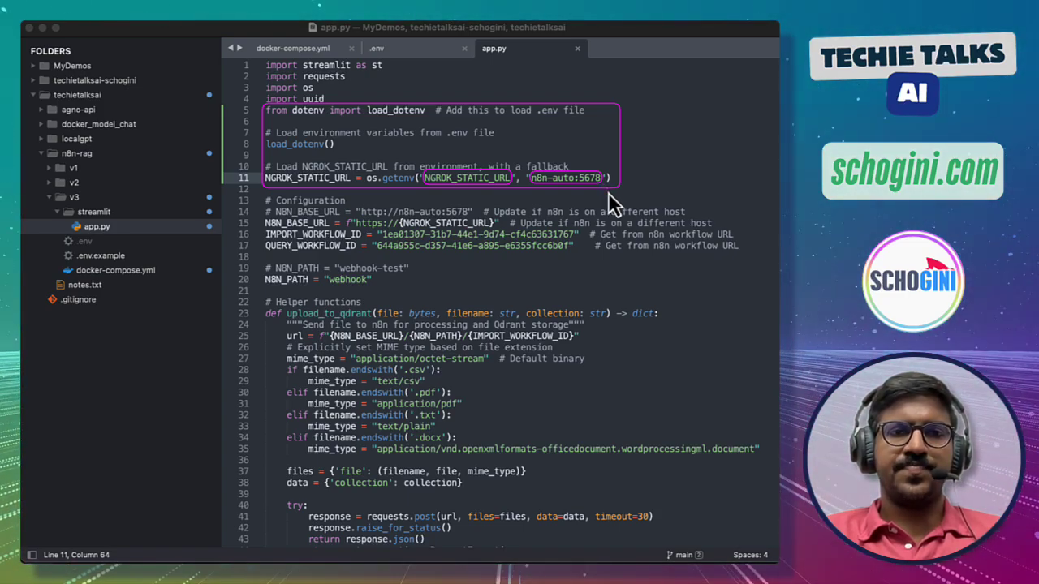
key("Escape")
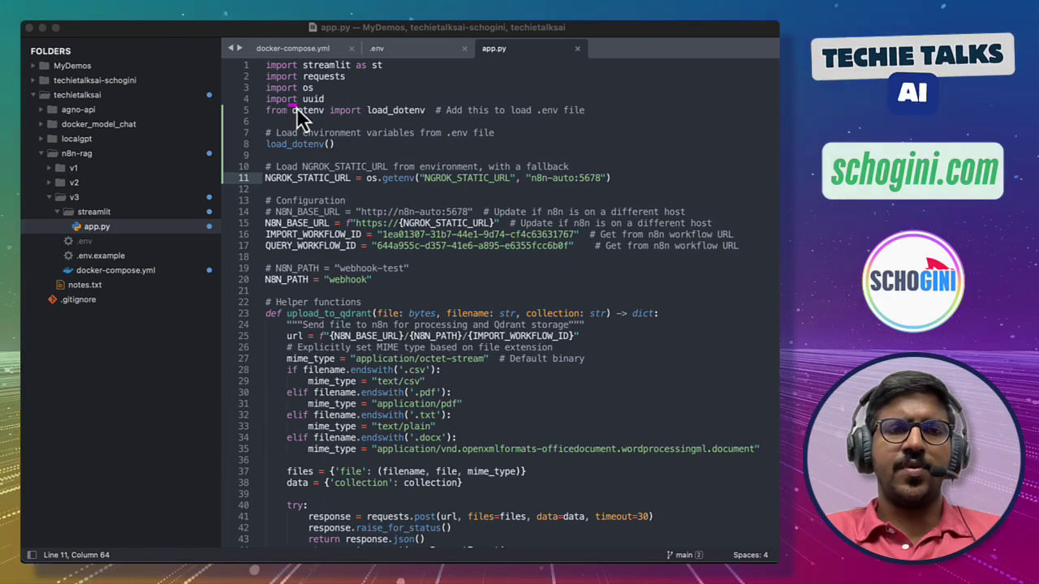
Outline the dotenv module in app.py and the pip install streamlit requests dotenv line in docker-compose.yml, clearing each mark.
left_click_drag(321, 115, 330, 116)
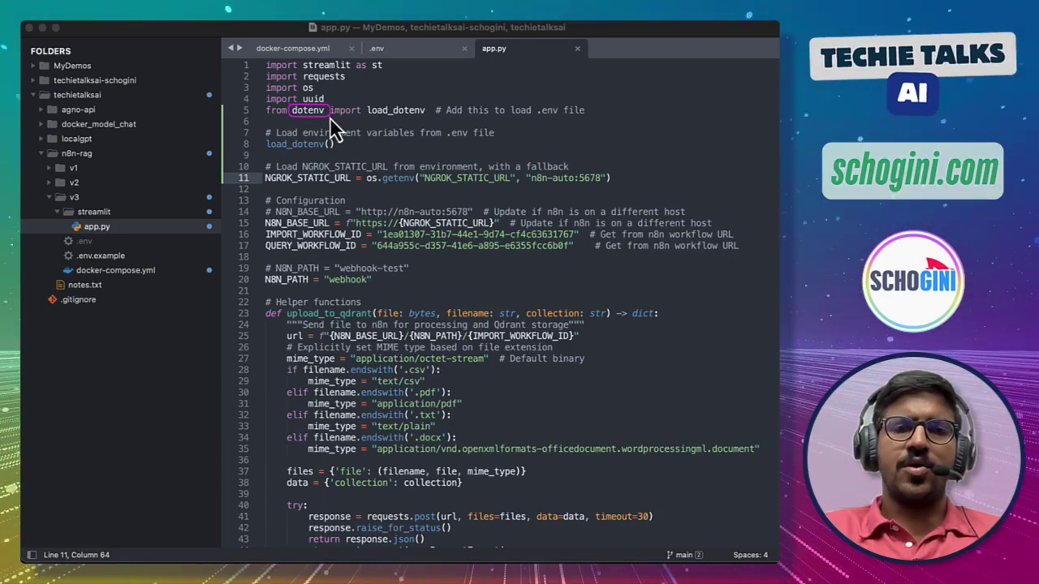
key("Escape")
left_click(301, 50)
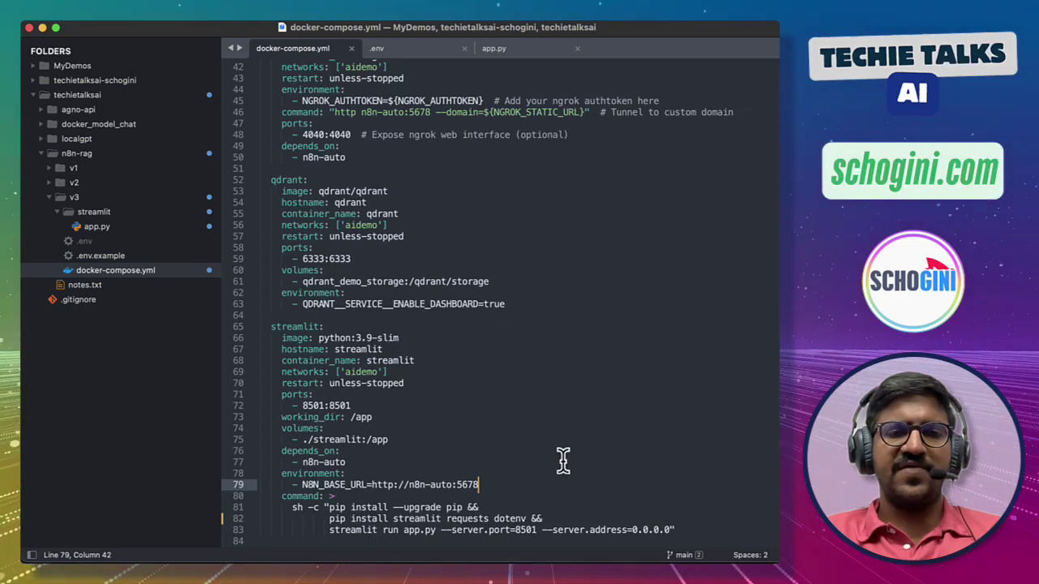
key("ctrl+alt+a")
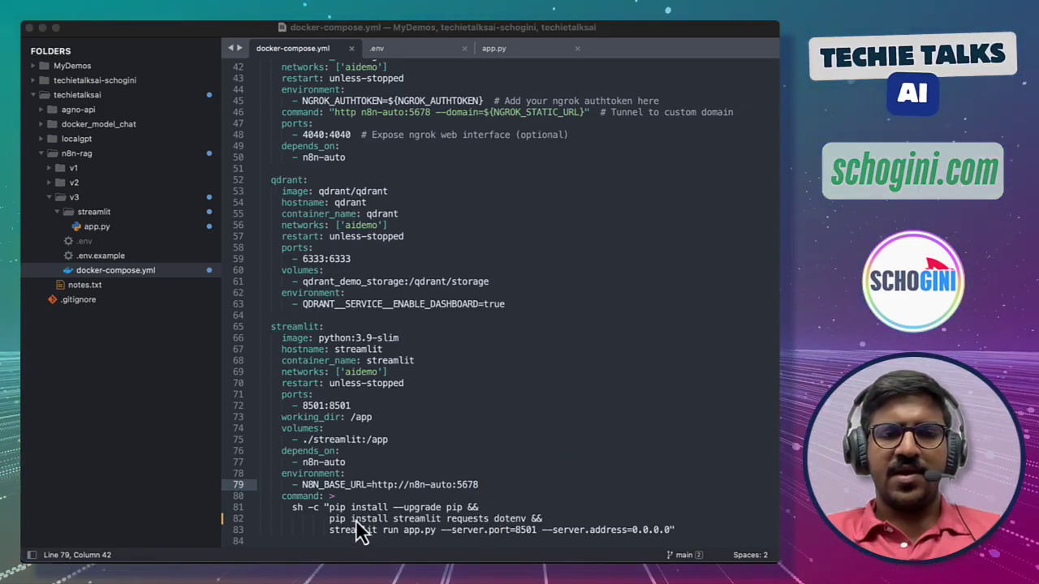
mouse_move(327, 512)
left_mouse_down()
mouse_move(336, 526)
mouse_move(546, 527)
left_mouse_up()
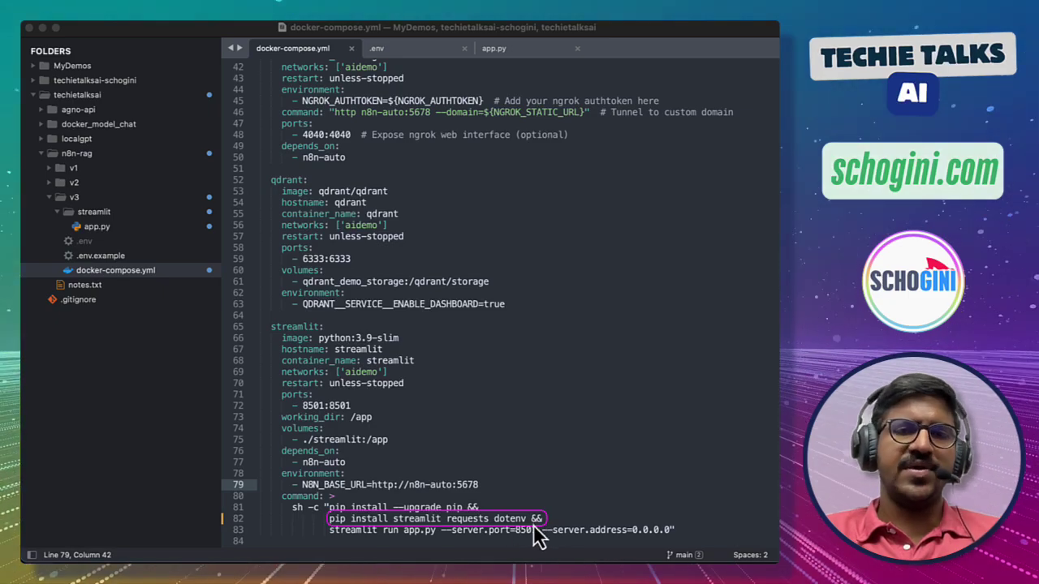
key("Escape")
Switch back to the browser and reopen the Streamlit app at localhost:8501.
key("super+Tab")
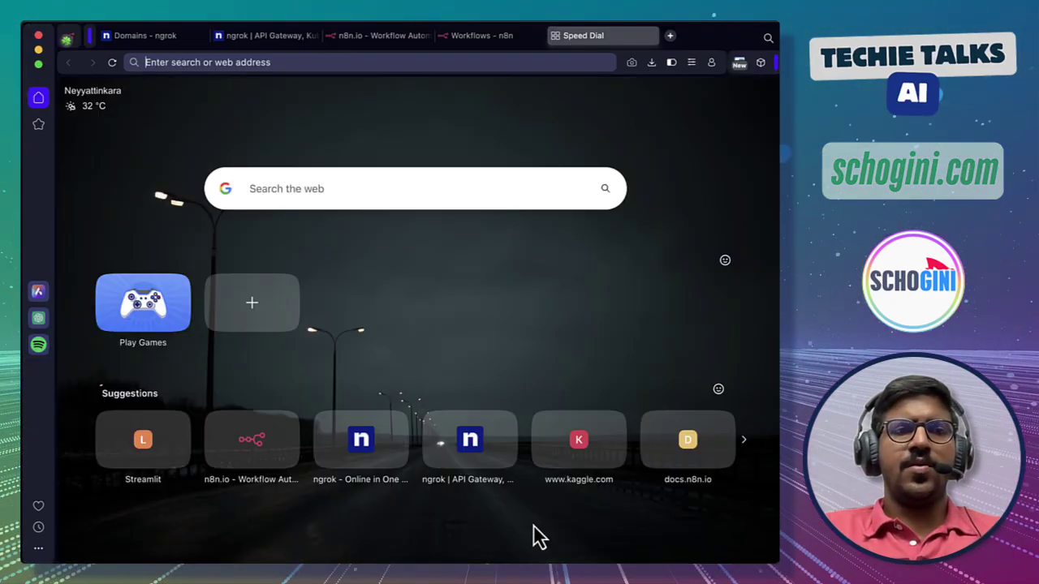
type("localhost:")
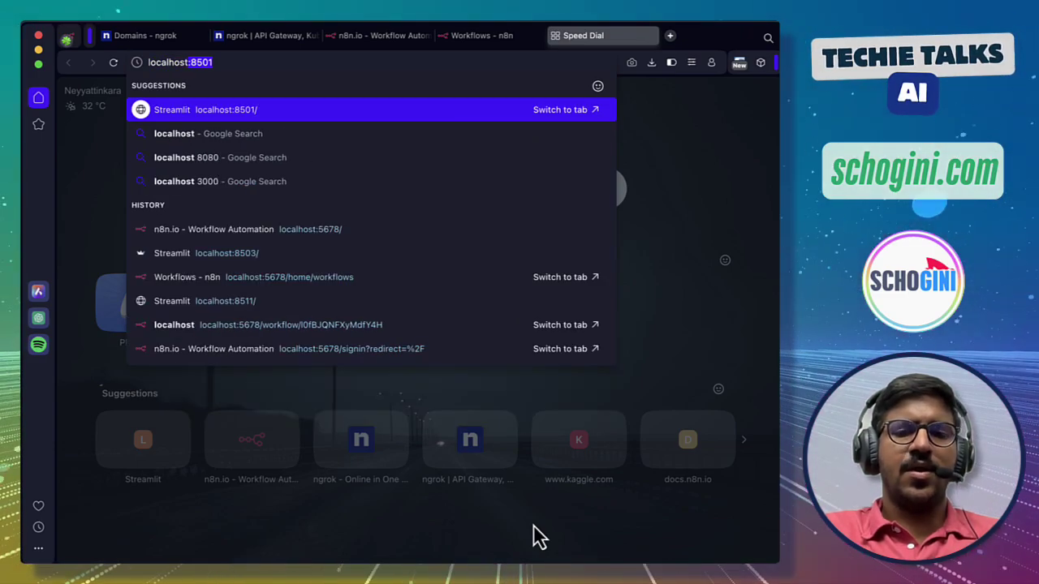
type("8501")
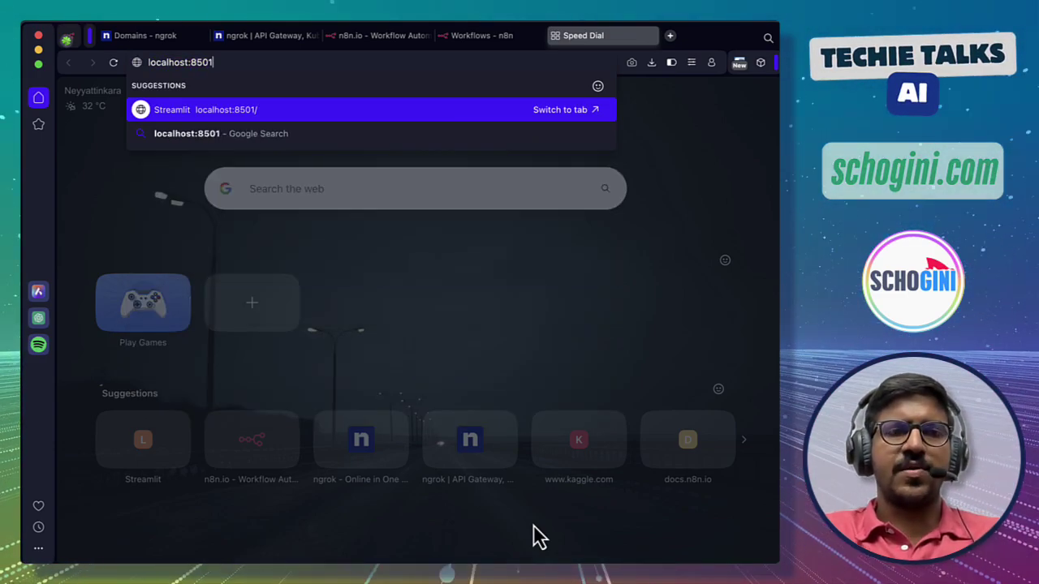
key("Return")
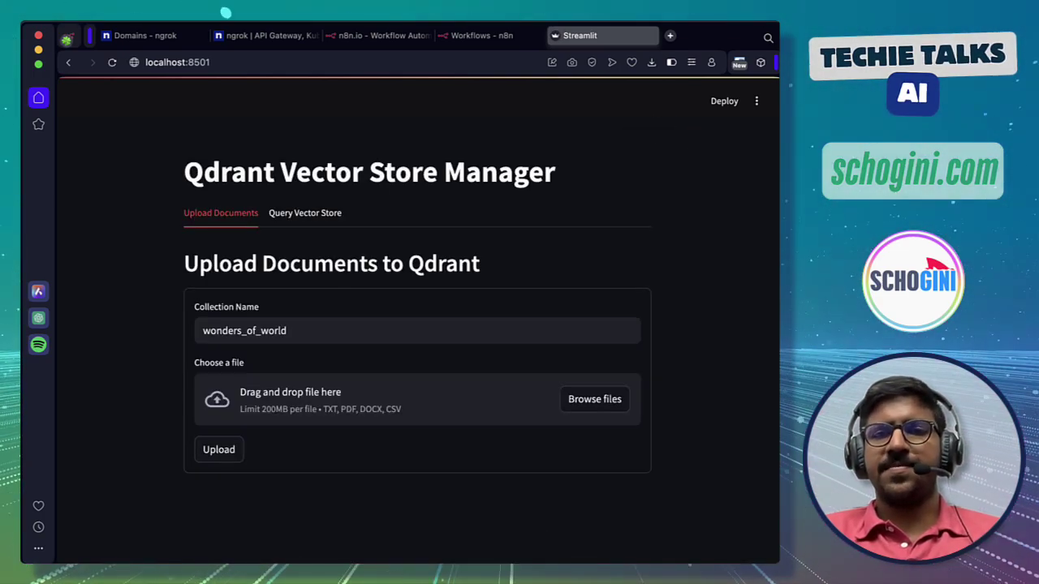
Open Qdrant at localhost:6333 in a new tab, then load its dashboard at localhost:6333/dashboard.
key("super+t")
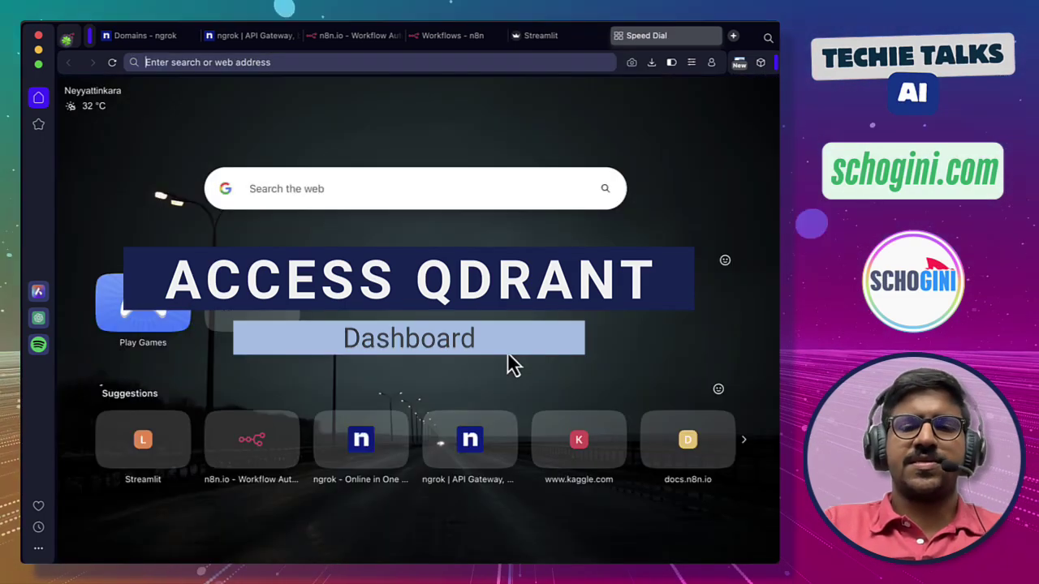
type("localhost:")
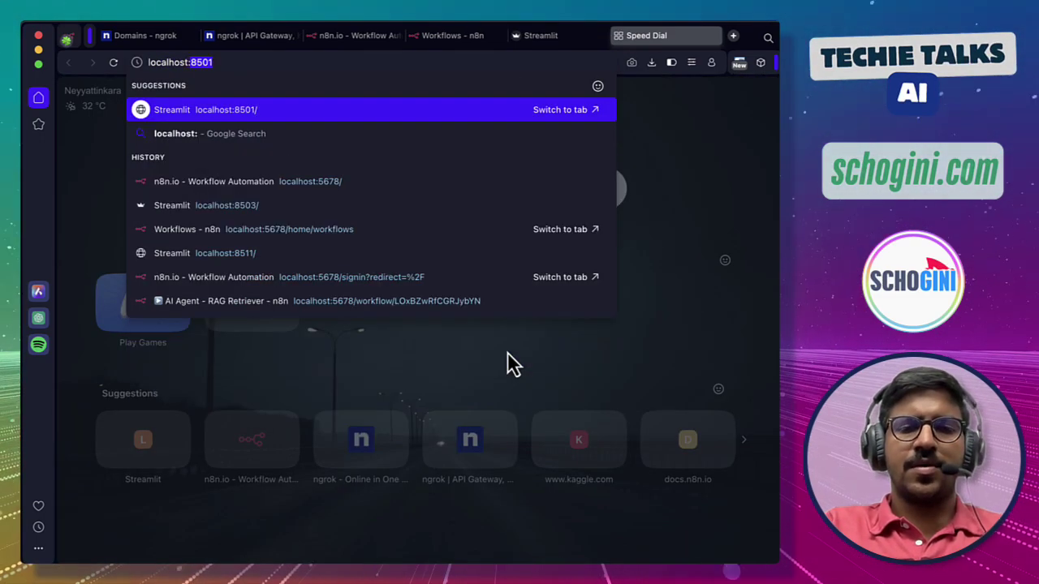
type("6333")
key("Return")
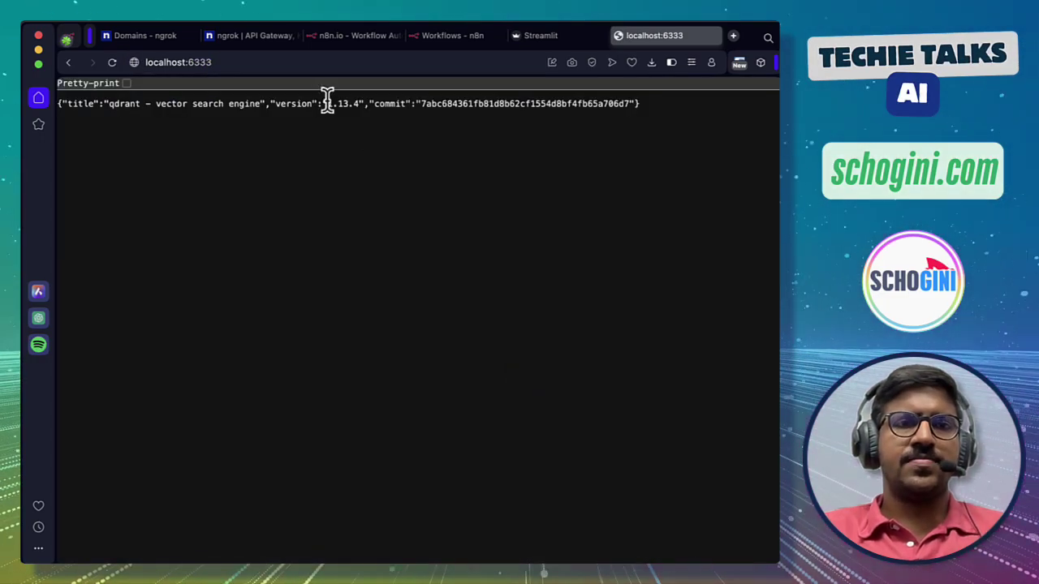
left_click(314, 61)
left_click(313, 62)
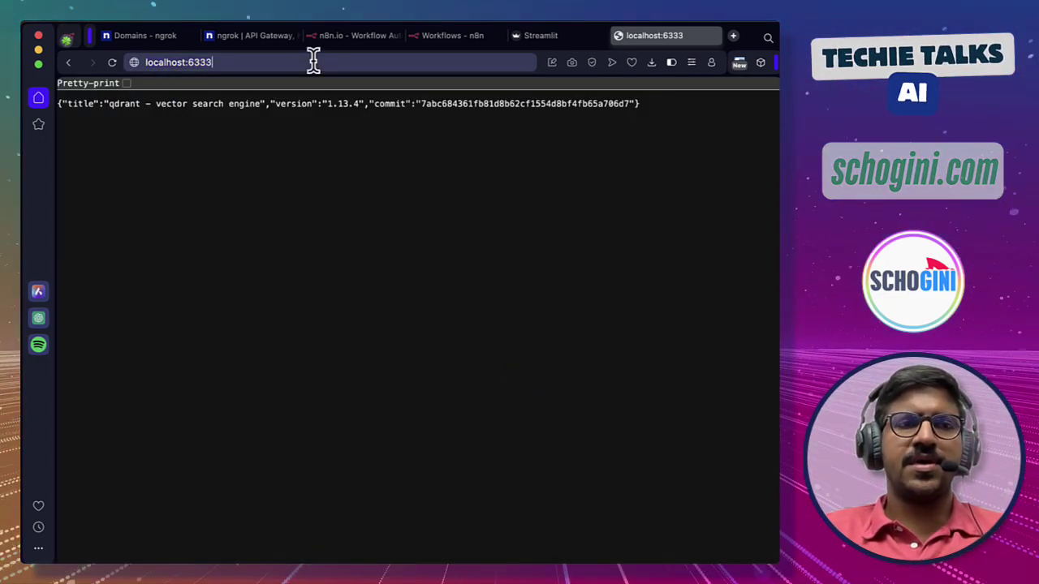
type("/das")
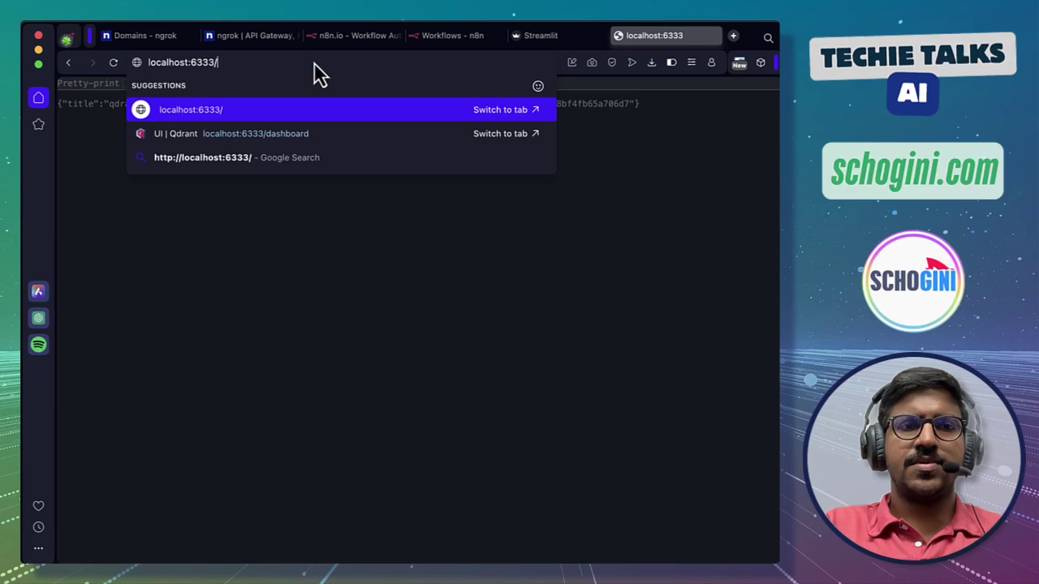
type("hboard")
key("Return")
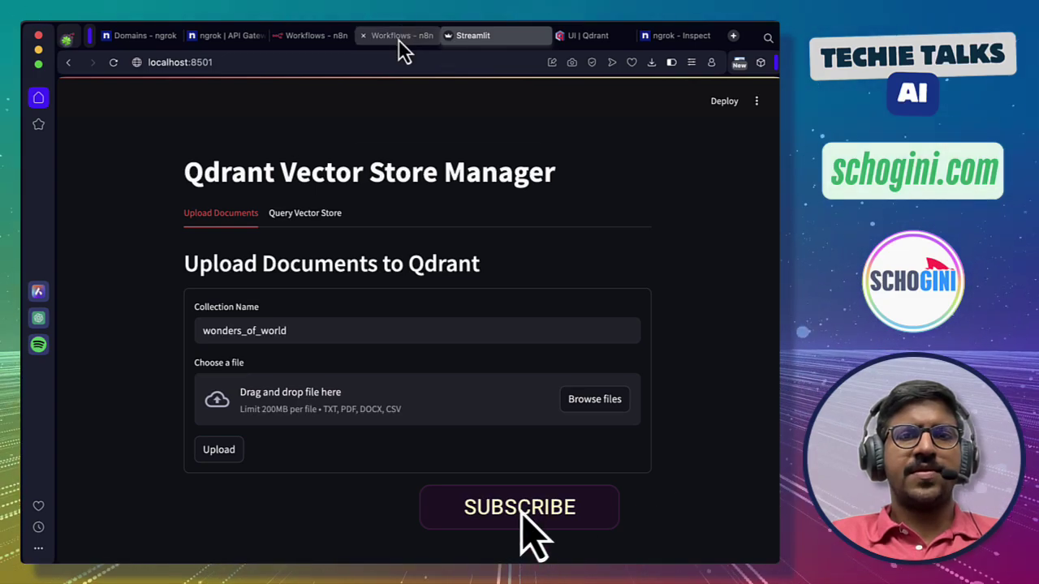
Revisit the Streamlit page and the n8n overview on the ngrok domain, and outline its four listed workflows.
left_click(398, 41)
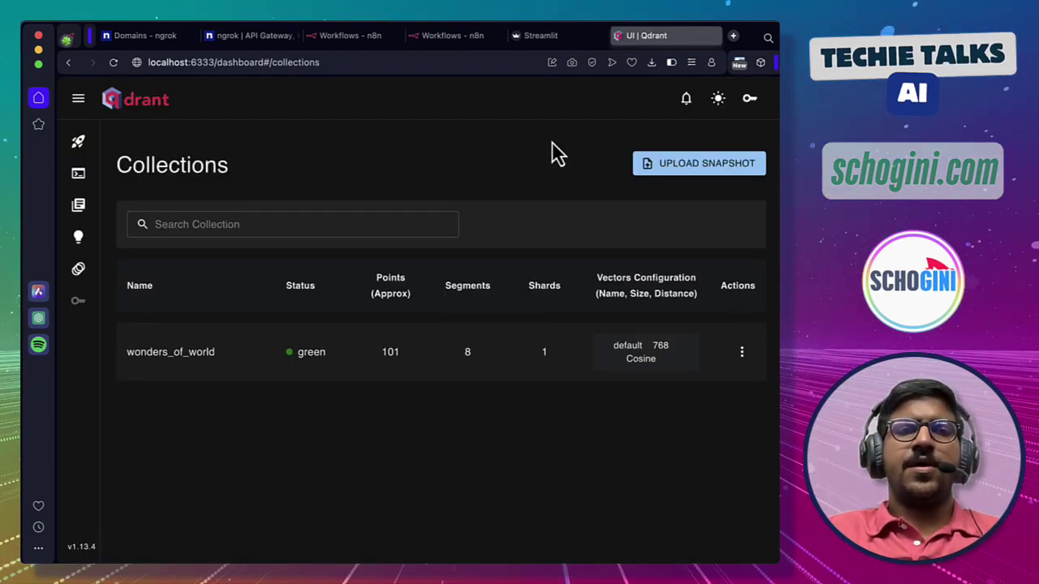
left_click(554, 38)
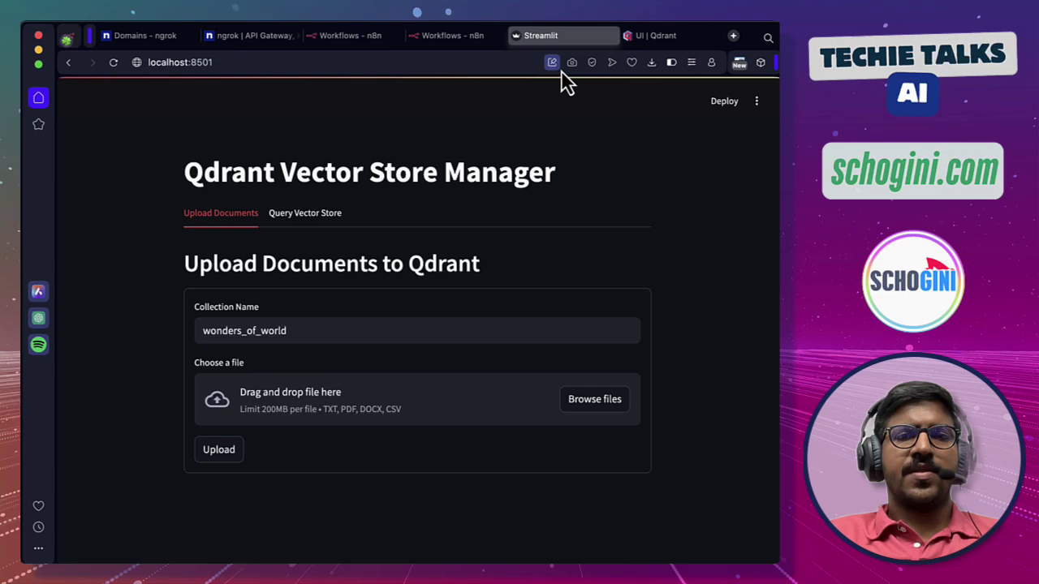
left_click(460, 37)
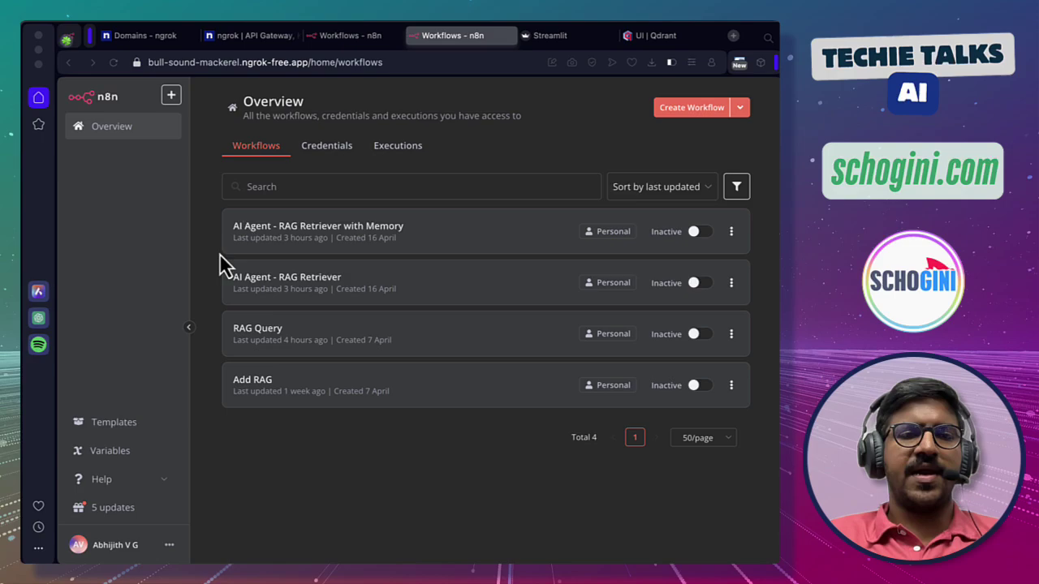
mouse_move(215, 205)
left_mouse_down()
mouse_move(341, 323)
mouse_move(533, 403)
mouse_move(760, 417)
left_mouse_up()
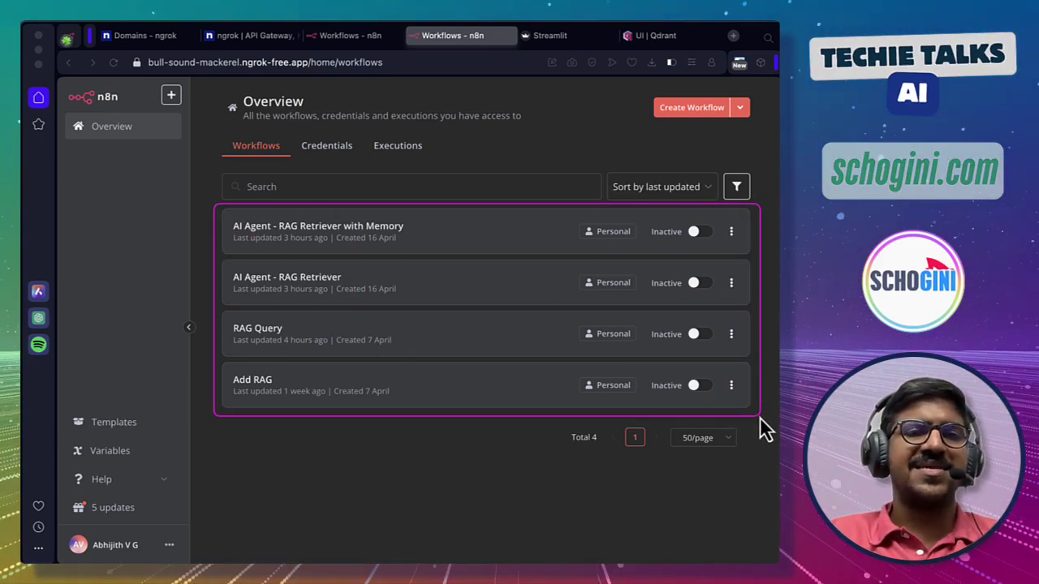
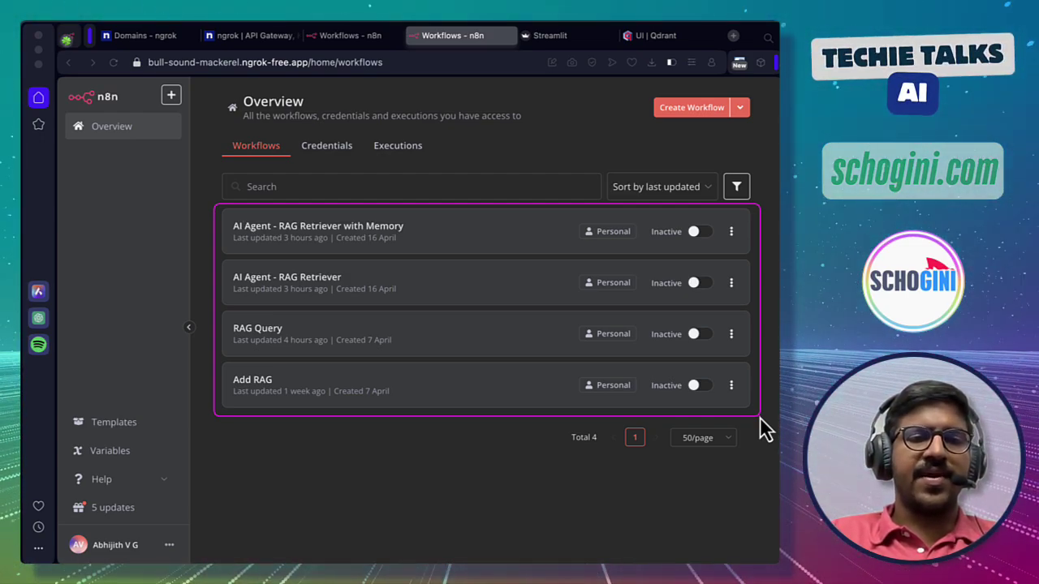
Duplicate the Add RAG workflow under the name "Add RAG - webhook".
mouse_move(219, 359)
left_mouse_down()
mouse_move(240, 394)
mouse_move(362, 416)
mouse_move(428, 414)
left_mouse_up()
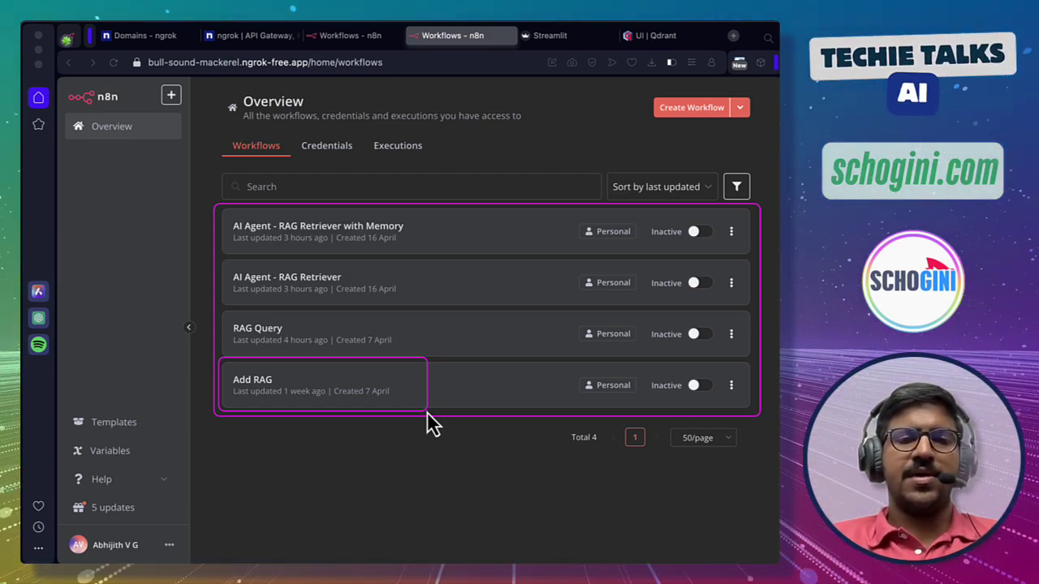
key("Escape")
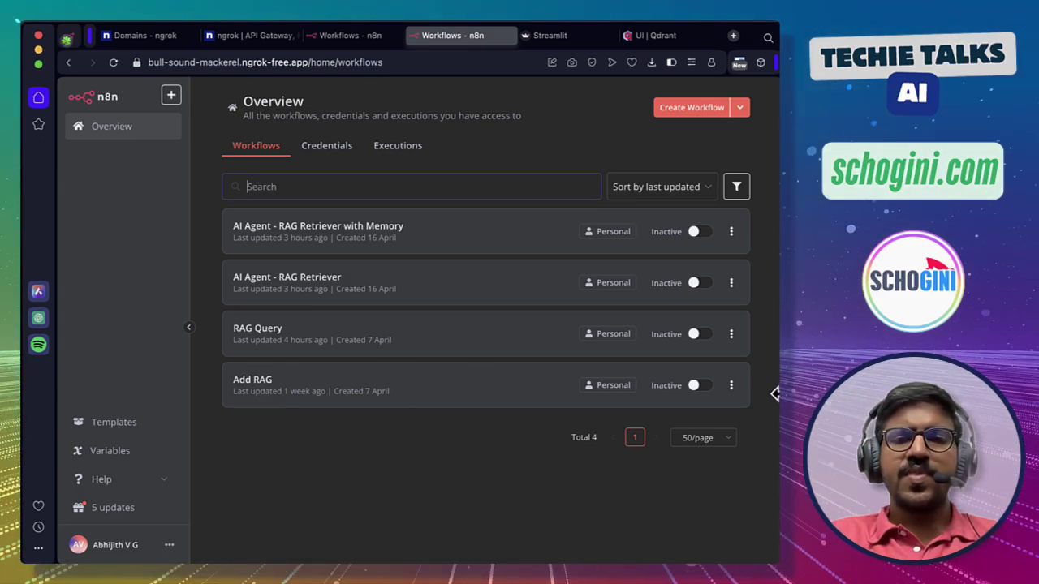
left_click(732, 389)
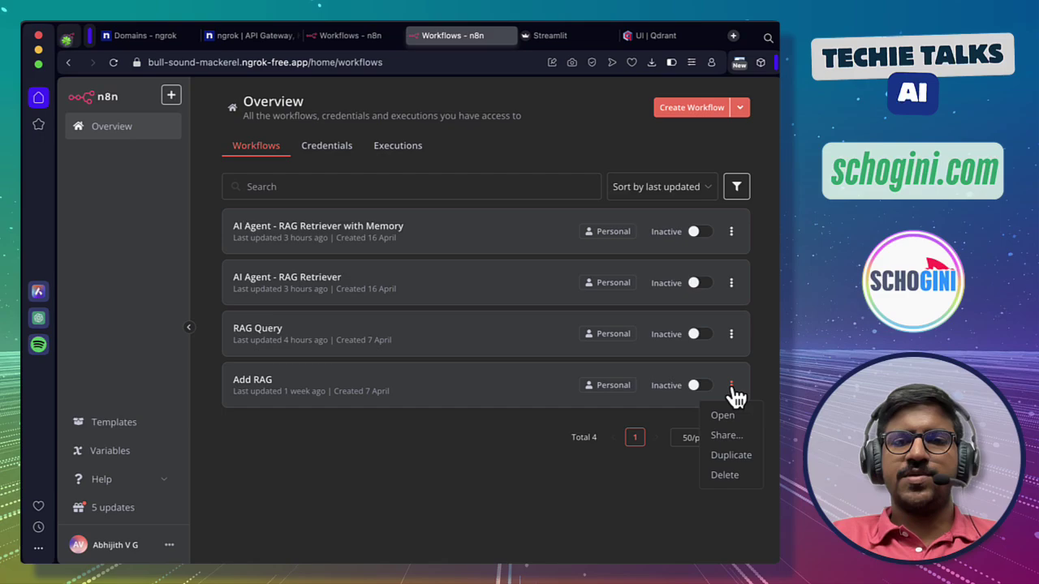
left_click(730, 457)
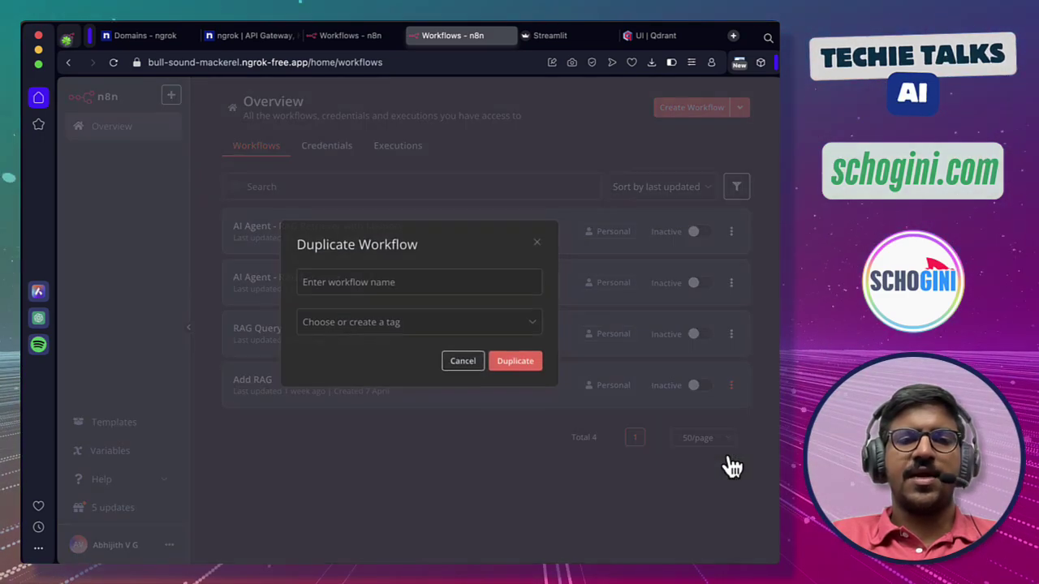
key("alt+shift+Left")
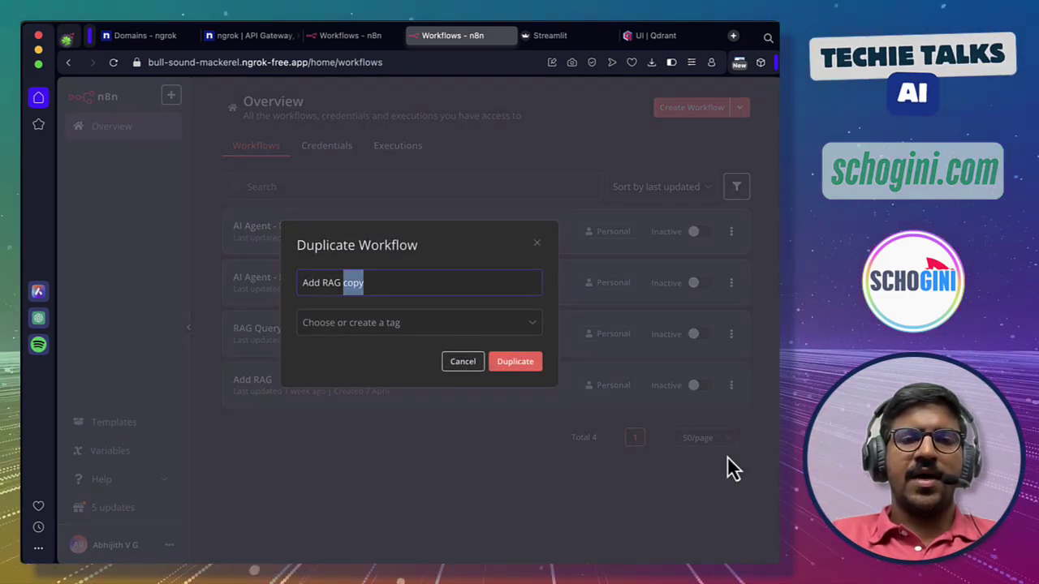
type("- ")
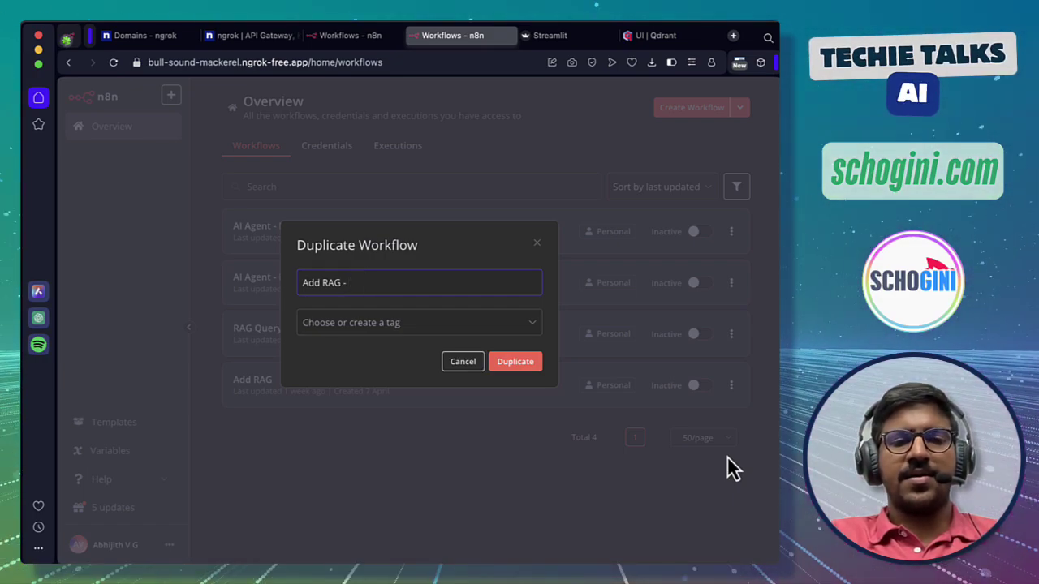
type("webhook")
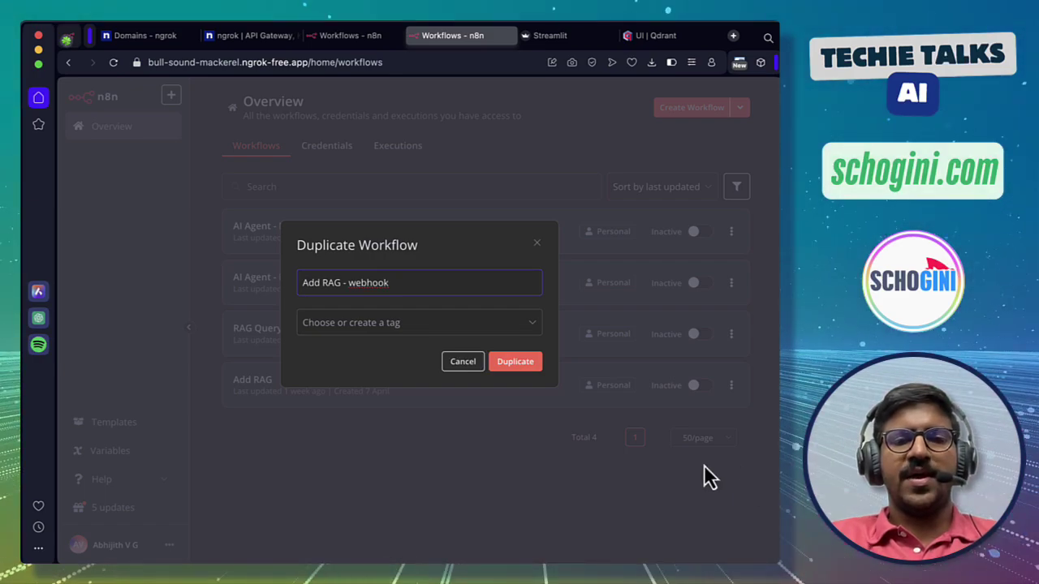
left_click(516, 363)
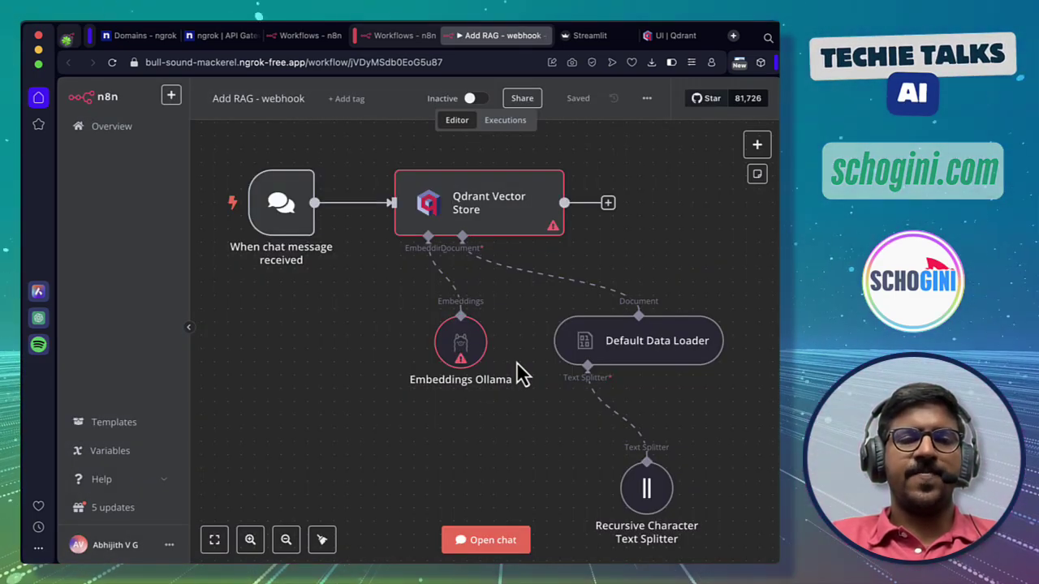
Open the Qdrant Vector Store and Embeddings Ollama nodes so their credentials load, and save the workflow.
double_click(528, 214)
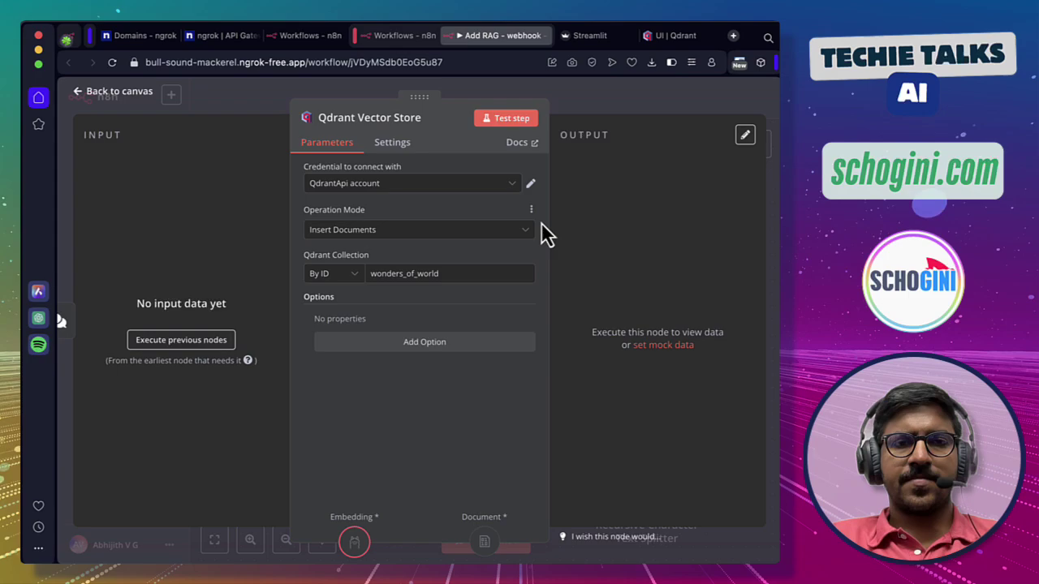
left_click(602, 107)
double_click(458, 352)
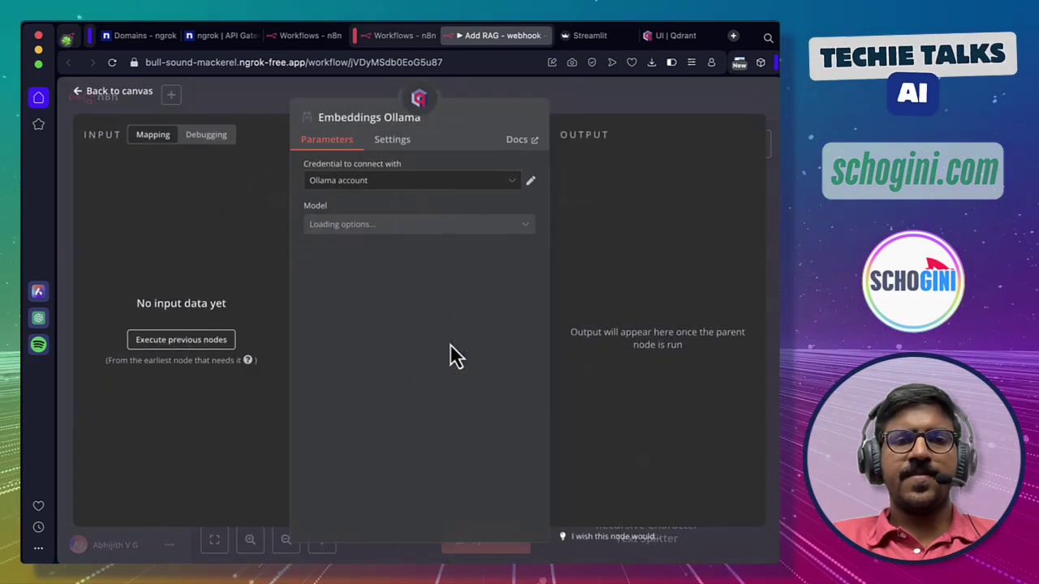
left_click(654, 81)
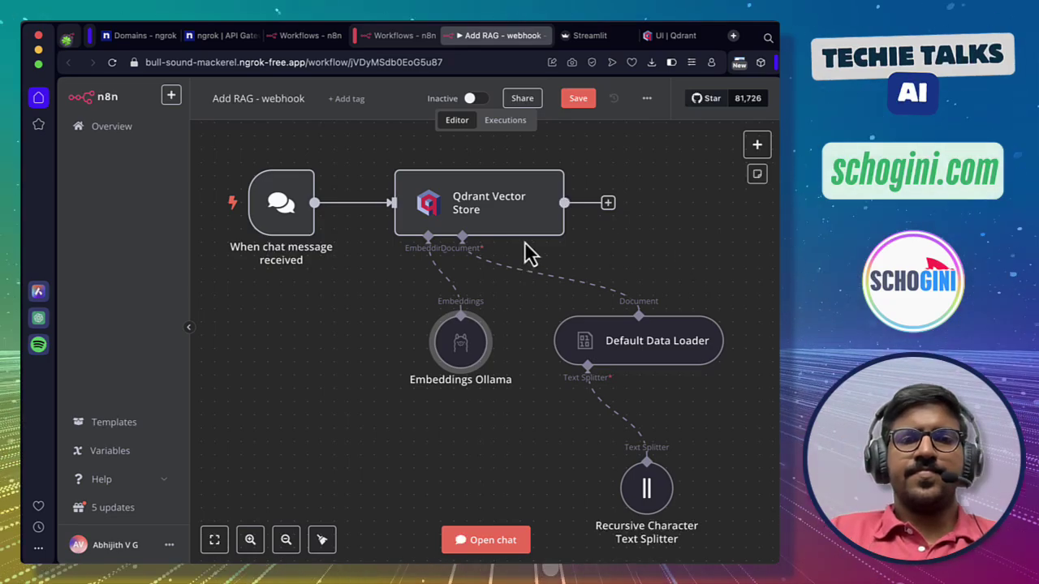
left_click(581, 101)
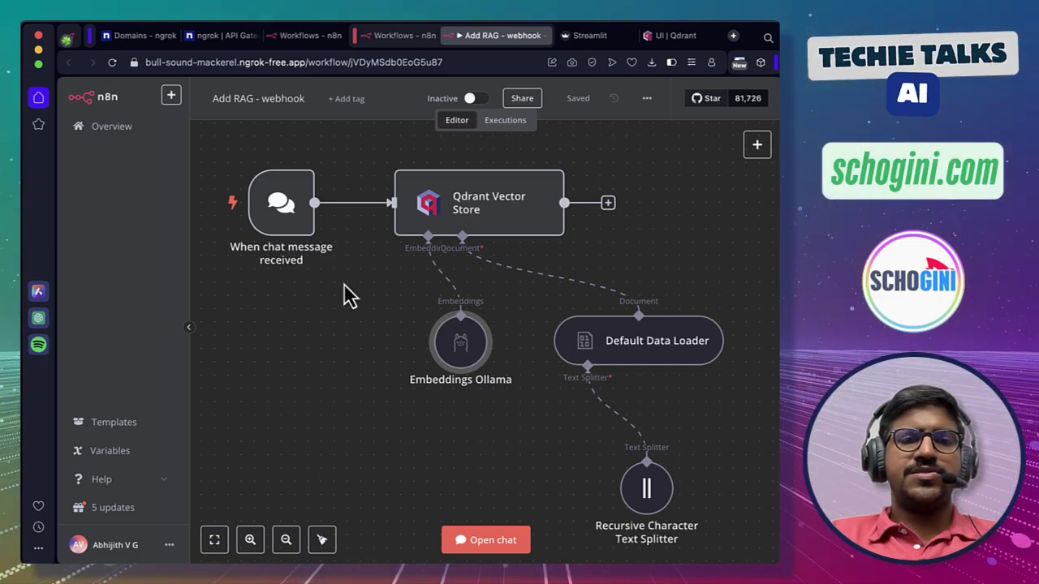
Delete the "When chat message received" trigger node from the workflow.
mouse_move(334, 273)
scroll(365, 298, "down", 3)
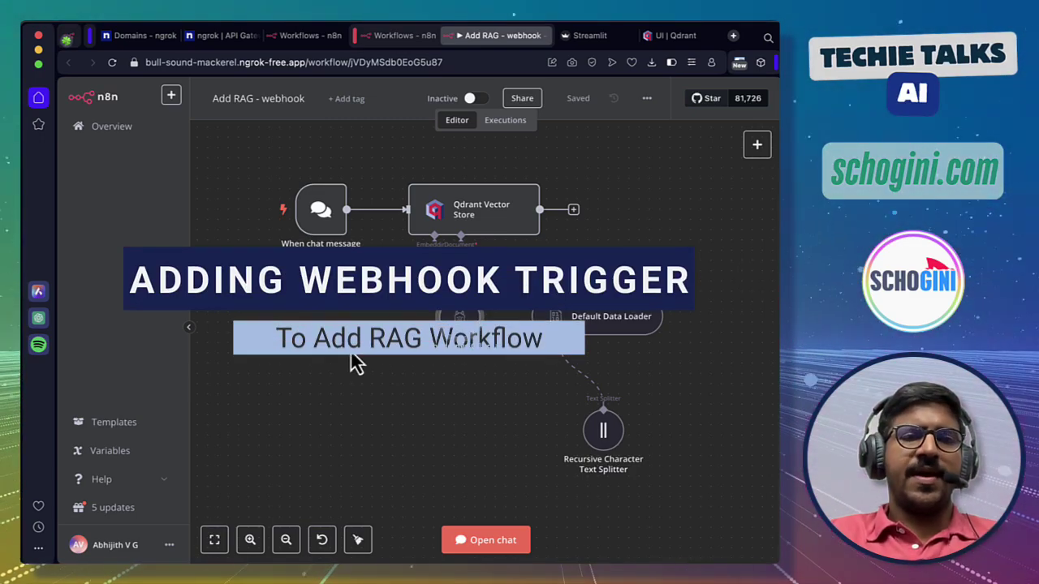
scroll(365, 357, "up", 1)
scroll(364, 358, "left", 1)
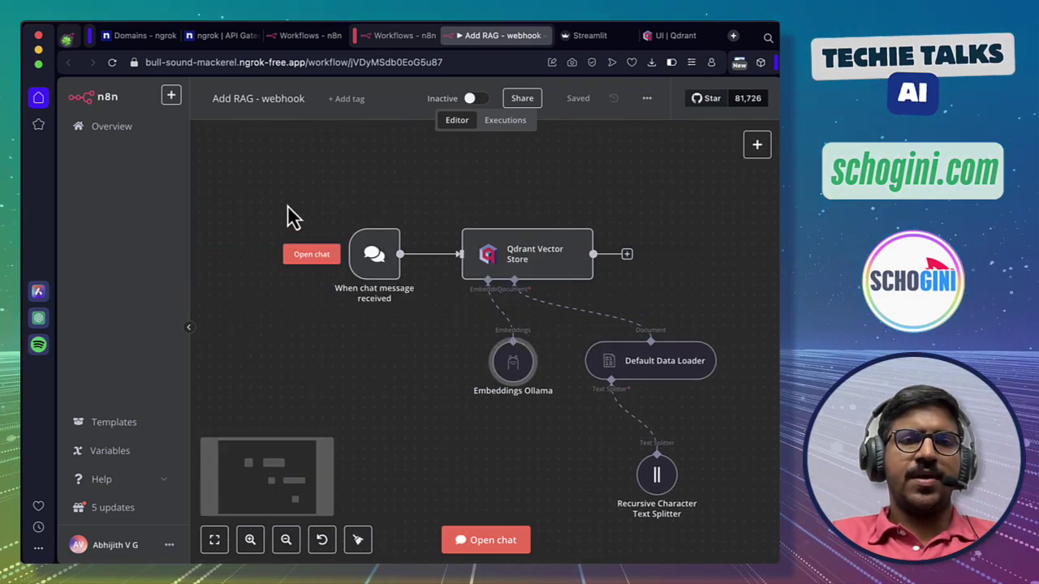
left_click(376, 244)
key("Delete")
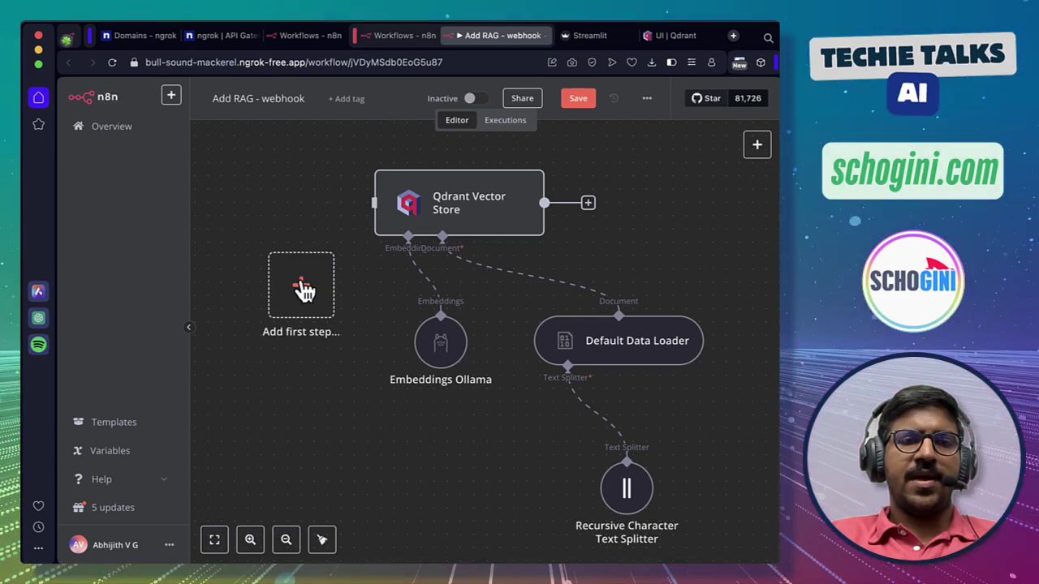
Add a Webhook trigger node as the workflow's first step.
left_click(302, 288)
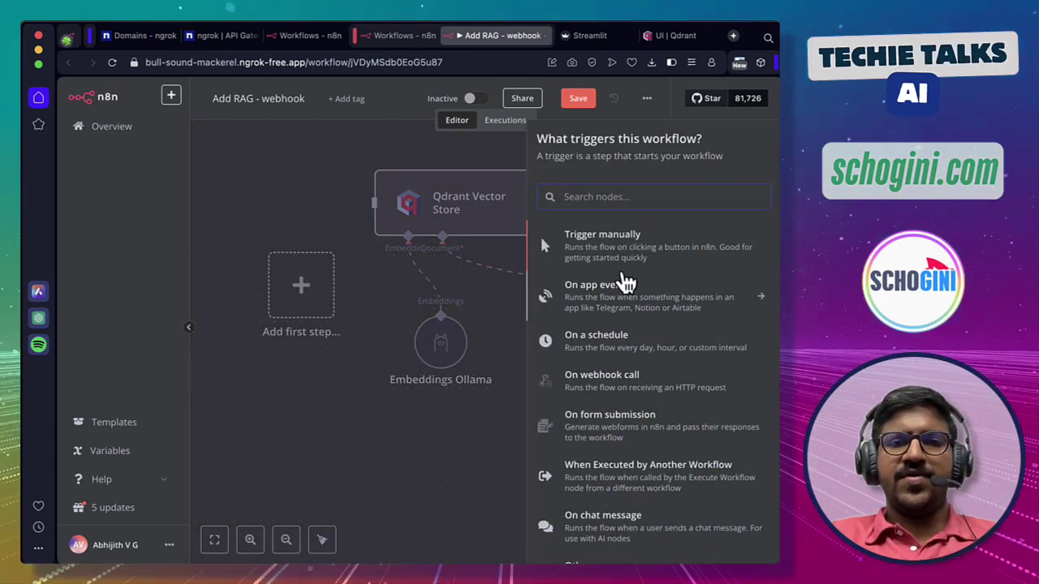
type("web")
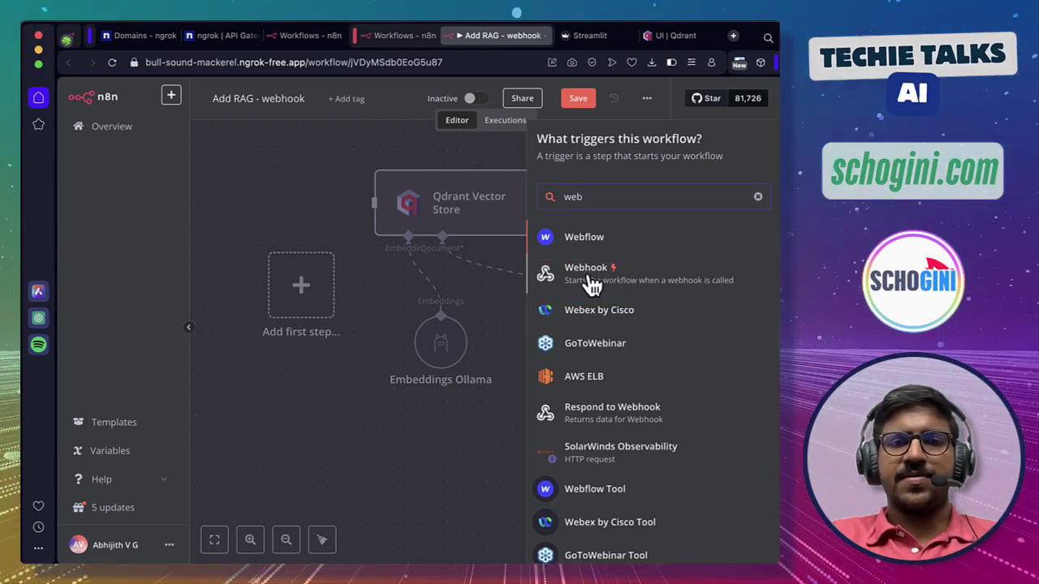
left_click(551, 273)
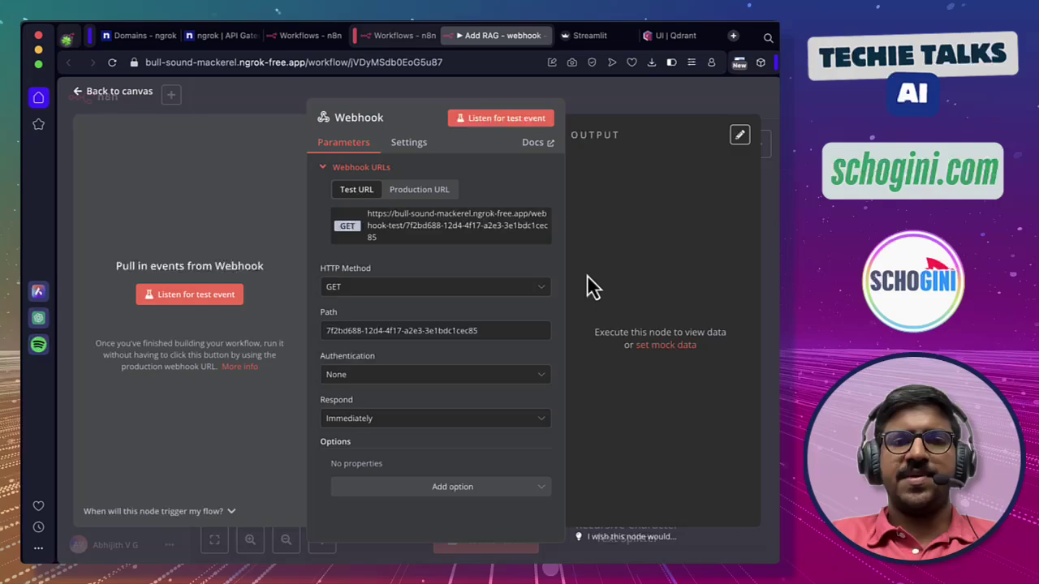
Compare the Webhook node's test URL with its production URL.
left_click(422, 194)
left_click(369, 193)
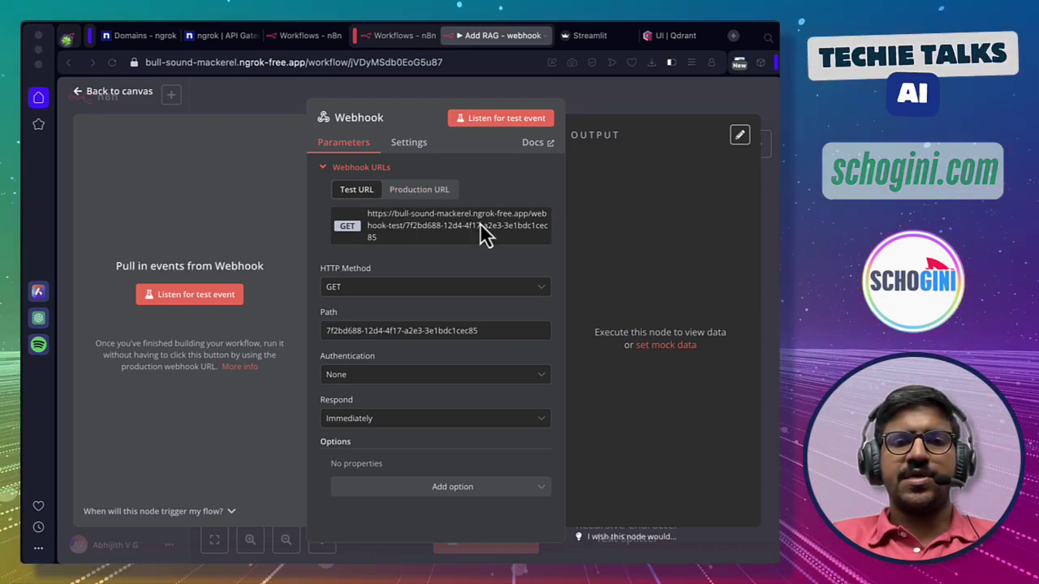
left_click(419, 192)
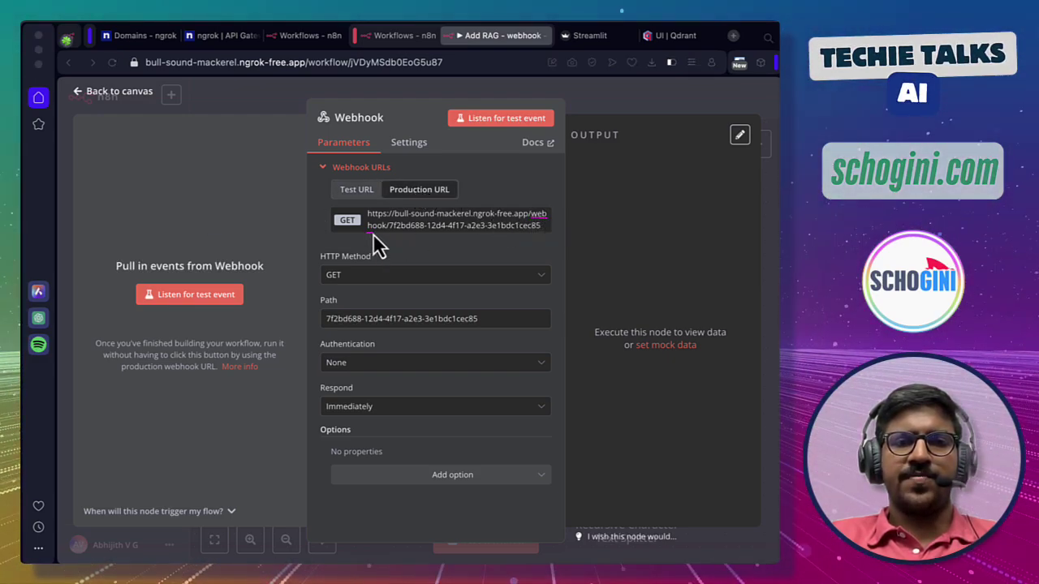
left_click_drag(373, 235, 501, 235)
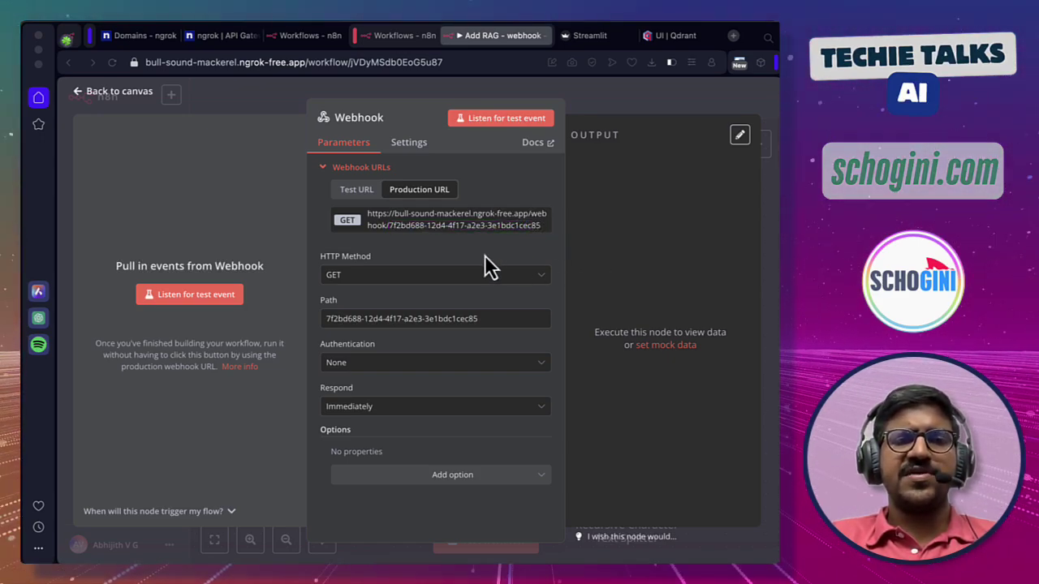
key("Escape")
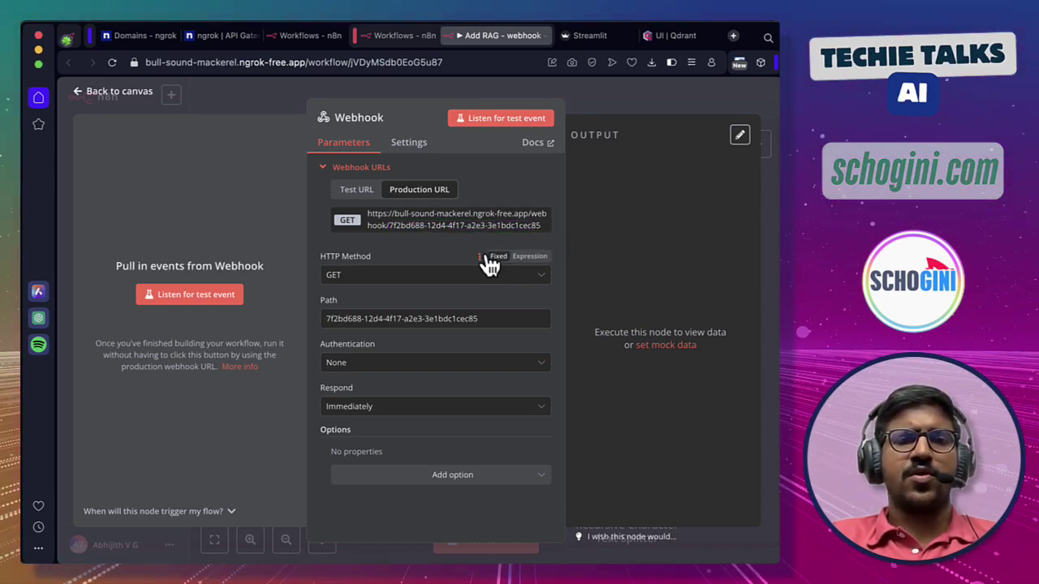
Set the webhook's HTTP method to POST and its response mode to Using 'Respond to Webhook' Node.
left_click(381, 284)
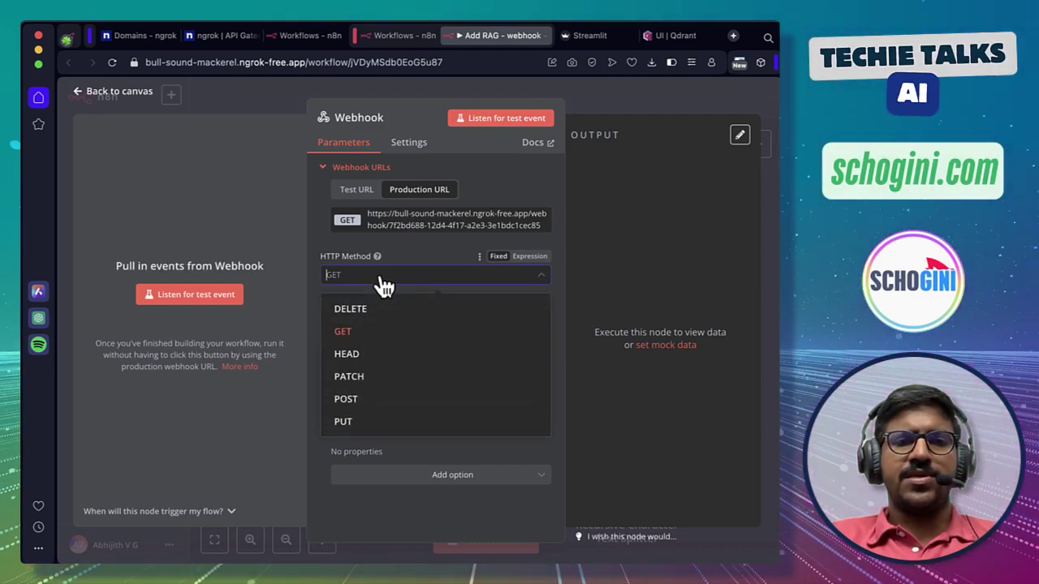
left_click(357, 406)
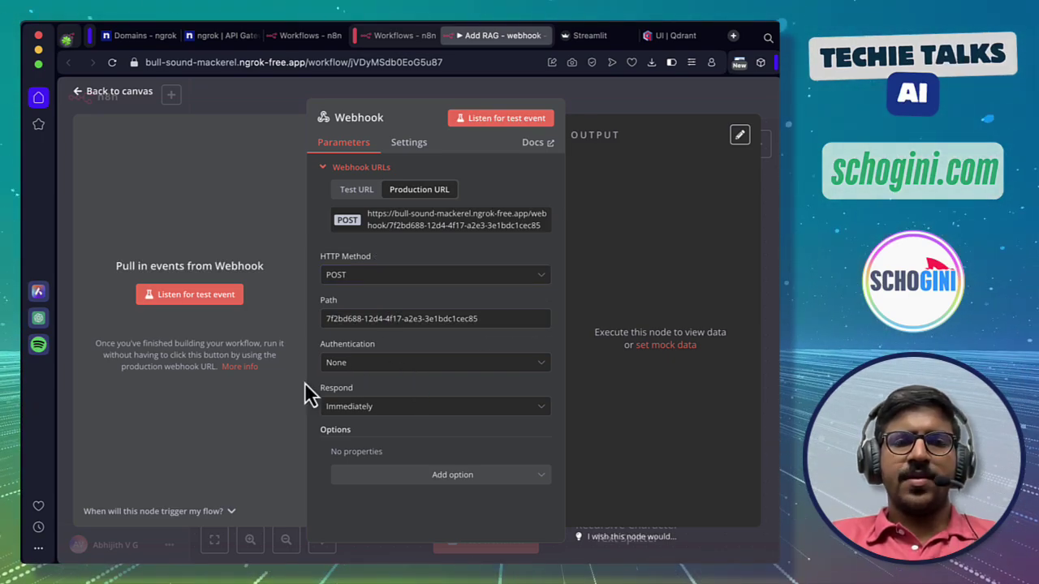
left_click(360, 411)
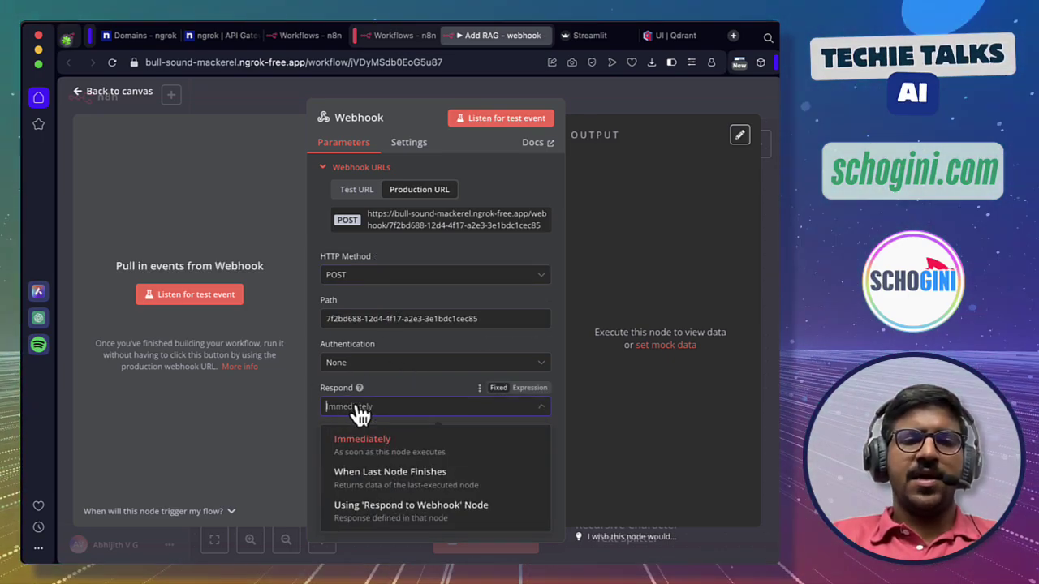
left_click(448, 511)
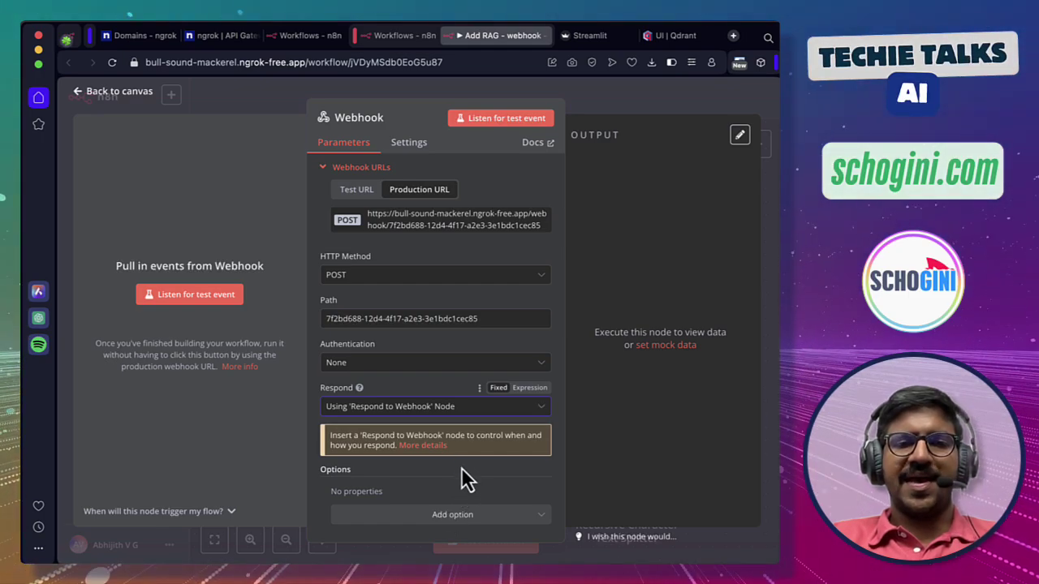
Add the Field Name for Binary Data option to the webhook and set it to "file".
scroll(473, 485, "down", 1)
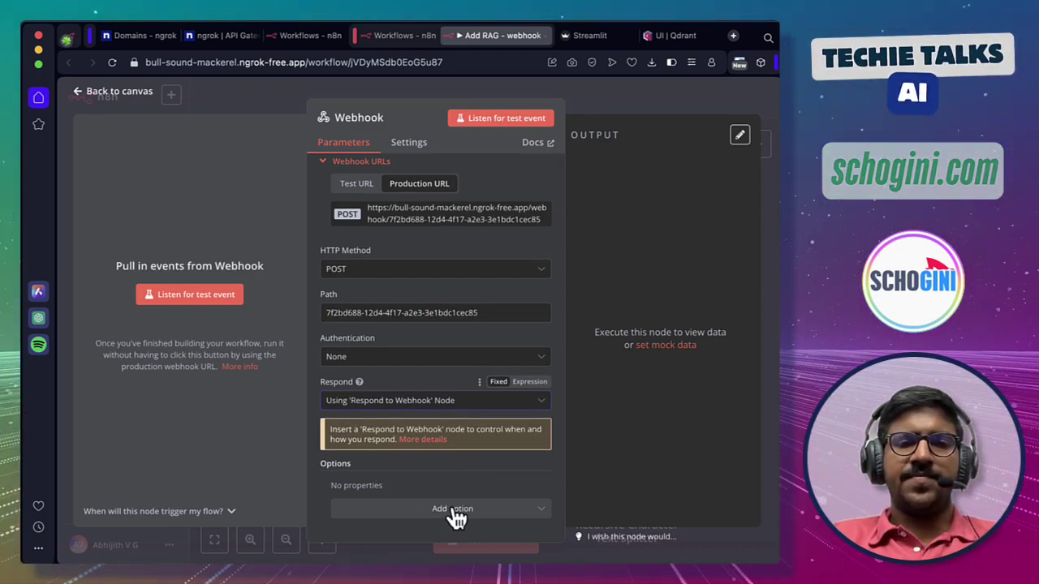
left_click(455, 512)
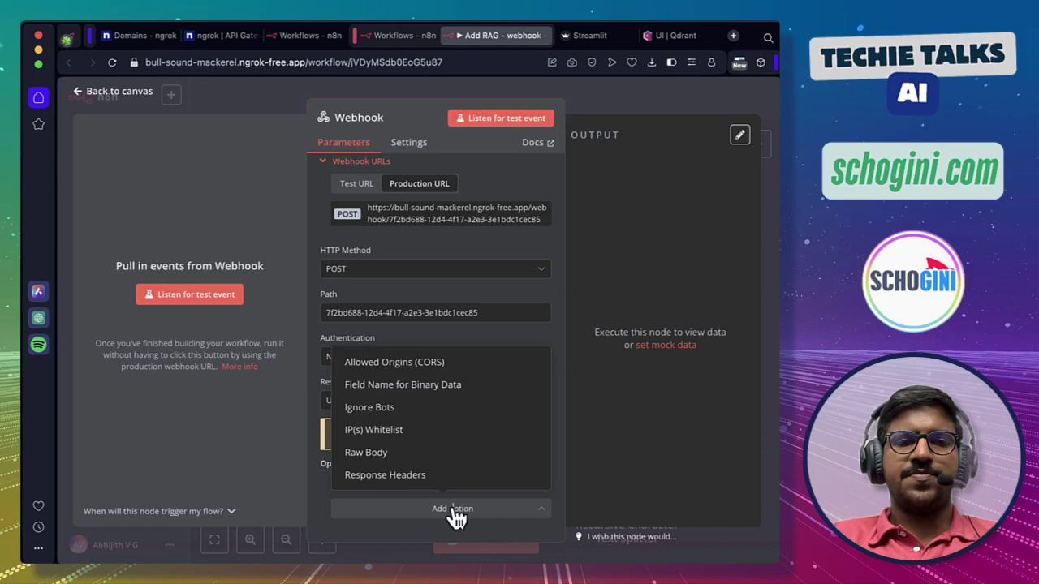
left_click(446, 398)
scroll(398, 474, "down", 1)
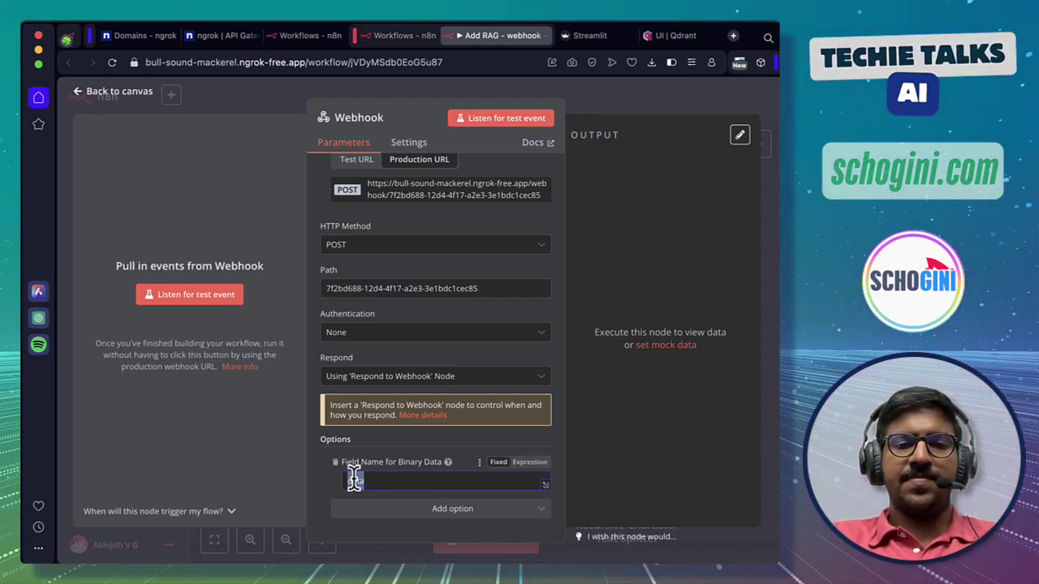
type("file")
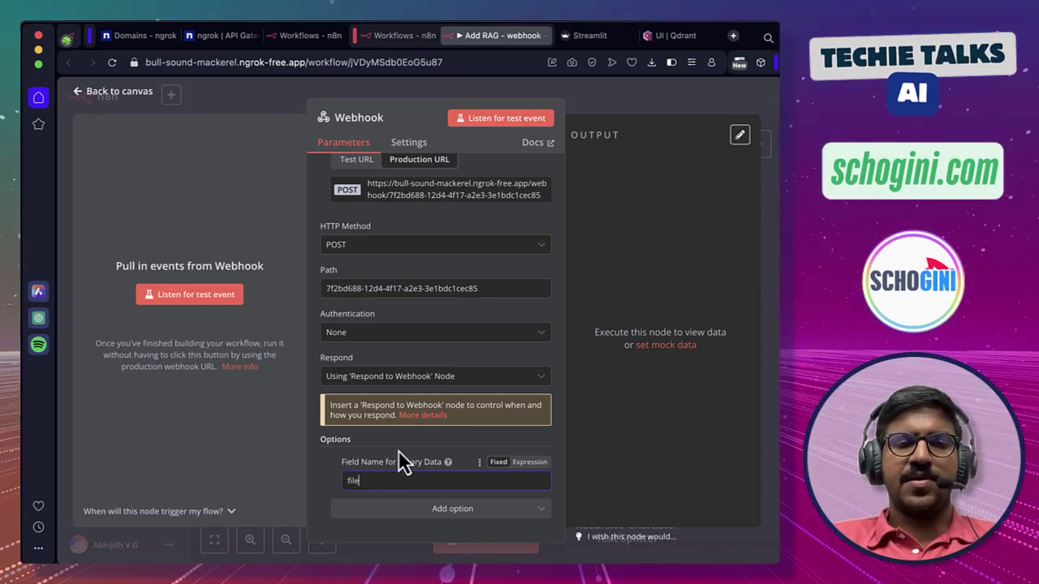
Switch to the code editor, check the 'file' key in app.py's upload_to_qdrant function, and return to the n8n Webhook node.
key("super+Tab")
key("super+Tab")
key("super+Tab")
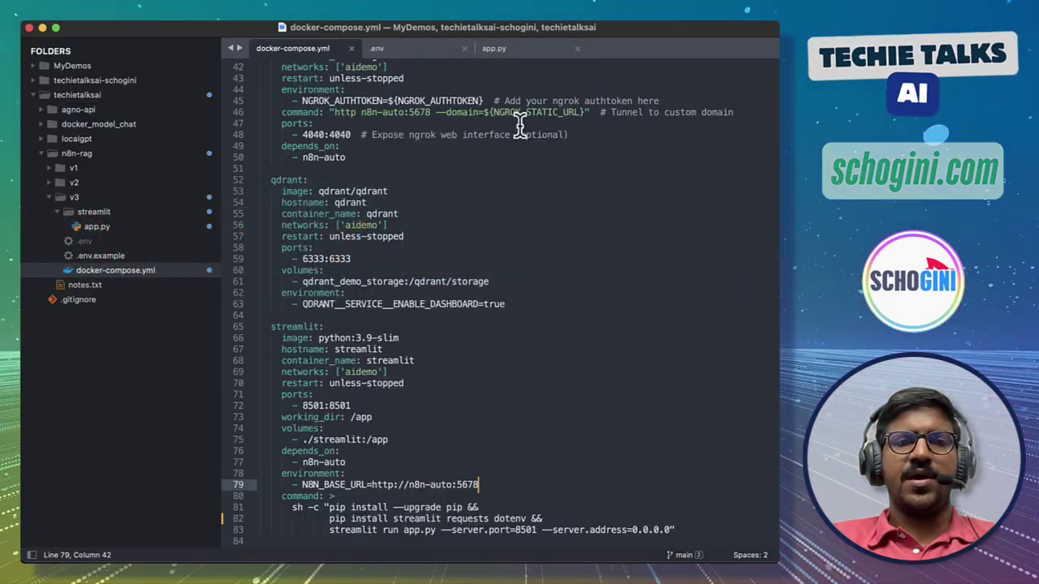
left_click(511, 49)
scroll(476, 280, "down", 5)
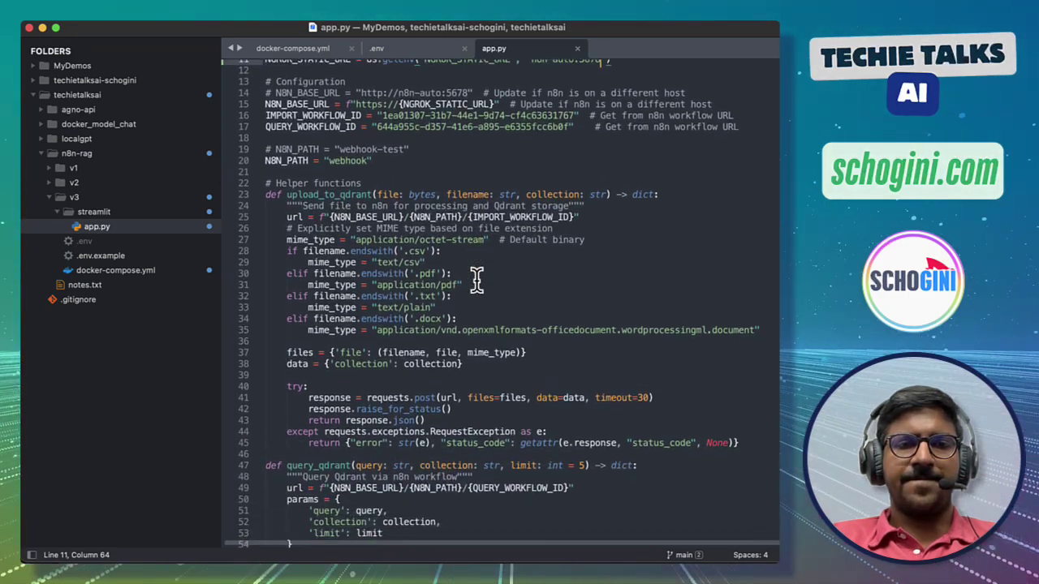
double_click(346, 353)
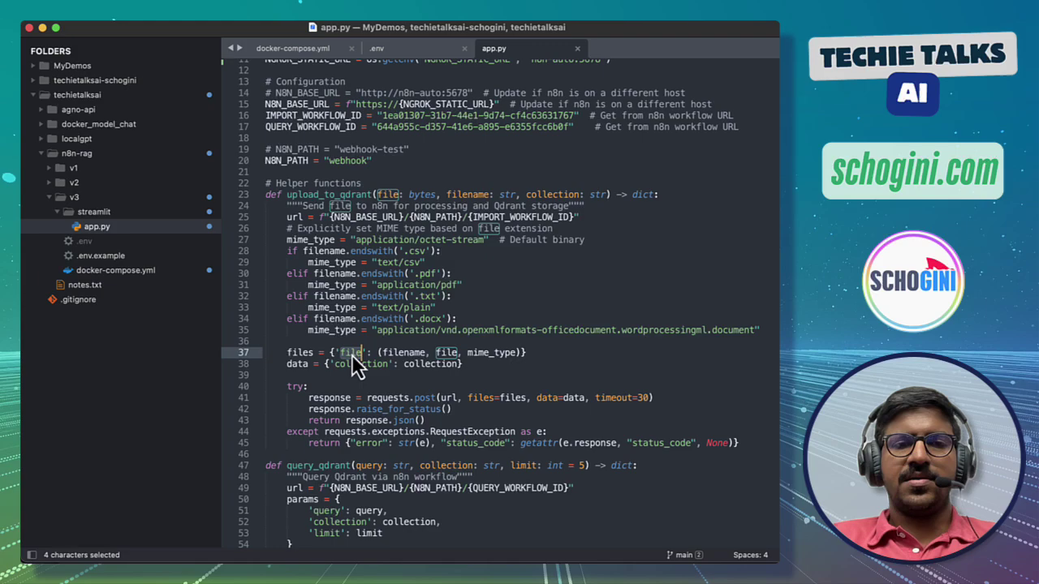
key("super+Tab")
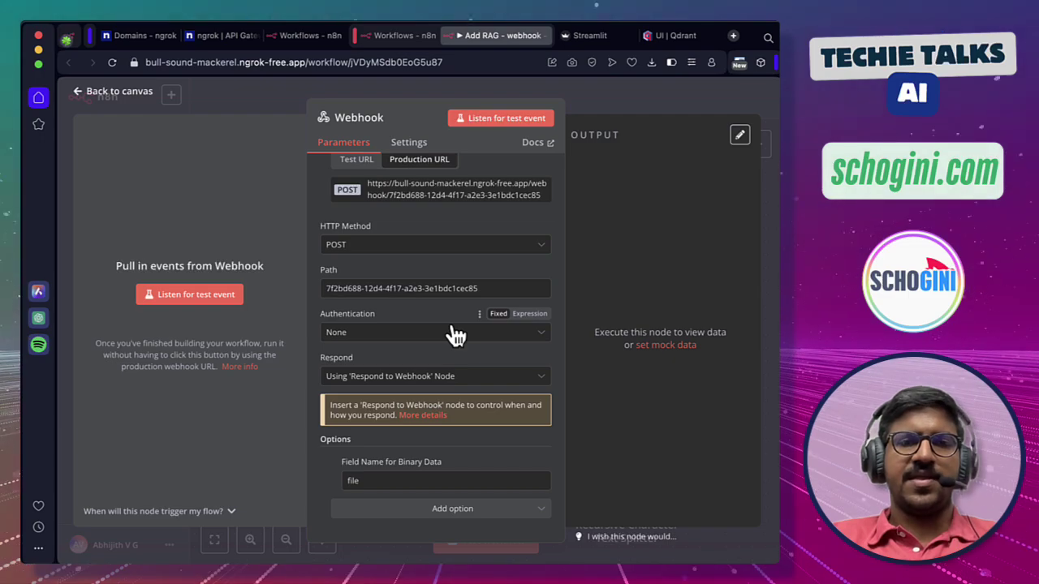
Place the Webhook node in line with Qdrant Vector Store, connect its output to that node's input, and save the workflow.
scroll(454, 324, "up", 1)
left_click(436, 84)
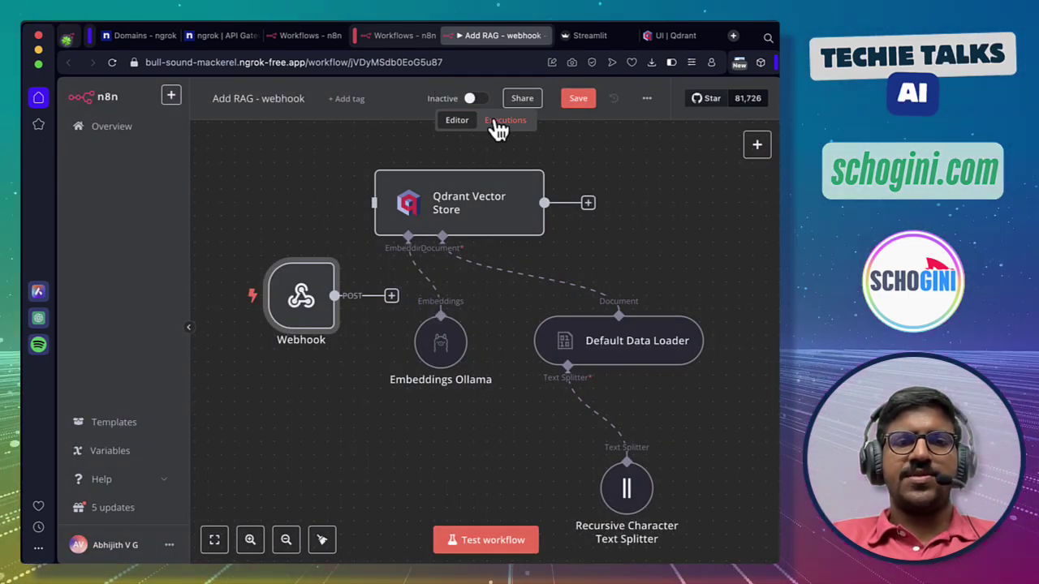
left_click_drag(294, 294, 251, 205)
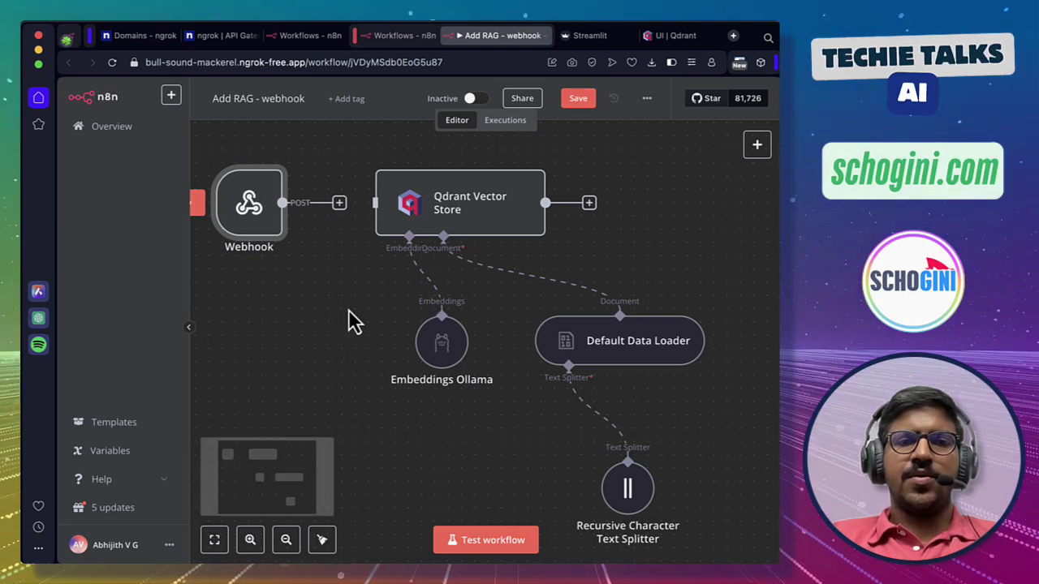
scroll(355, 320, "left", 2)
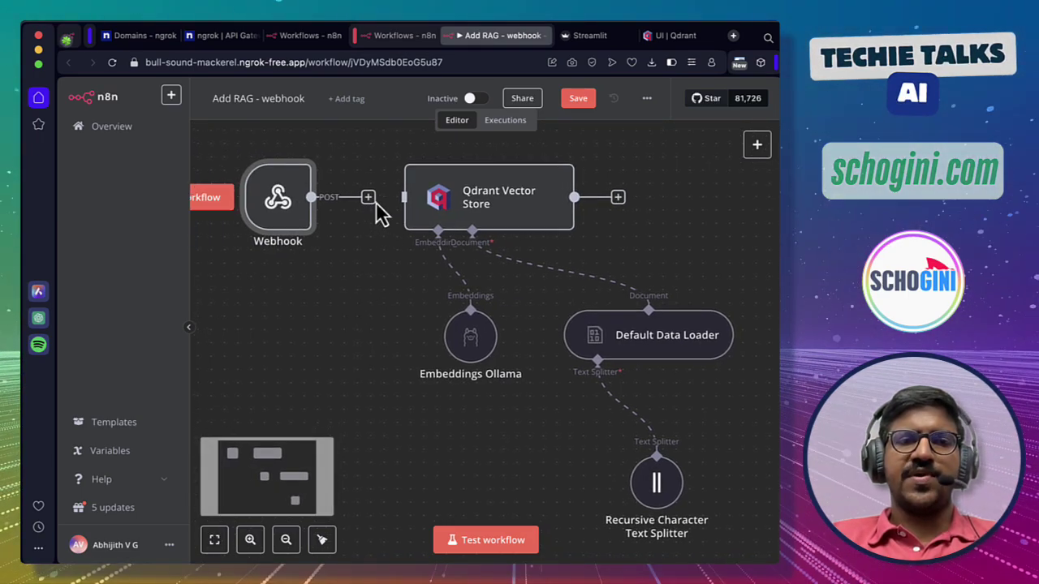
left_click_drag(367, 197, 404, 197)
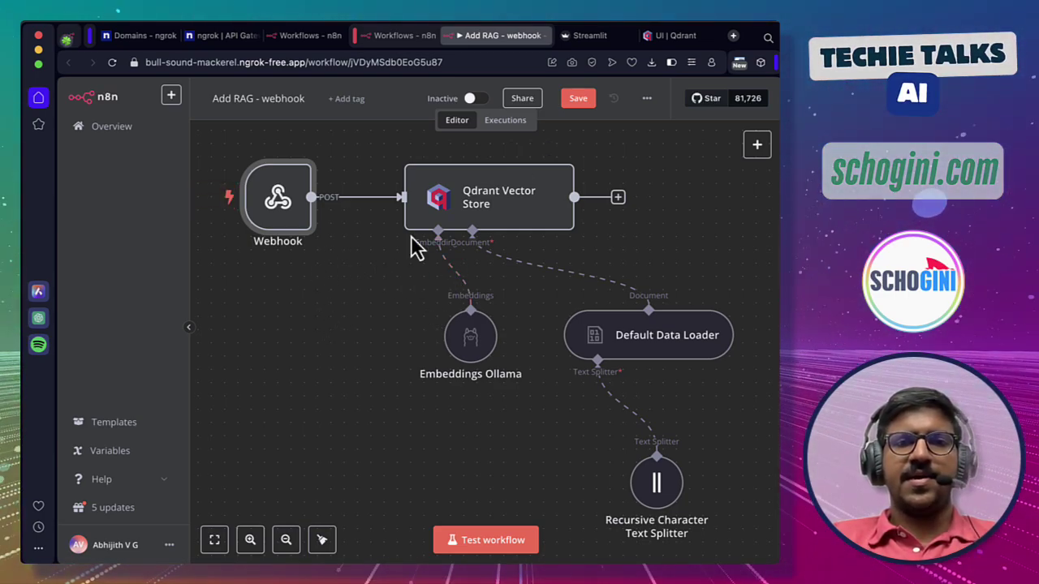
left_click(582, 104)
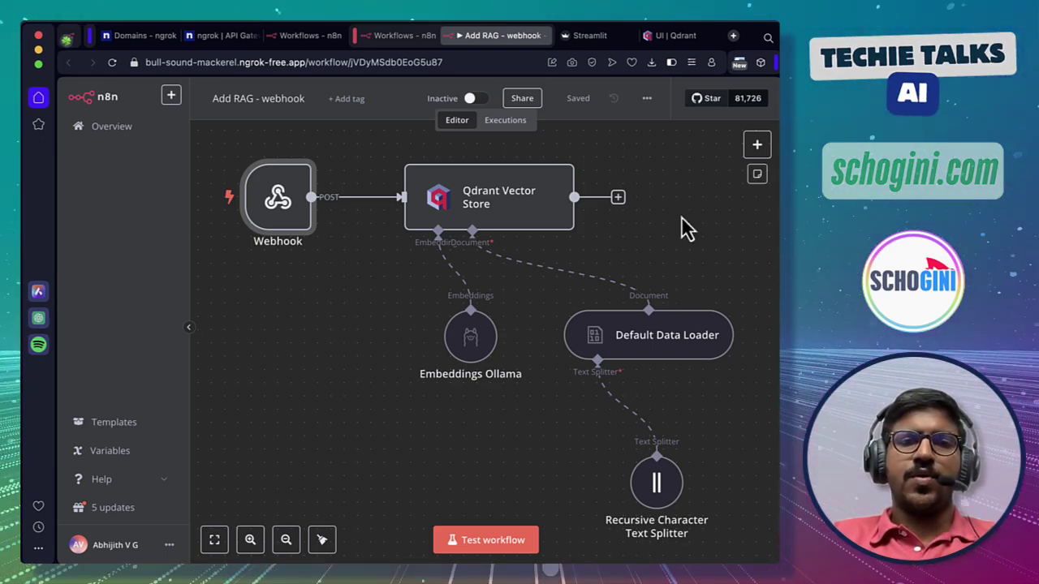
Add a Respond to Webhook node connected to the output of Qdrant Vector Store.
scroll(680, 215, "down", 3)
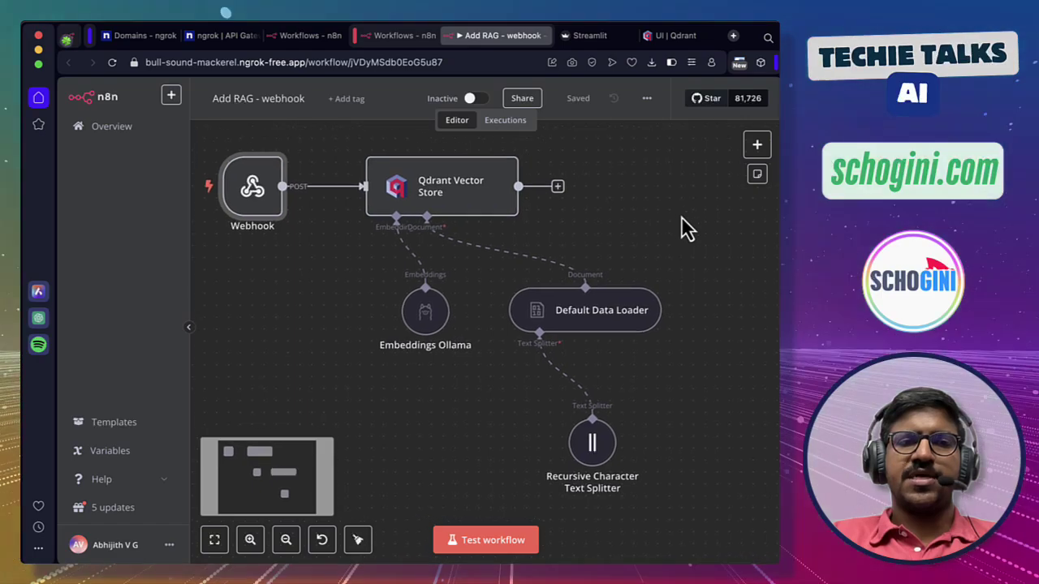
left_click(557, 186)
type("respon")
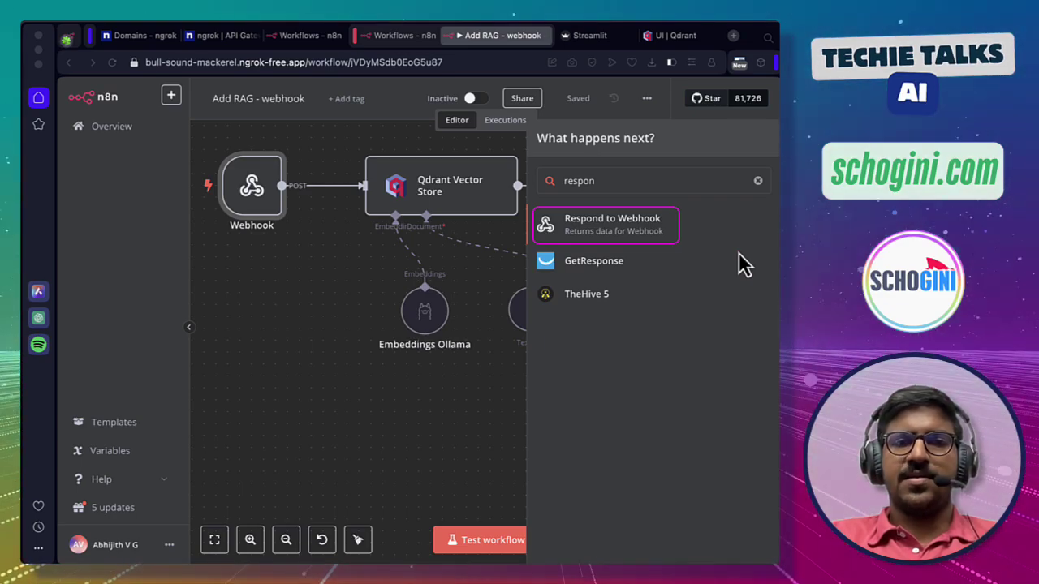
key("Escape")
left_click(617, 226)
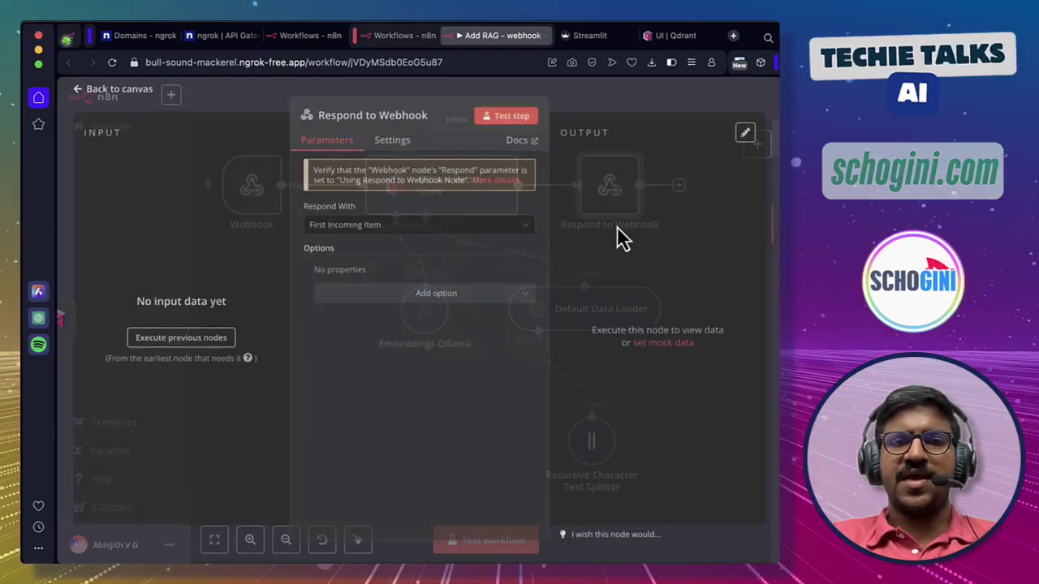
Make the node respond with JSON, using an expression body: success true, message "File uploaded successfully", collection "{{ $('Webhook').item.json.body.collection }}".
left_click(369, 231)
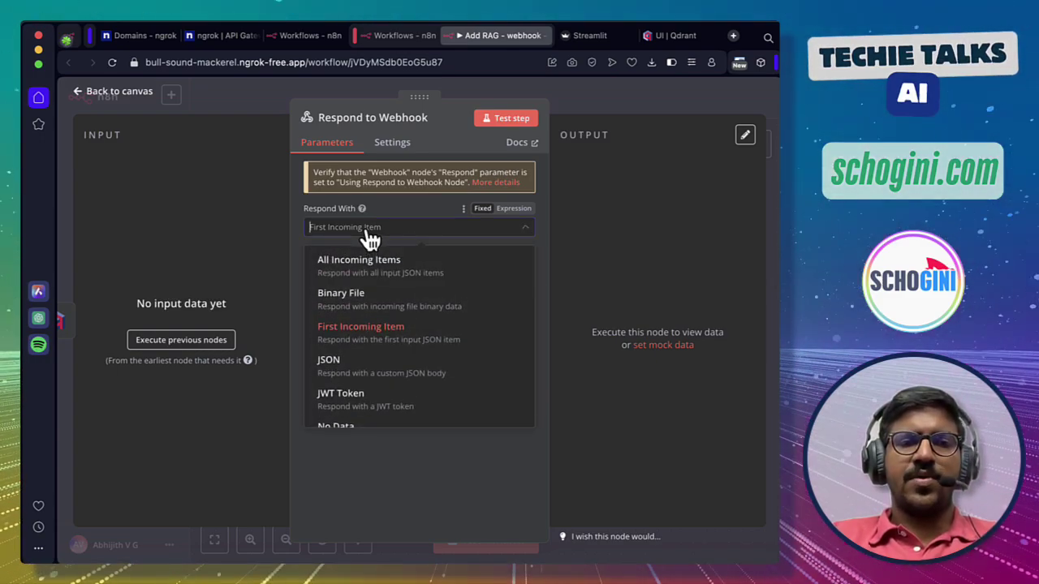
left_click(346, 376)
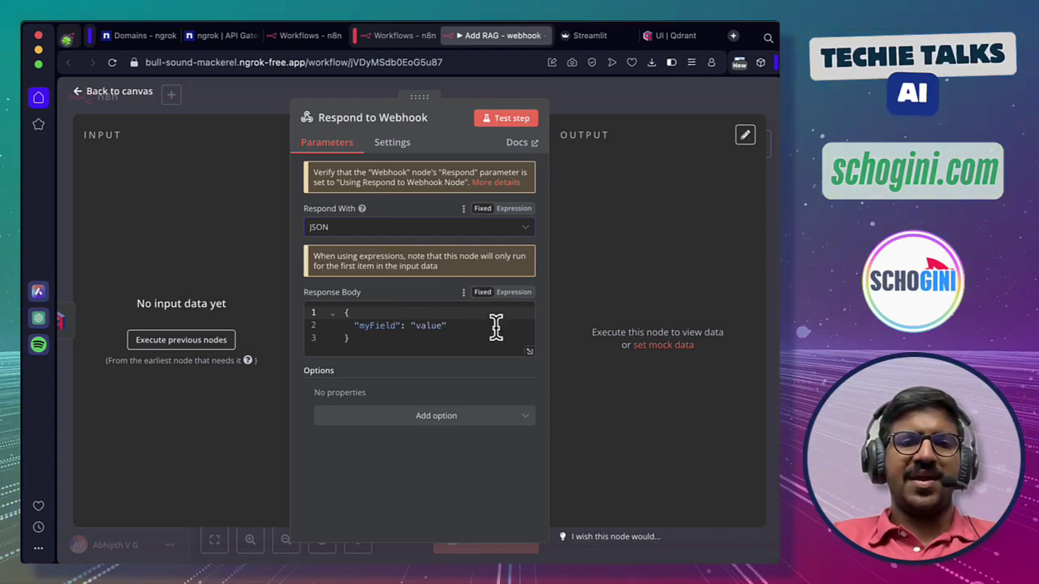
left_click(514, 294)
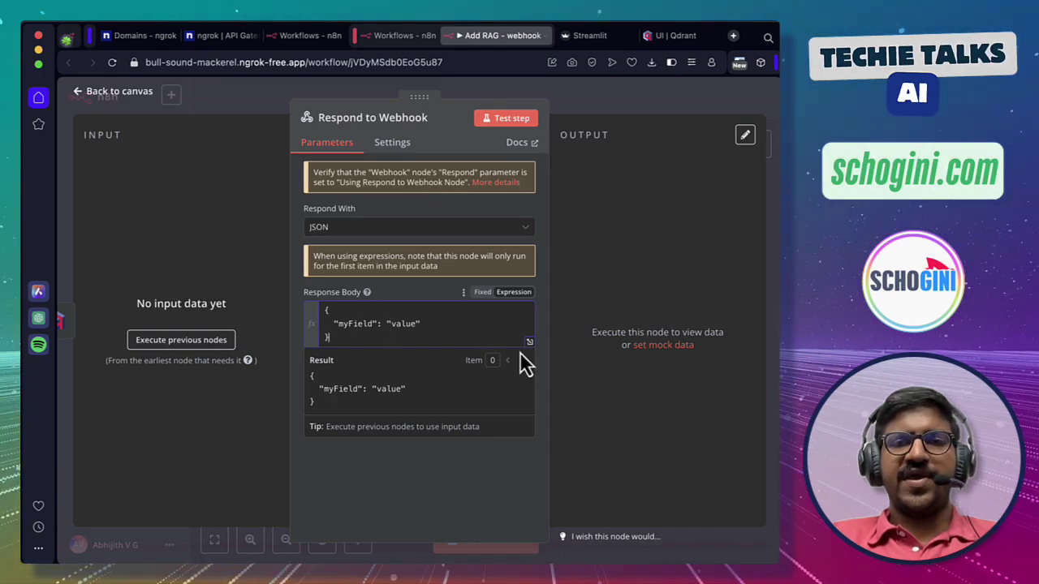
key("ctrl+a")
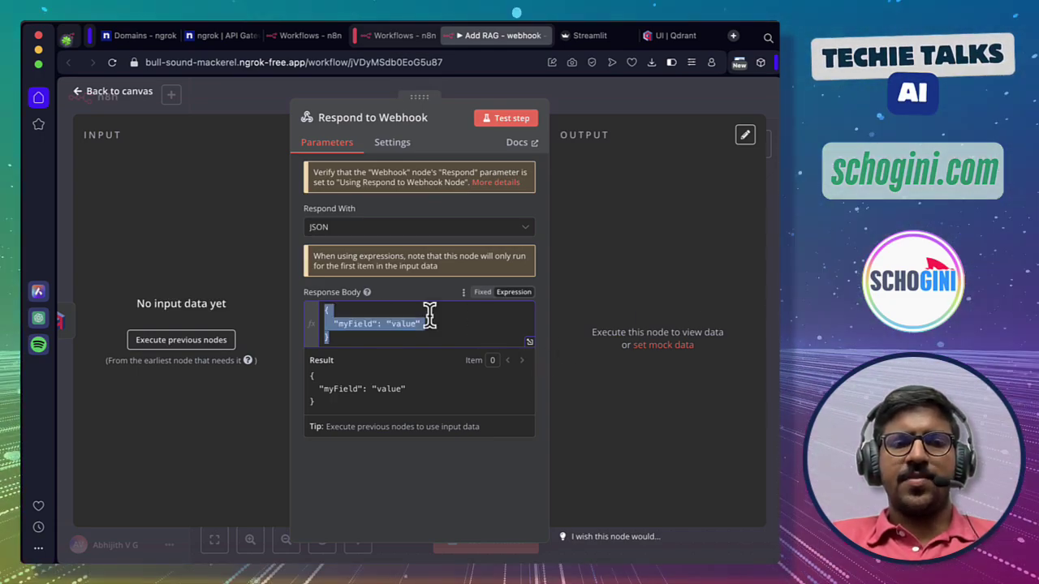
type("{   \"success\": true,   \"message\": \"File uploaded successfully\",   \"collection\": \"{{ $('Webhook').item.json.body.collection }}\" }")
left_click(455, 360)
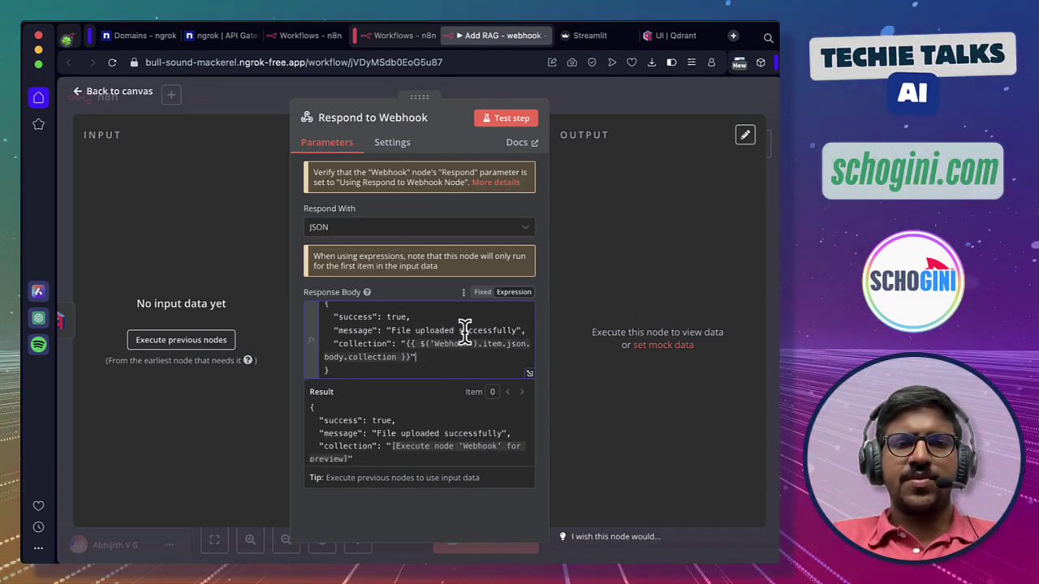
Review the response body's message and collection expression, and compare the collection field with the 'collection' key in app.py in the code editor.
left_click_drag(391, 330, 515, 332)
double_click(349, 343)
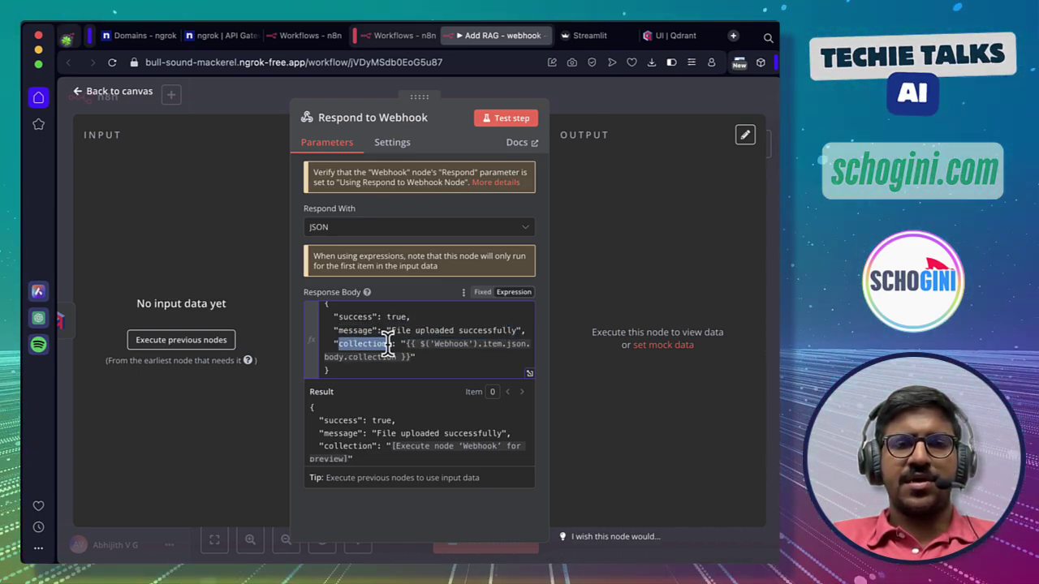
left_click_drag(405, 343, 409, 359)
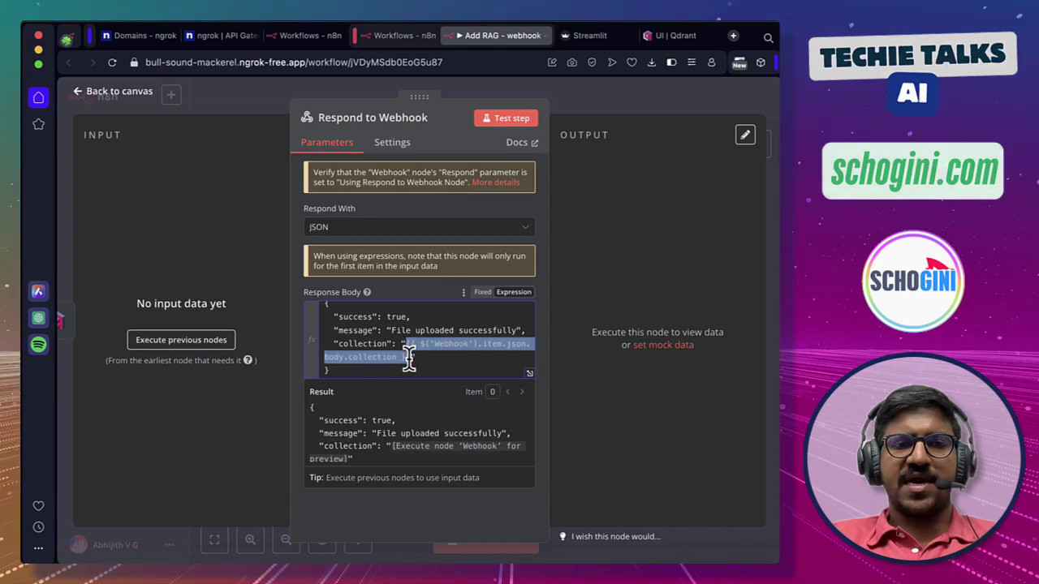
left_click(439, 363)
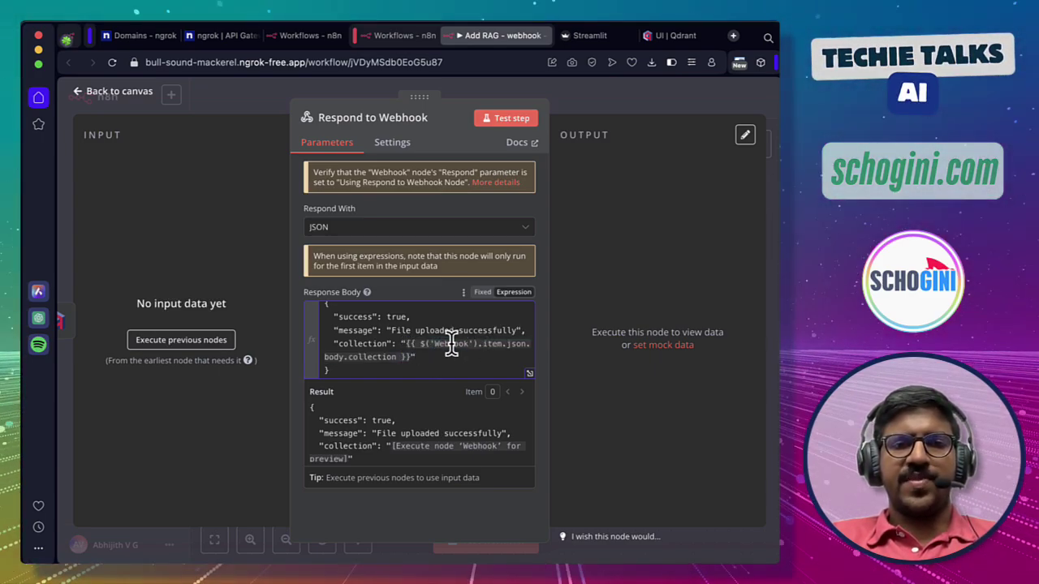
double_click(451, 344)
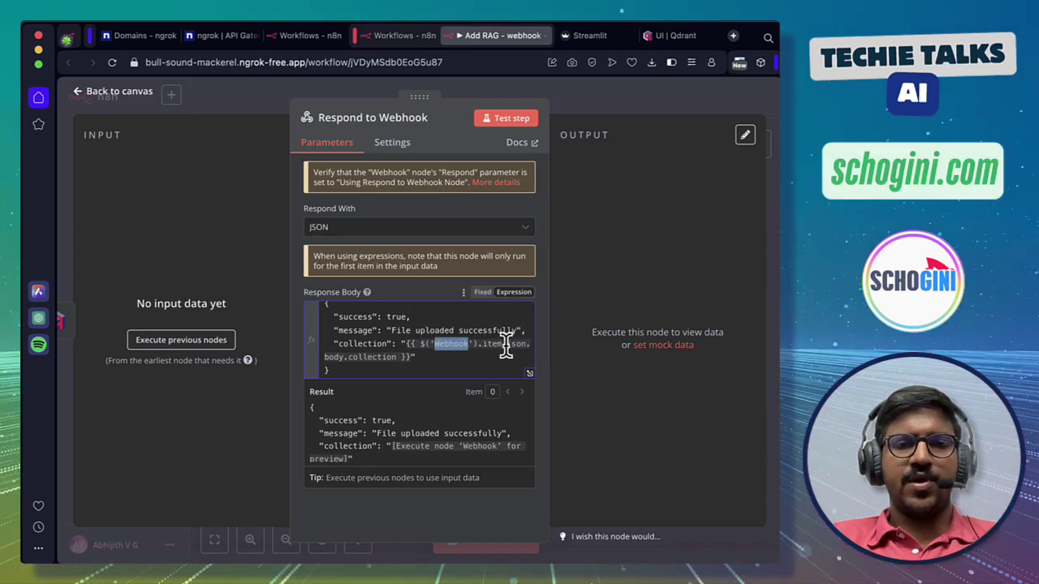
double_click(362, 357)
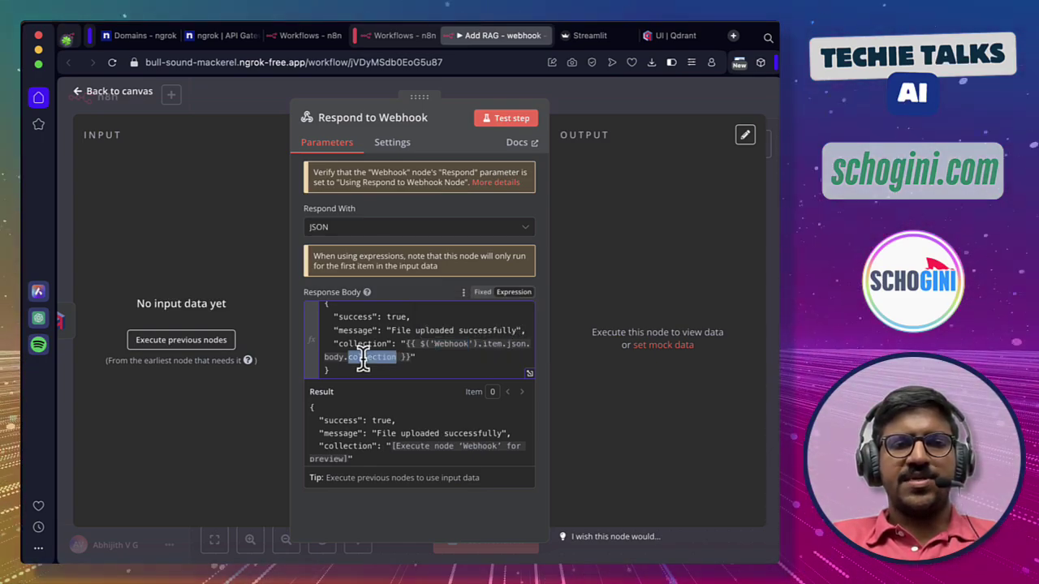
key("super+Tab")
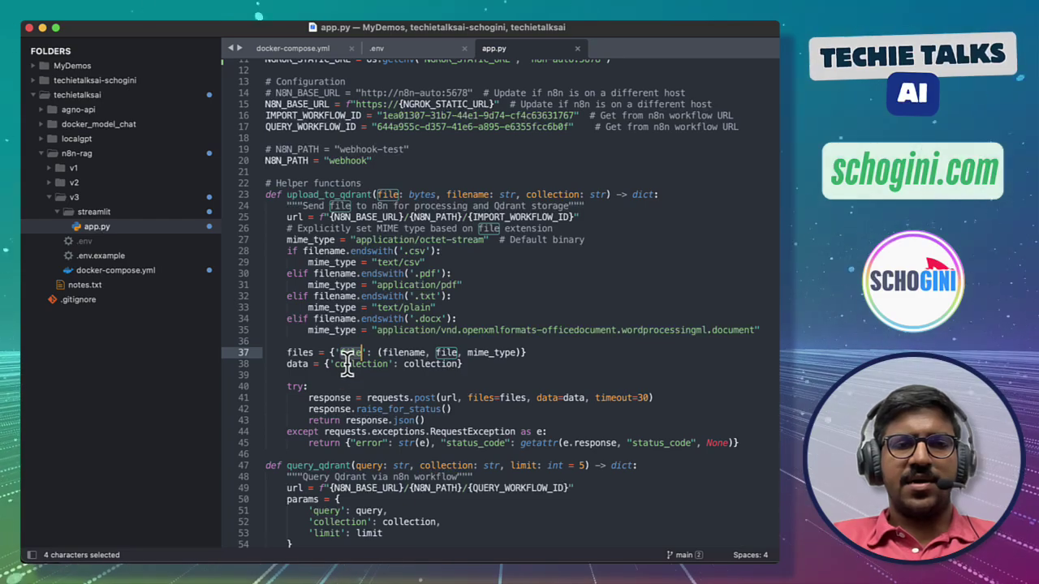
double_click(347, 366)
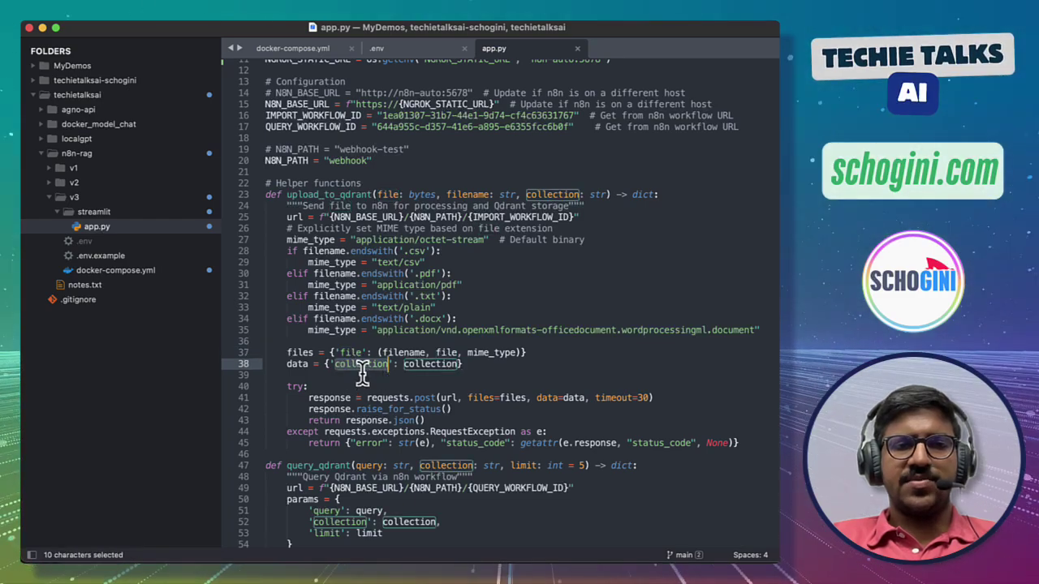
key("super+Tab")
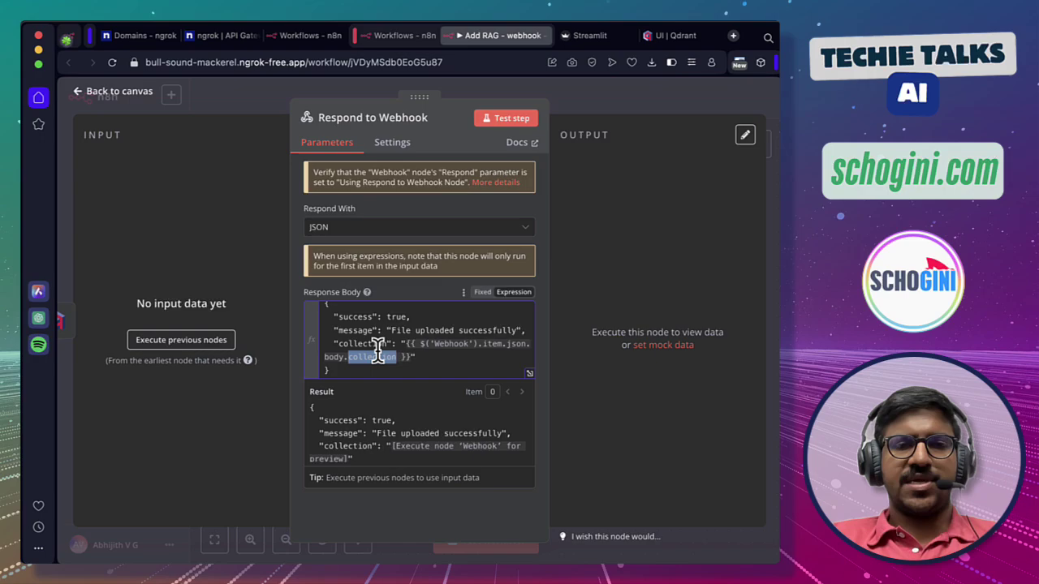
Save the workflow and copy the webhook ID from the end of the Webhook node's production URL.
left_click(616, 106)
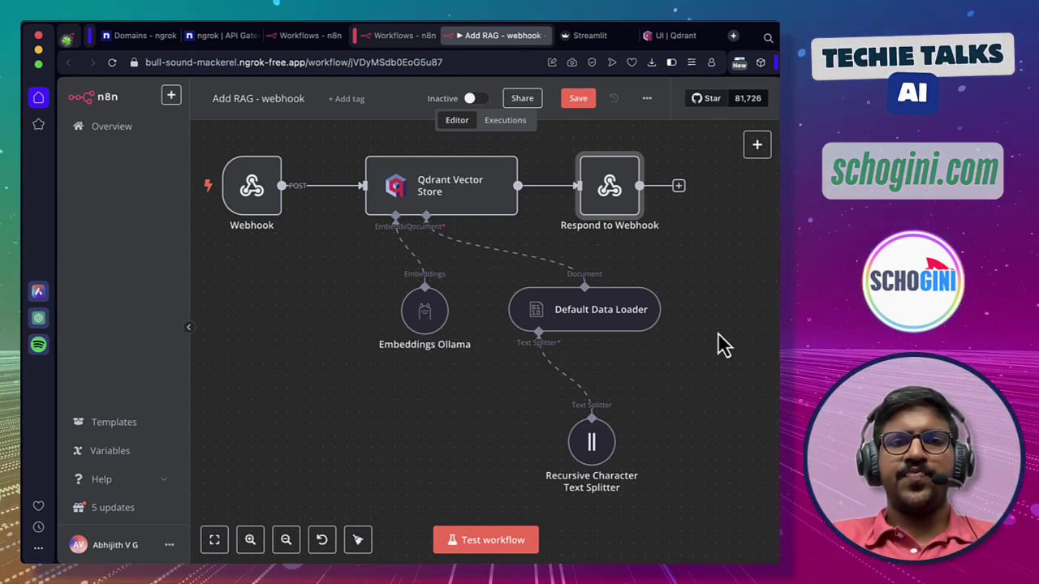
left_click(576, 101)
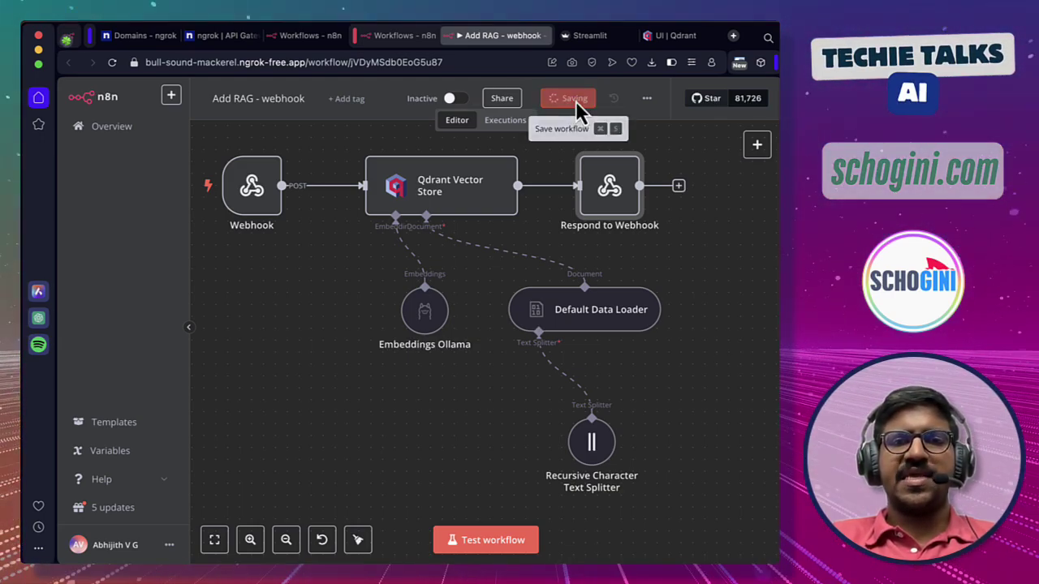
double_click(253, 189)
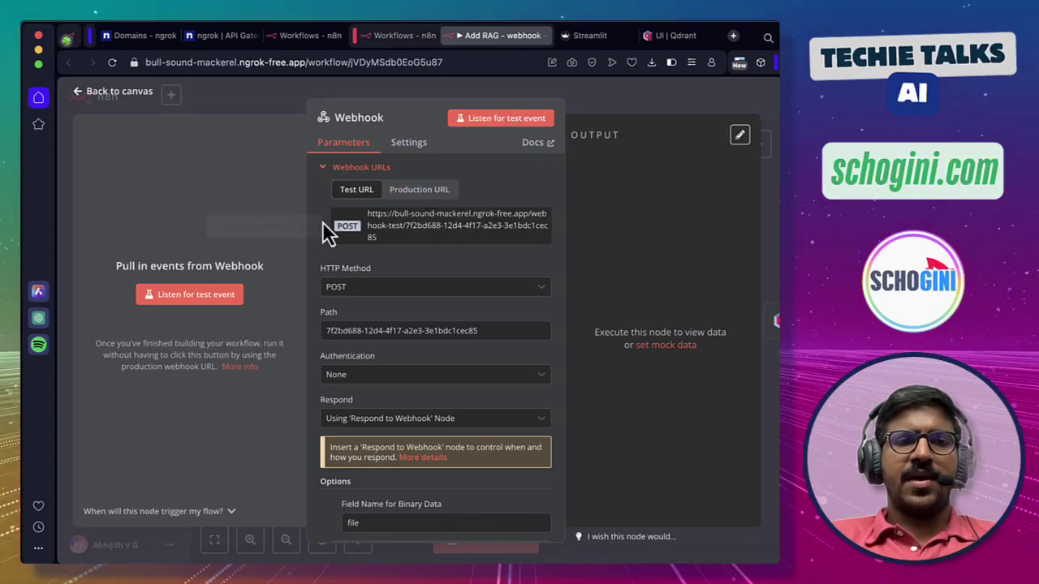
left_click(411, 195)
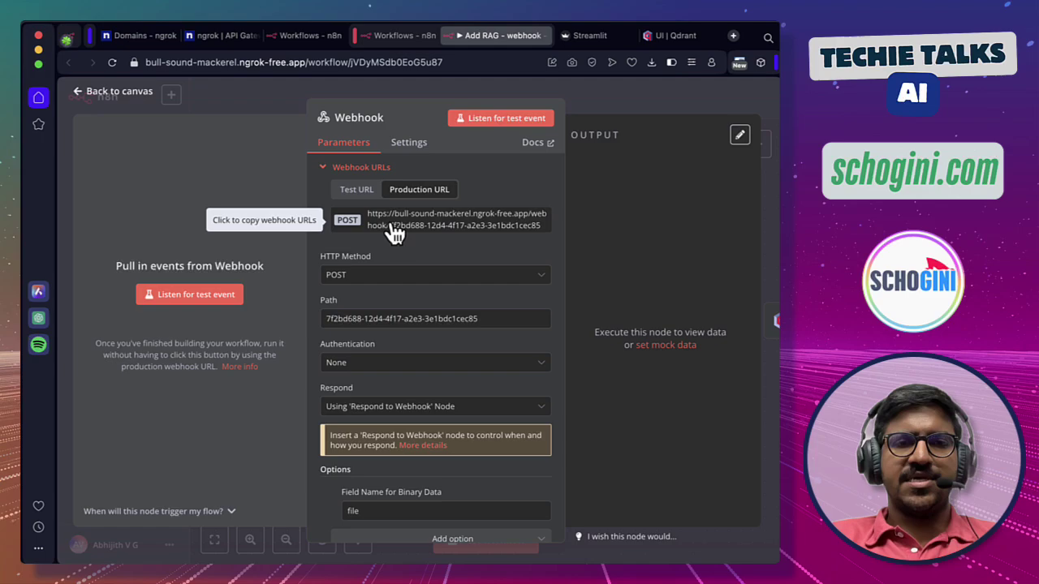
left_click_drag(388, 228, 550, 235)
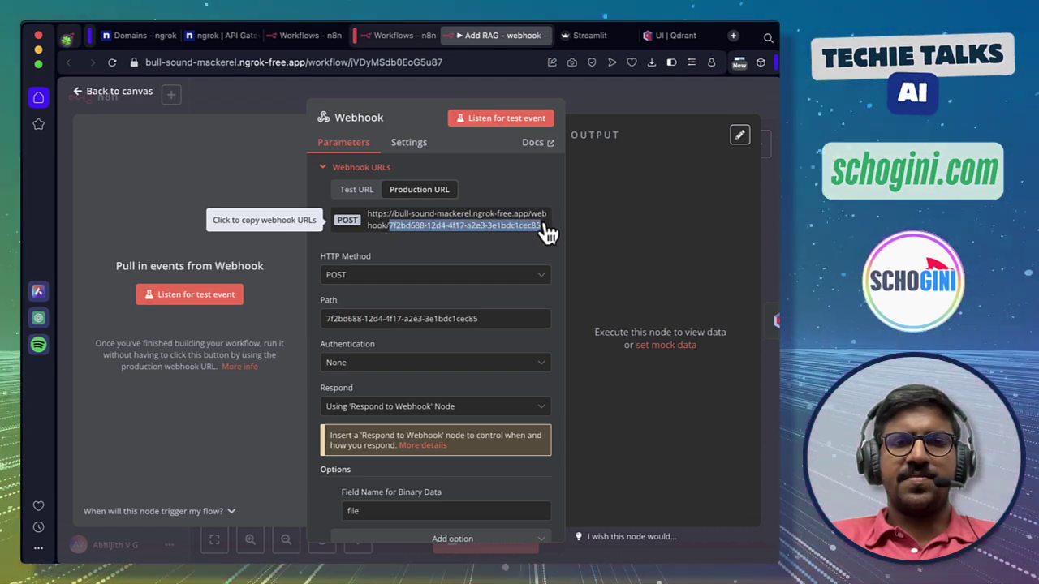
left_click(459, 203)
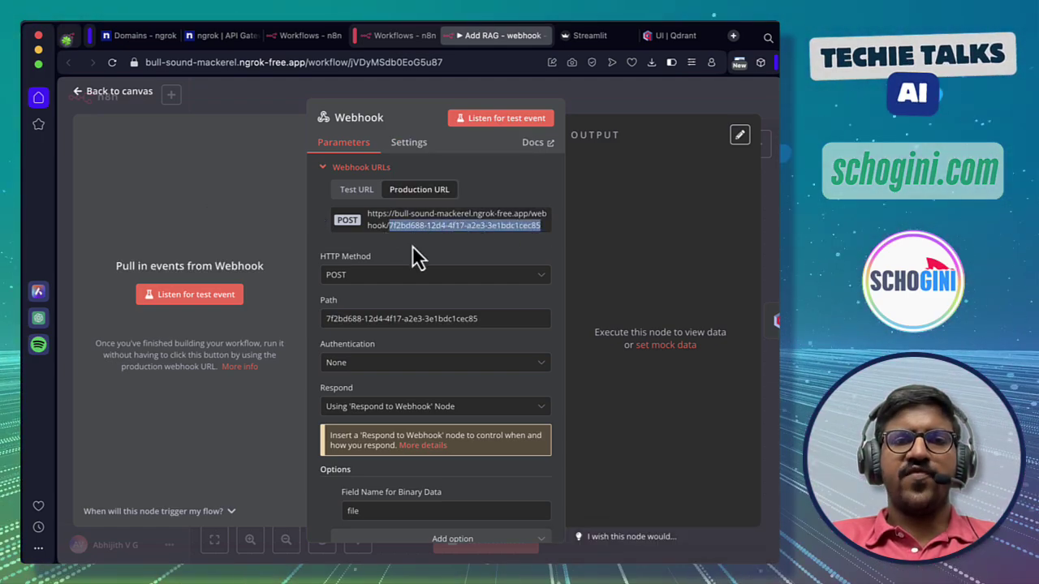
left_click(604, 100)
Switch to the code editor, replace the IMPORT_WORKFLOW_ID value in app.py with the copied webhook ID, and save the file.
key("super+Tab")
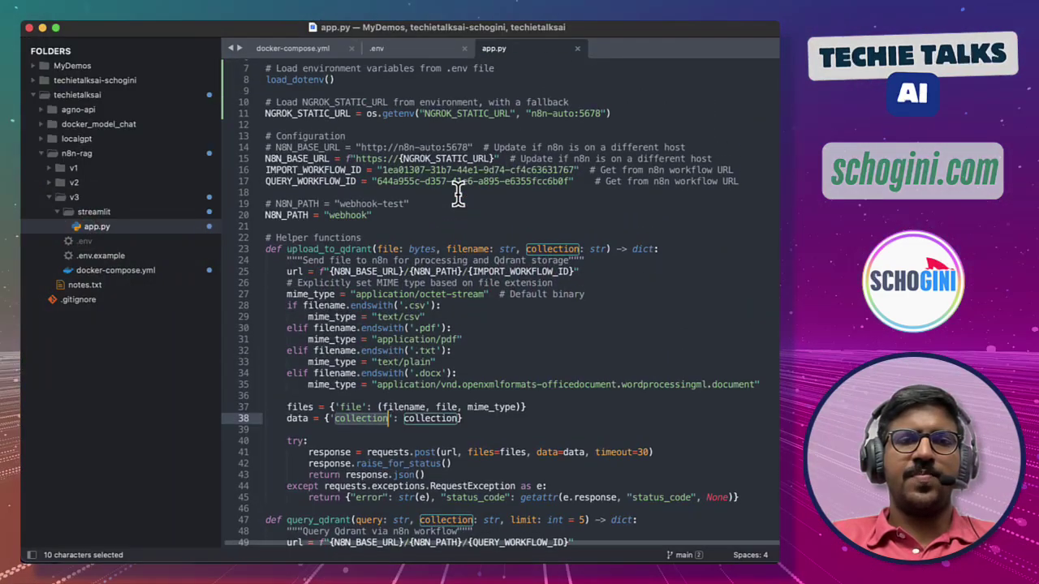
left_click(386, 169)
left_click(573, 170, "shift")
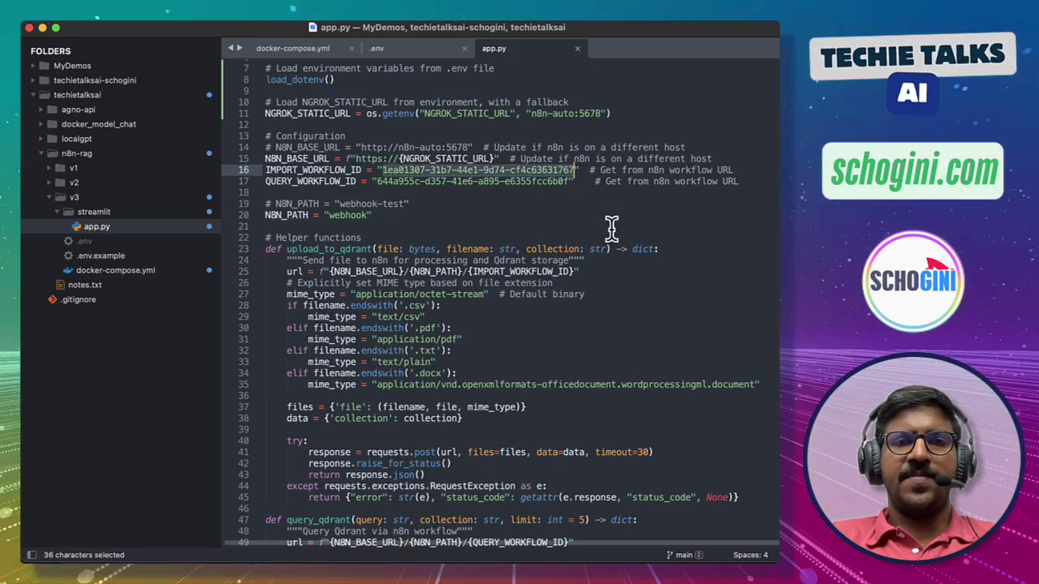
key("super+v")
left_click(573, 172, "shift")
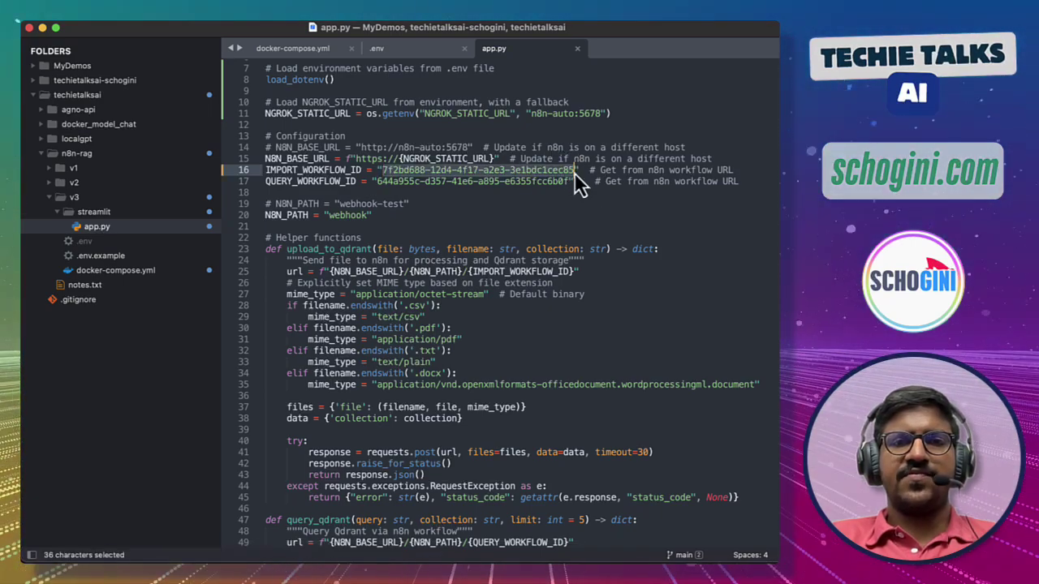
key("super+v")
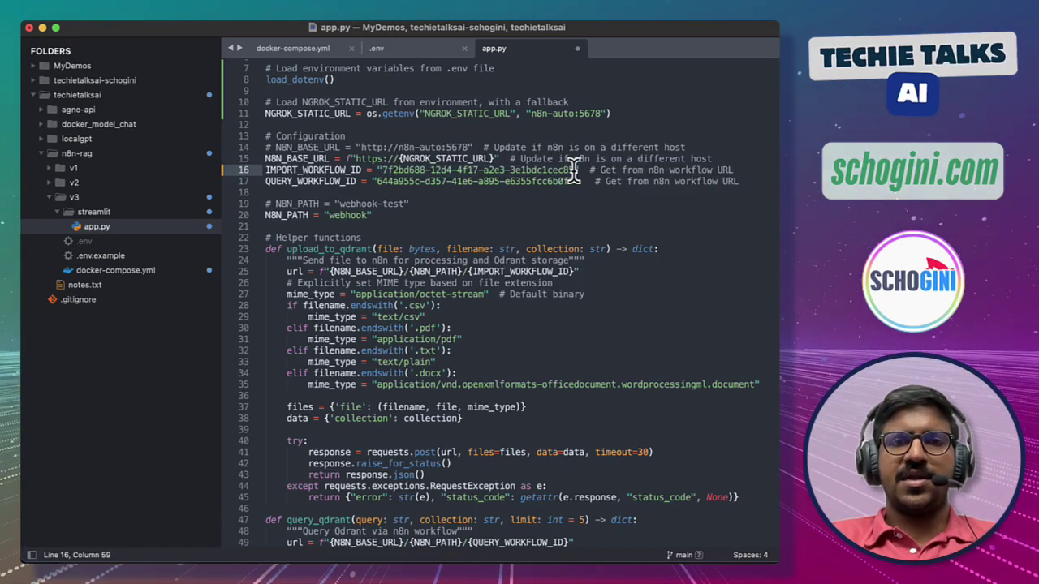
key("super+s")
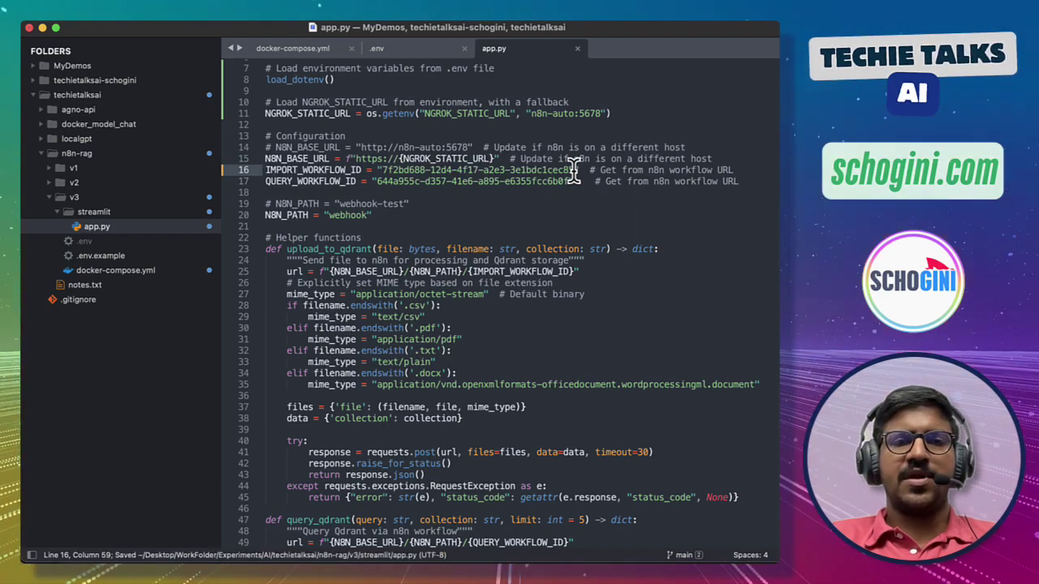
Check the N8N_PATH value in app.py against the n8n workflow's activation state, ending back in n8n.
key("super+Tab")
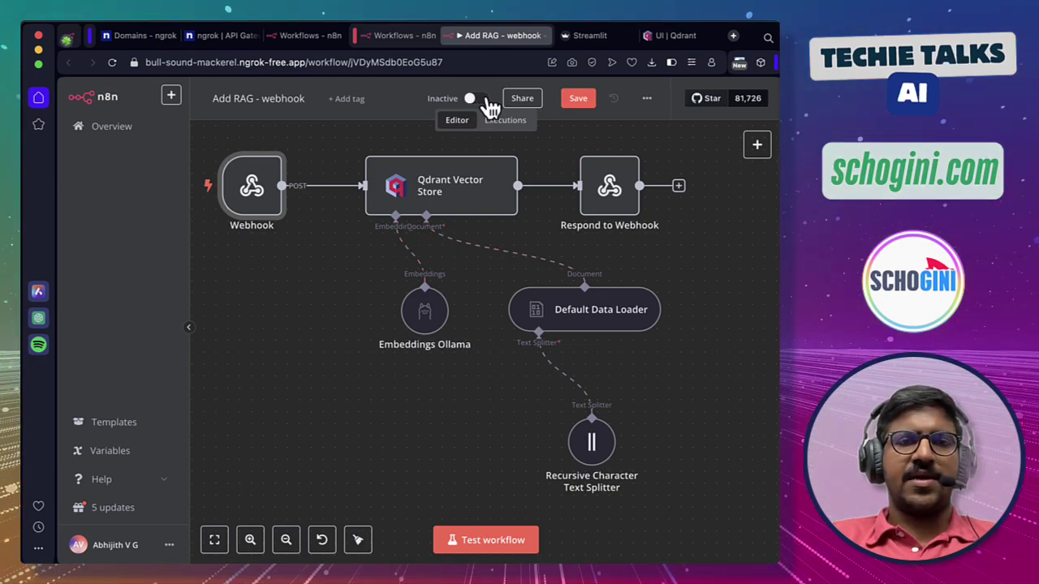
key("super+Tab")
key("super+Tab")
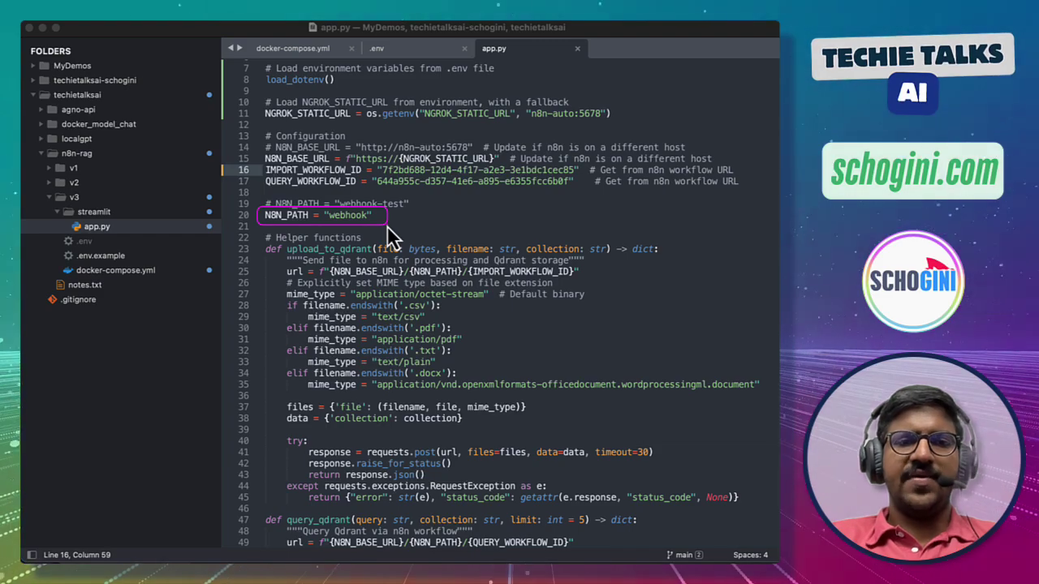
key("super+Tab")
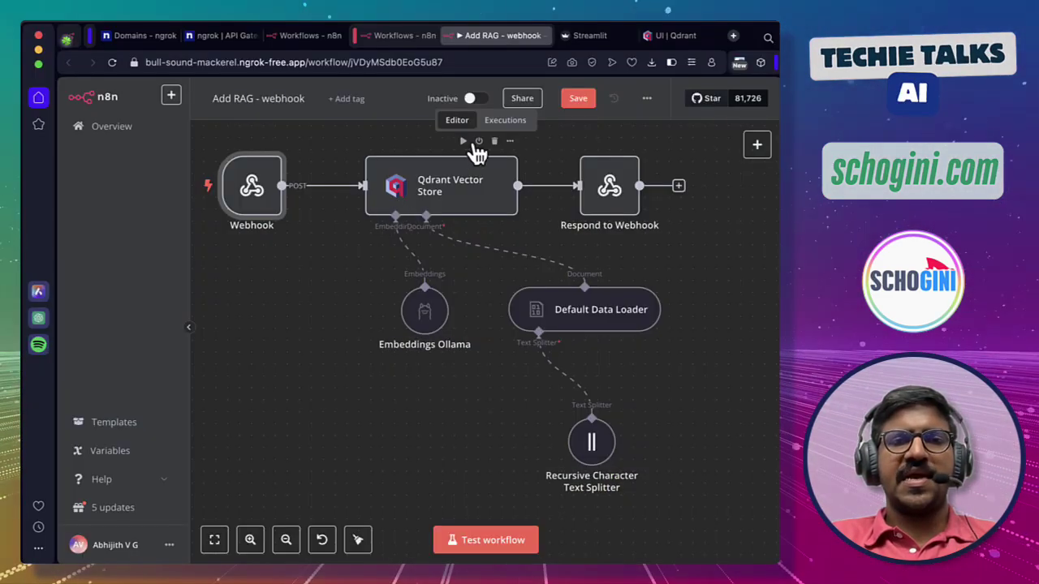
Activate the Add RAG - webhook workflow, acknowledge the notice, and check its executions list before returning to the editor.
left_click(477, 99)
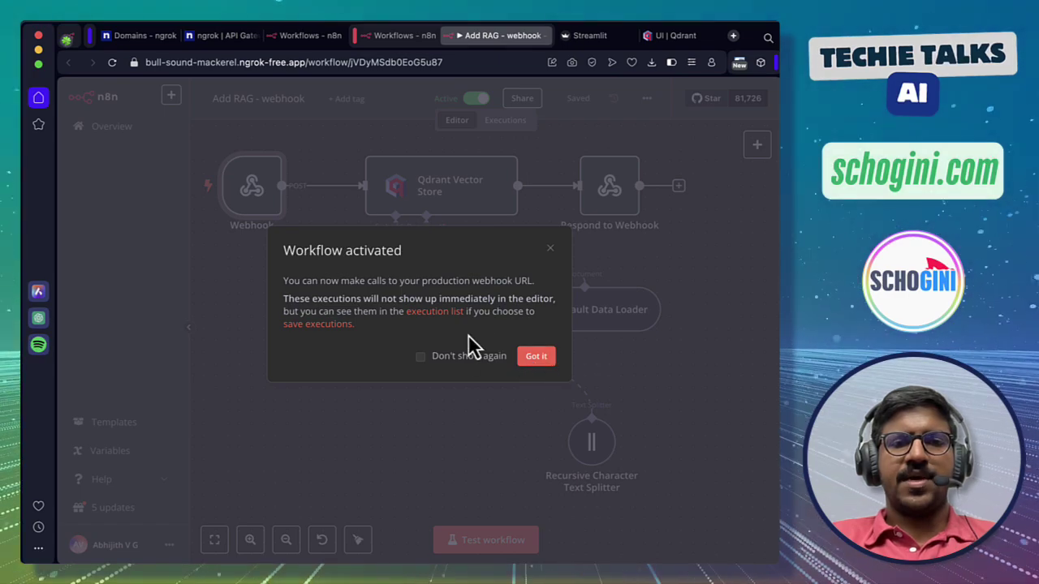
left_click(537, 357)
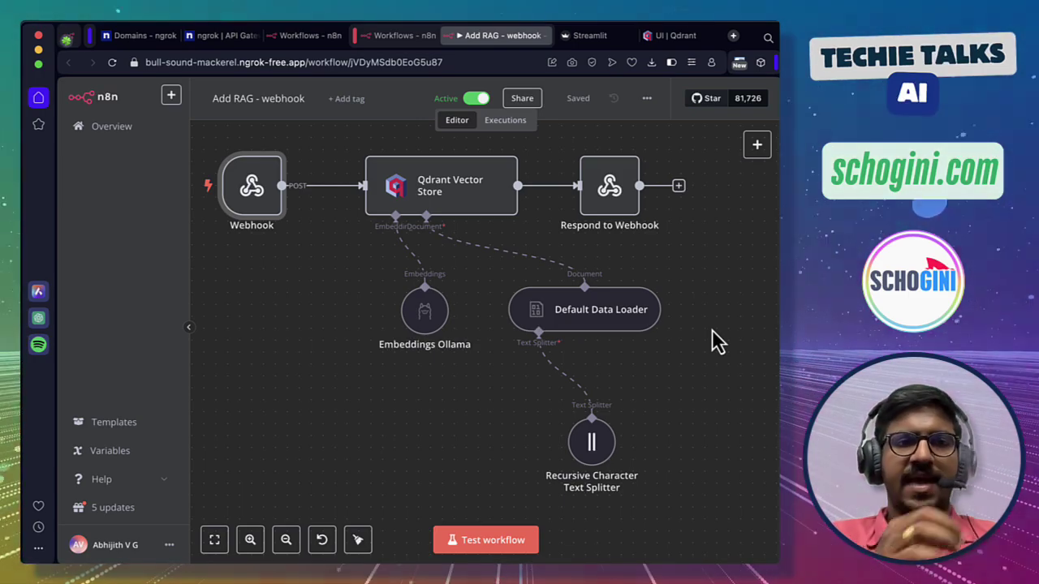
left_click(514, 126)
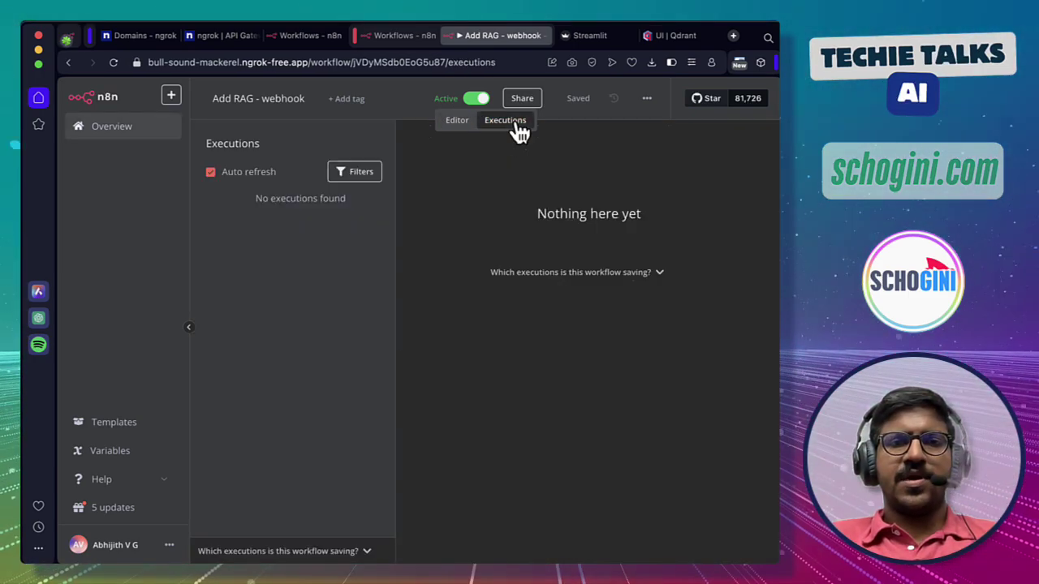
left_click(461, 122)
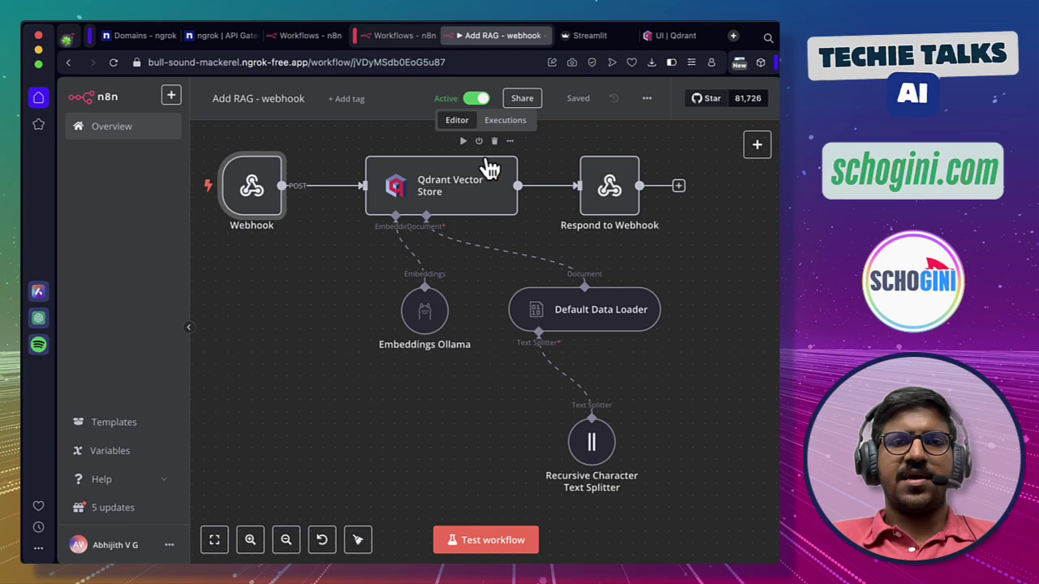
Switch to the Streamlit app, reload it, and set the upload form's collection name to wonders_of_world_new.
left_click(592, 41)
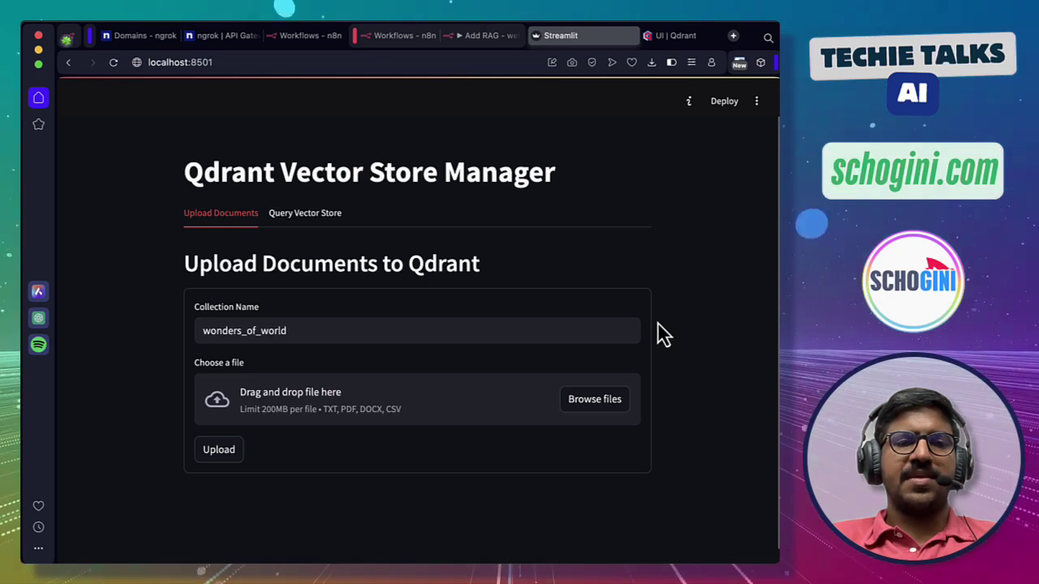
key("super+r")
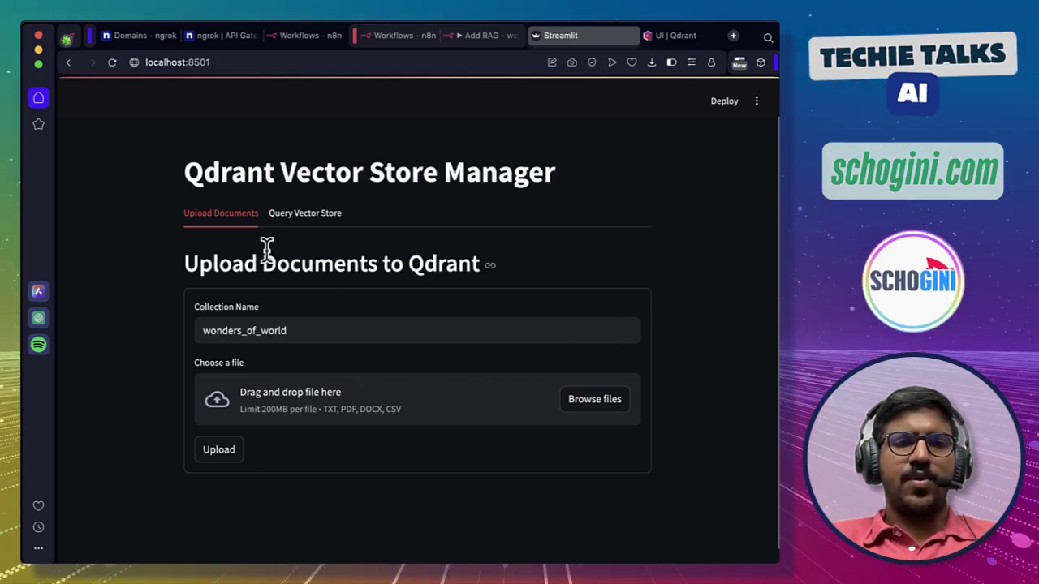
left_click(317, 333)
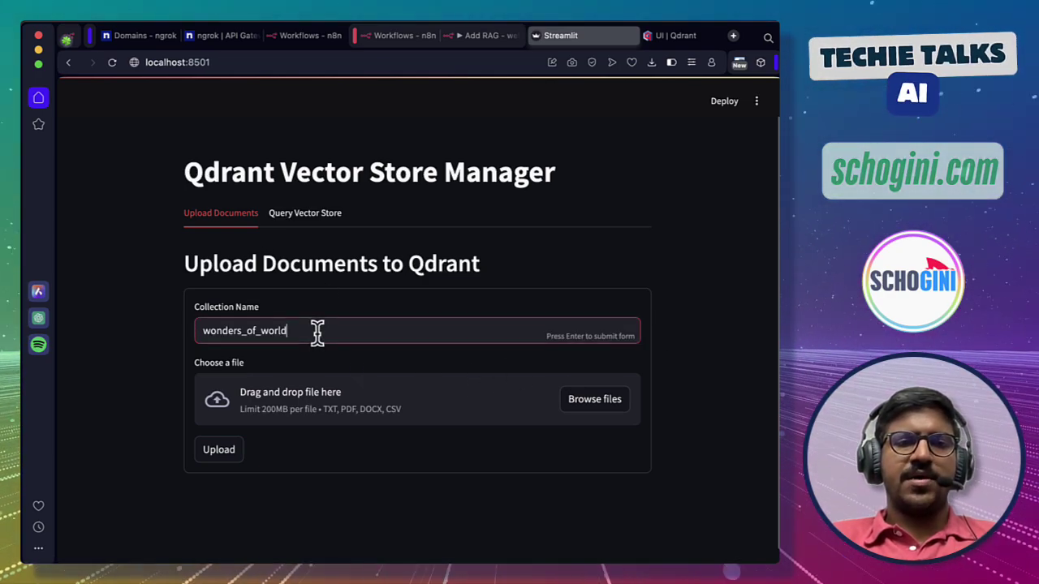
type("_ne")
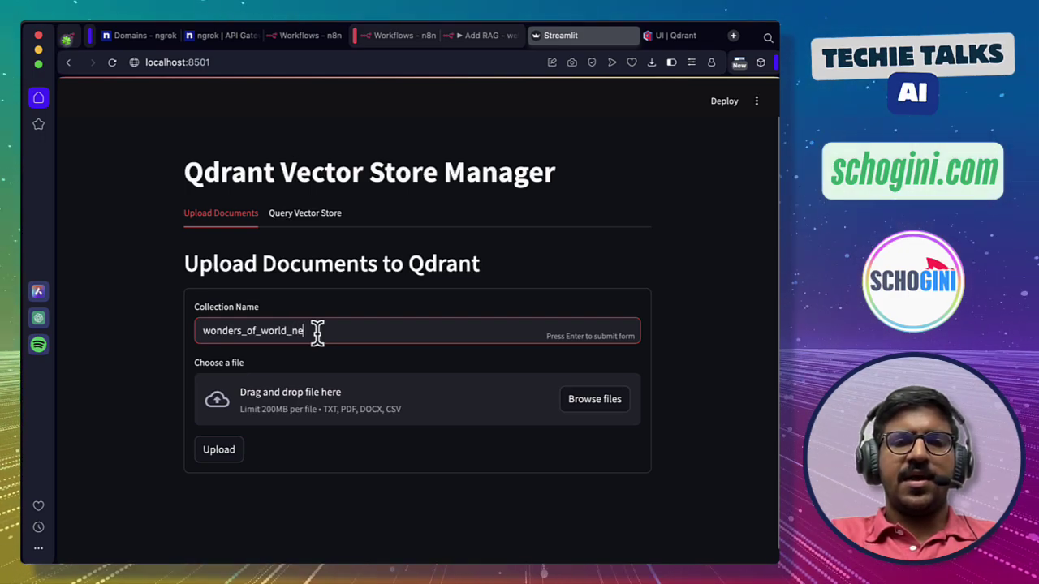
type("w")
left_click(617, 281)
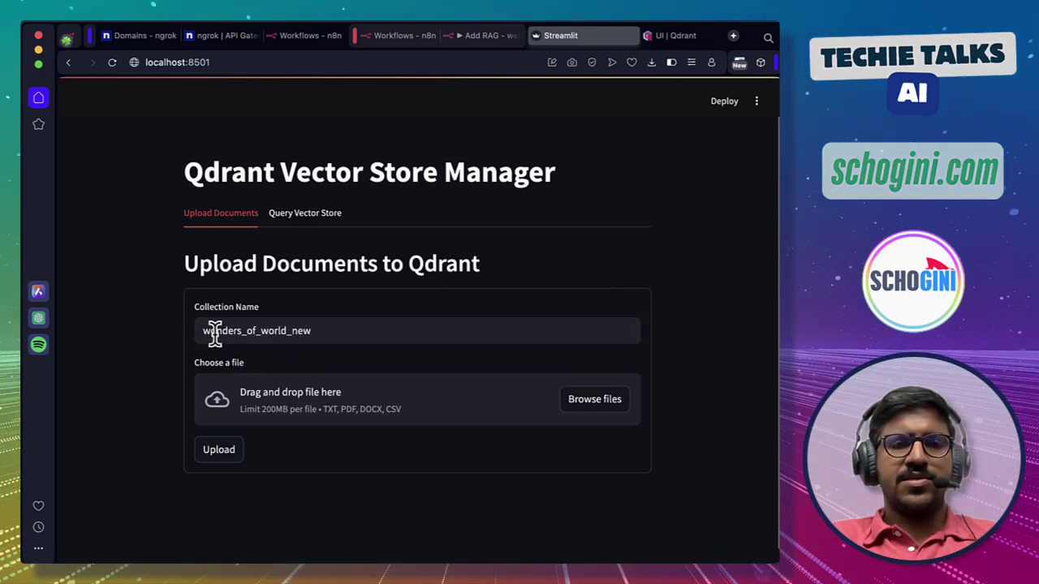
Choose the file wonders_of_world rev3.csv and upload it to Qdrant.
left_click(590, 406)
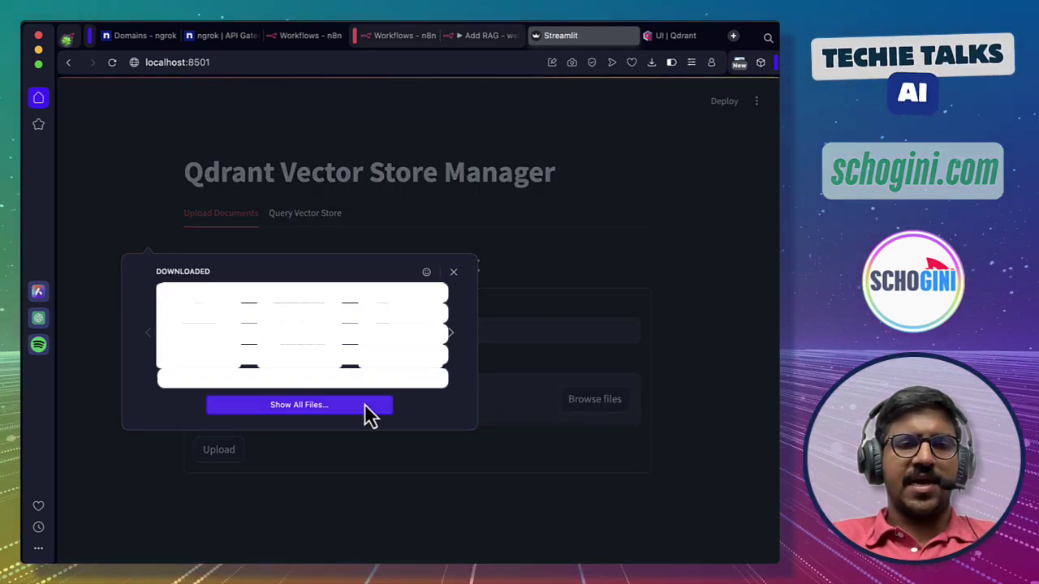
left_click(349, 377)
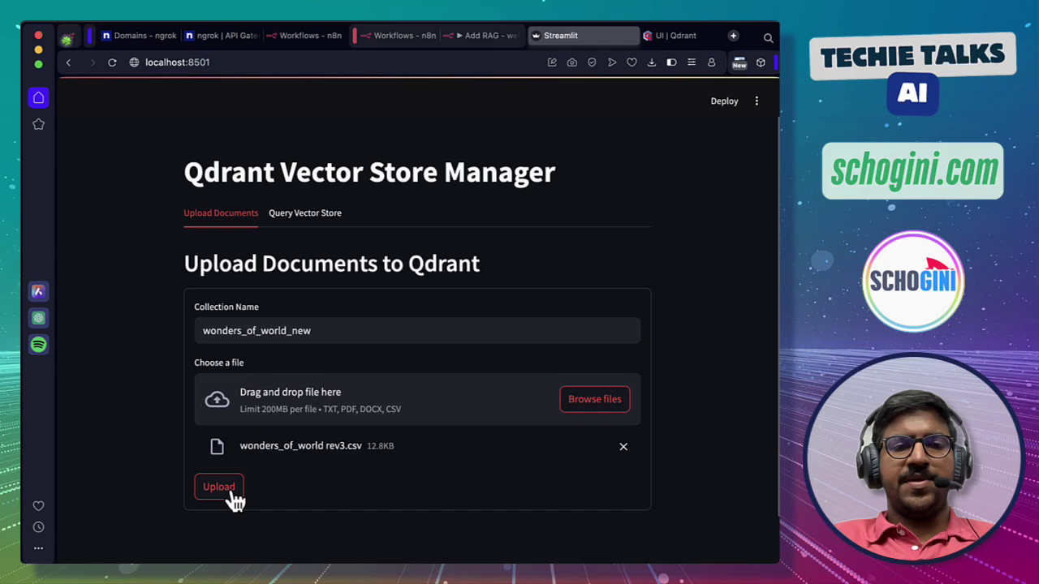
left_click(232, 497)
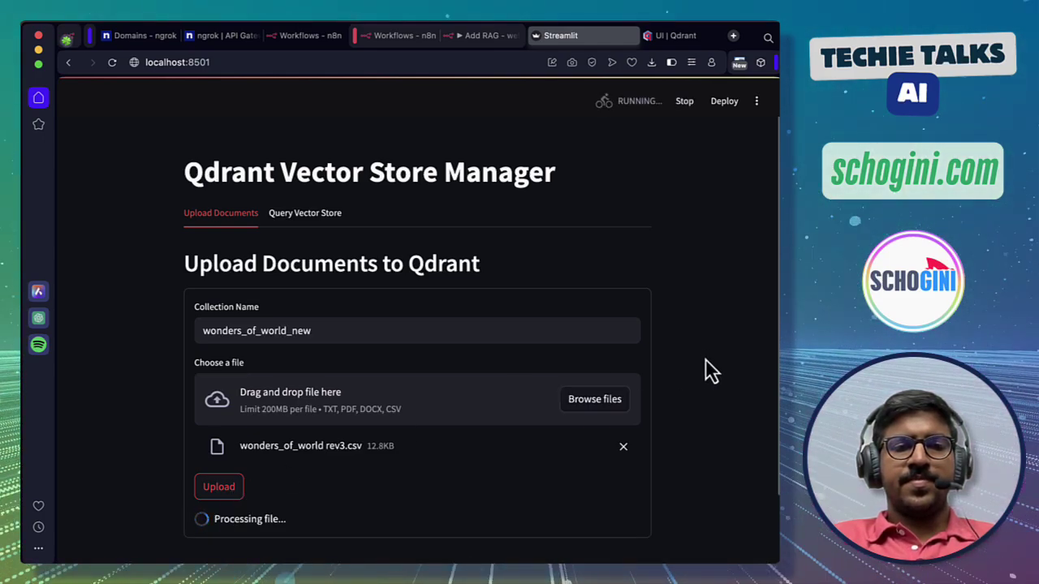
Examine the upload result and the success, message and collection fields of the returned JSON.
scroll(706, 359, "down", 5)
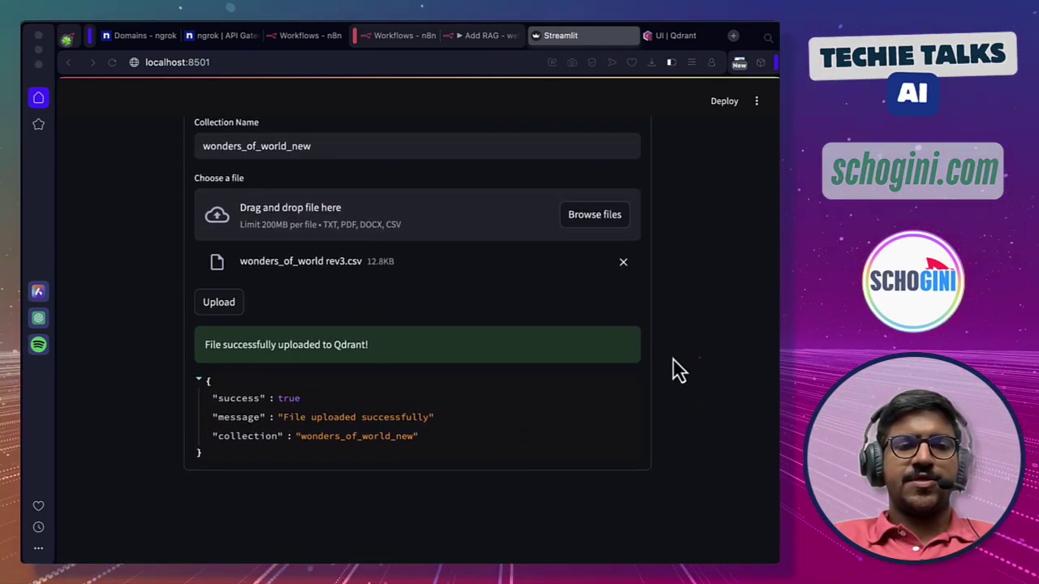
mouse_move(188, 323)
left_mouse_down()
mouse_move(286, 367)
mouse_move(409, 365)
left_mouse_up()
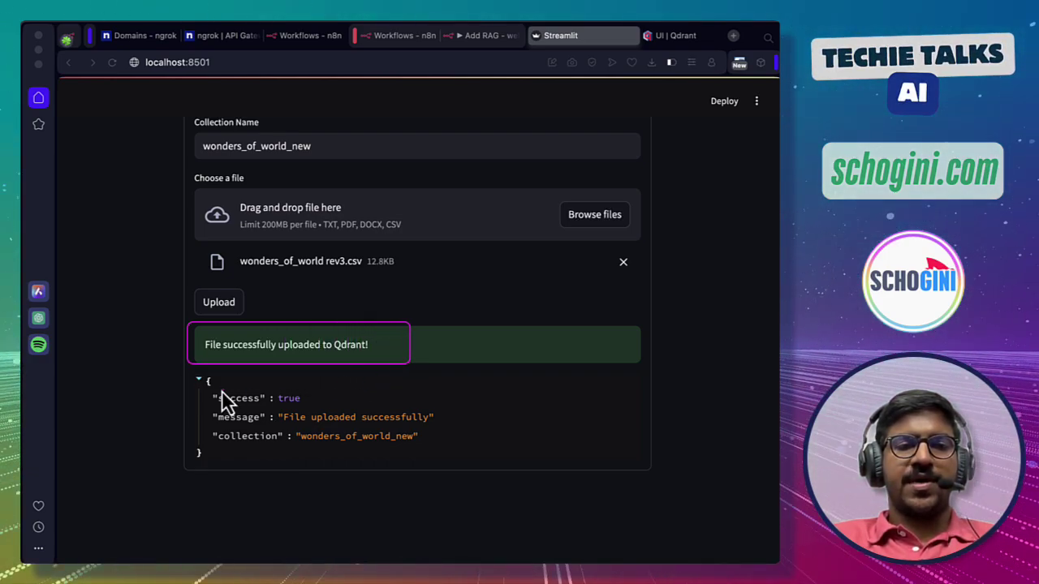
mouse_move(221, 427)
left_mouse_down()
mouse_move(316, 464)
mouse_move(481, 460)
left_mouse_up()
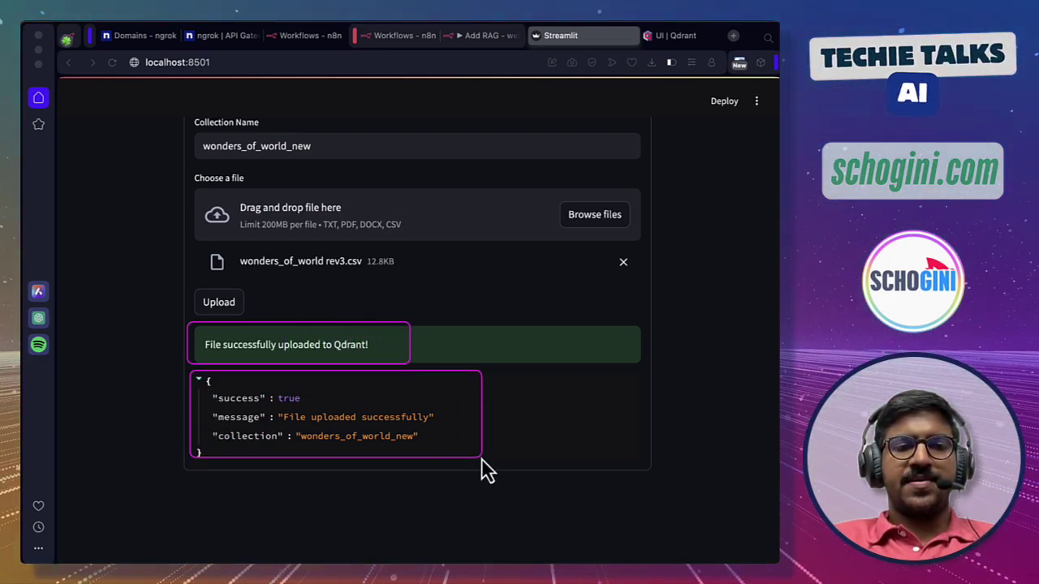
left_click_drag(280, 403, 446, 424)
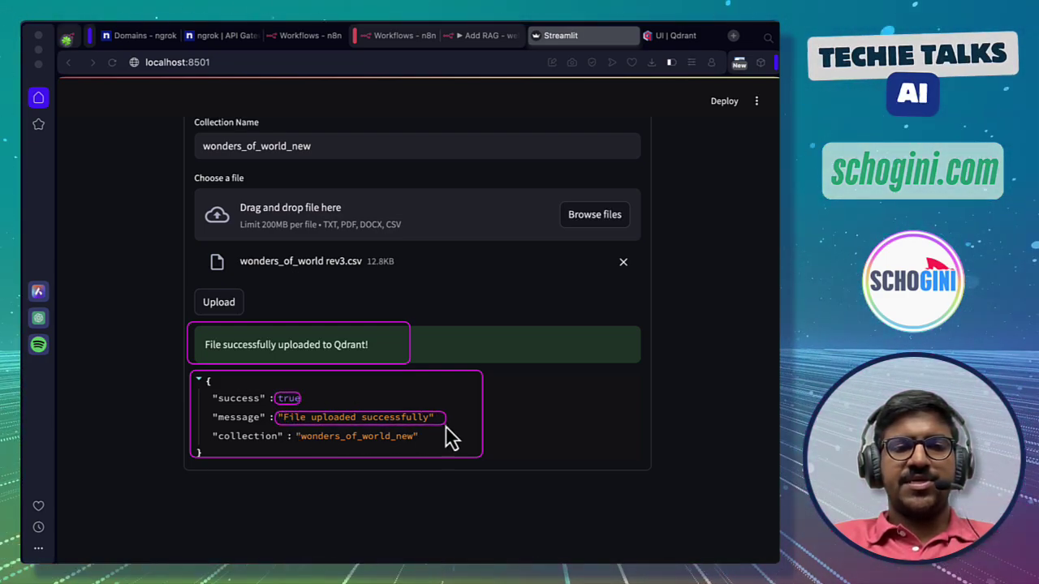
left_click_drag(294, 431, 431, 445)
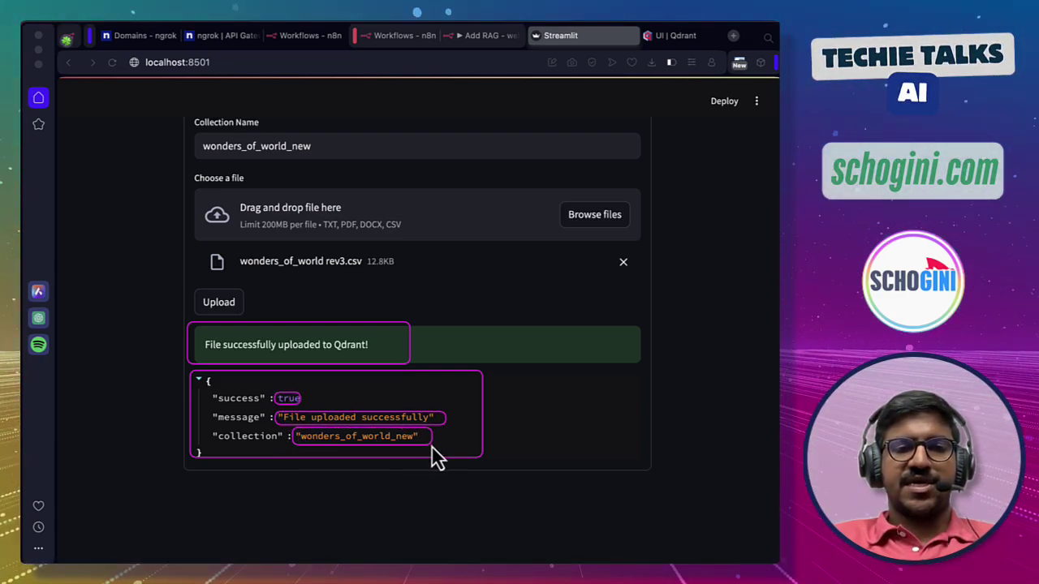
key("Escape")
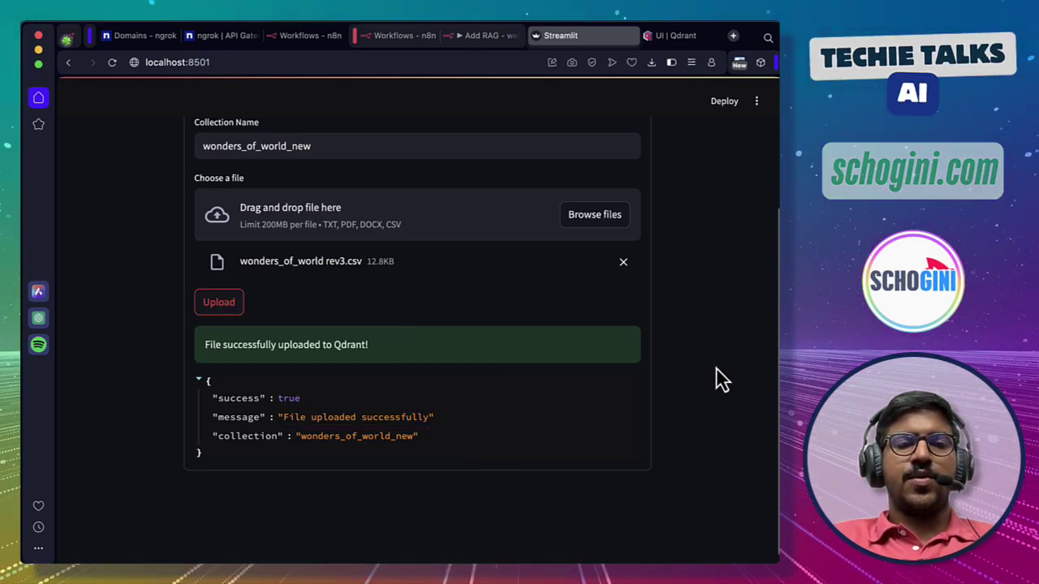
Review the workflow's executions in n8n, and refresh the collections list in the Qdrant dashboard.
left_click(484, 37)
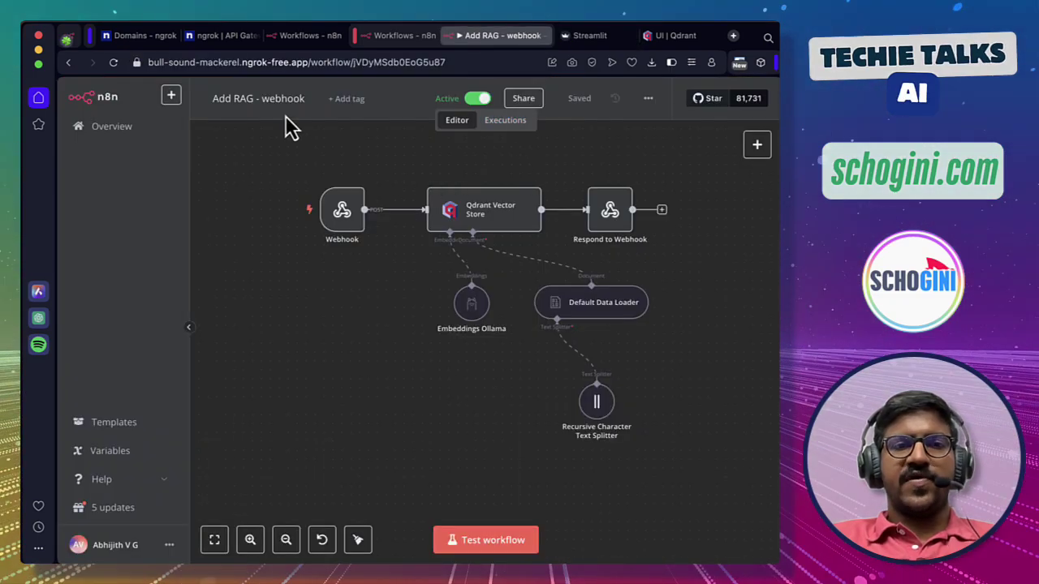
left_click(505, 121)
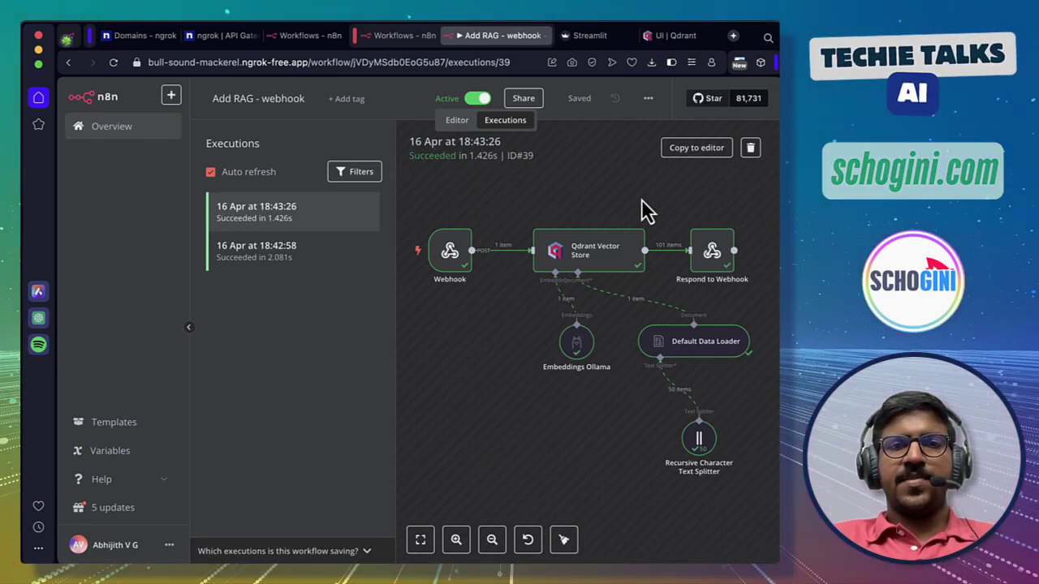
left_click(670, 36)
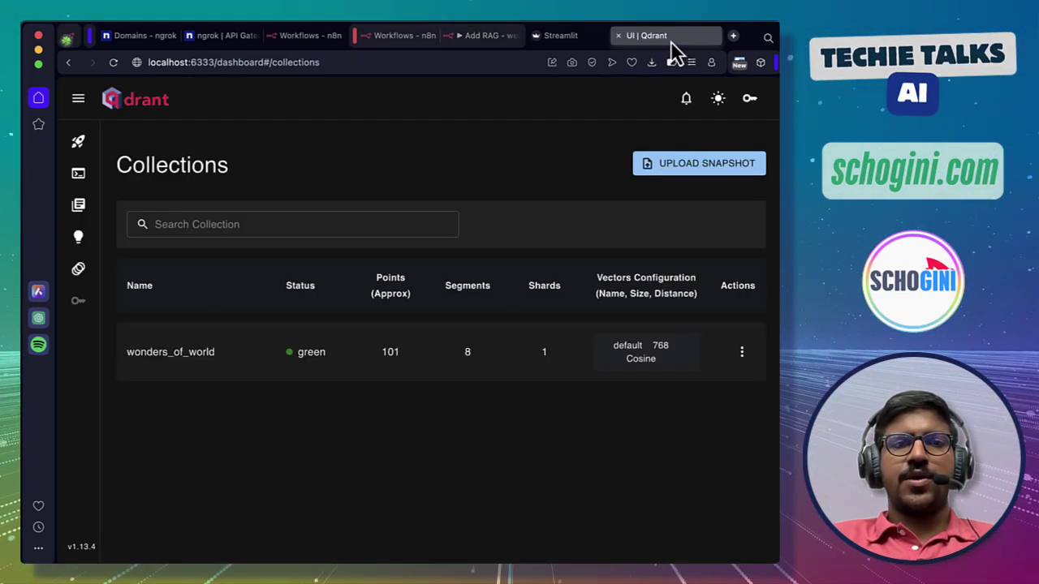
key("super+r")
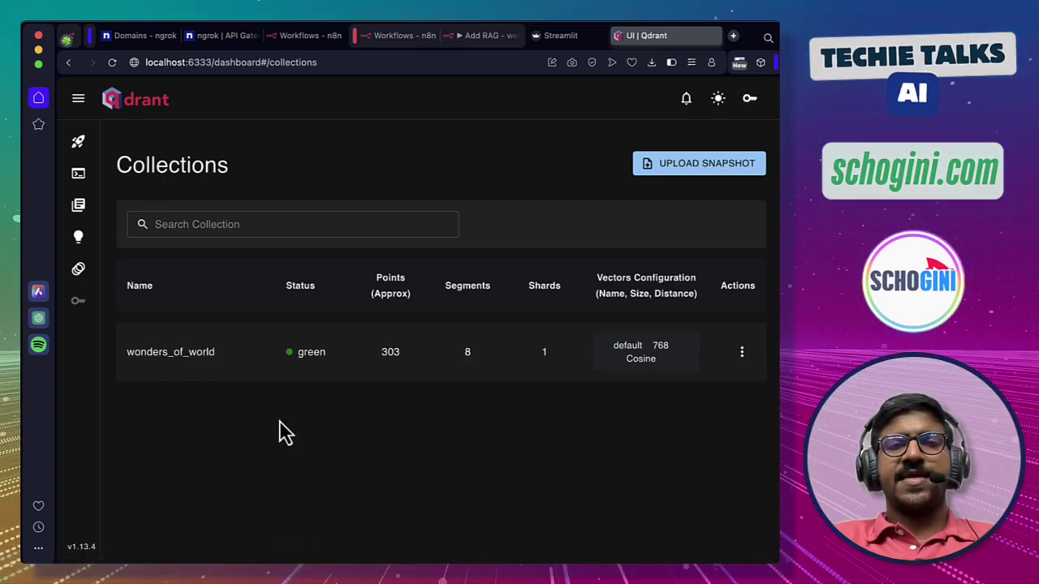
Compare the collection set in n8n's Qdrant Vector Store node with the collections listed in the Qdrant dashboard, ending back in n8n.
left_click(490, 41)
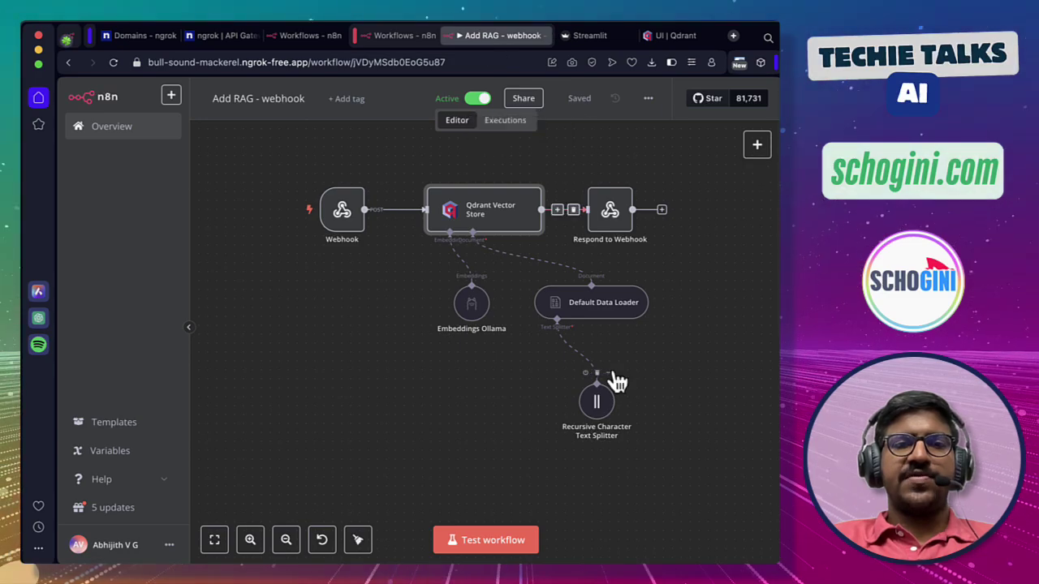
scroll(506, 325, "right", 2)
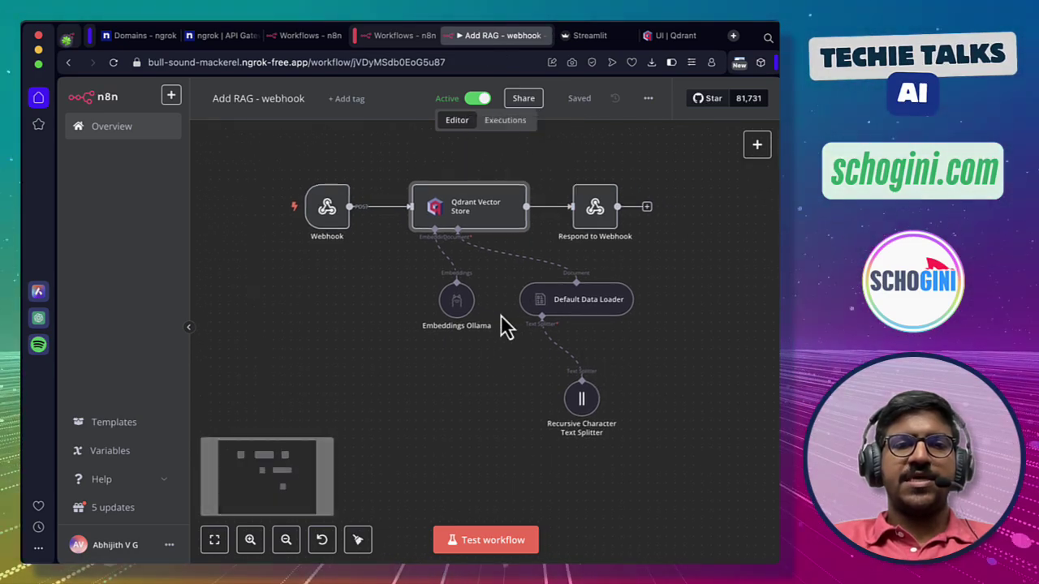
double_click(471, 223)
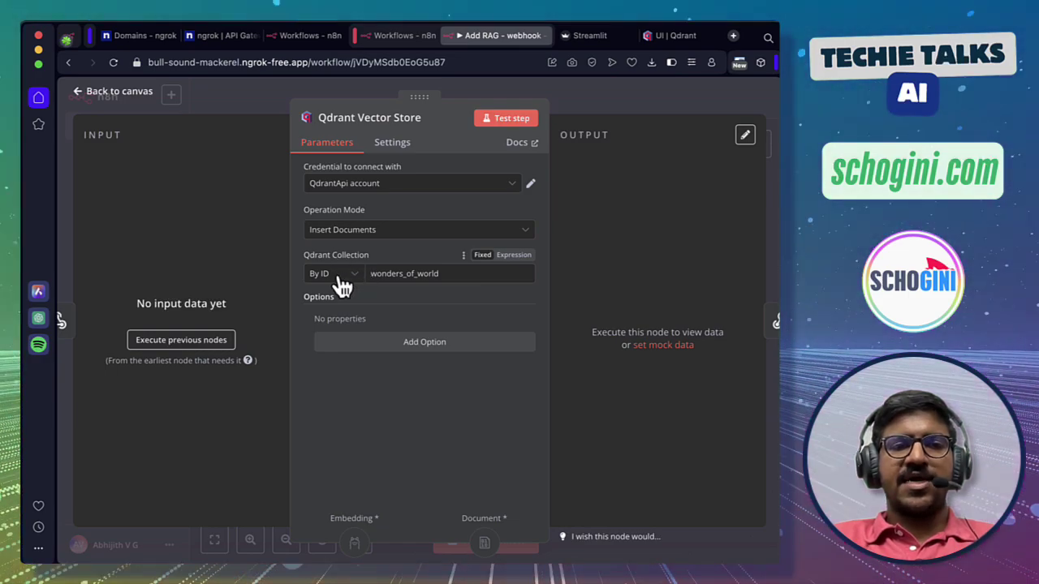
double_click(399, 273)
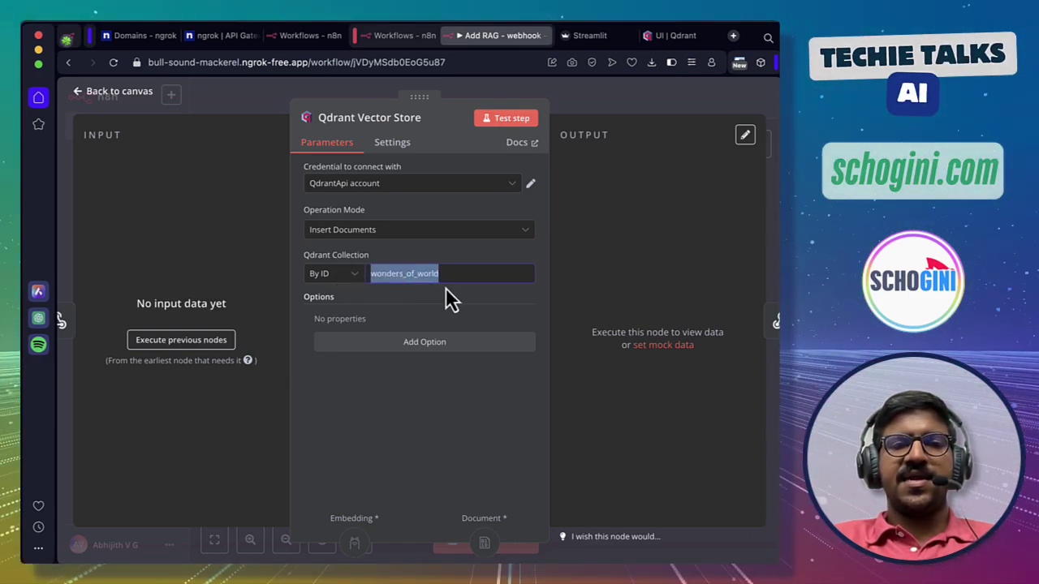
left_click(463, 301)
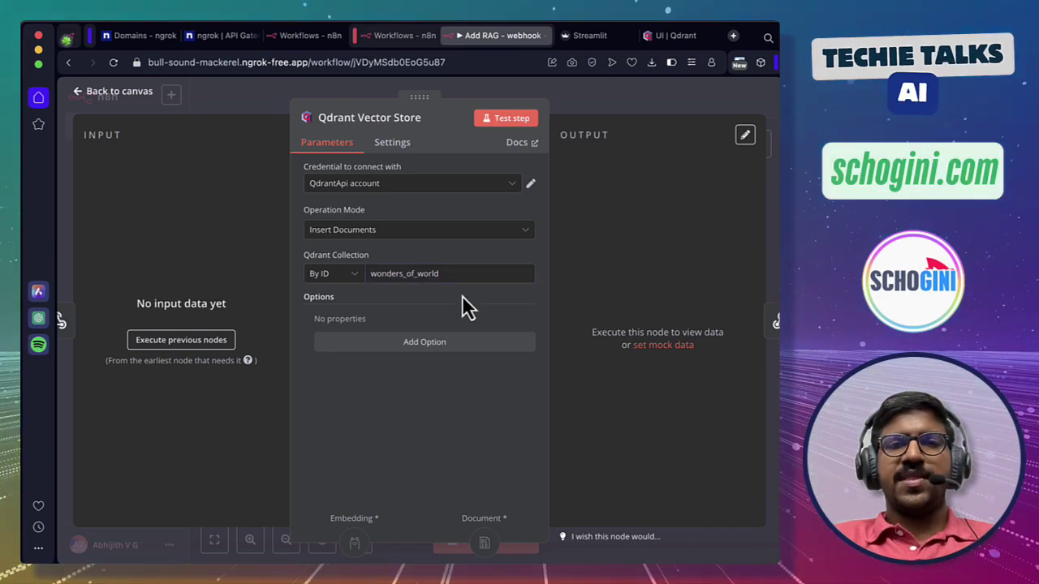
left_click(660, 37)
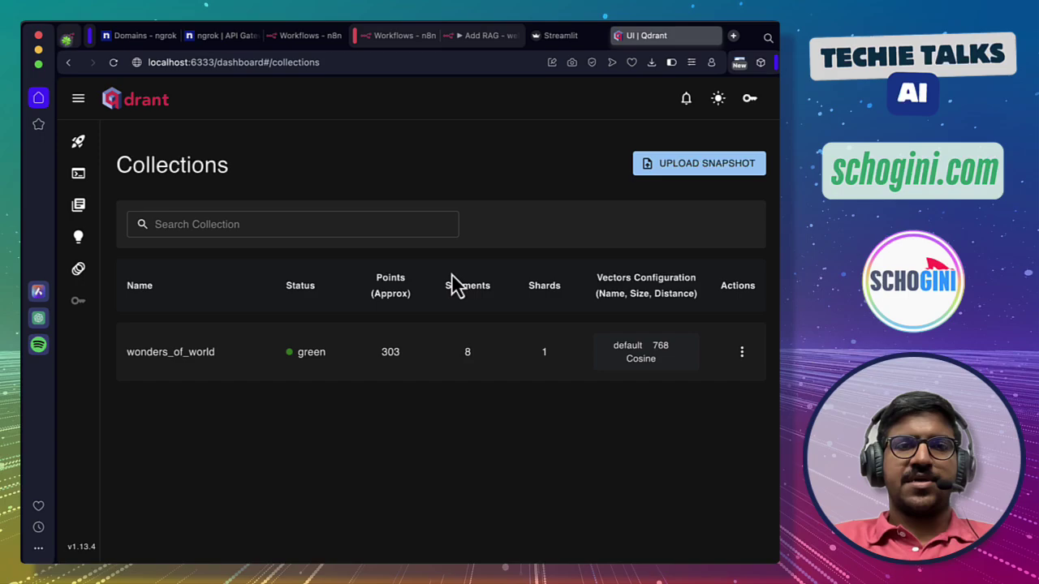
mouse_move(484, 40)
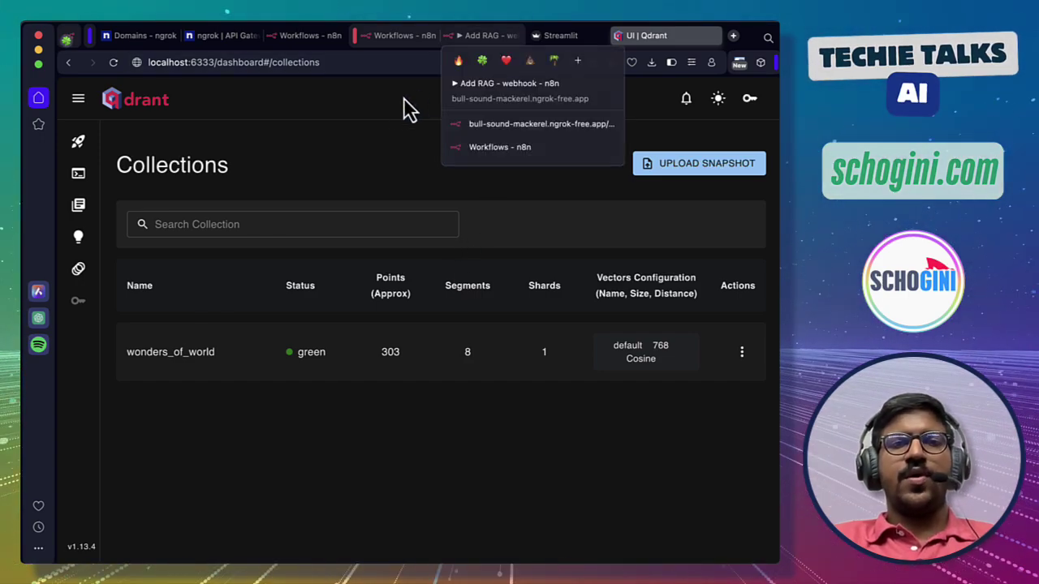
left_click(485, 39)
left_click(518, 99)
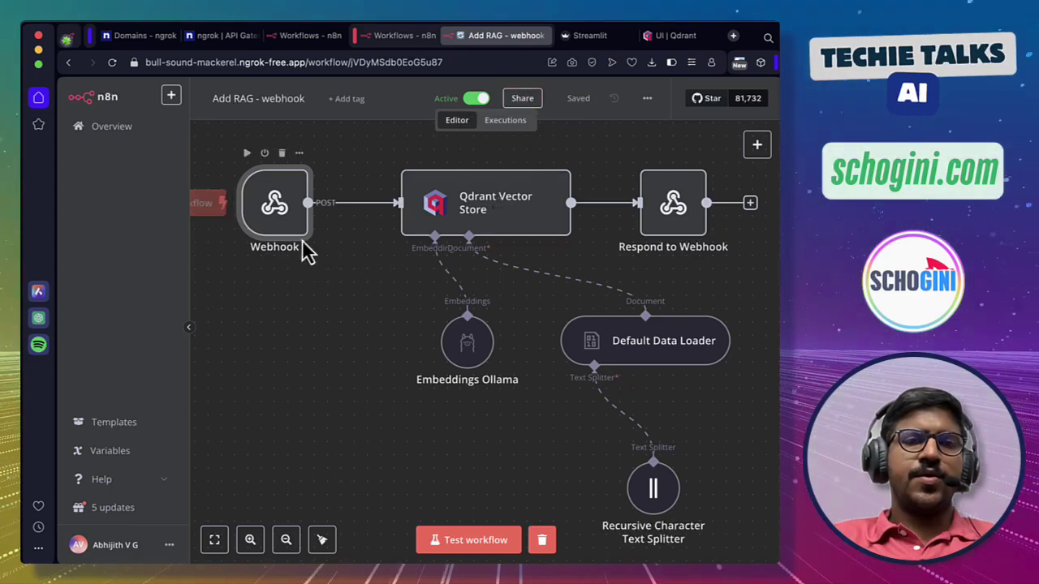
Open the Webhook node, start listening for a test event, and copy the test URL.
double_click(274, 205)
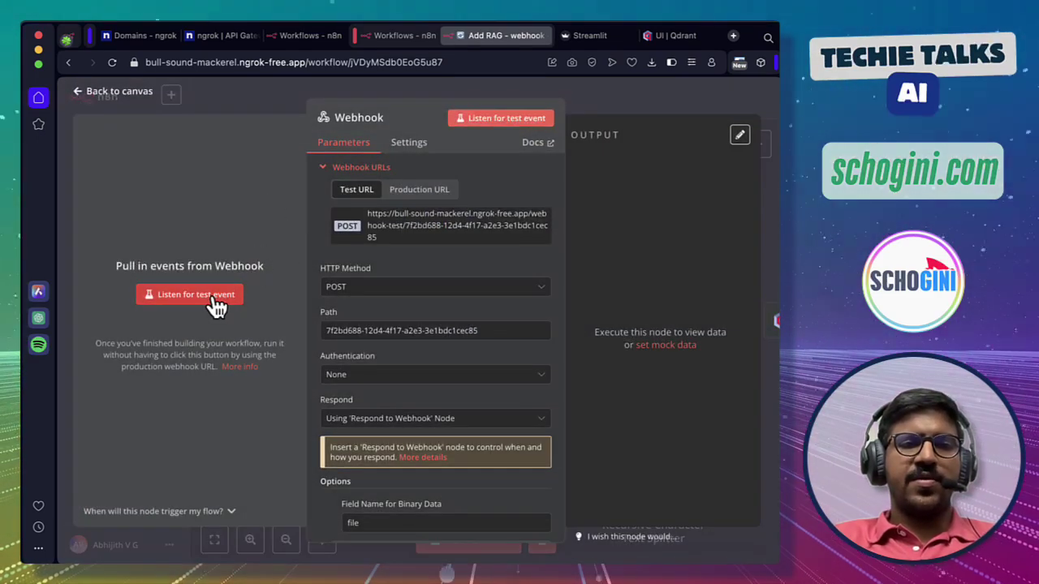
left_click(214, 302)
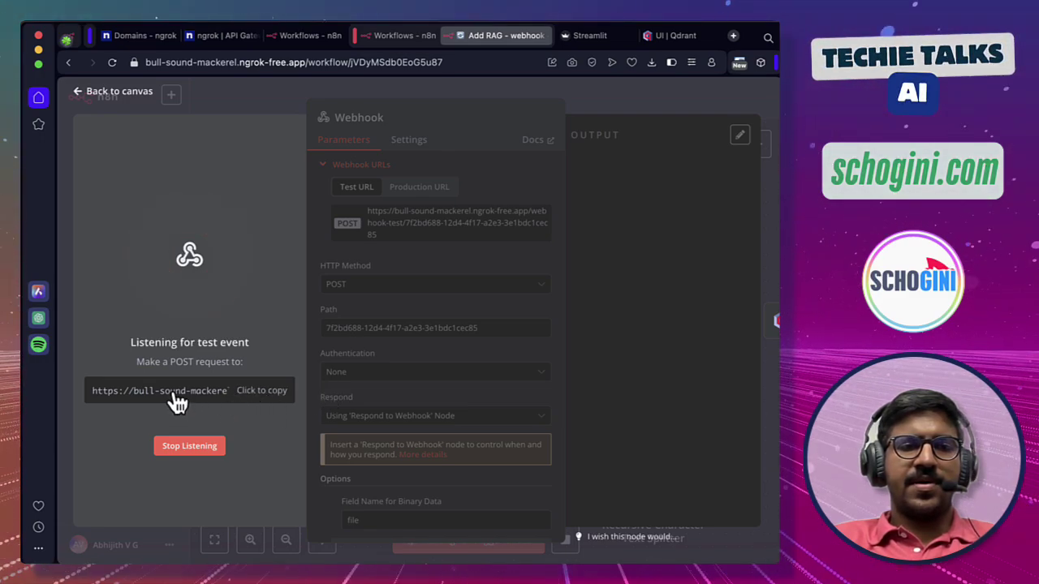
left_click(277, 398)
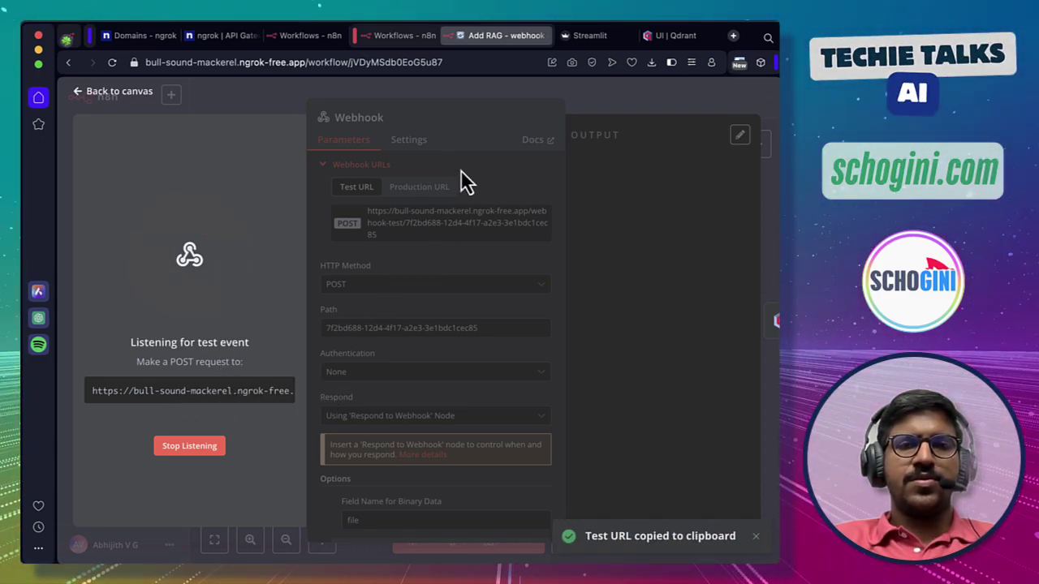
Switch to the code editor and open the Streamlit app's app.py.
key("super+Tab")
key("super+Tab")
key("super+Tab")
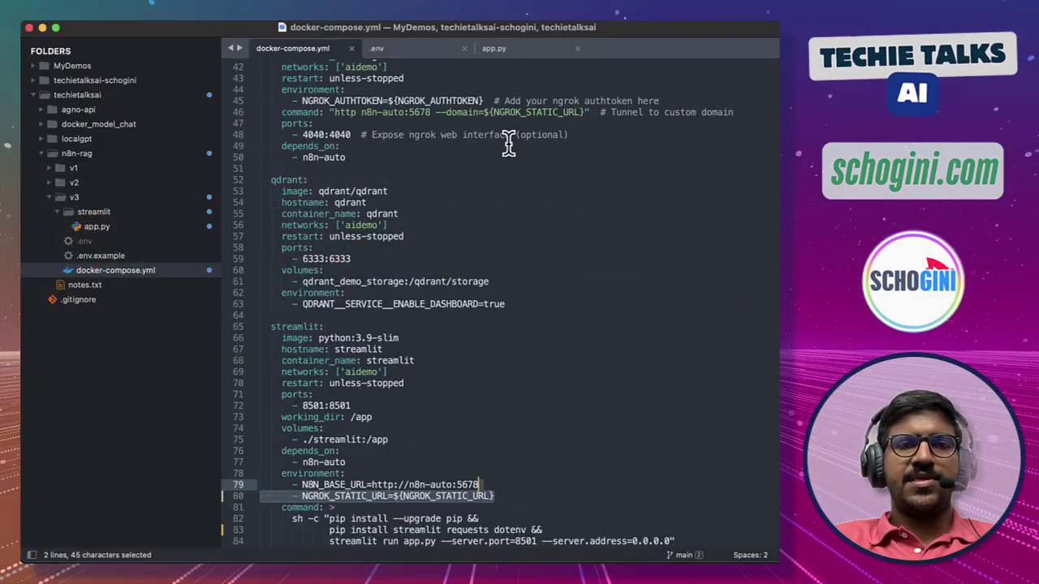
left_click(518, 56)
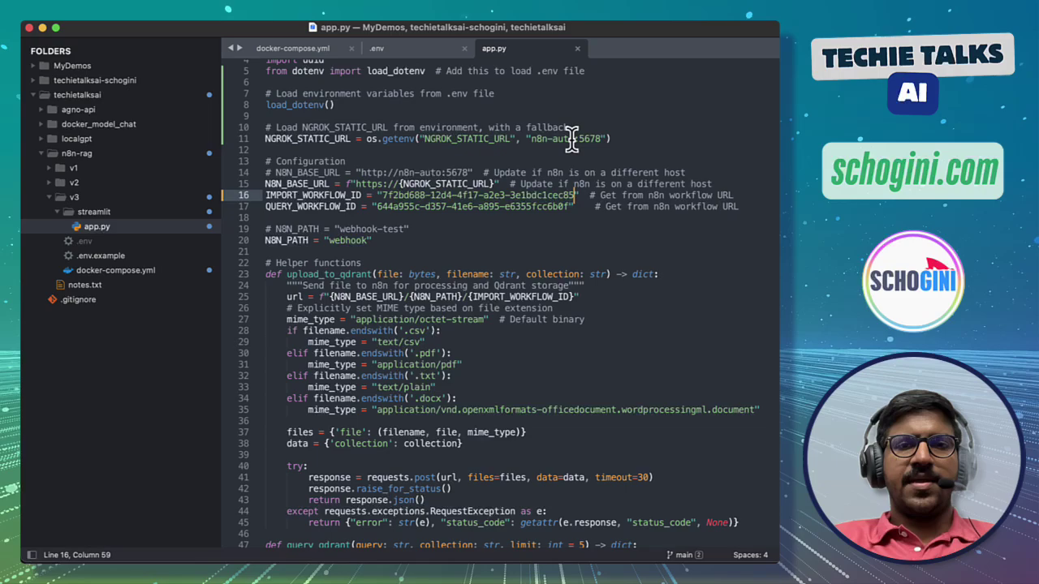
left_click(434, 228)
key("Return")
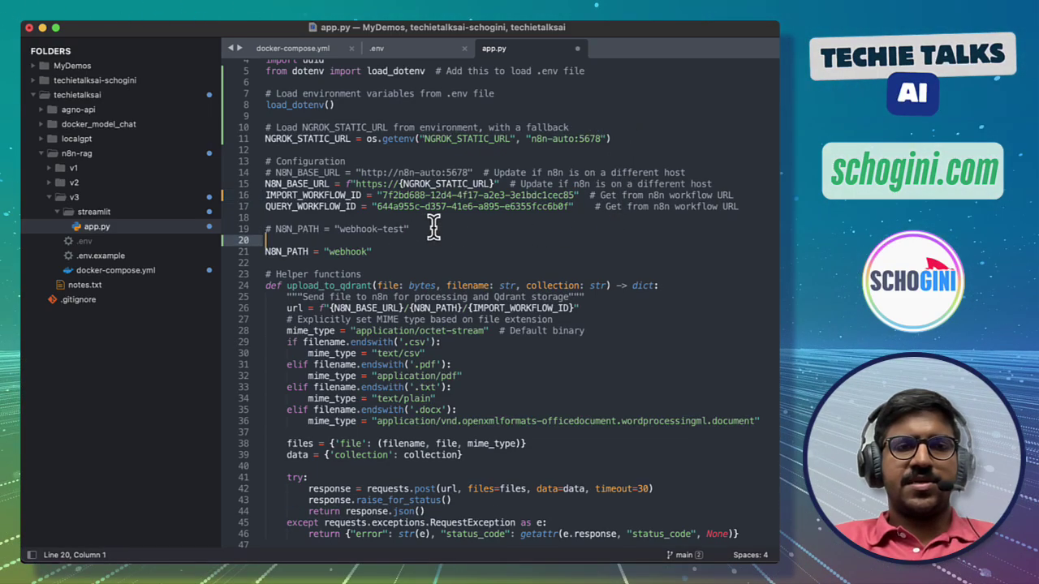
key("super+v")
key("super+z")
key("super+z")
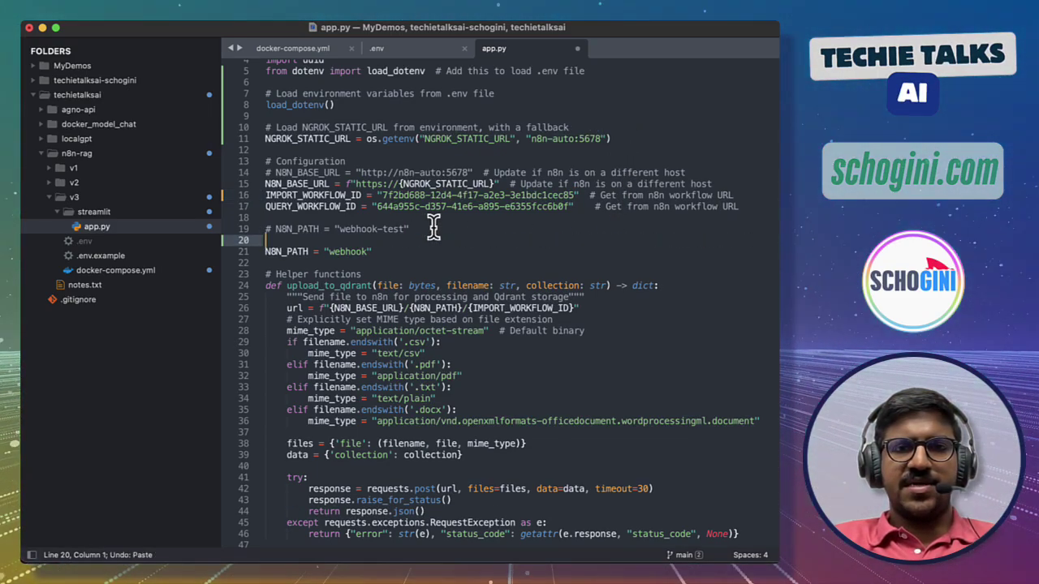
Activate the N8N_PATH = "webhook-test" line in app.py, comment out the "webhook" line, and save the file.
key("super+z")
key("super+z")
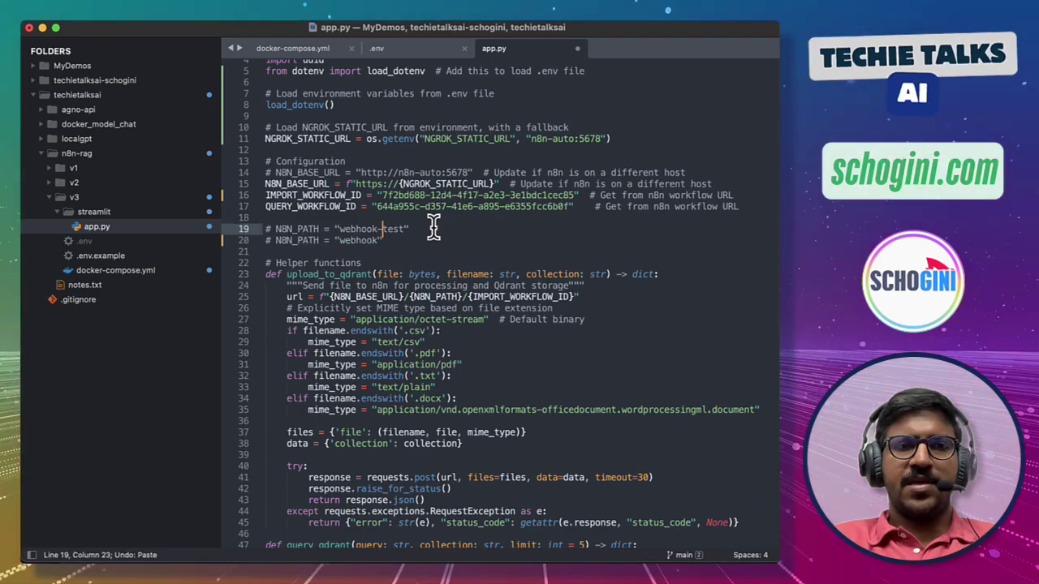
key("super+s")
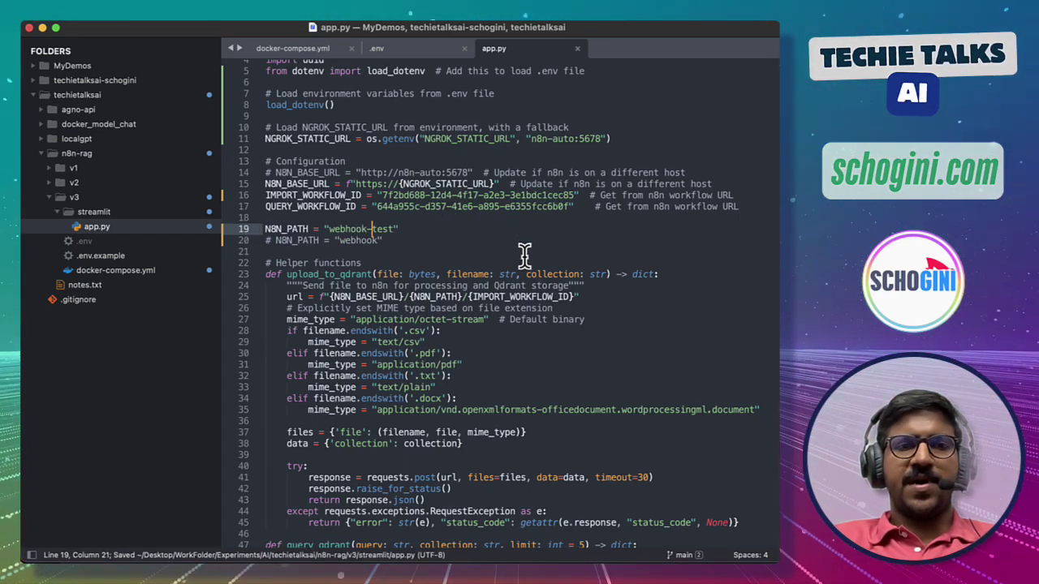
Reload the Streamlit app in the browser and upload wonders_of_world rev3.csv with the collection name wonders_of_world_new.
key("super+Tab")
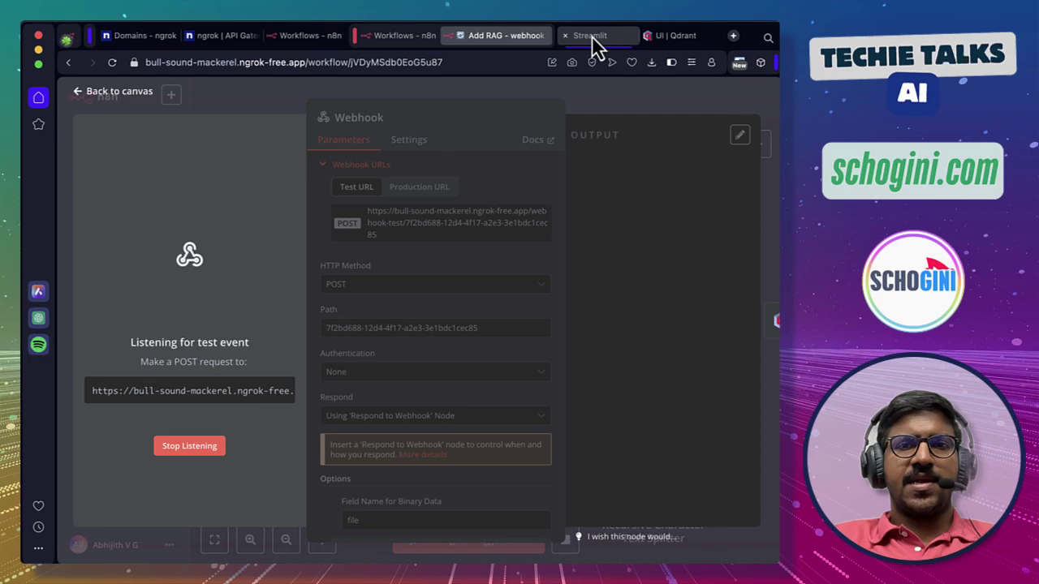
left_click(591, 37)
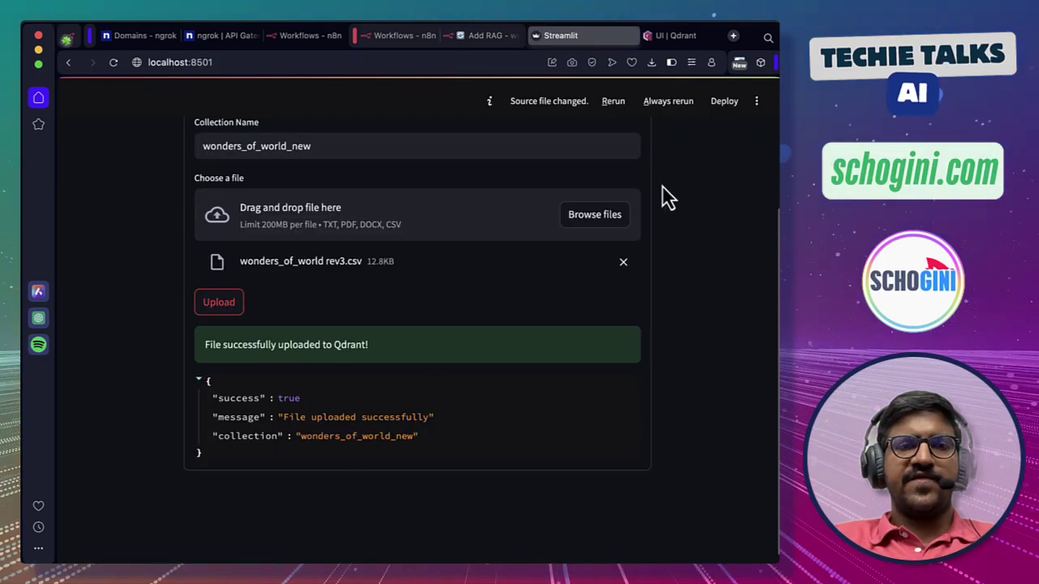
key("super+r")
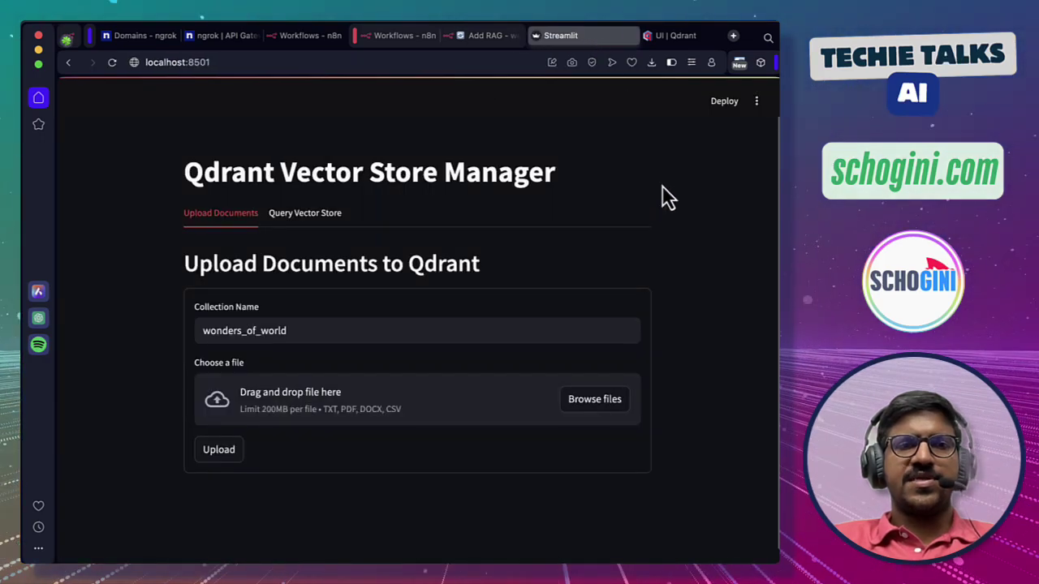
left_click(596, 408)
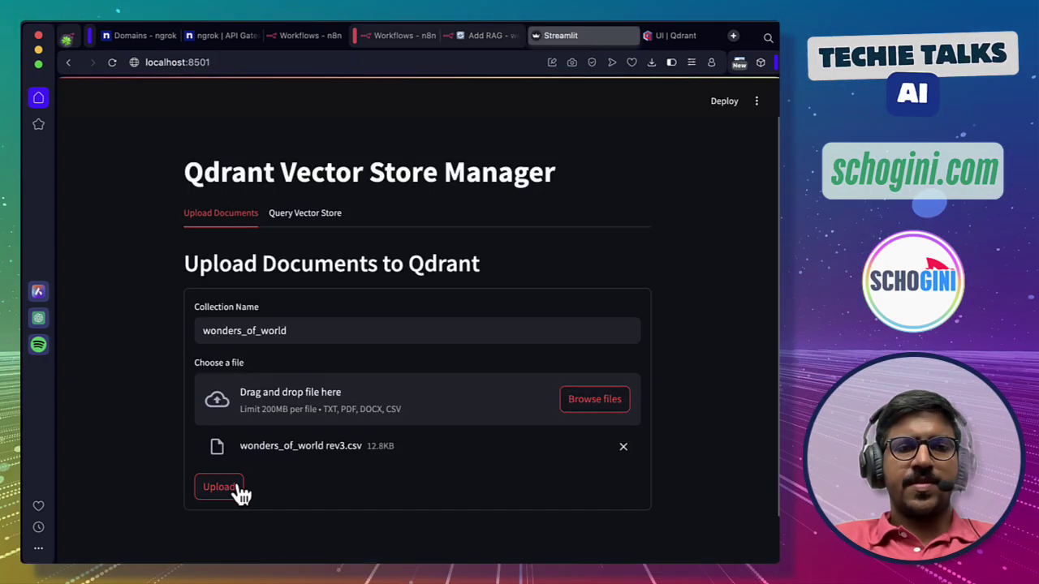
left_click(309, 327)
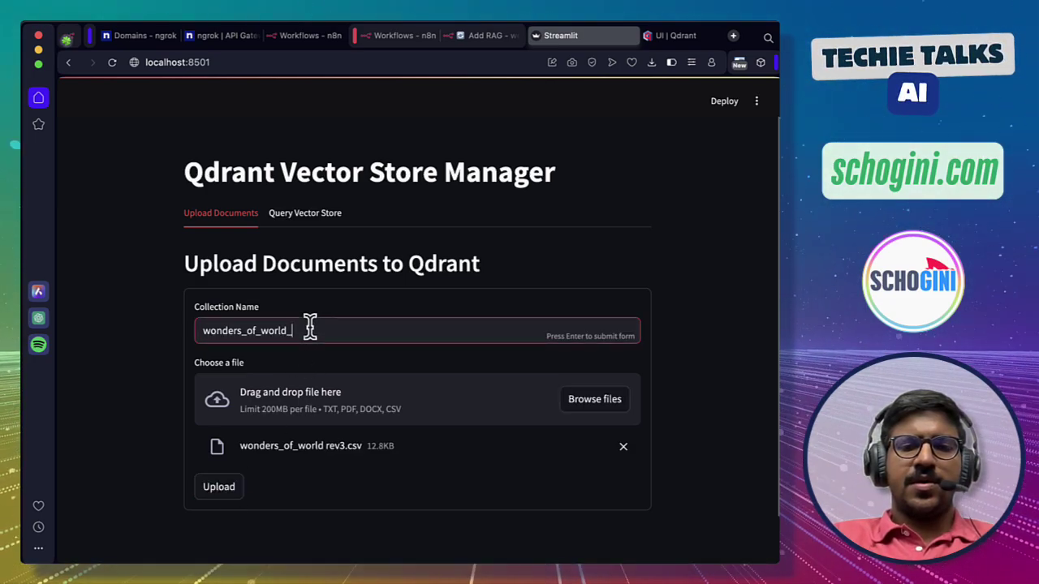
type("_new")
left_click(324, 503)
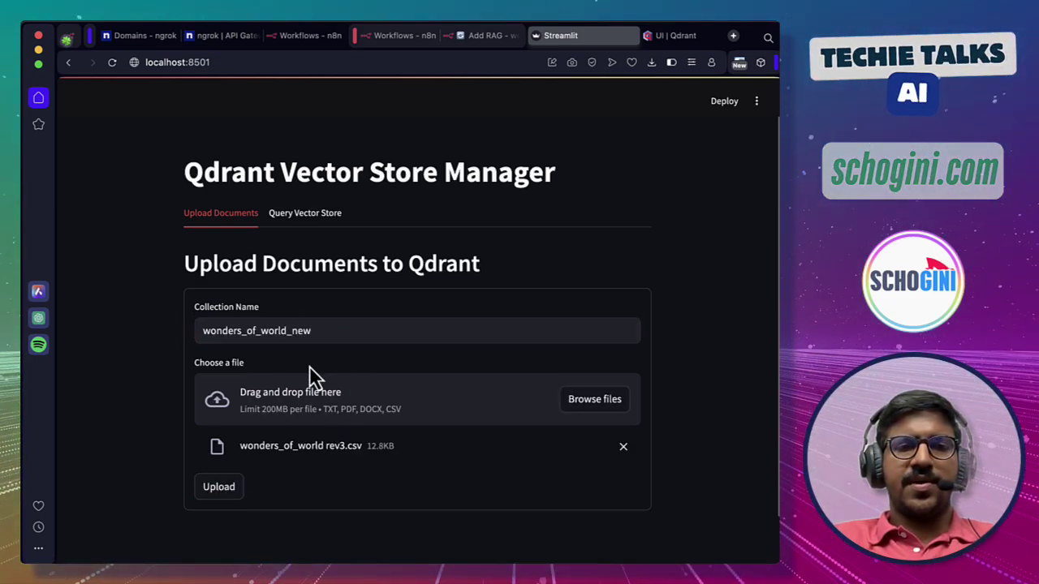
left_click(226, 503)
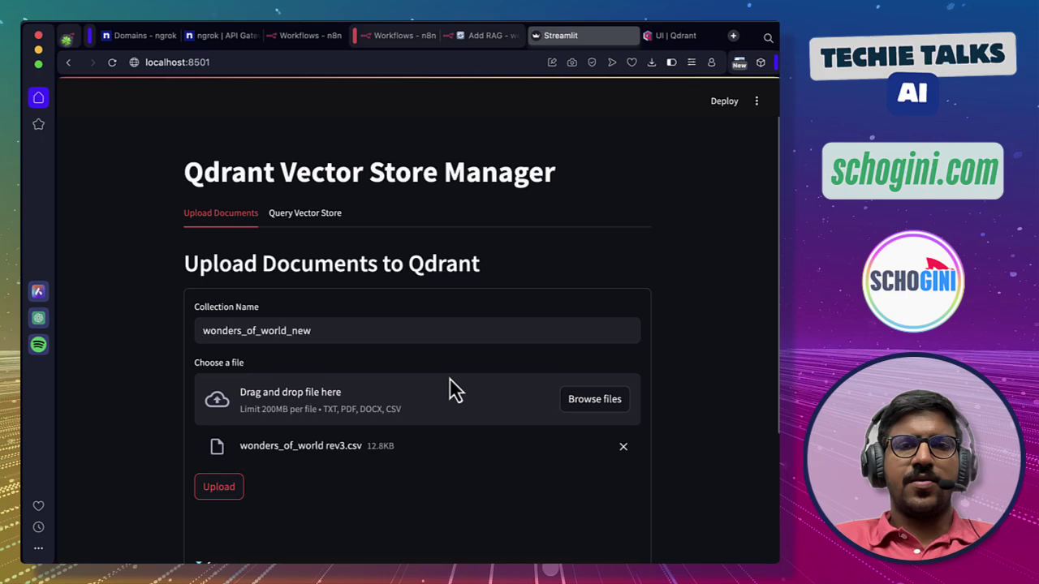
In n8n, open the Qdrant Vector Store node and examine the webhook input's schema, especially the collection field under body.
left_click(486, 36)
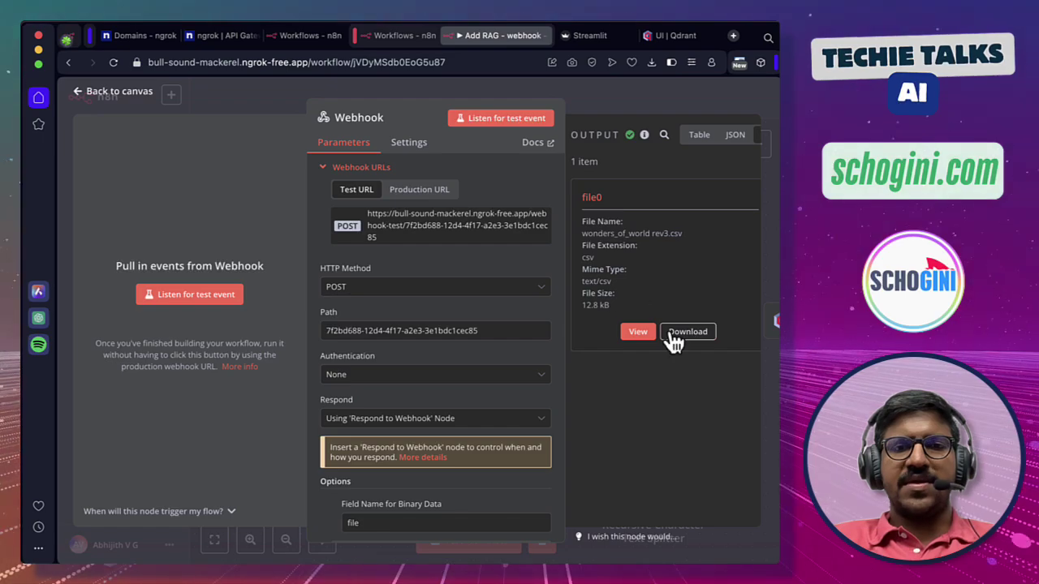
left_click(686, 98)
double_click(513, 207)
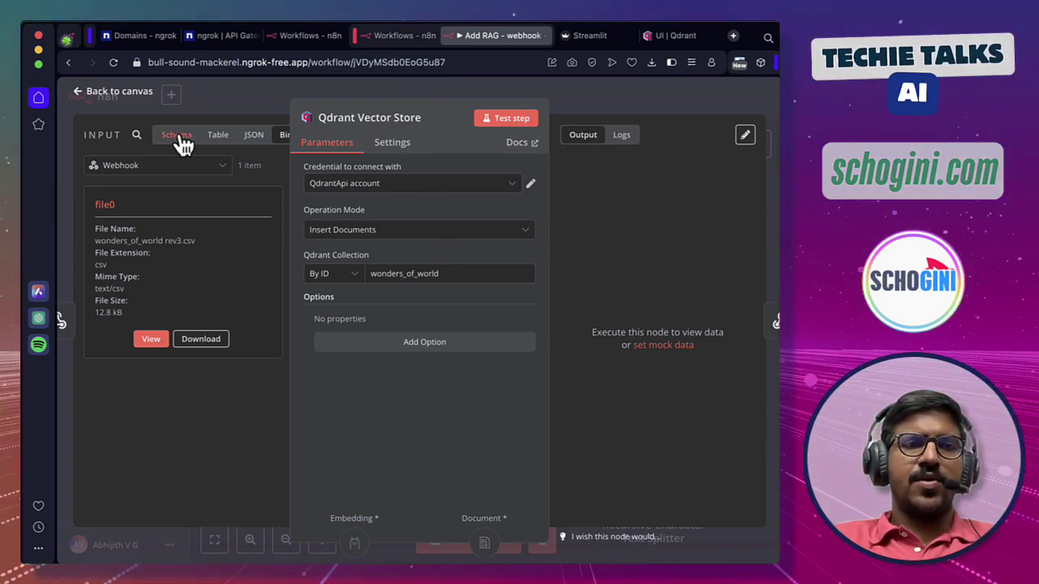
left_click(179, 136)
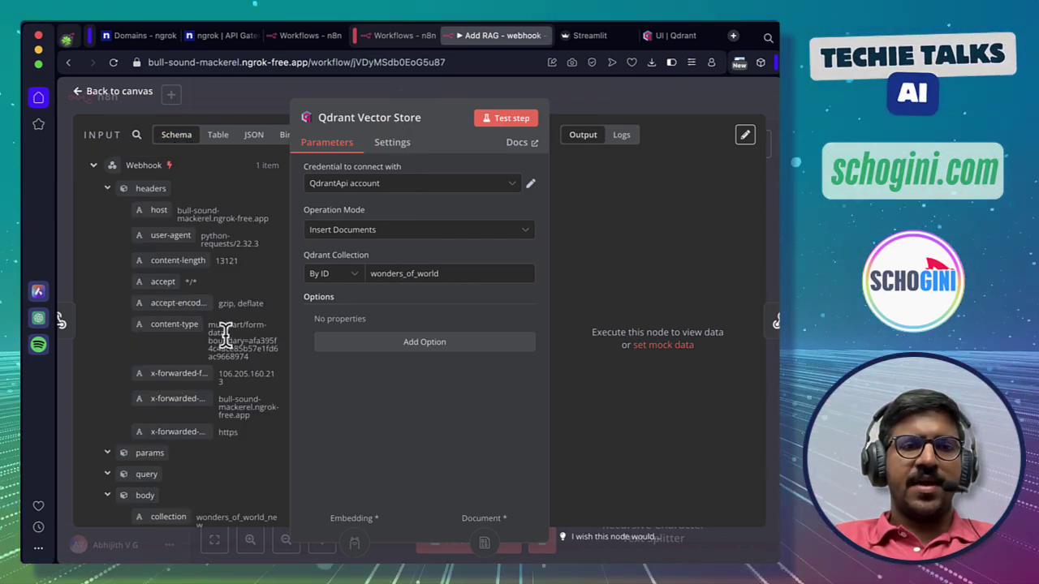
scroll(231, 337, "down", 3)
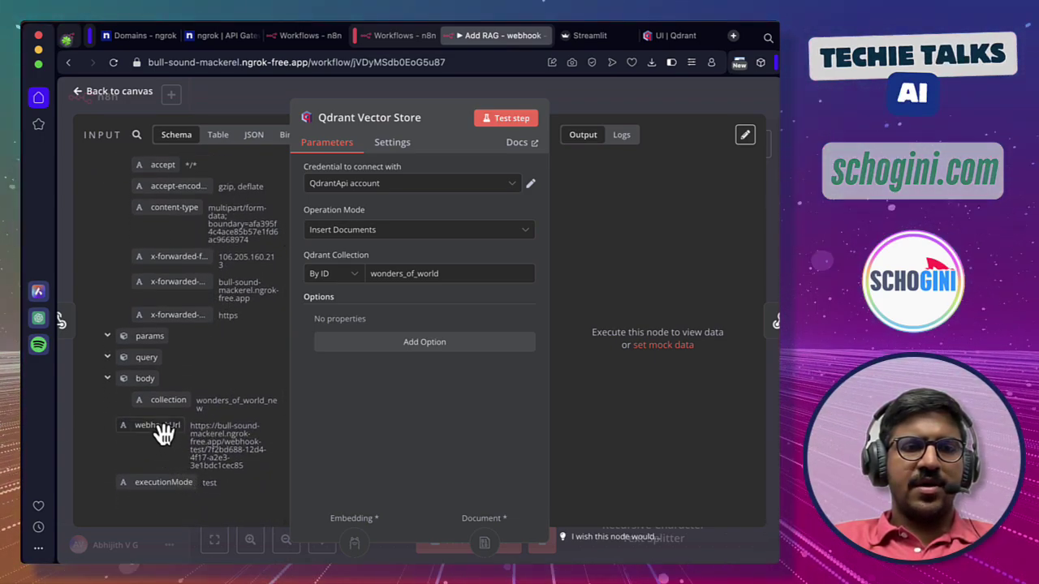
scroll(167, 378, "up", 1)
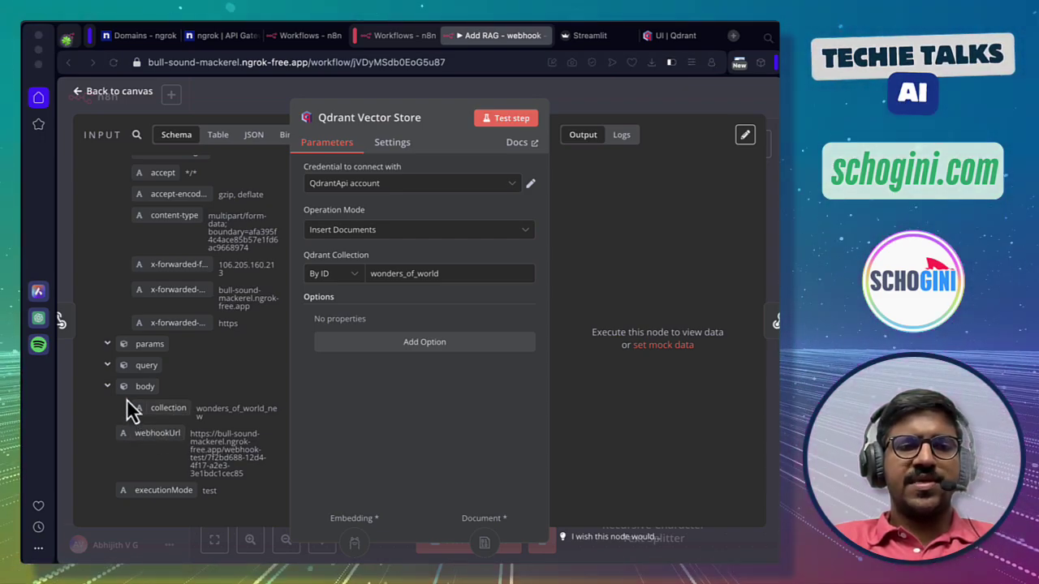
left_click_drag(132, 411, 202, 430)
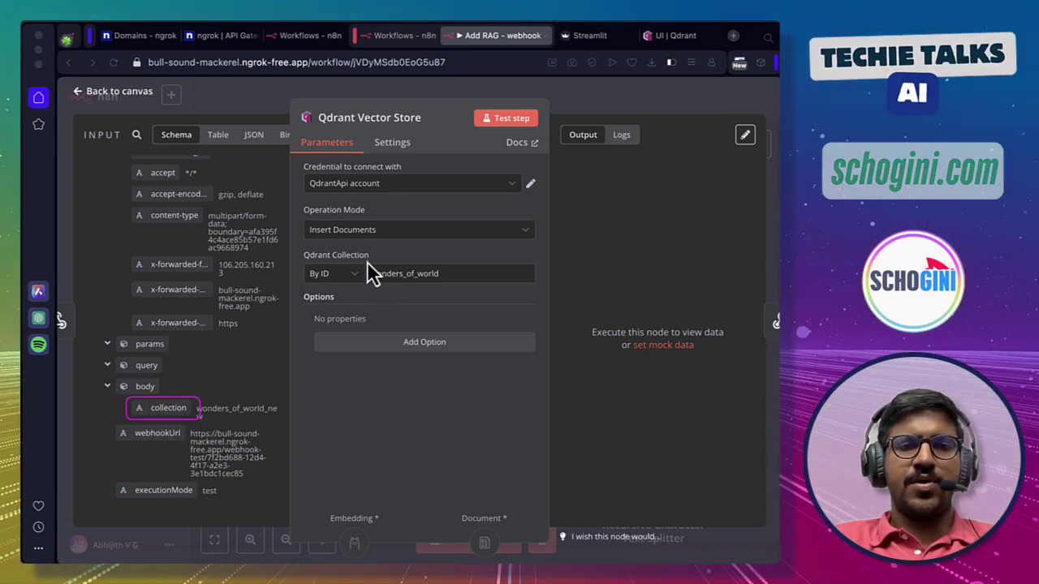
left_click_drag(367, 261, 479, 313)
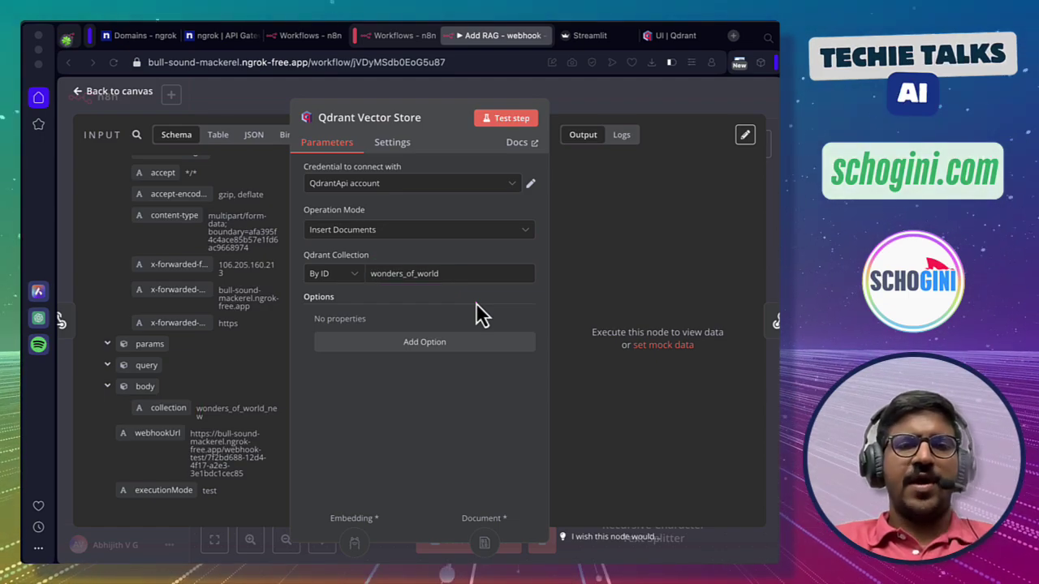
Replace the Qdrant Collection ID with the expression {{ $json.body.collection }} mapped from the webhook body, and save the workflow.
double_click(389, 273)
key("BackSpace")
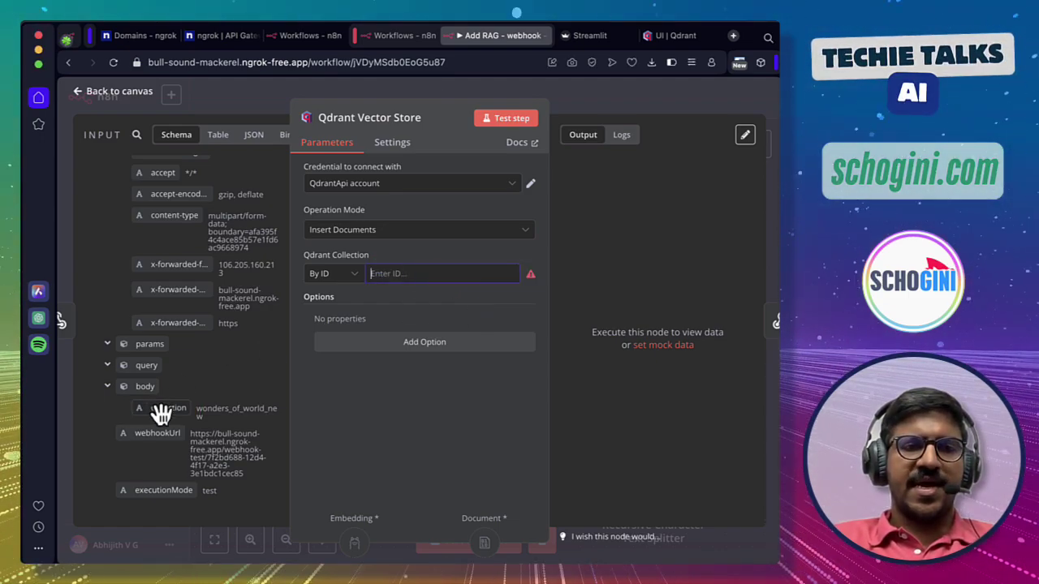
left_click_drag(176, 410, 375, 280)
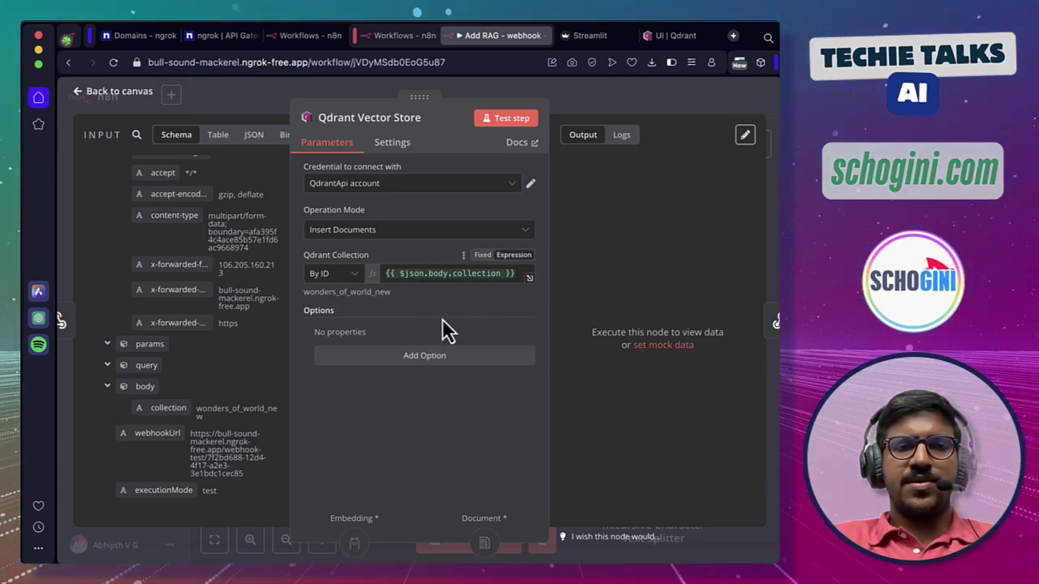
double_click(330, 292)
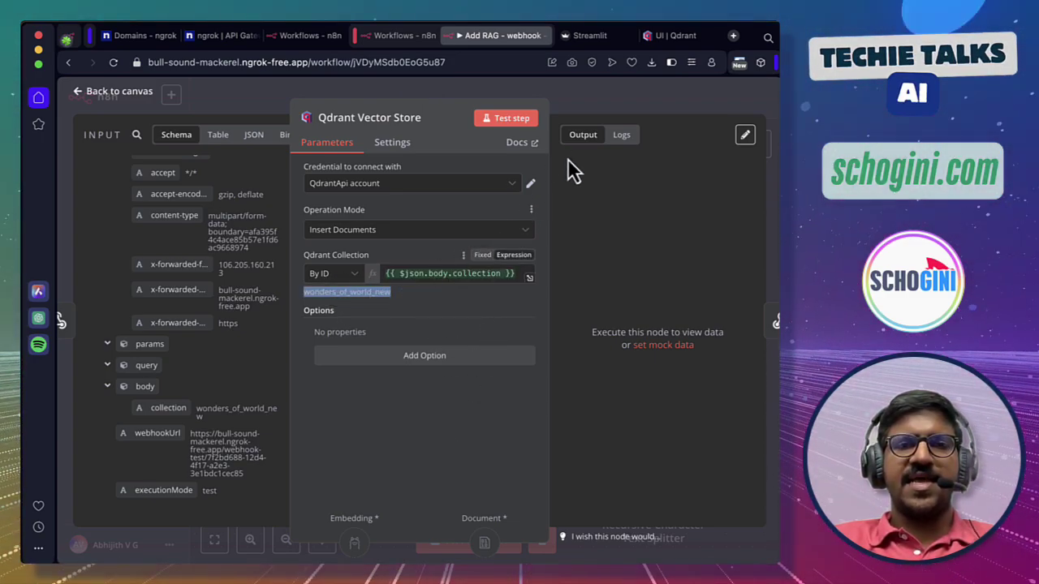
left_click(613, 94)
left_click(583, 98)
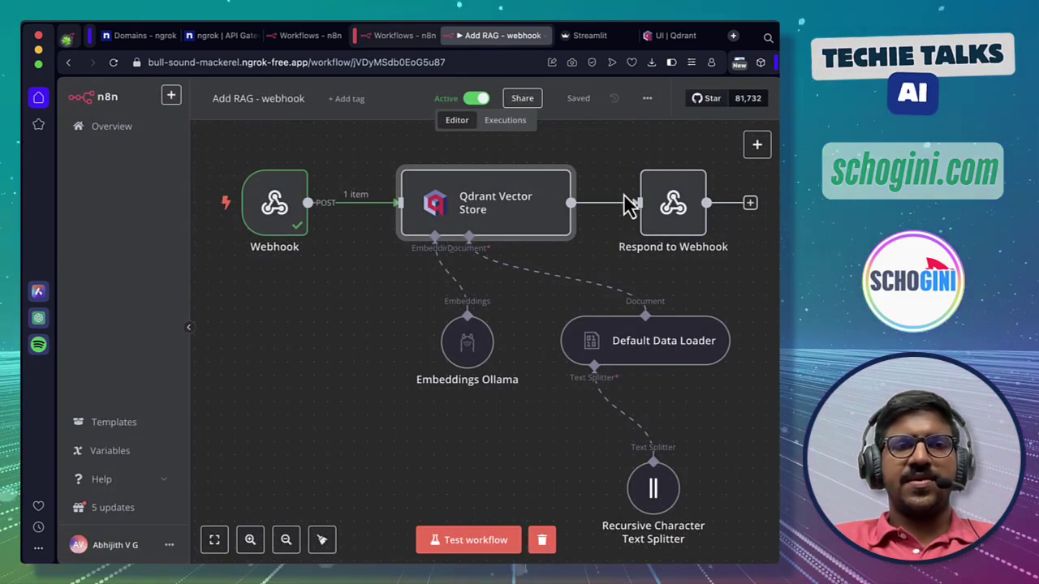
Back in app.py, comment out the "webhook-test" path, activate N8N_PATH = "webhook", and save the file.
key("super+Tab")
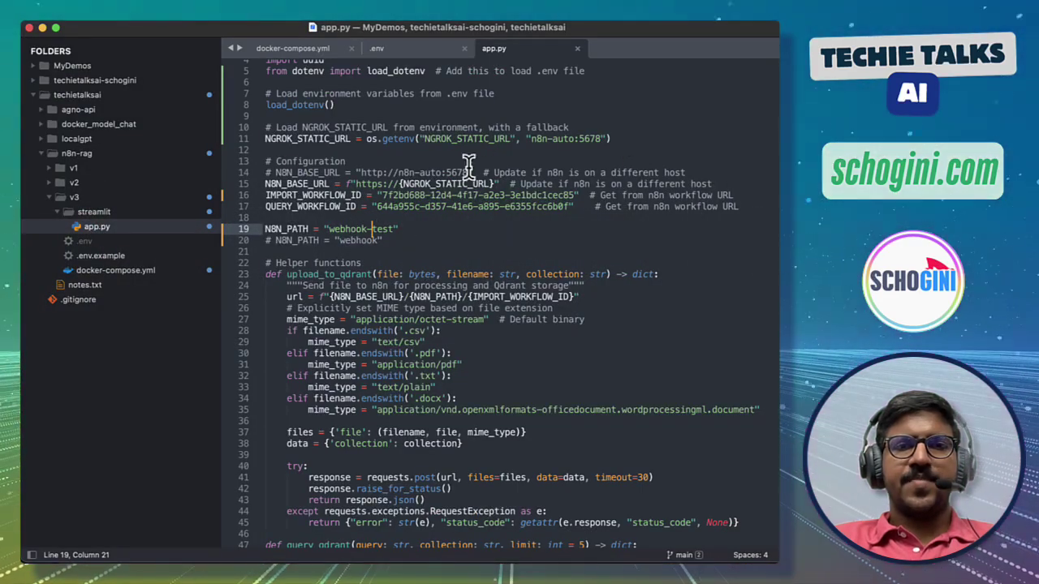
key("super+slash")
left_click(409, 241)
key("super+slash")
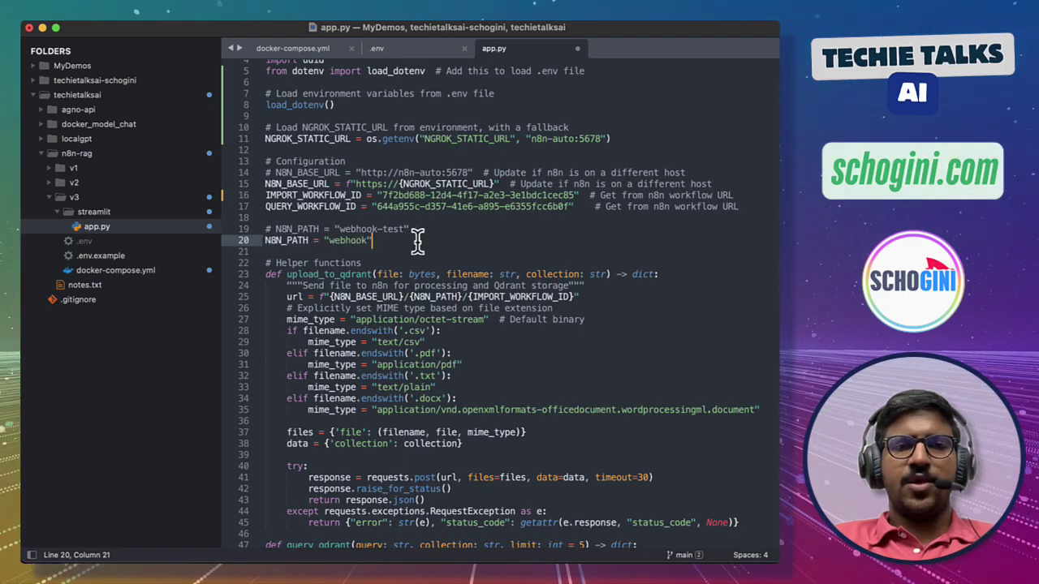
key("super+s")
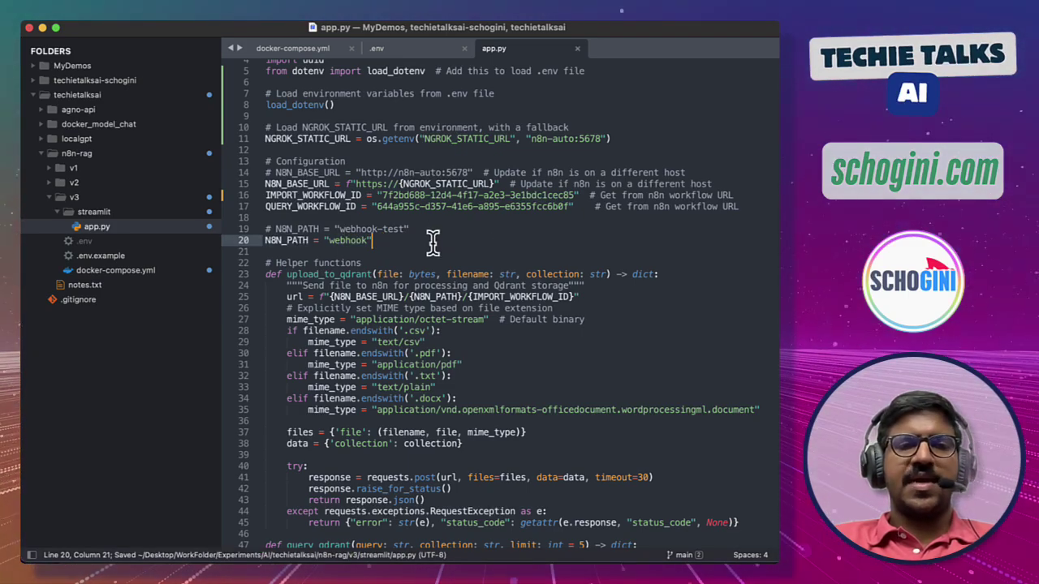
Reload the Streamlit app and upload wonders_of_world rev3.csv to the collection wonders_of_world_new through the production webhook.
key("super+Tab")
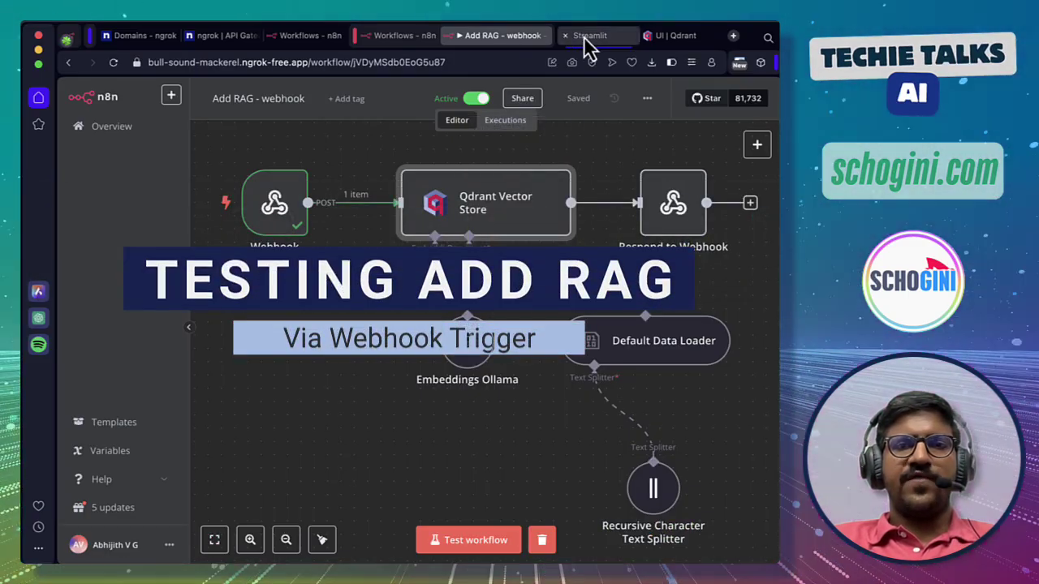
left_click(584, 36)
key("super+r")
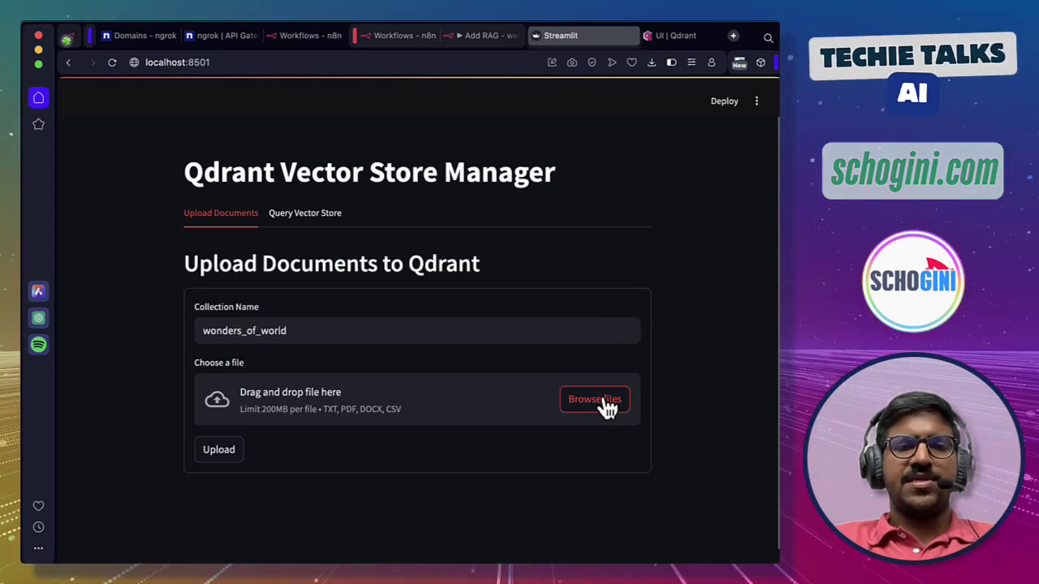
left_click(369, 326)
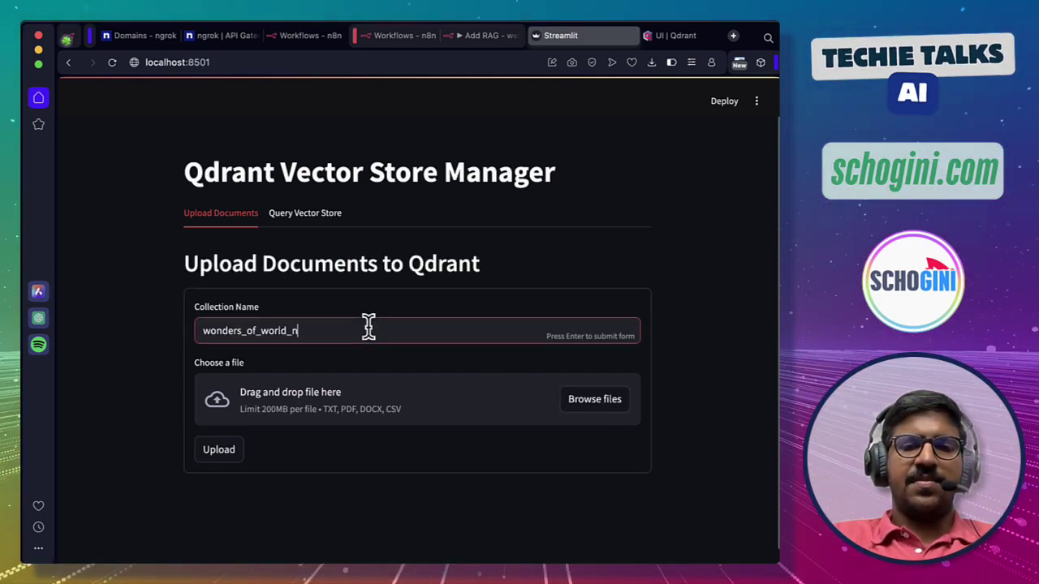
left_click(613, 406)
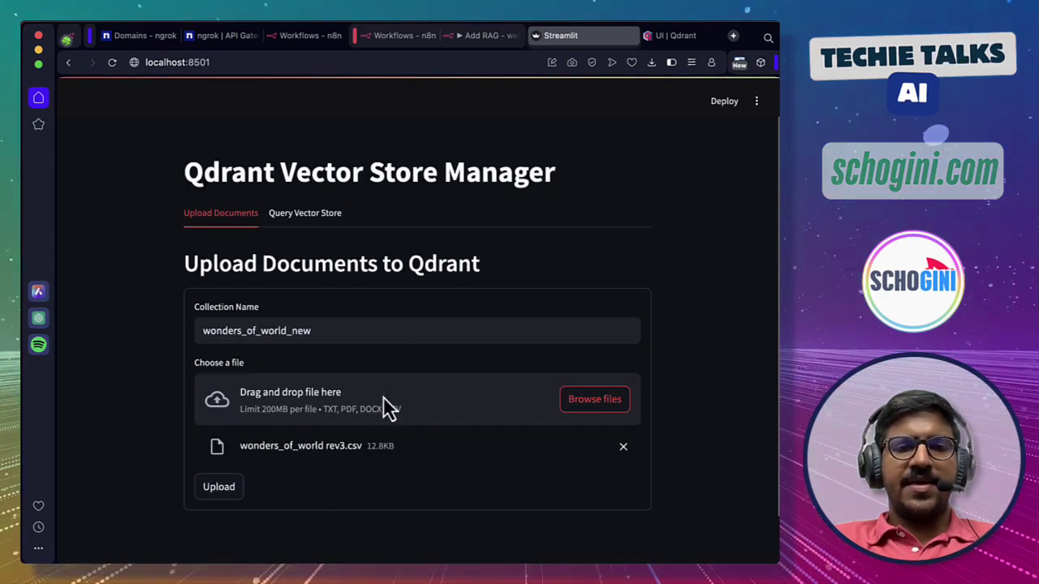
left_click(221, 489)
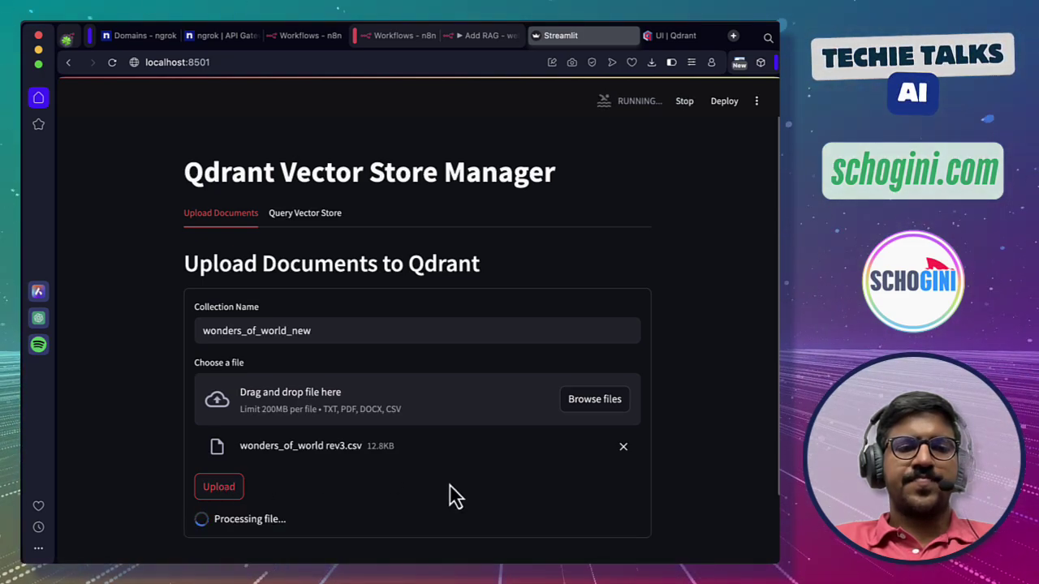
Check the upload response in Streamlit, and examine the wonders_of_world_new entry in the Qdrant dashboard's collections list.
scroll(450, 491, "down", 5)
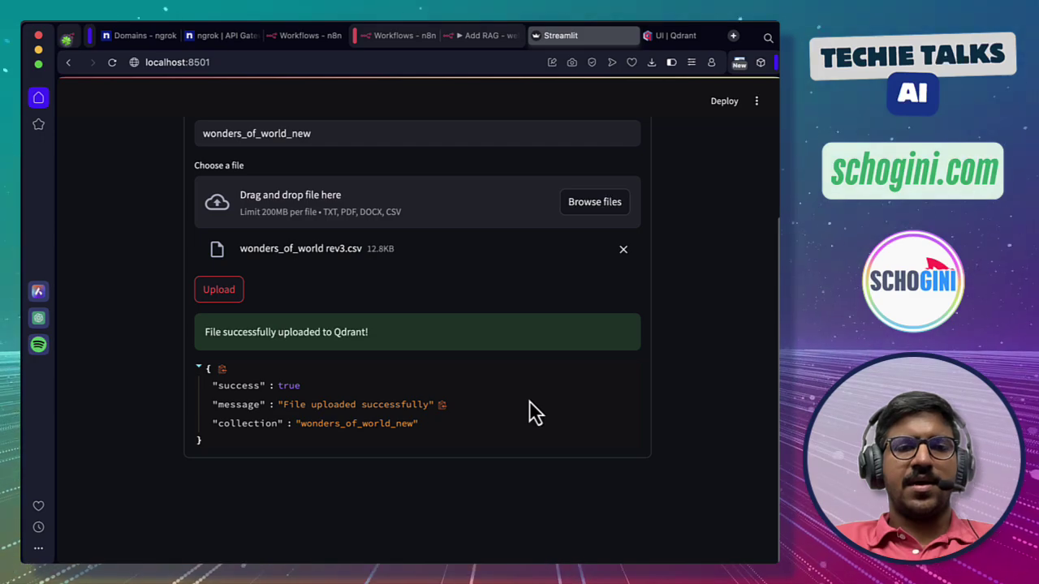
left_click(675, 36)
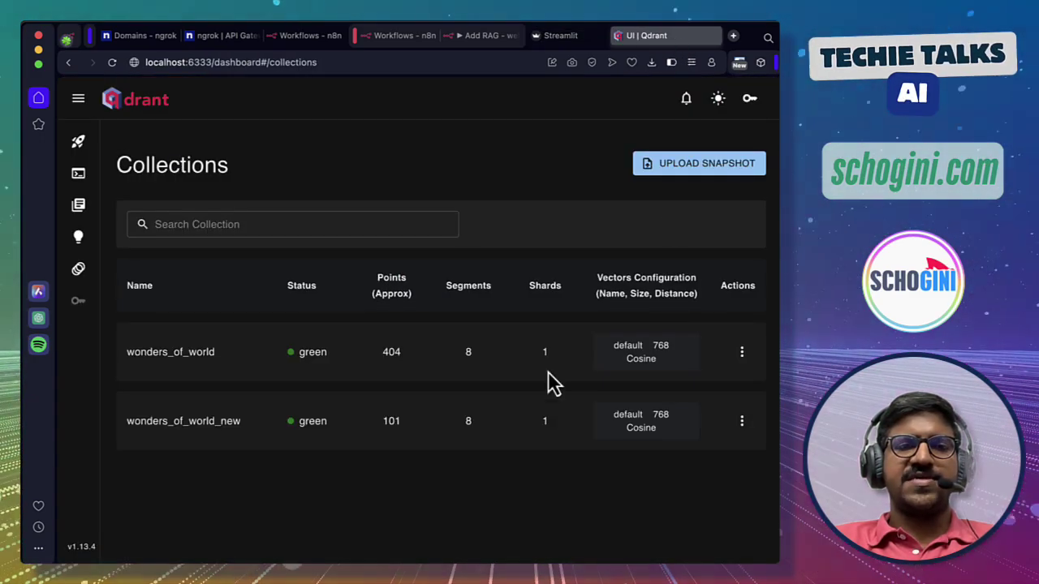
mouse_move(114, 395)
left_mouse_down()
mouse_move(167, 431)
mouse_move(767, 446)
left_mouse_up()
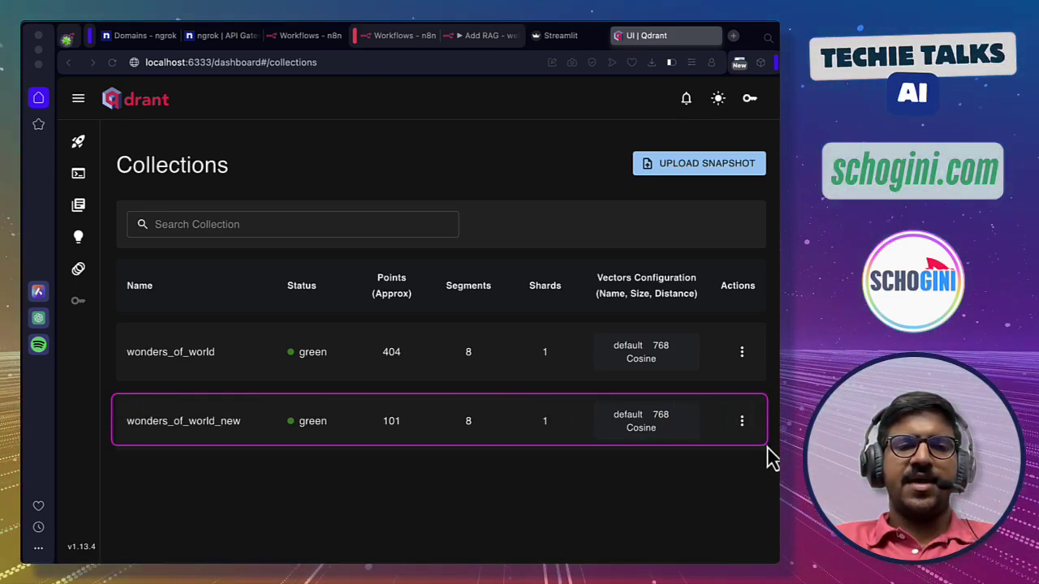
Review the latest execution of the Add RAG - webhook workflow in n8n, and open the Query Vector Store form in the Streamlit app.
key("Escape")
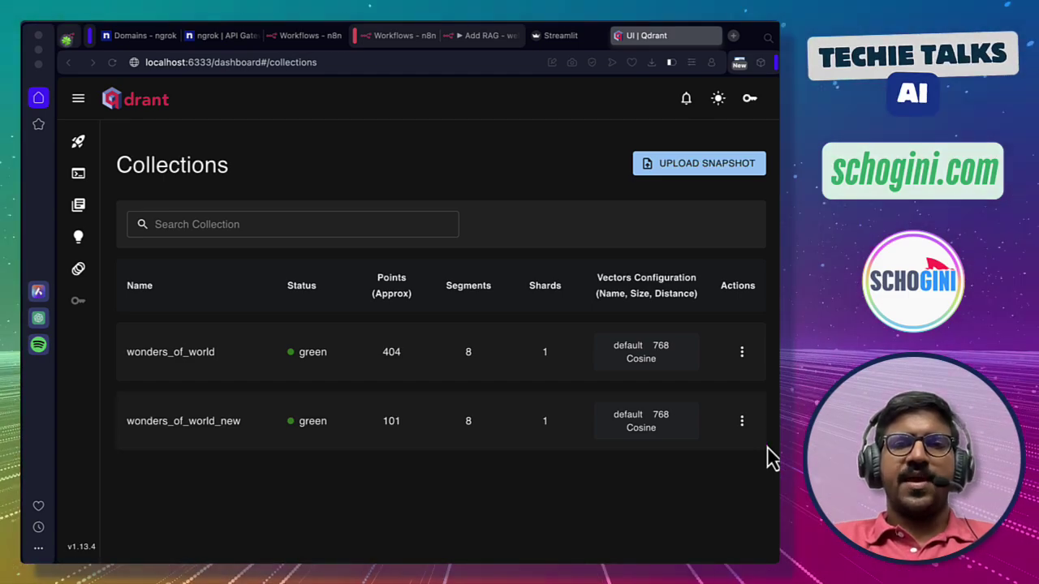
left_click(487, 35)
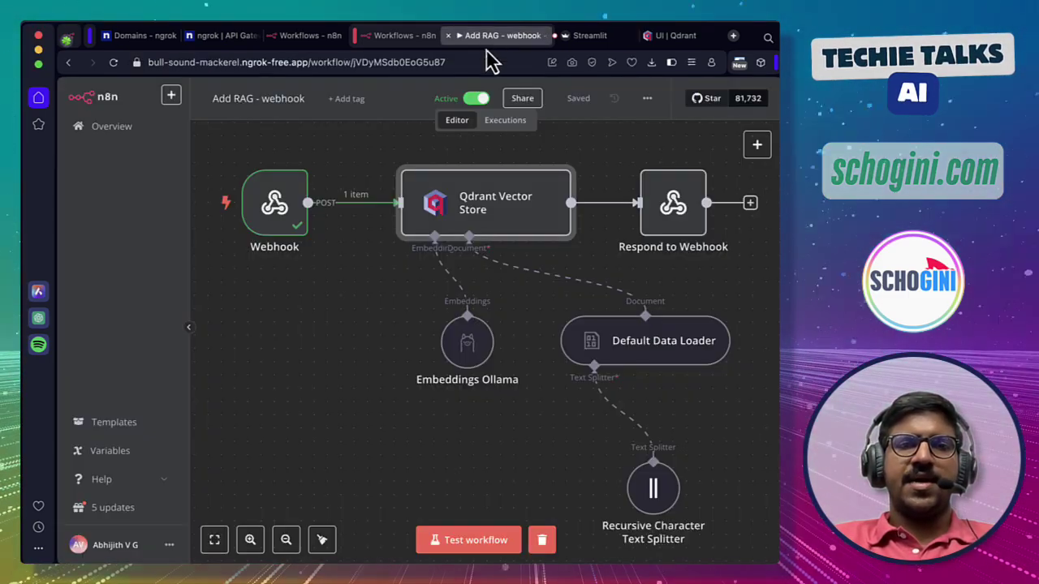
left_click(507, 122)
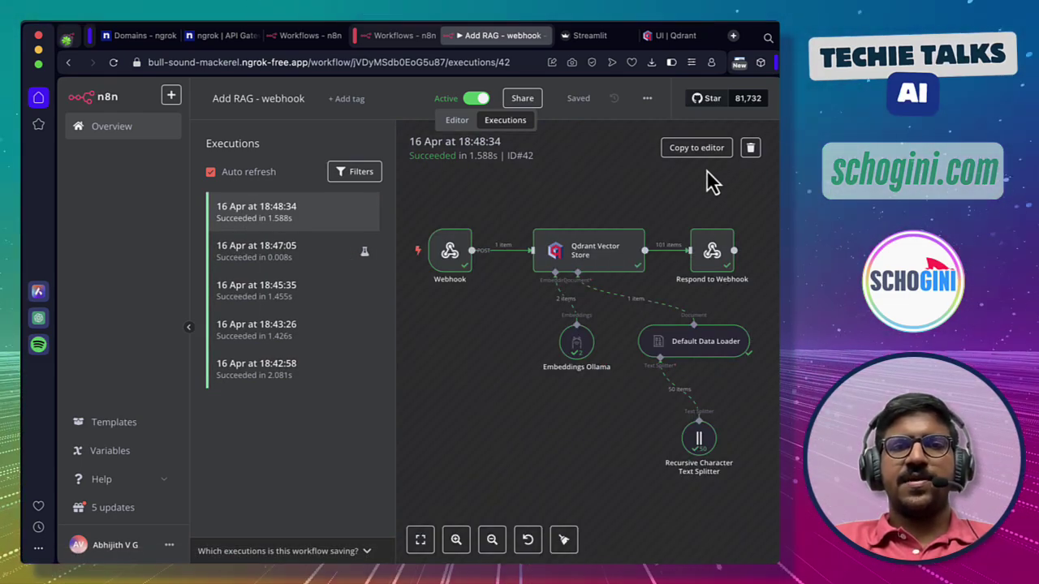
left_click(588, 37)
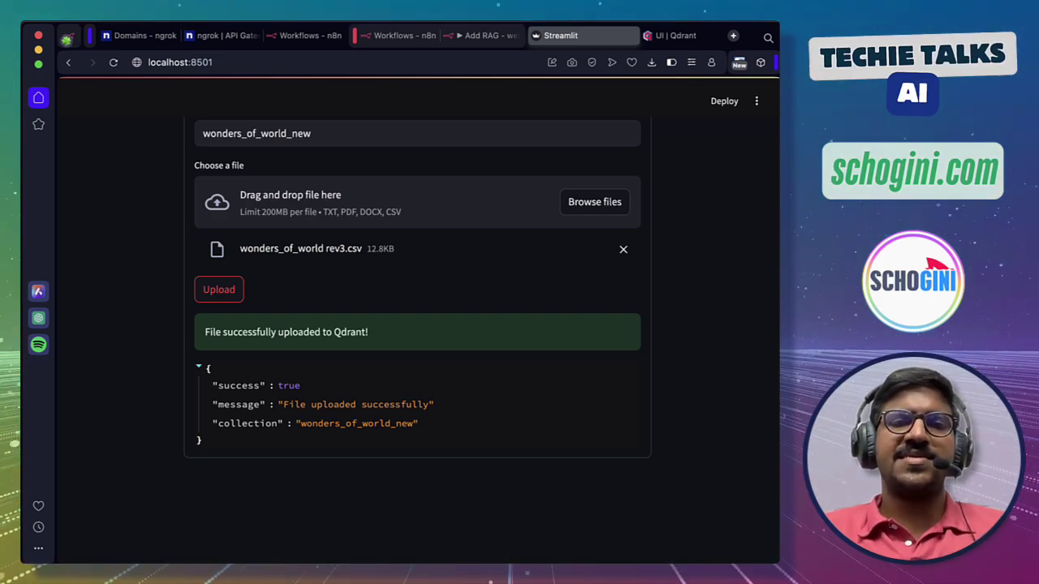
scroll(724, 316, "up", 5)
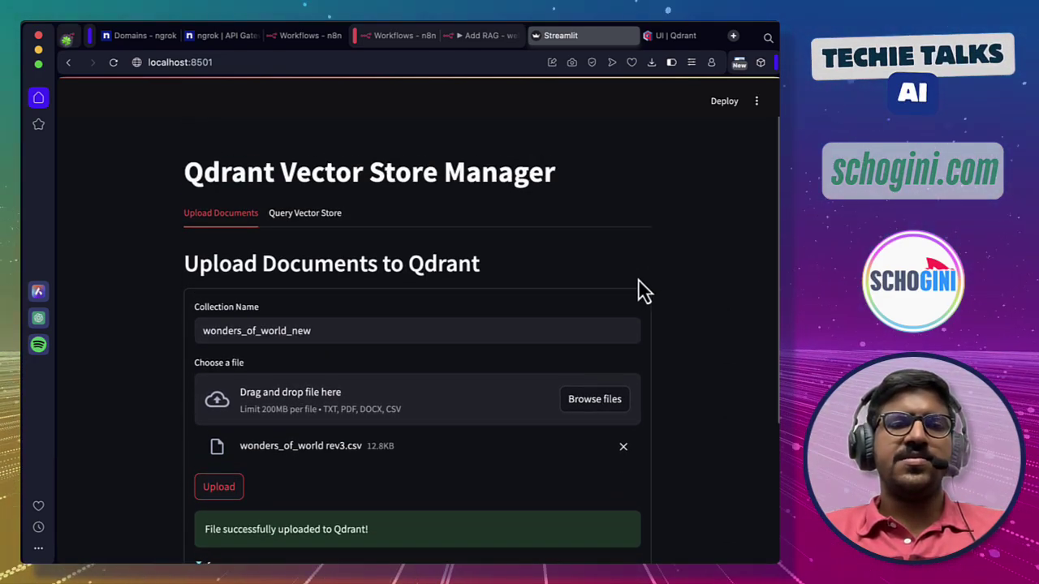
left_click(307, 216)
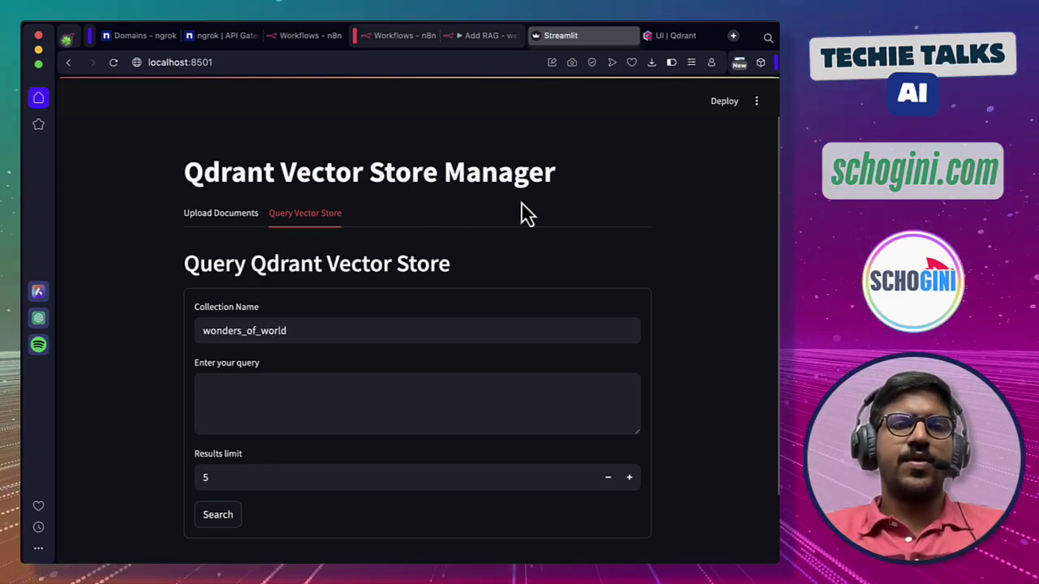
In n8n, look over the RAG Query workflow and duplicate it under the name "RAG Query - webook".
left_click(486, 37)
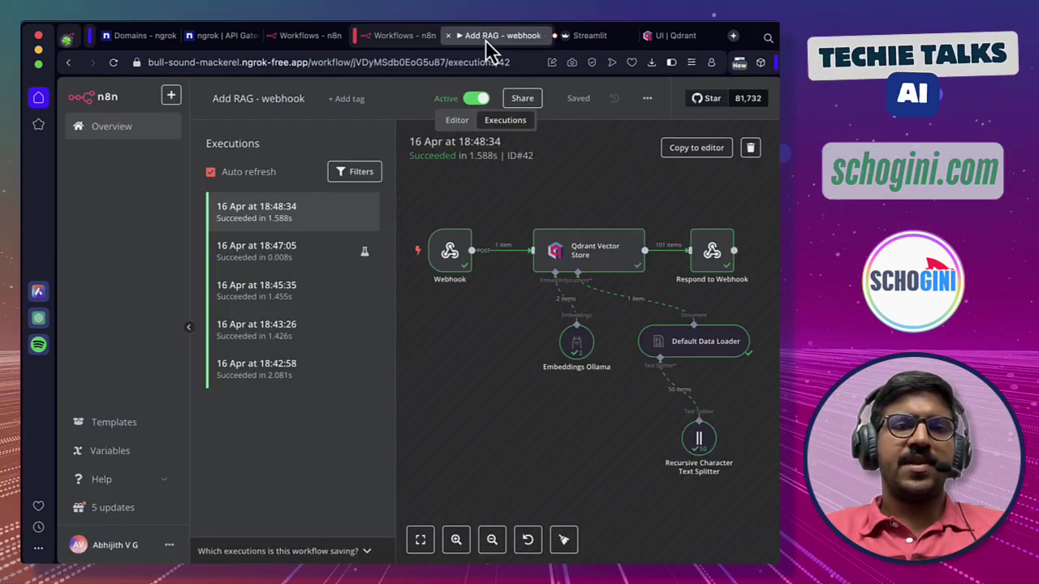
left_click(89, 131)
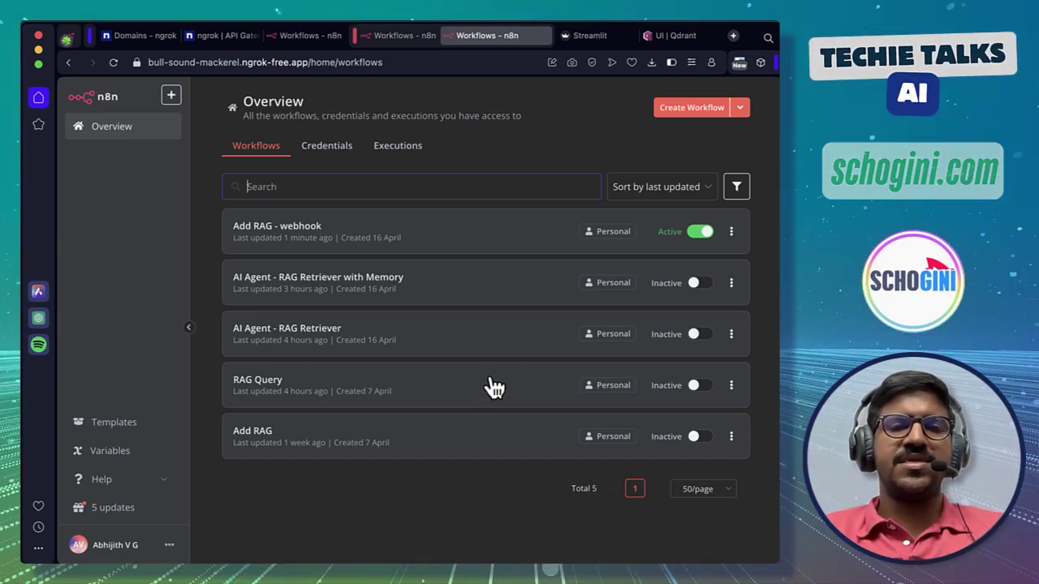
left_click(324, 388)
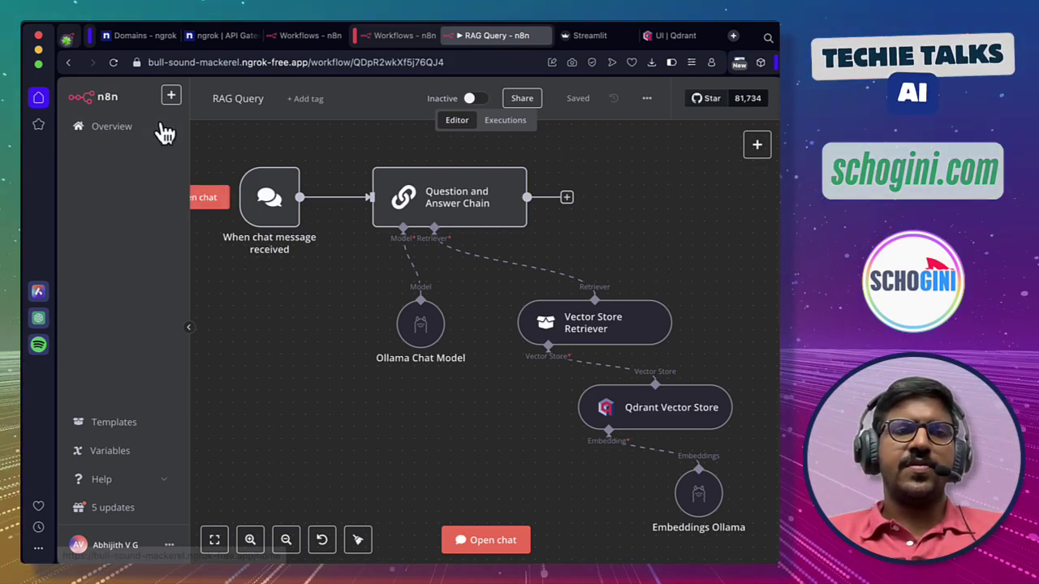
left_click(121, 135)
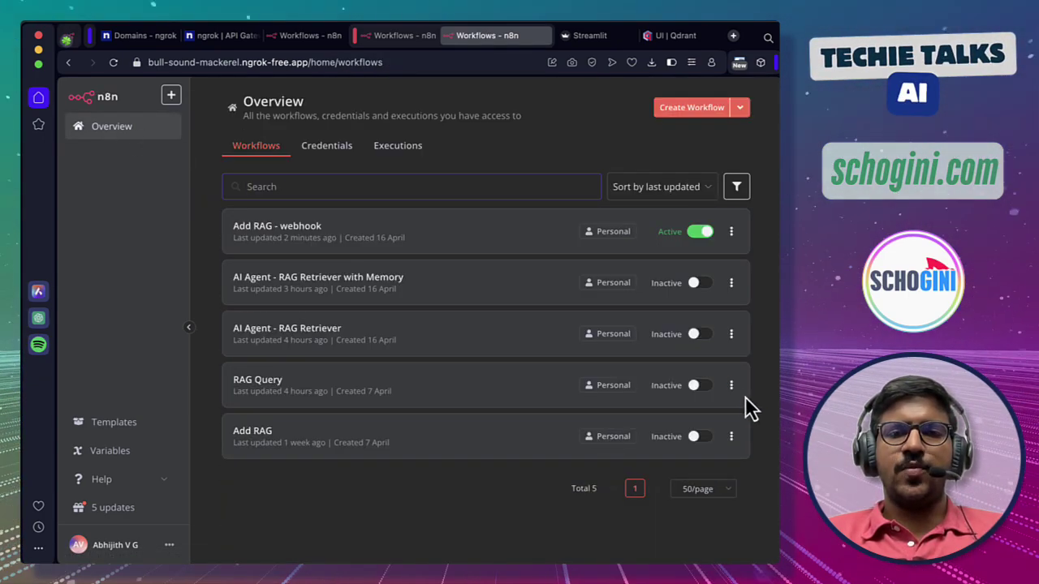
left_click(731, 387)
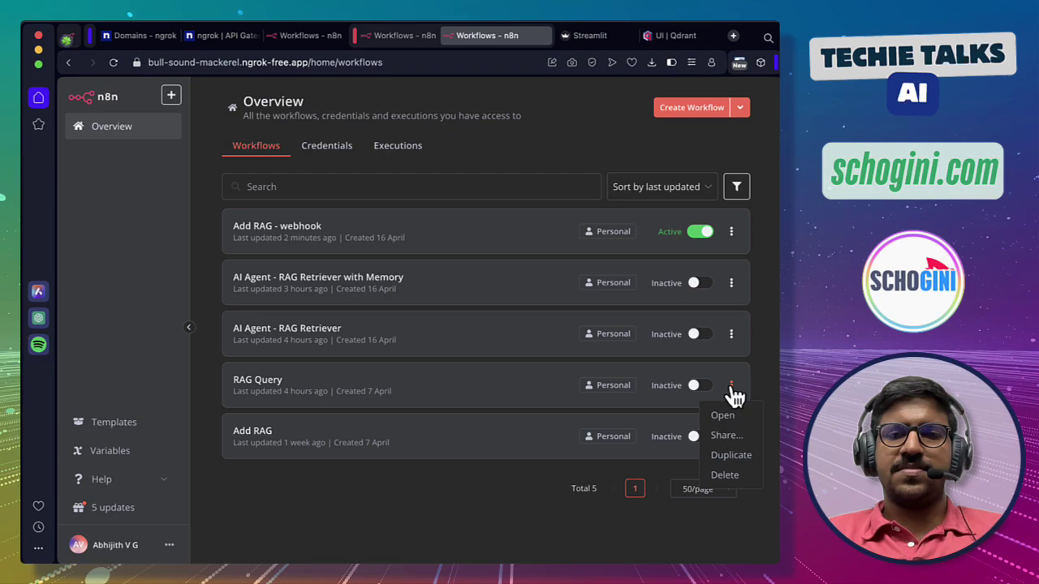
left_click(731, 456)
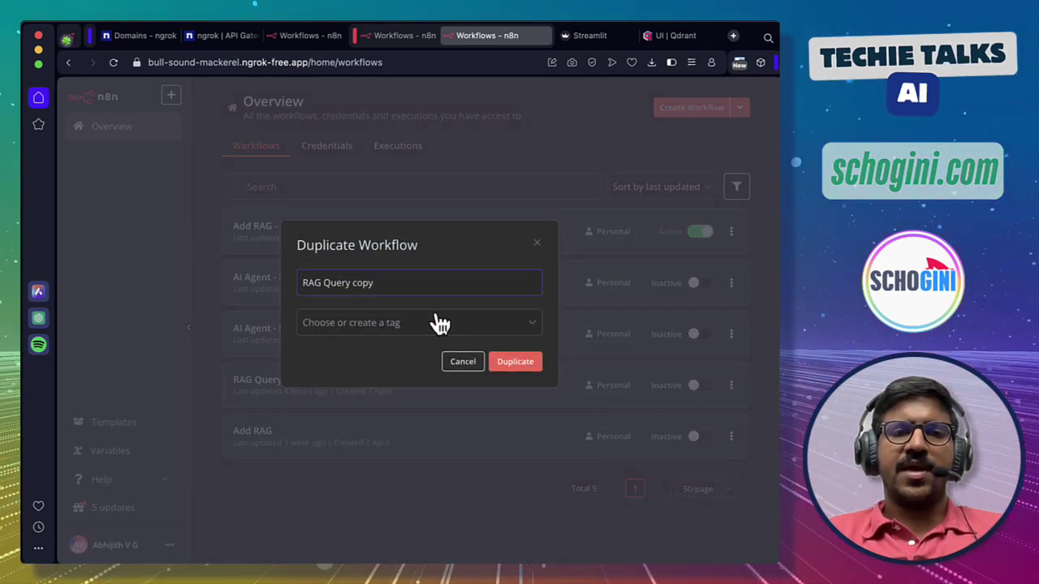
key("shift+alt+Left")
type("- webook")
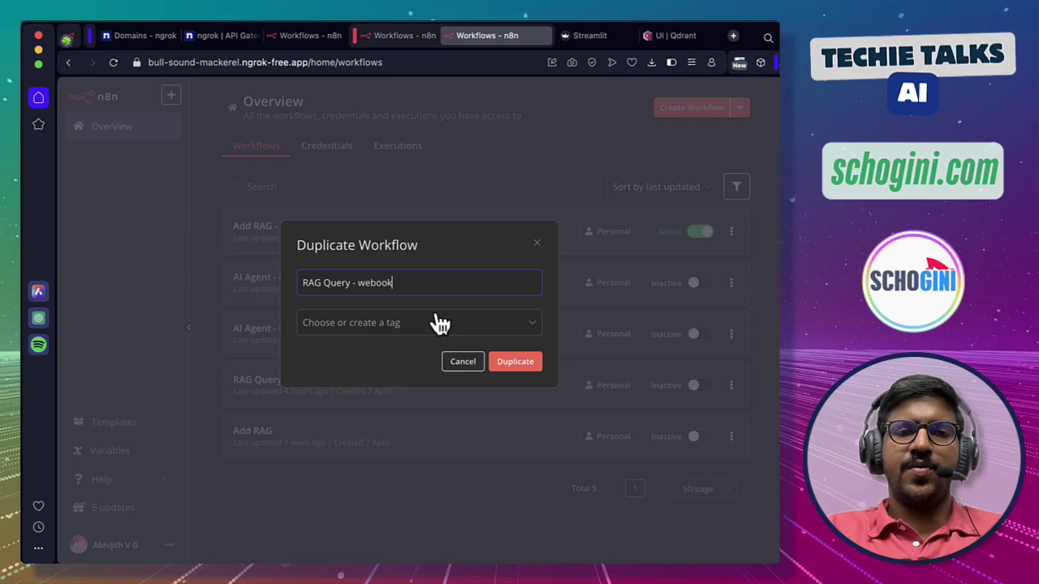
left_click(510, 362)
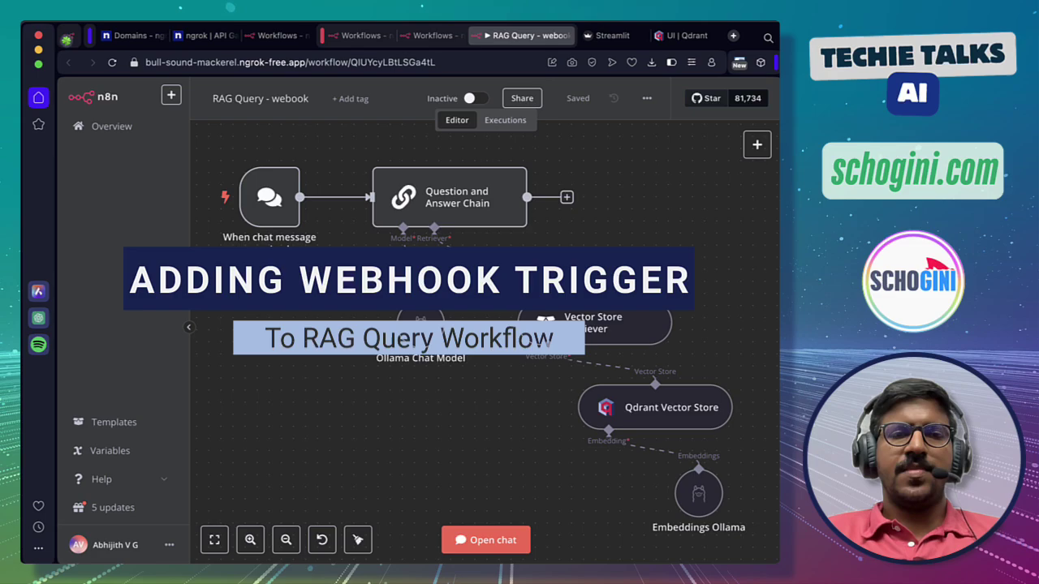
Delete the "When chat message received" trigger from the RAG Query - webook workflow and add a Webhook trigger as its first step.
mouse_move(288, 174)
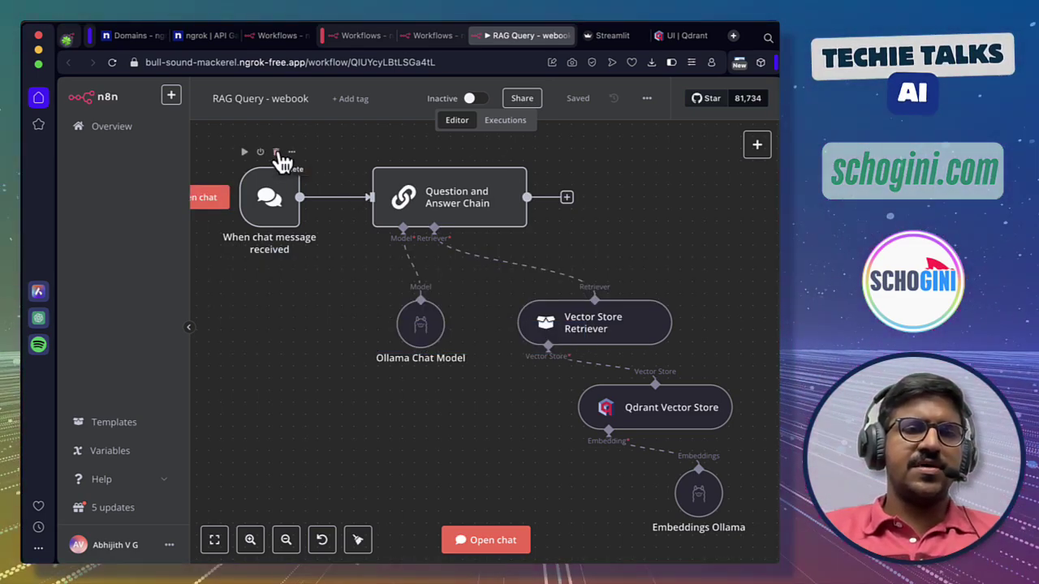
left_click(276, 154)
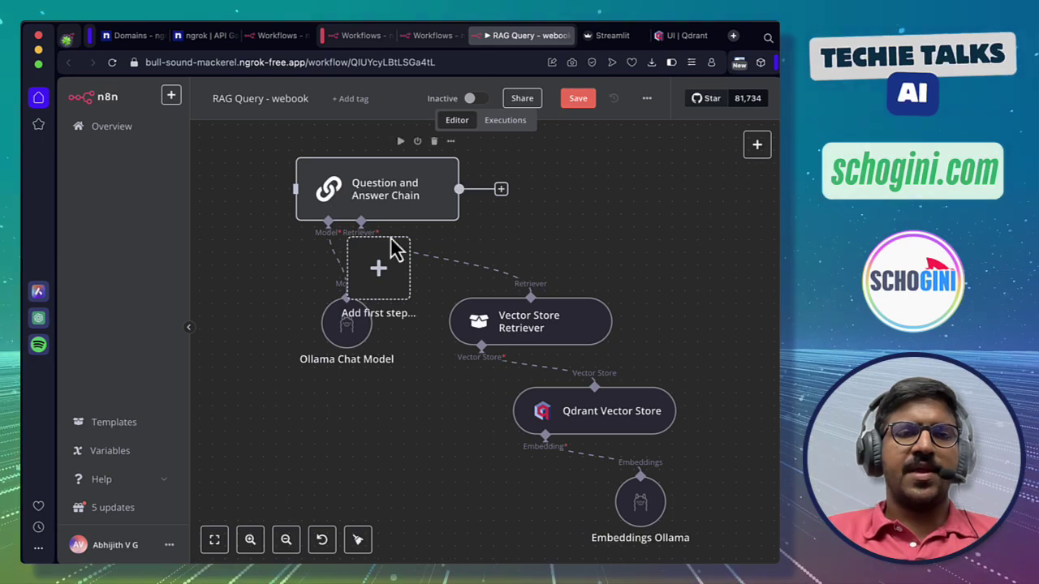
scroll(395, 245, "left", 3)
scroll(393, 248, "left", 2)
scroll(393, 248, "down", 3)
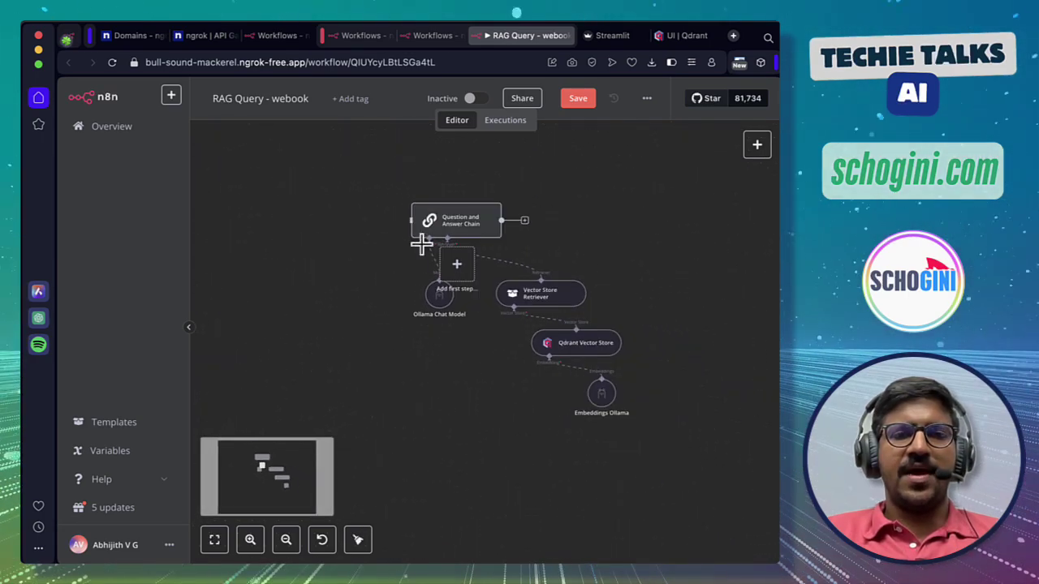
left_click_drag(458, 271, 302, 233)
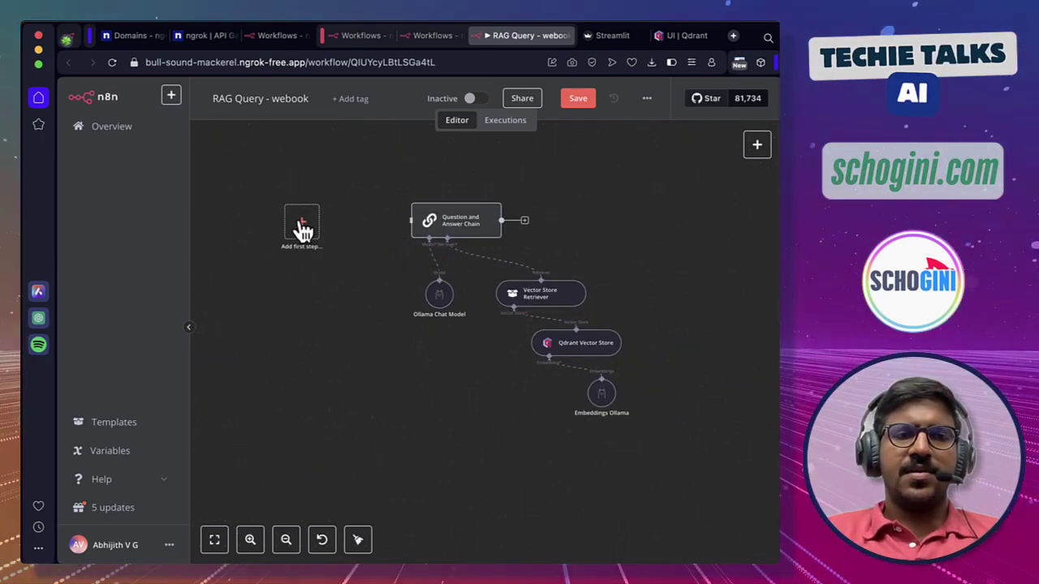
left_click(300, 231)
type("web")
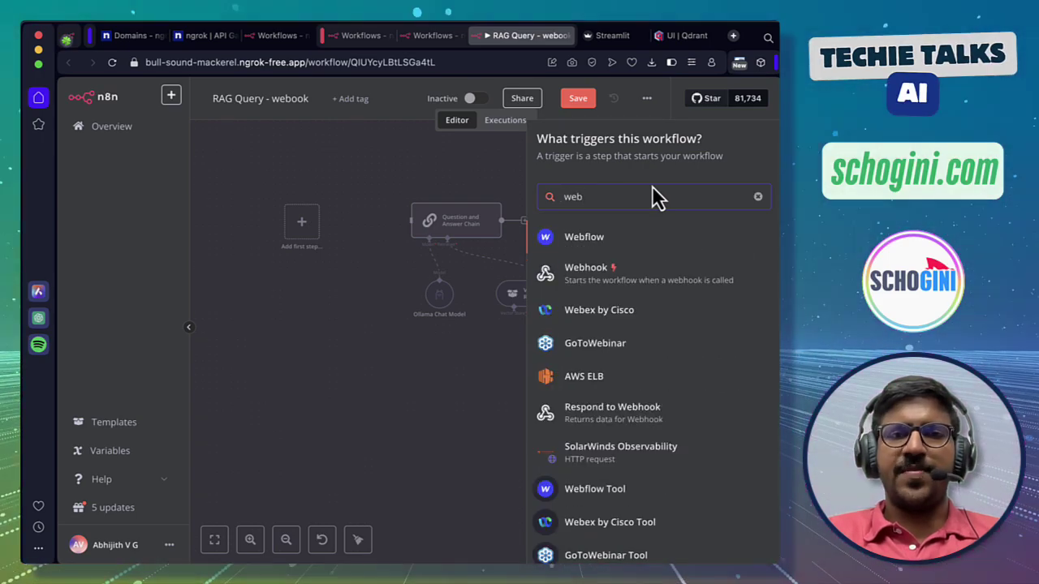
left_click(593, 275)
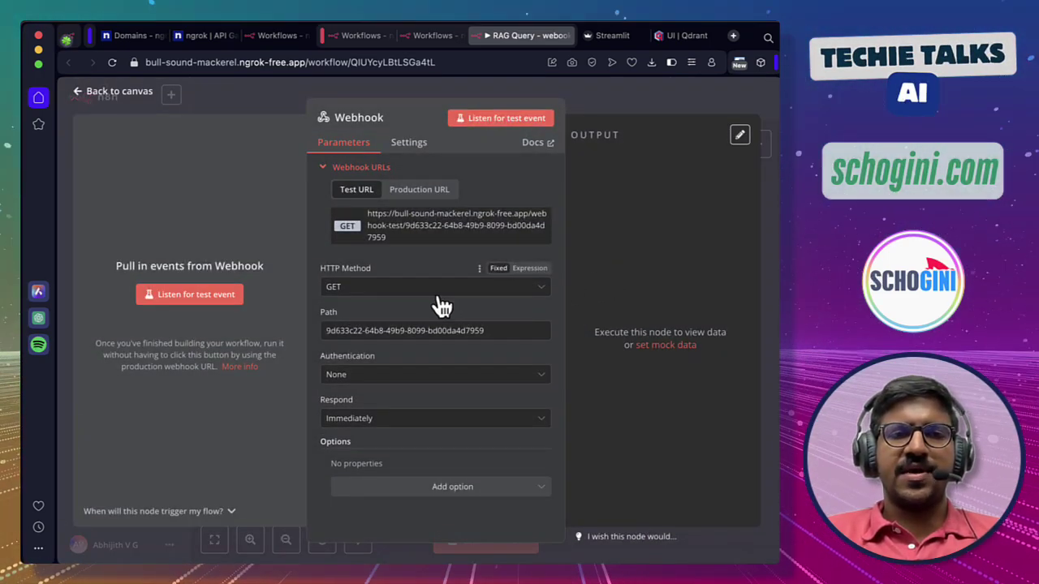
Switch to app.py in Sublime Text and examine the parameters and request method used by the query_qdrant function.
key("super+Tab")
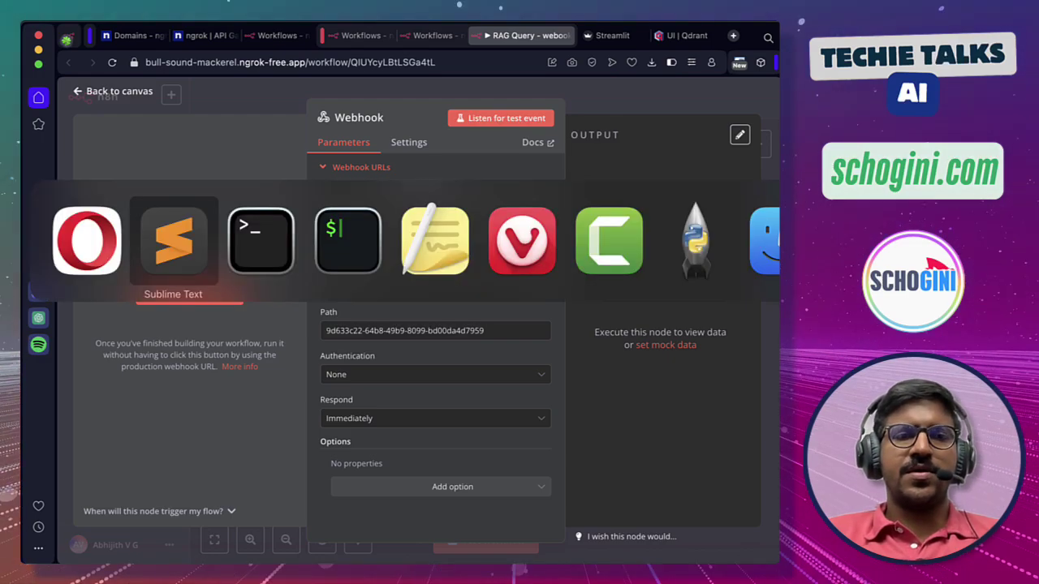
scroll(510, 252, "down", 5)
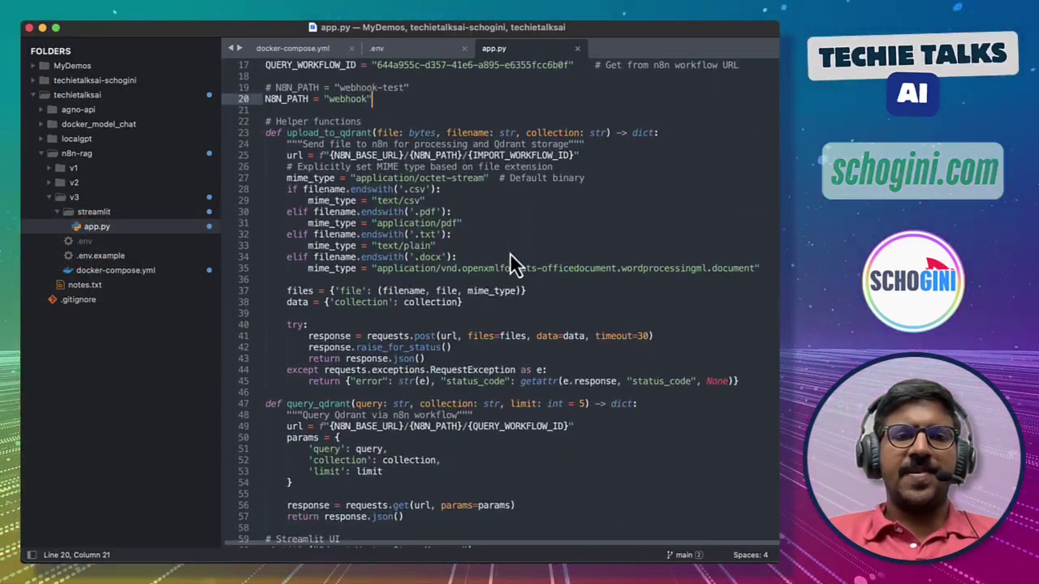
scroll(510, 254, "down", 3)
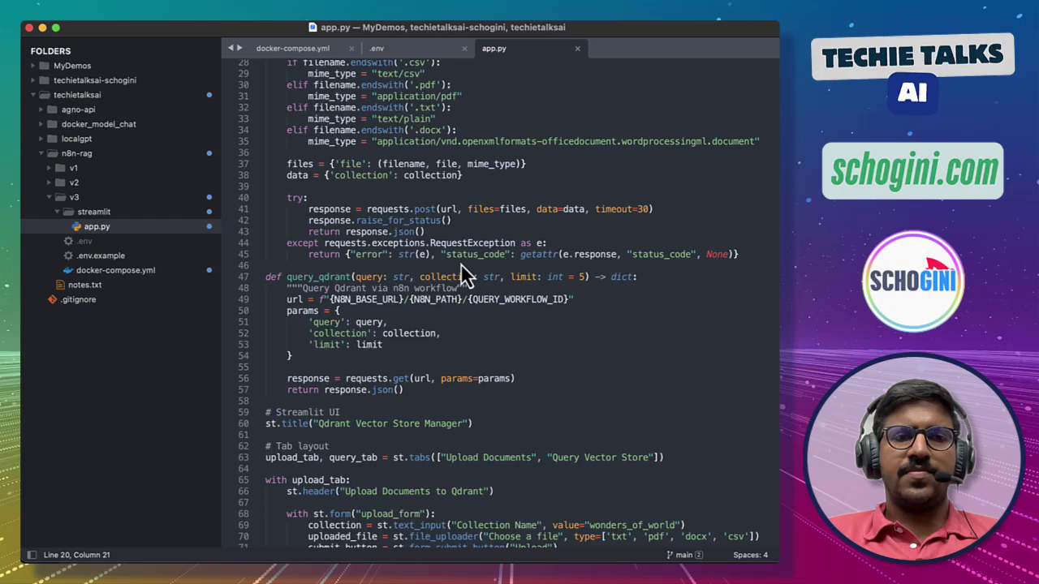
double_click(323, 277)
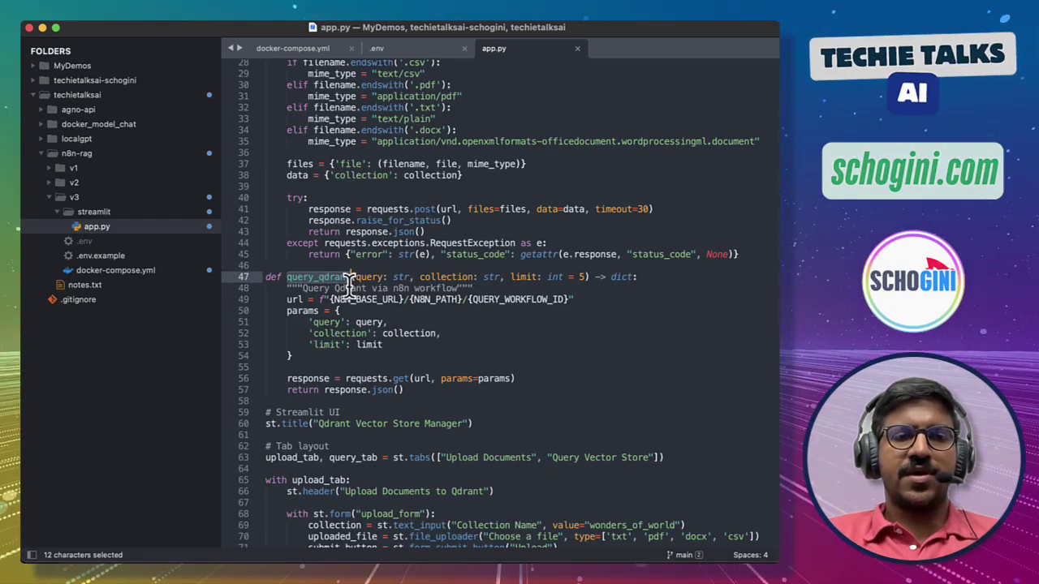
double_click(399, 377)
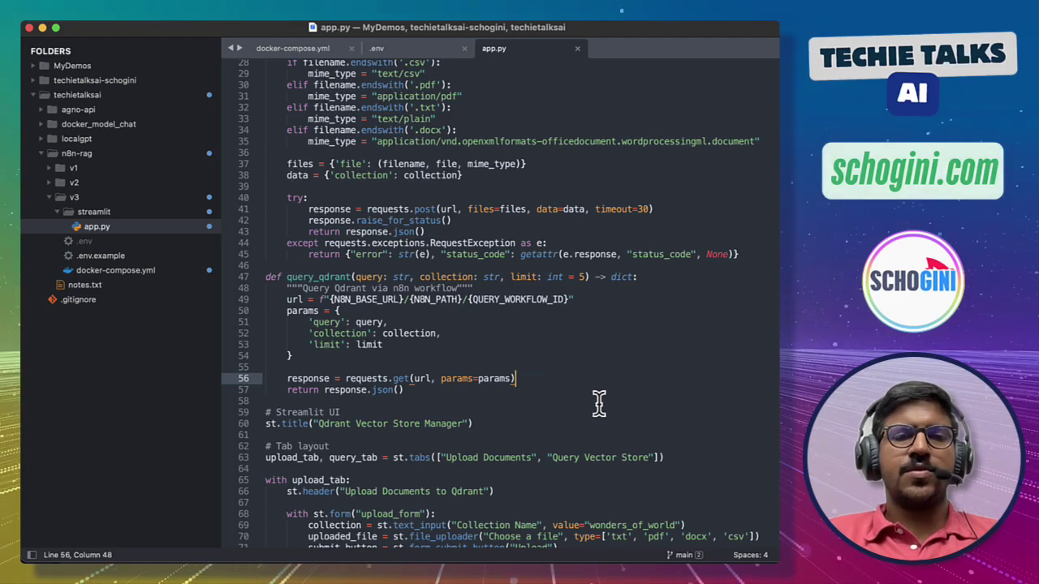
Back in n8n, set the Webhook node's Respond option to Using 'Respond to Webhook' Node.
key("super+Tab")
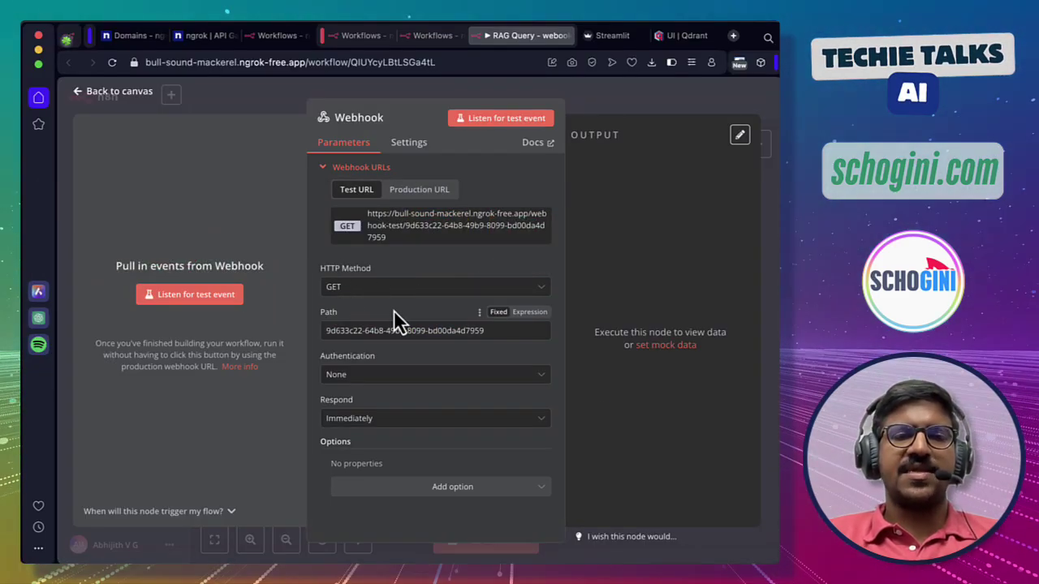
left_click(381, 422)
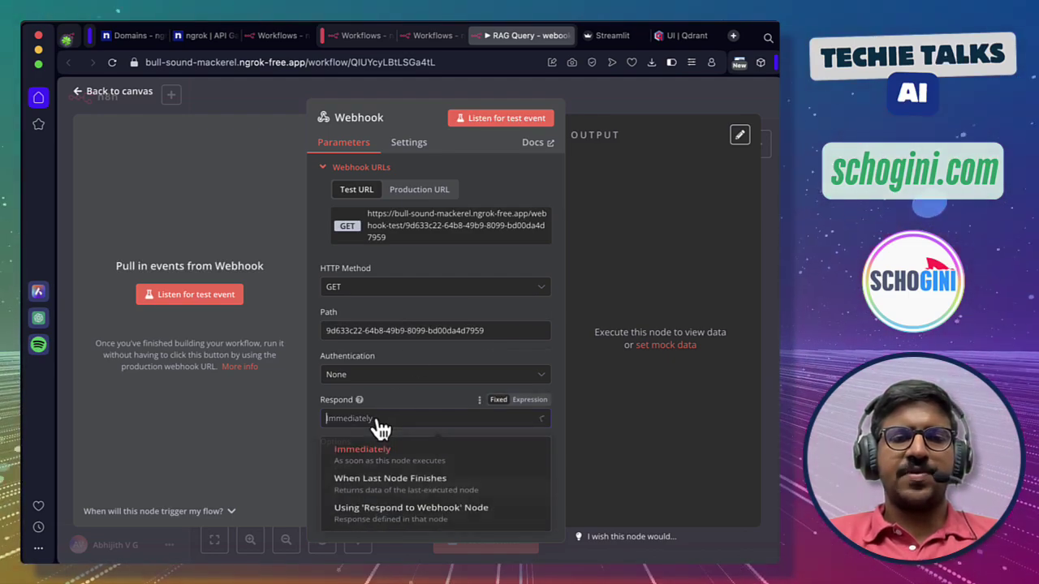
left_click(378, 526)
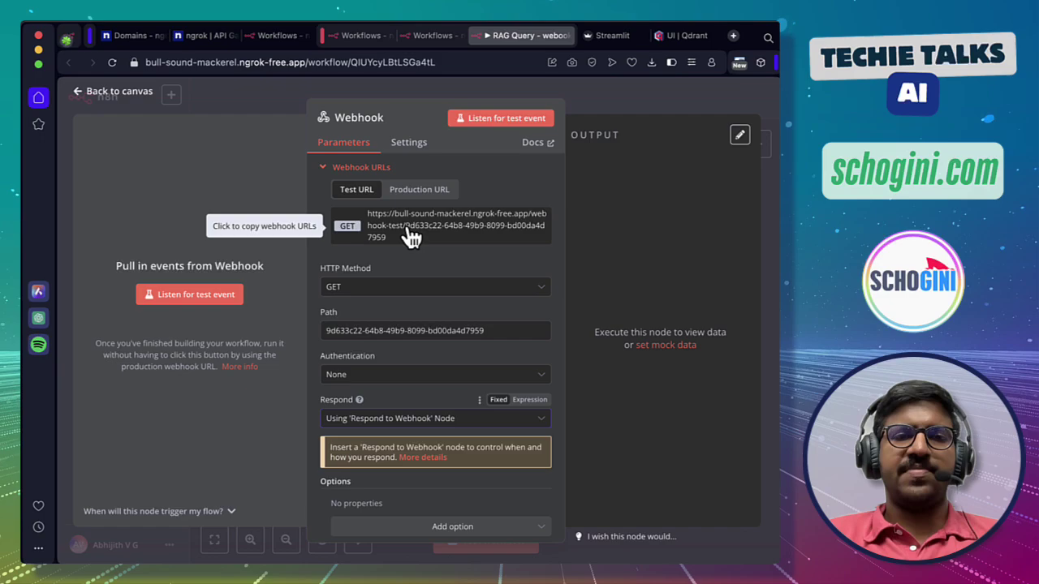
Copy the webhook ID from the end of the Webhook node's test URL and replace the QUERY_WORKFLOW_ID value in app.py with it.
left_click_drag(405, 226, 399, 243)
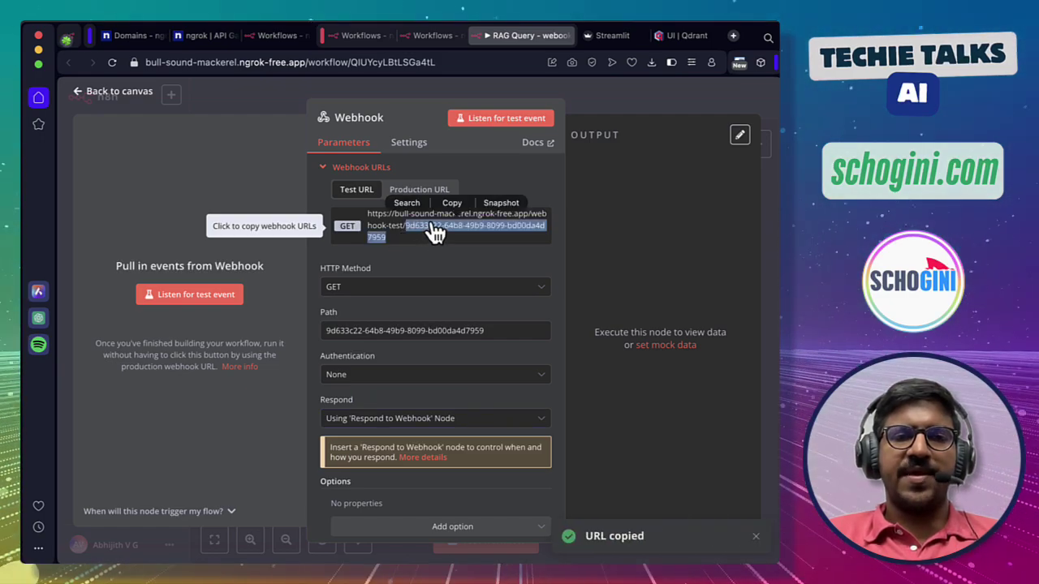
left_click(448, 218)
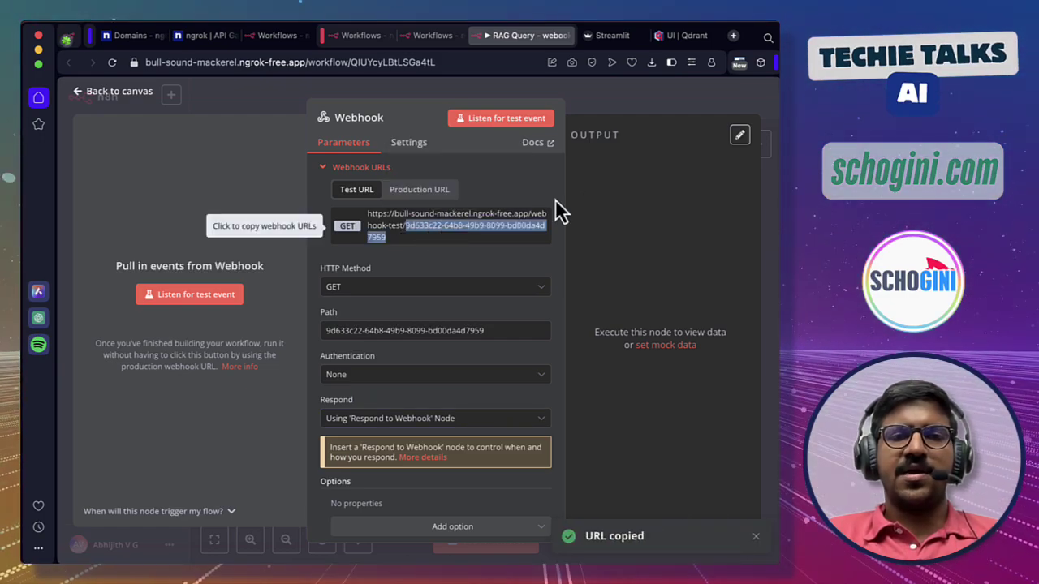
left_click(566, 105)
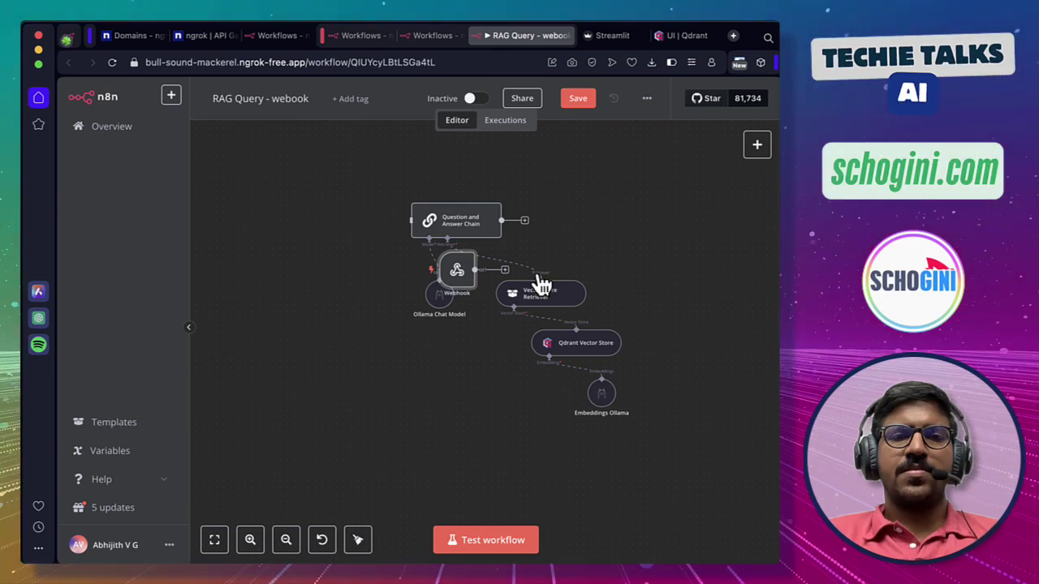
key("super+Tab")
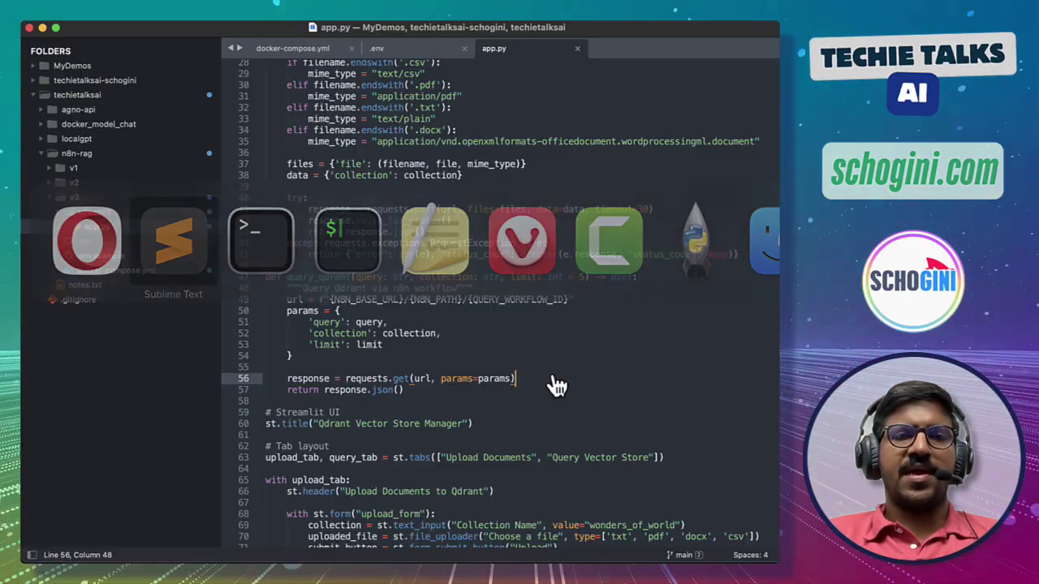
scroll(442, 296, "up", 10)
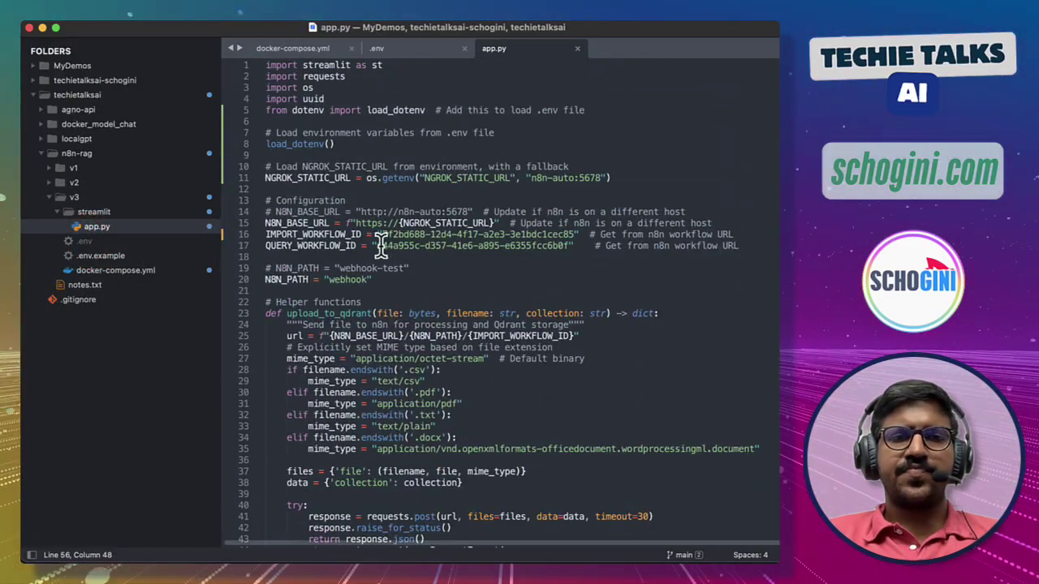
left_click(376, 246)
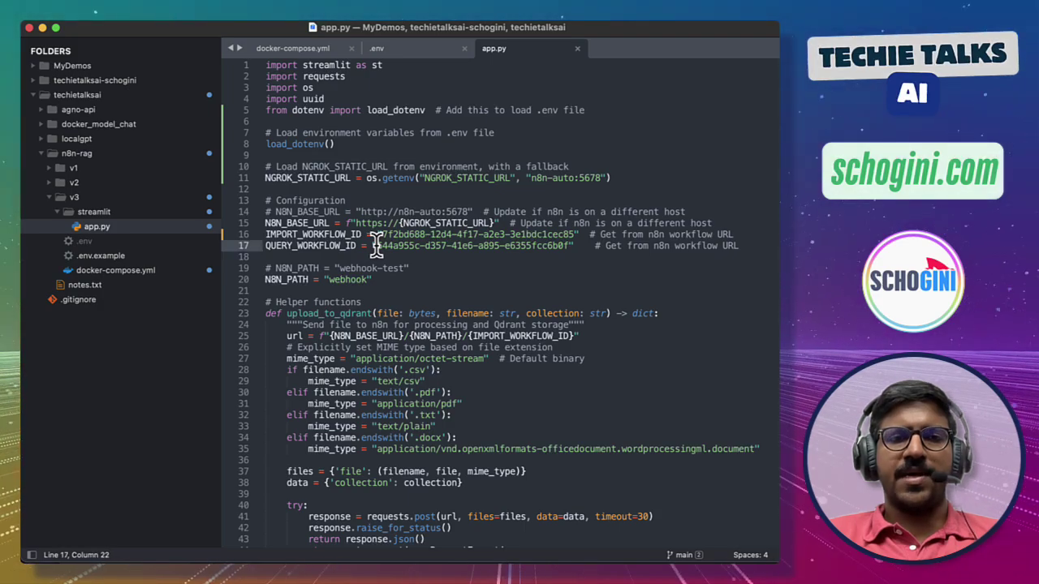
left_click(569, 246, "shift")
key("super+v")
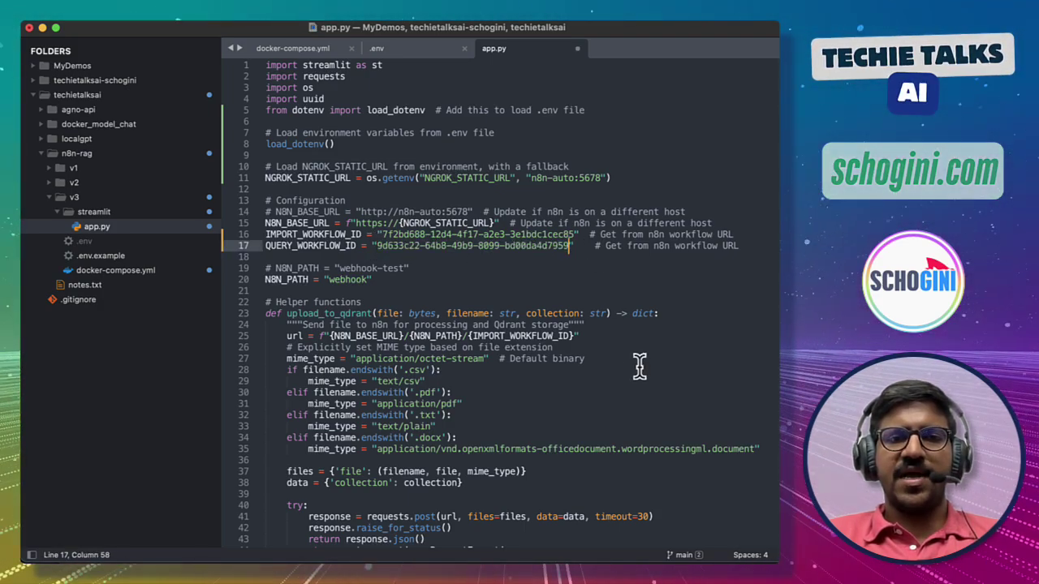
Save app.py, return to the n8n workflow, and connect the Webhook node, placed at the start, to the Question and Answer Chain.
key("super+s")
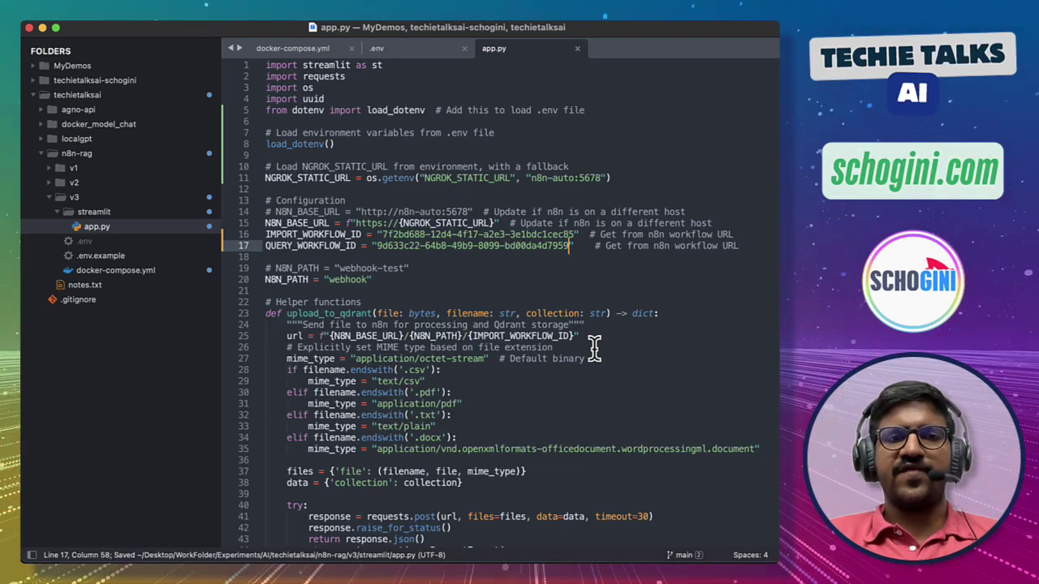
key("super+Tab")
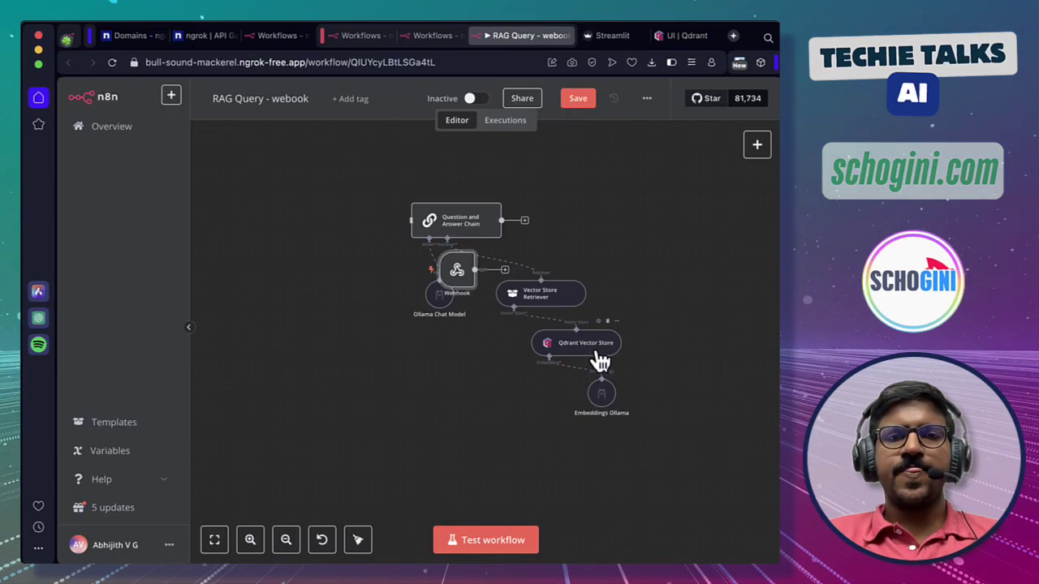
left_click_drag(458, 276, 321, 232)
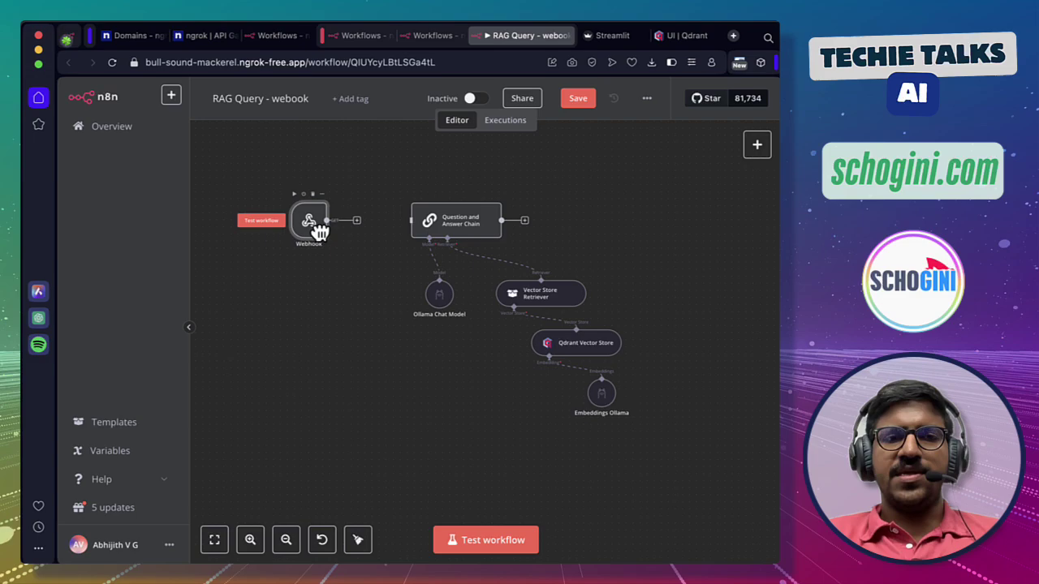
scroll(424, 270, "up", 3)
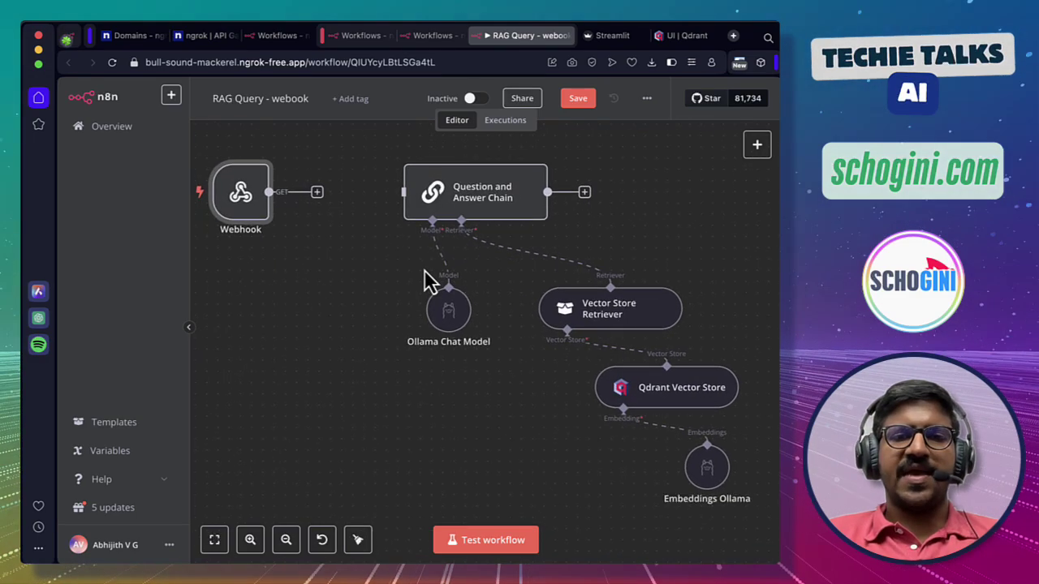
left_click_drag(320, 195, 406, 196)
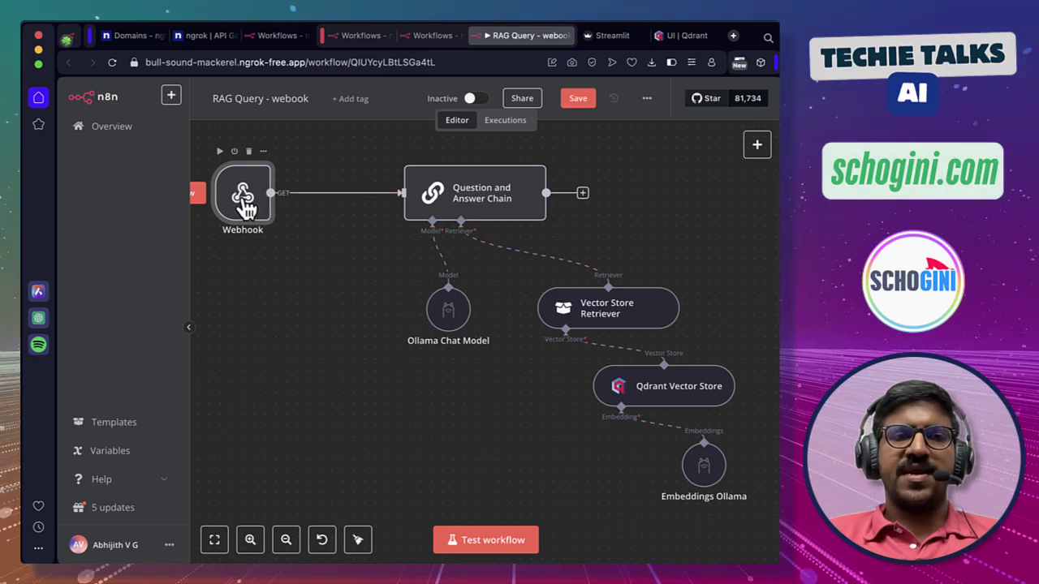
left_click_drag(248, 201, 293, 206)
scroll(373, 278, "right", 3)
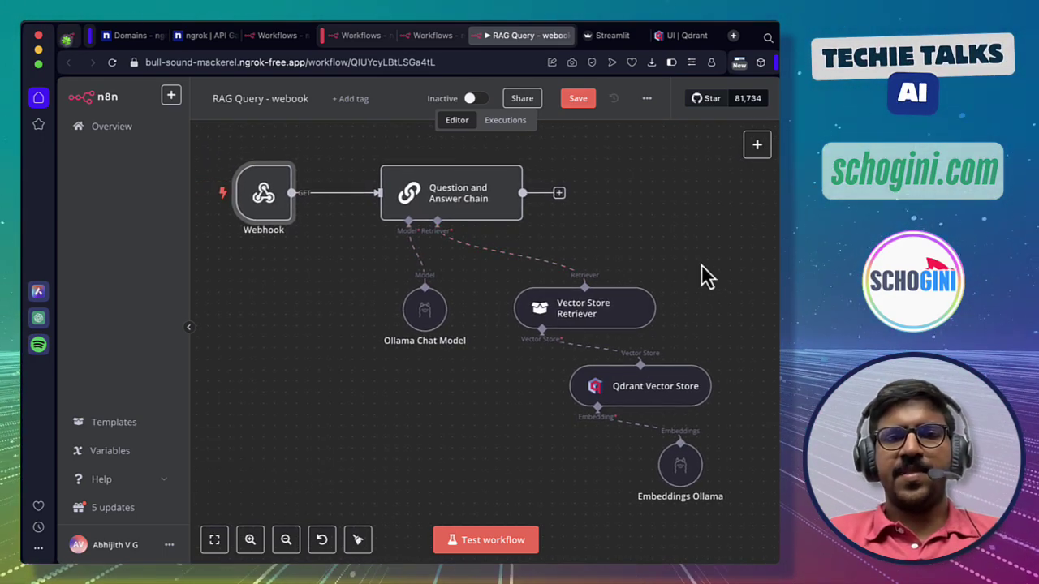
Add a Respond to Webhook node after the Question and Answer Chain, keeping its default response setting.
left_click(559, 194)
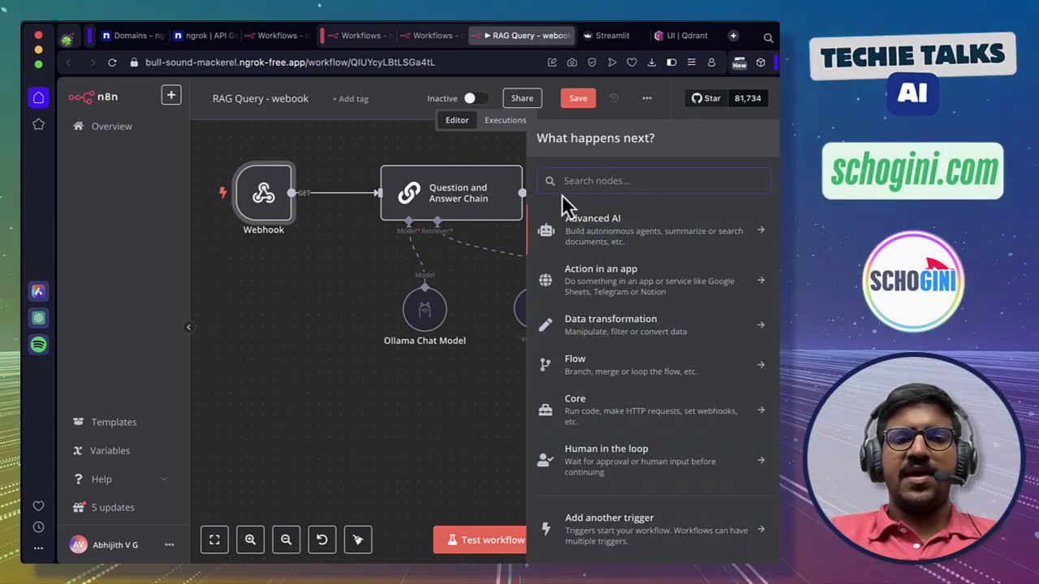
type("respon")
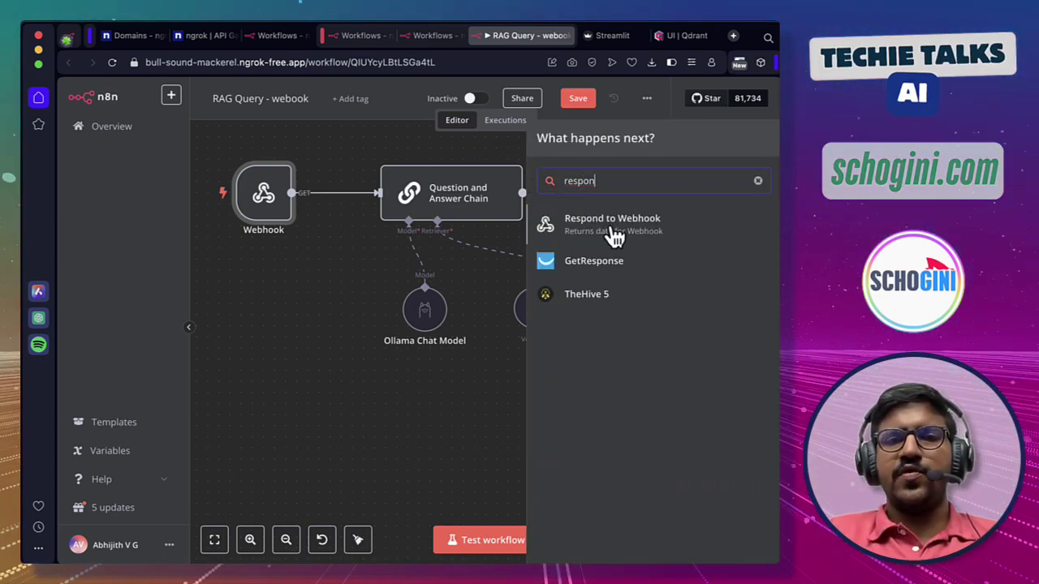
left_click(615, 233)
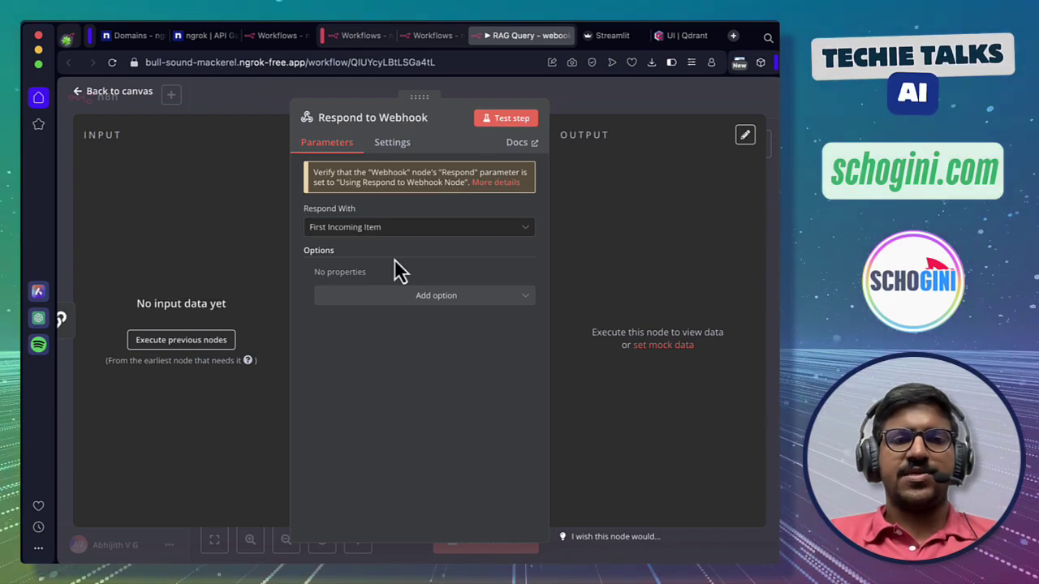
key("Escape")
Save the RAG Query - webook workflow and activate it.
left_click(573, 98)
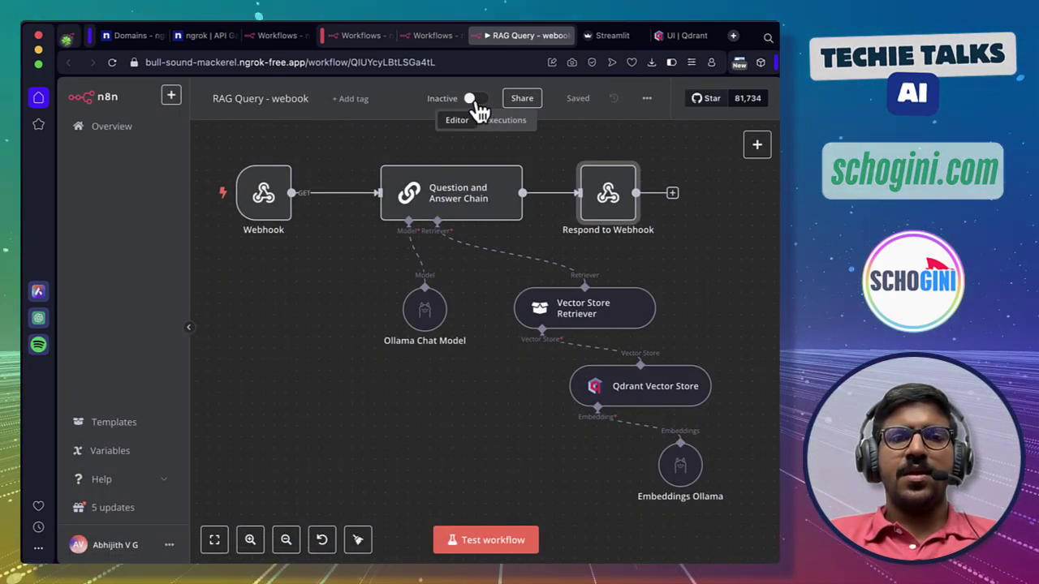
left_click(475, 100)
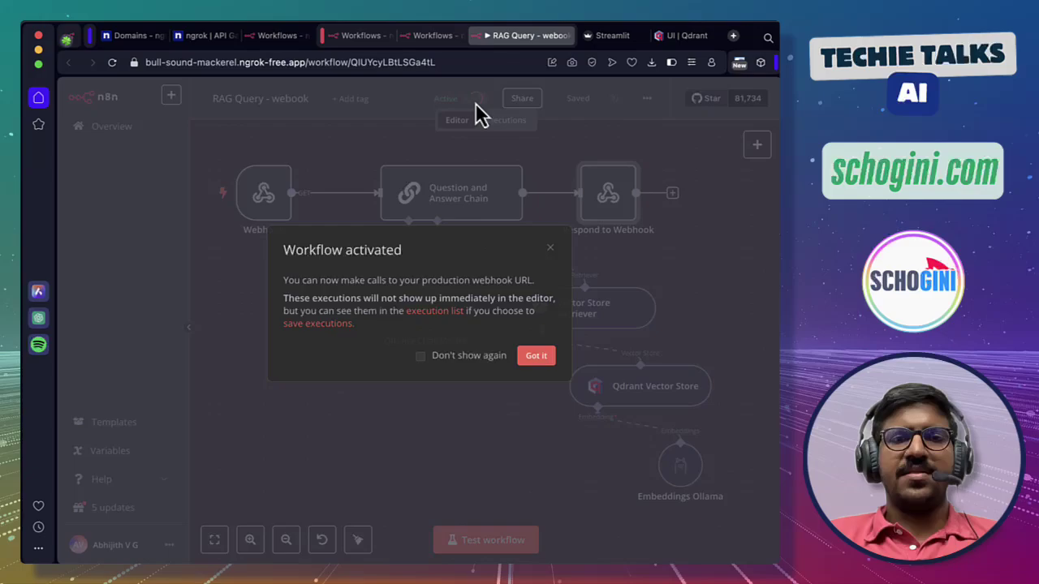
left_click(537, 359)
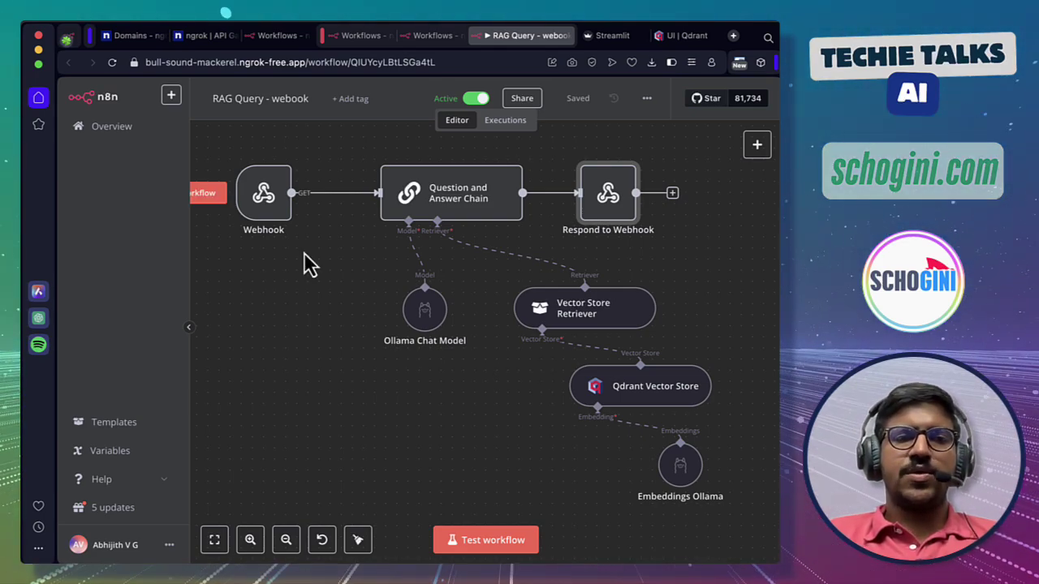
Start the Webhook node listening for a test event, and in Sublime Text switch app.py's active N8N_PATH to "webhook-test" and save.
double_click(275, 210)
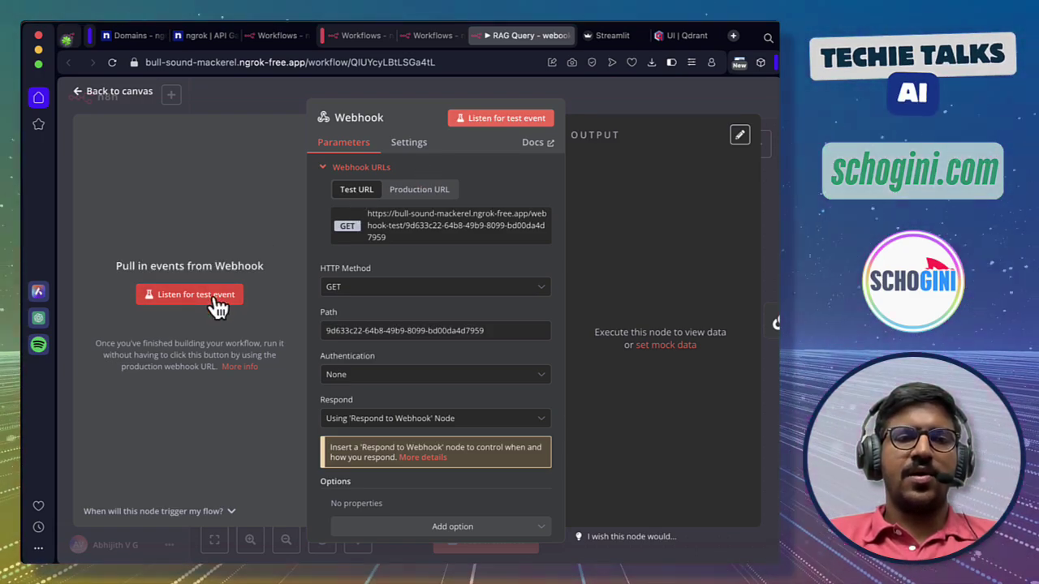
left_click(216, 299)
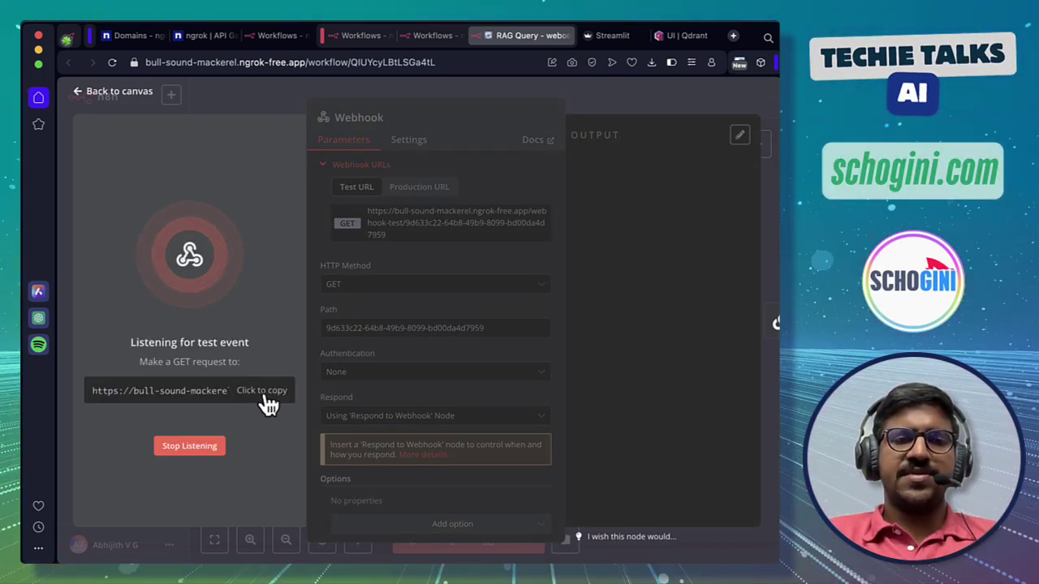
key("super+Tab")
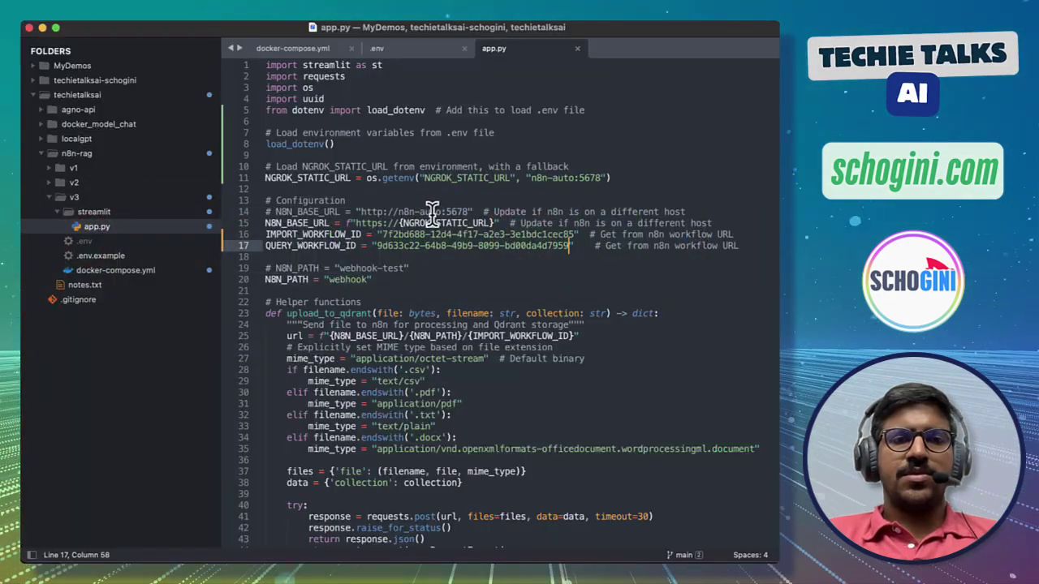
left_click(345, 280)
key("super+slash")
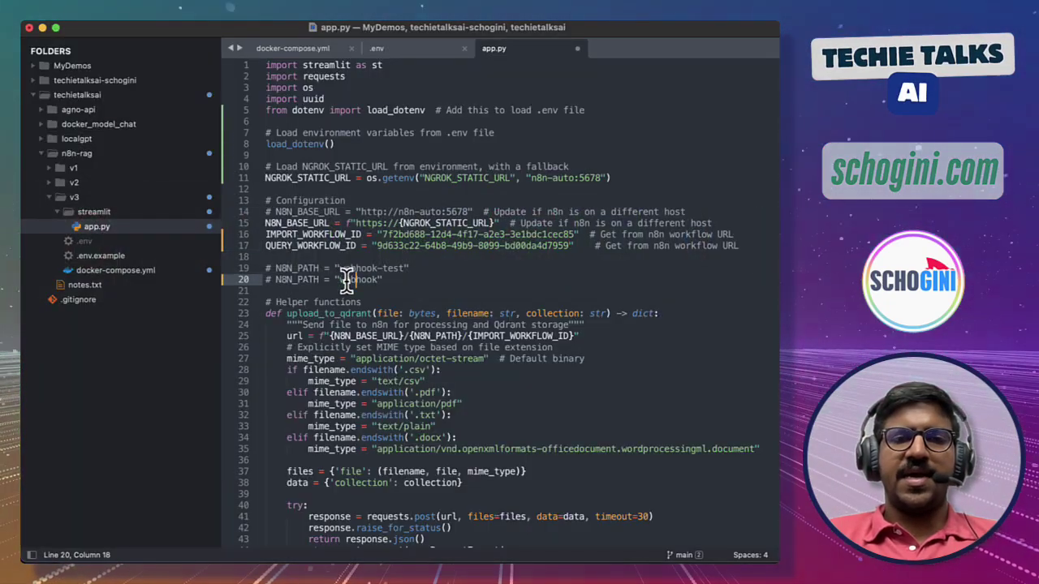
key("Up")
key("super+slash")
key("super+s")
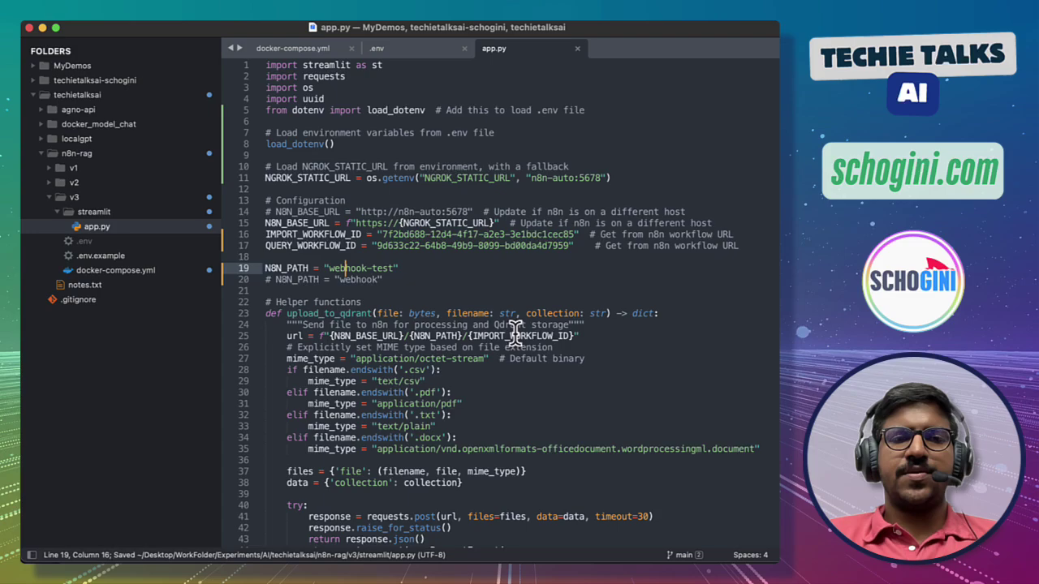
Reload the Streamlit app in the browser and query the wonders_of_world_new collection with "where is stone henge?".
key("super+Tab")
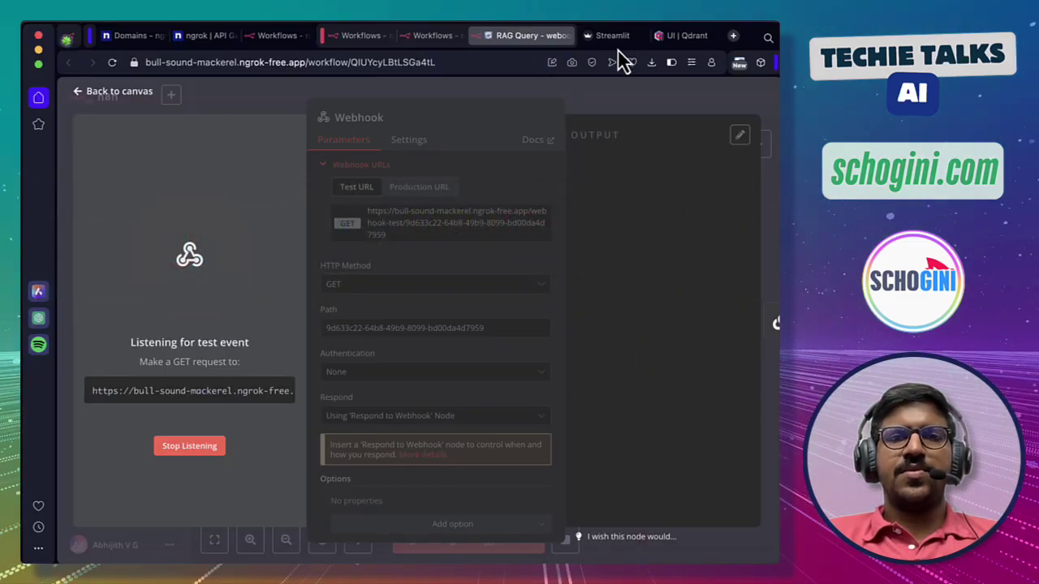
left_click(611, 40)
key("super+r")
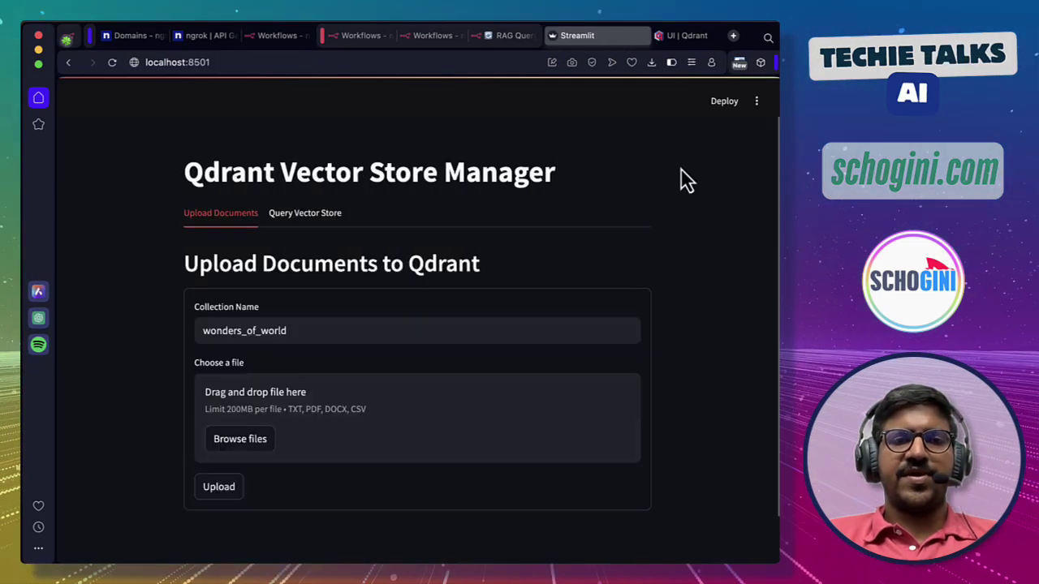
left_click(306, 215)
left_click(318, 330)
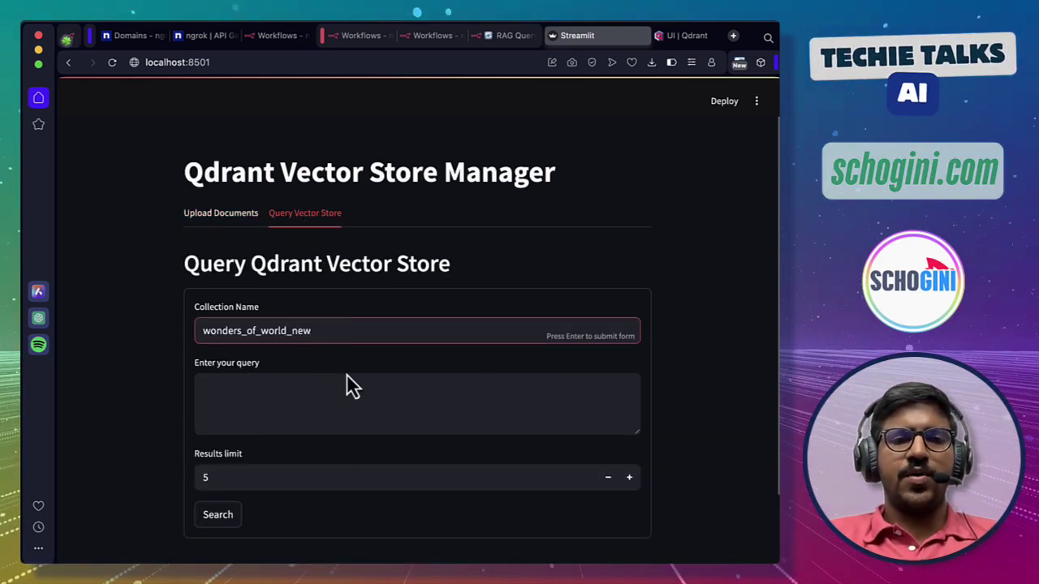
left_click(311, 406)
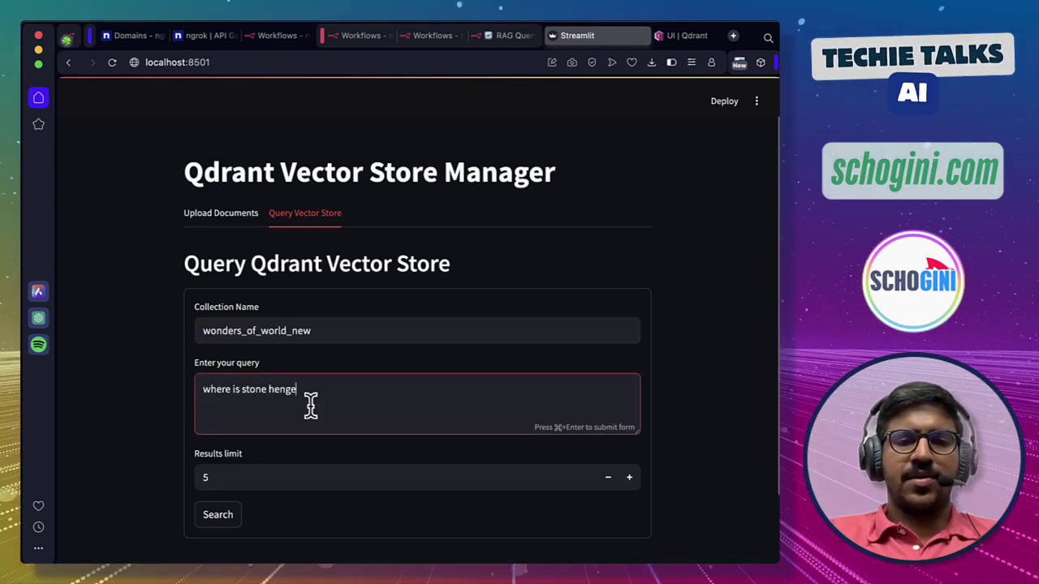
scroll(327, 498, "down", 2)
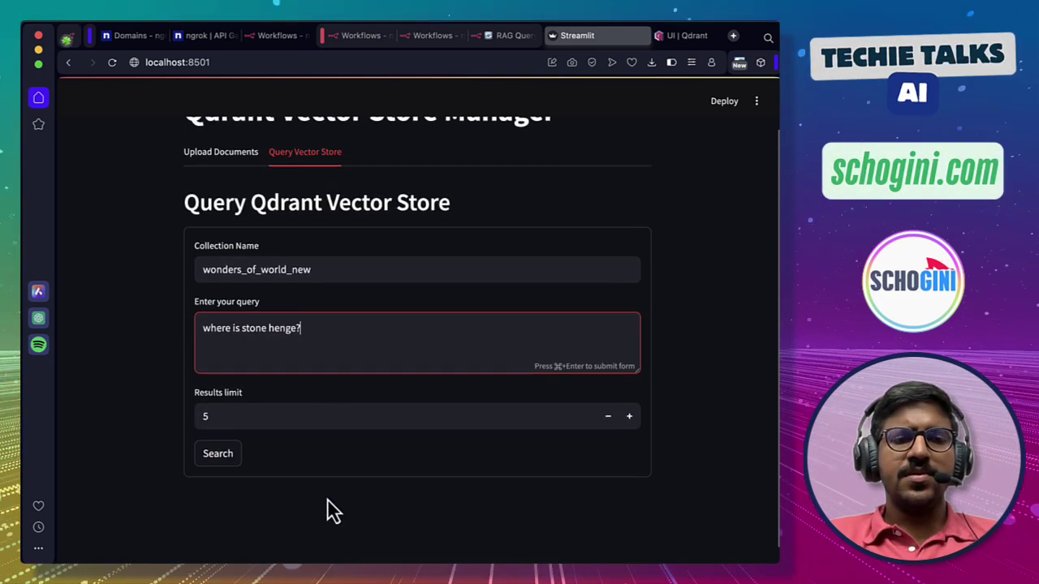
left_click(225, 456)
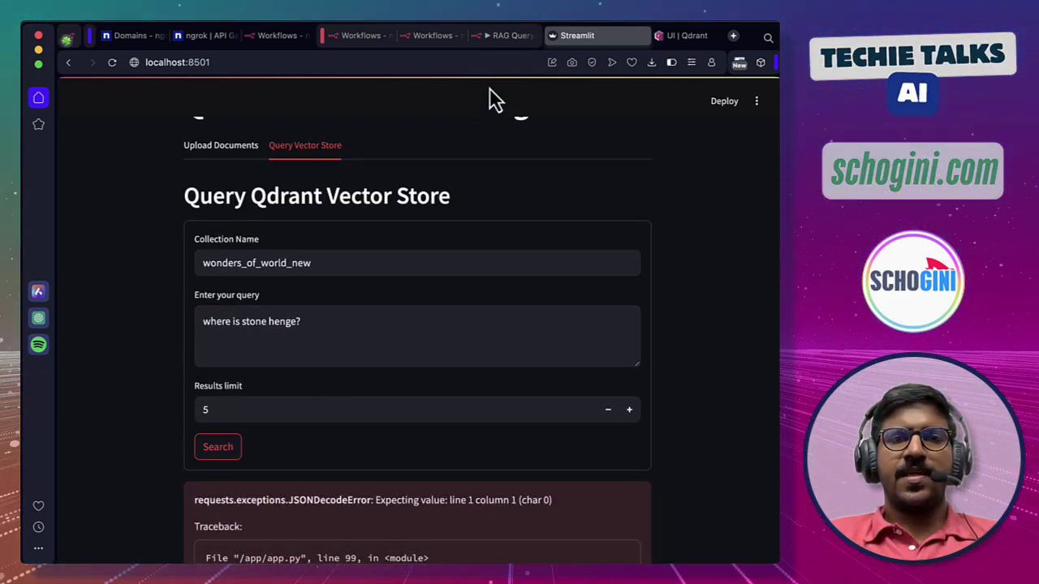
In n8n, set the Question and Answer Chain's prompt source to Define below with {{ $json.query.query }} from the webhook input, and test the node.
left_click(516, 37)
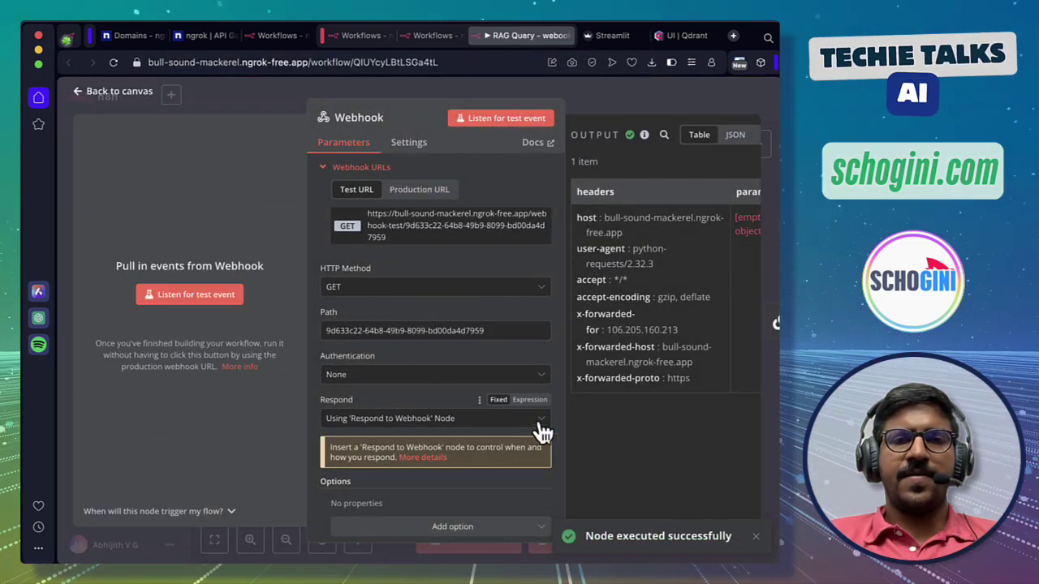
left_click(622, 107)
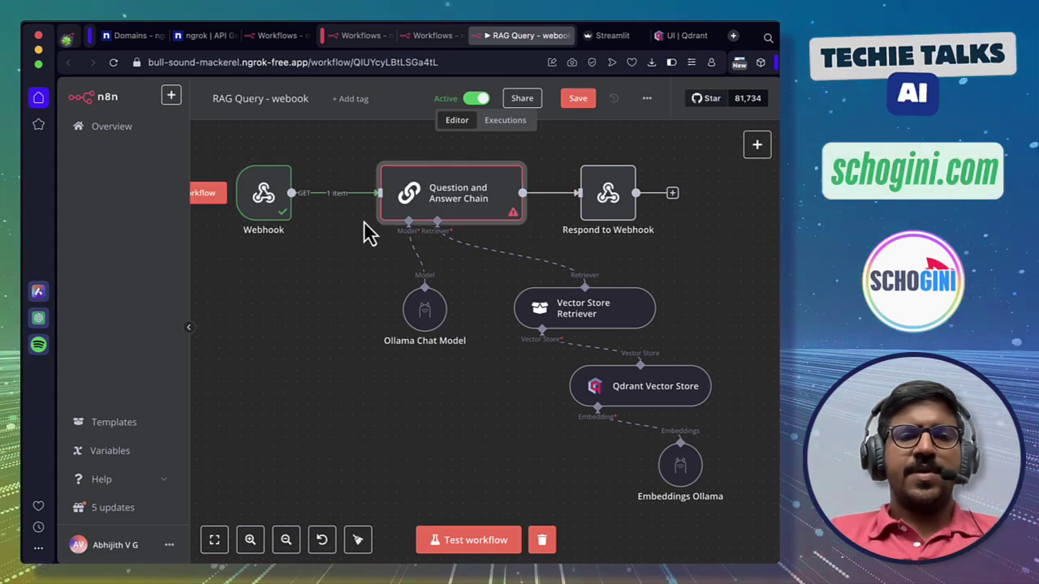
double_click(487, 198)
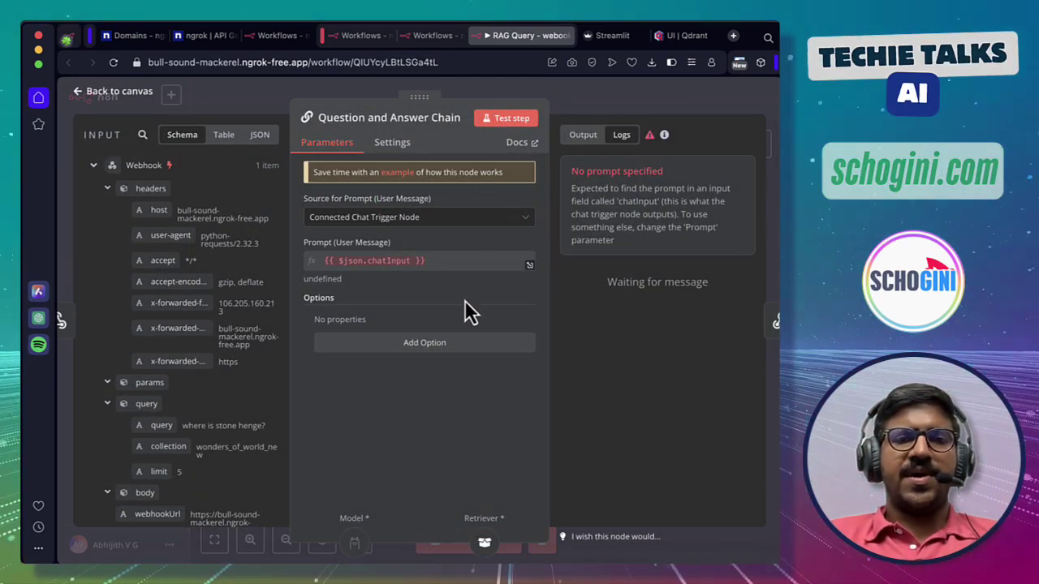
left_click(396, 219)
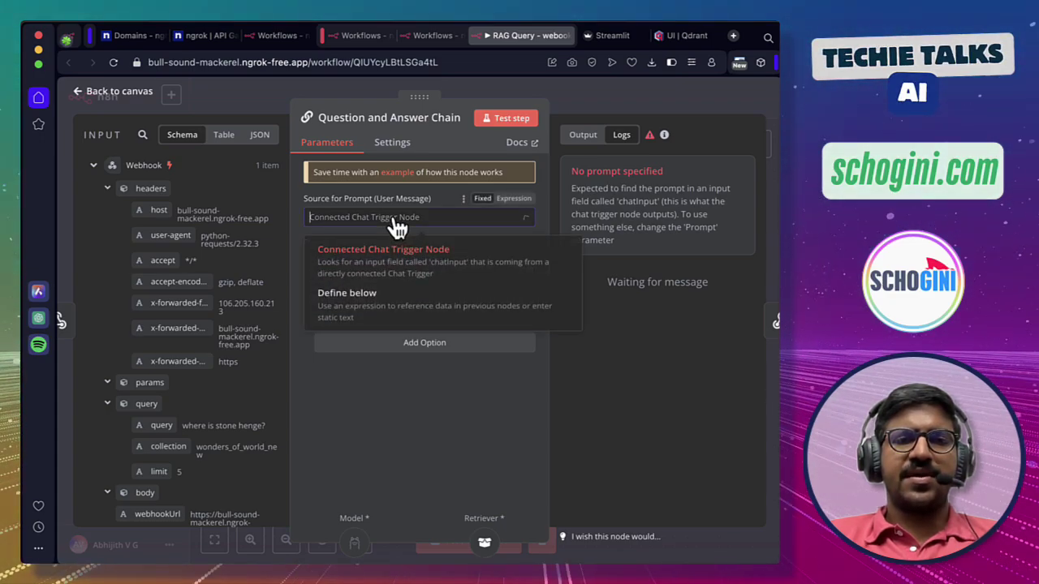
left_click(372, 311)
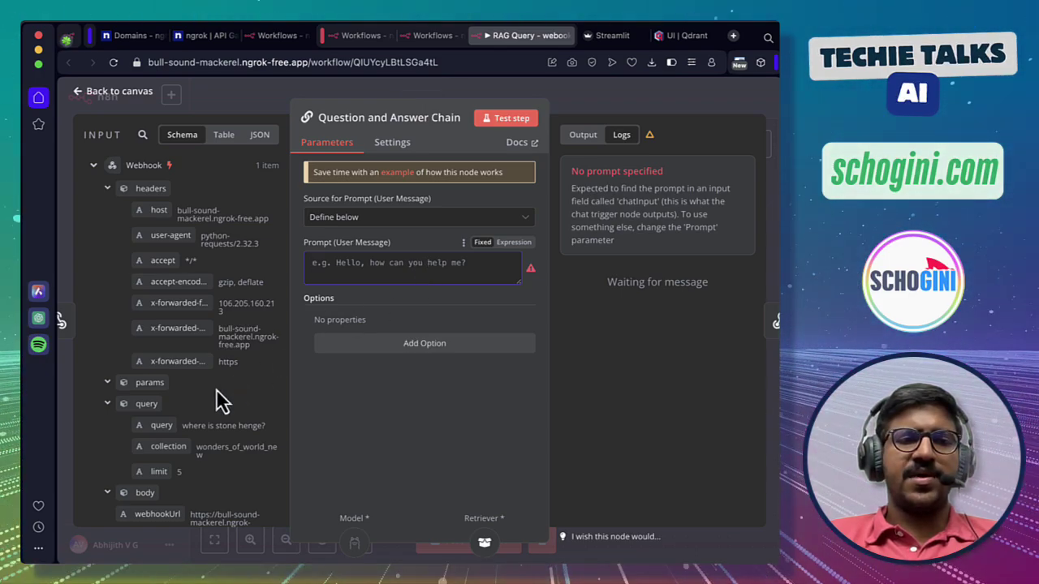
left_click_drag(162, 427, 390, 267)
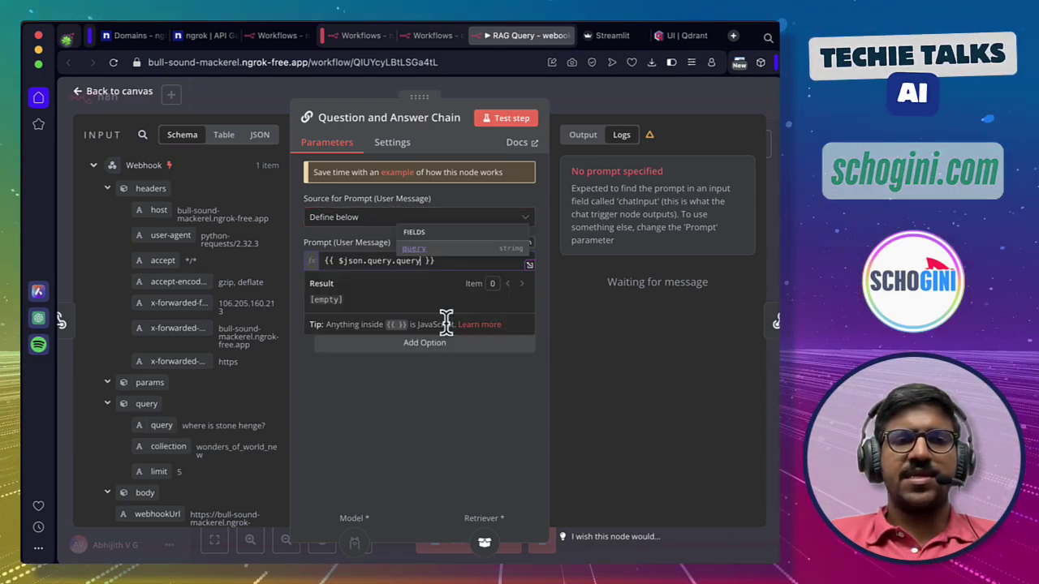
left_click(502, 449)
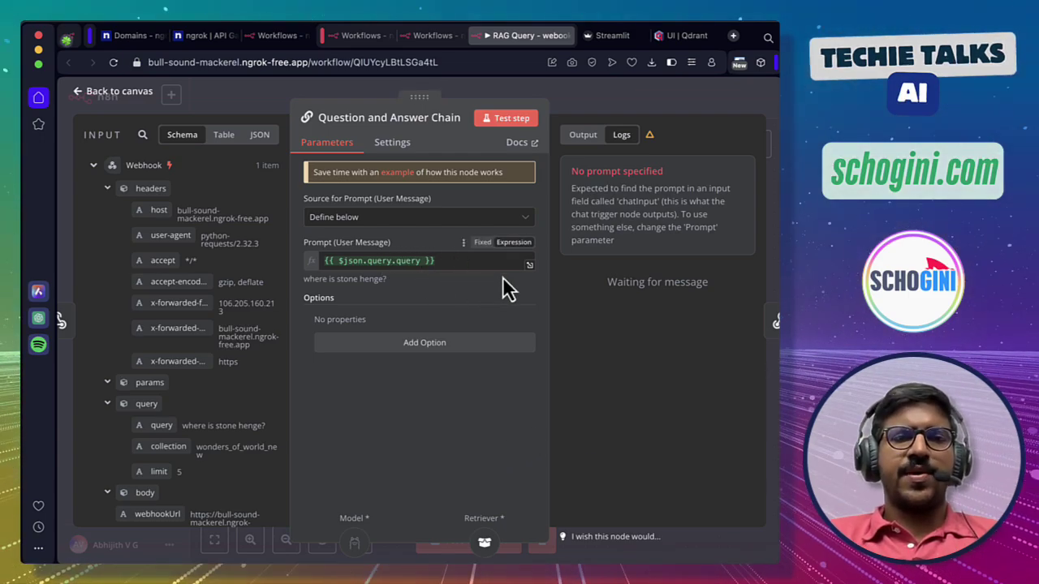
left_click(520, 120)
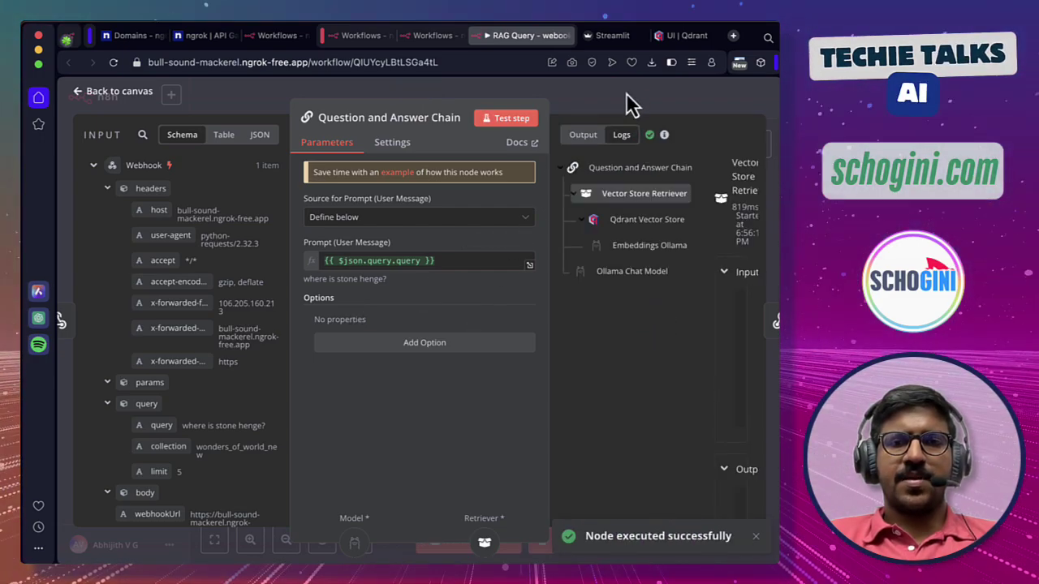
left_click(682, 100)
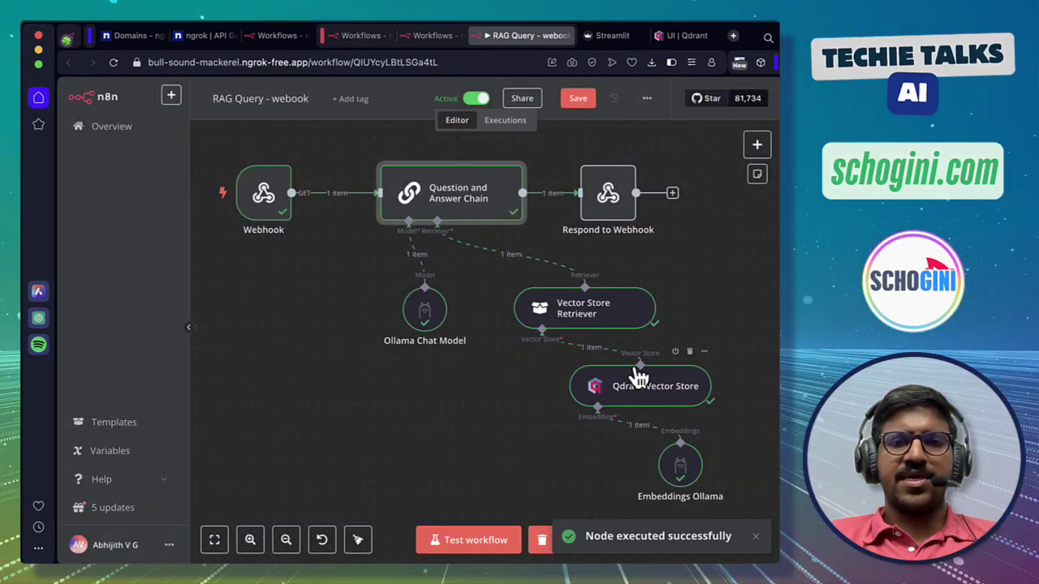
Set the Qdrant Vector Store node's collection by ID to {{ $('Webhook').item.json.query.collection }} from the webhook input, and save the workflow.
left_click(641, 401)
double_click(641, 401)
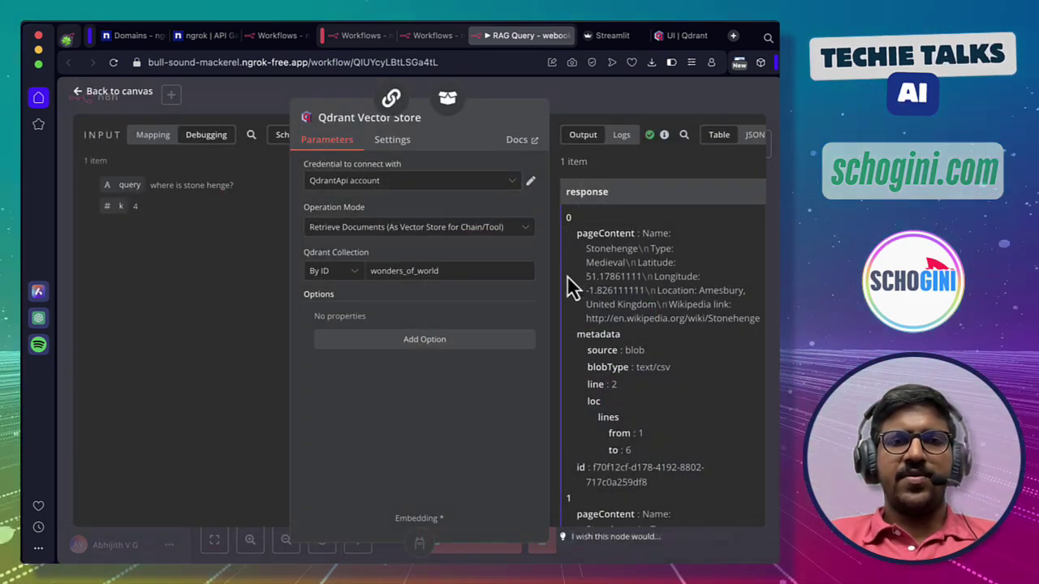
double_click(401, 270)
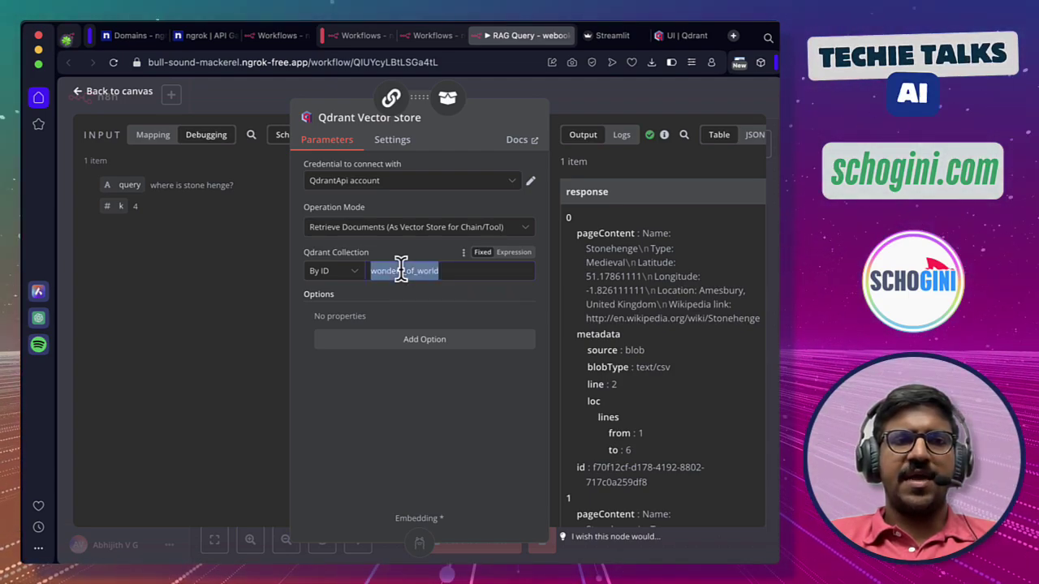
key("BackSpace")
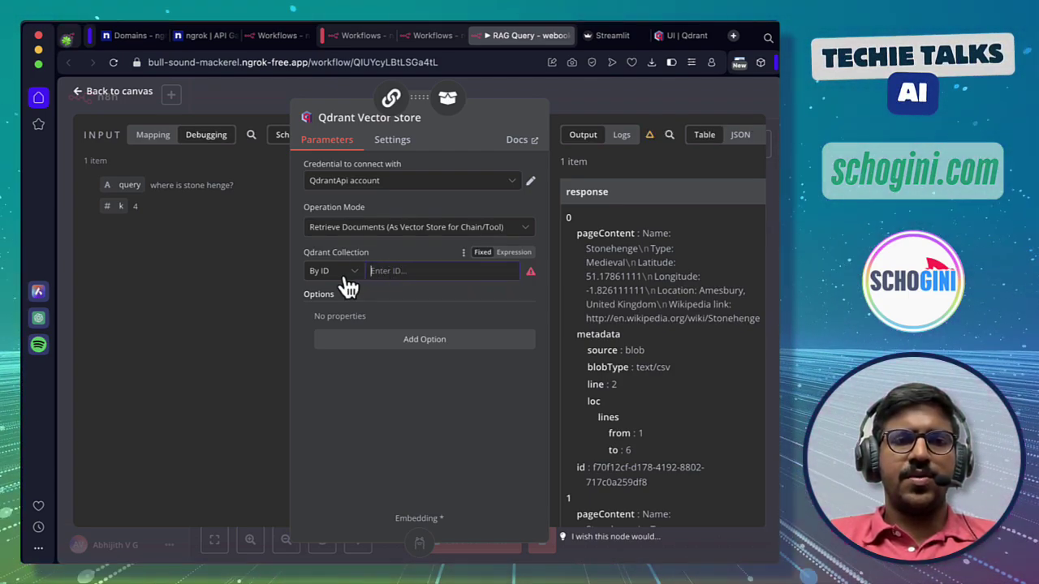
left_click(344, 278)
left_click(408, 302)
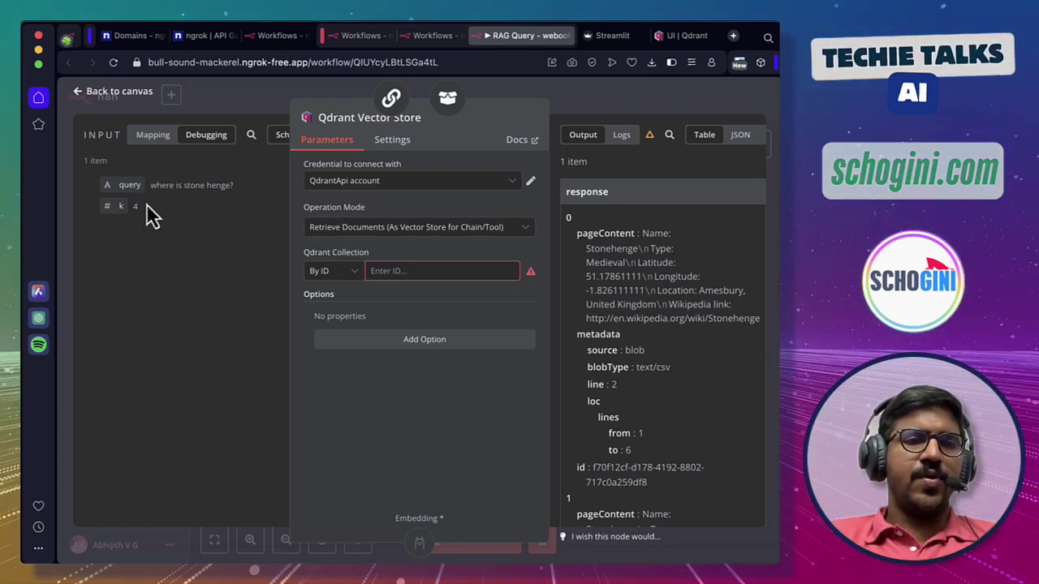
left_click(151, 139)
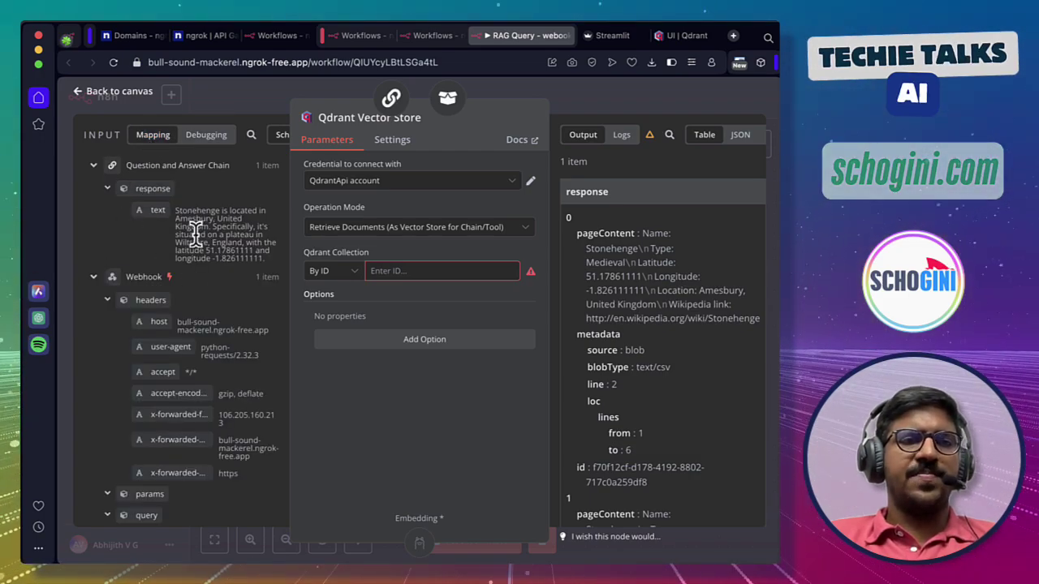
left_click(94, 166)
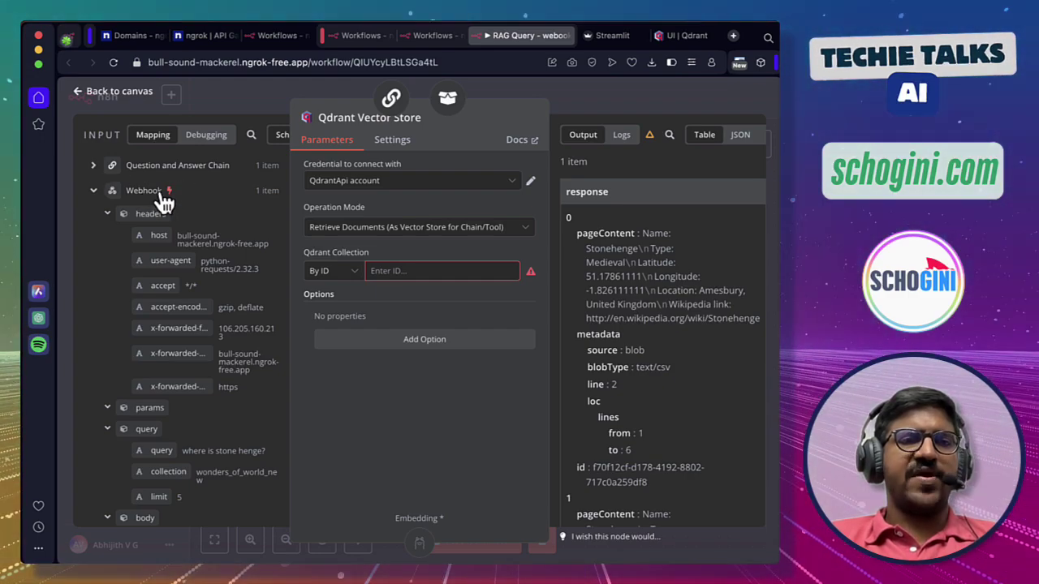
scroll(183, 240, "down", 3)
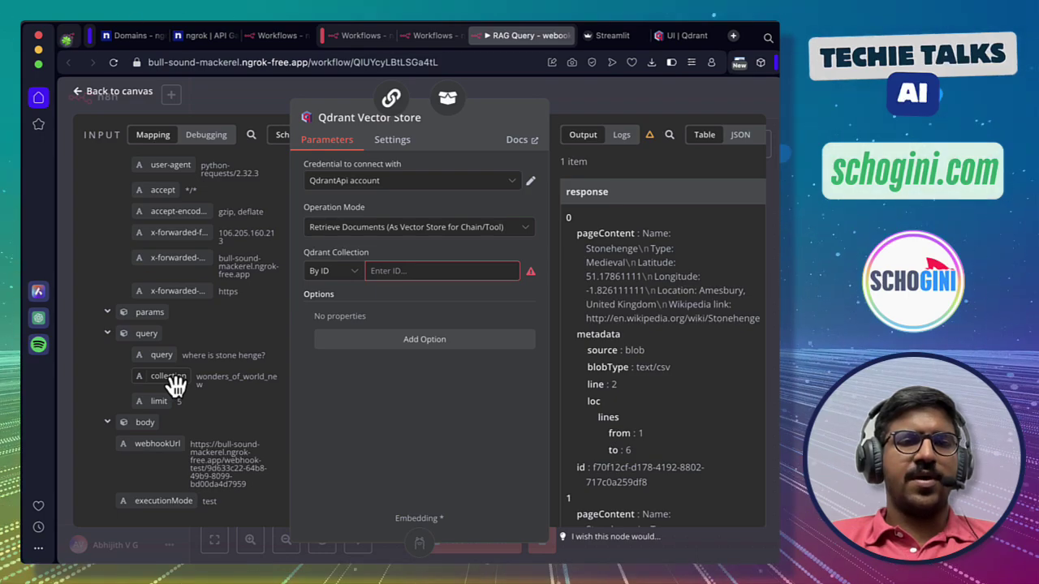
left_click_drag(177, 388, 442, 272)
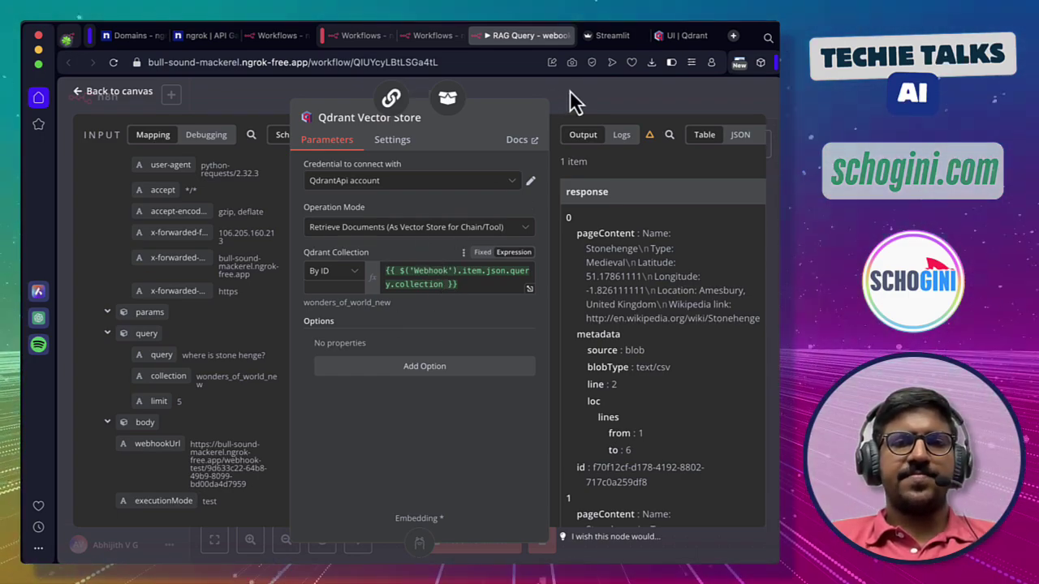
left_click(573, 102)
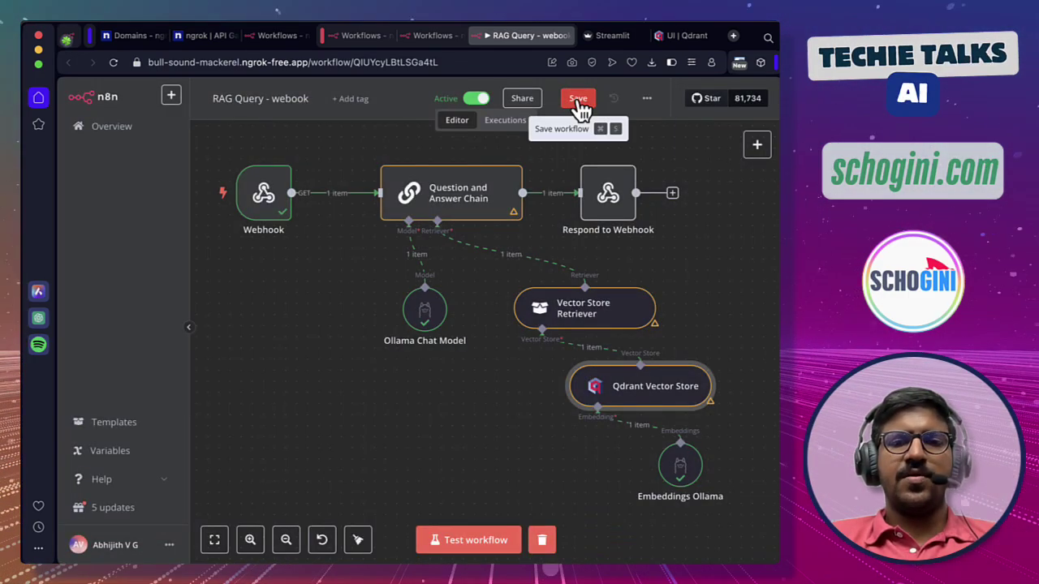
left_click(577, 102)
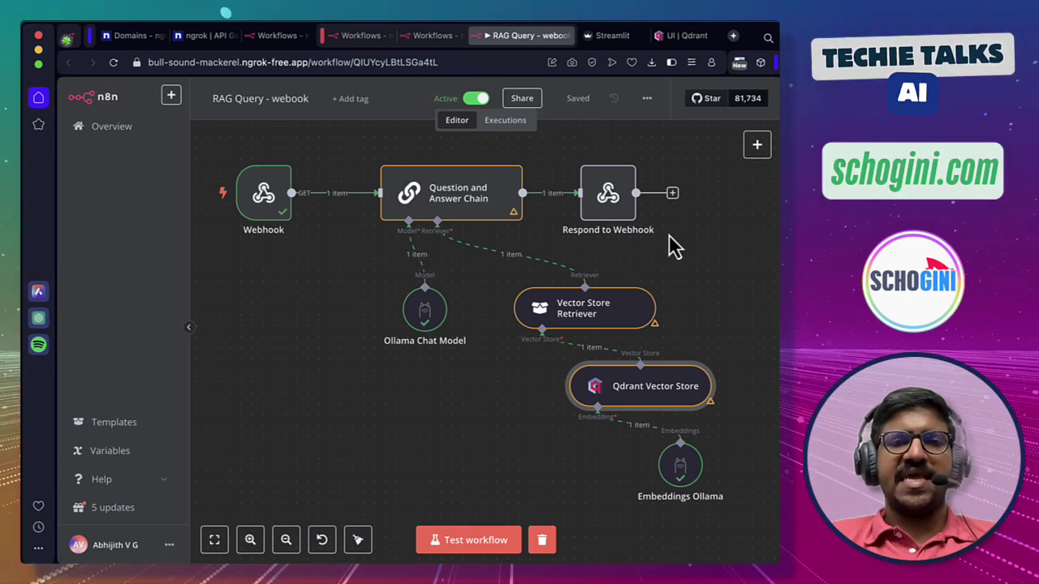
In Sublime Text, switch app.py's active N8N_PATH from the test path to "webhook" and save the file.
key("super+Tab")
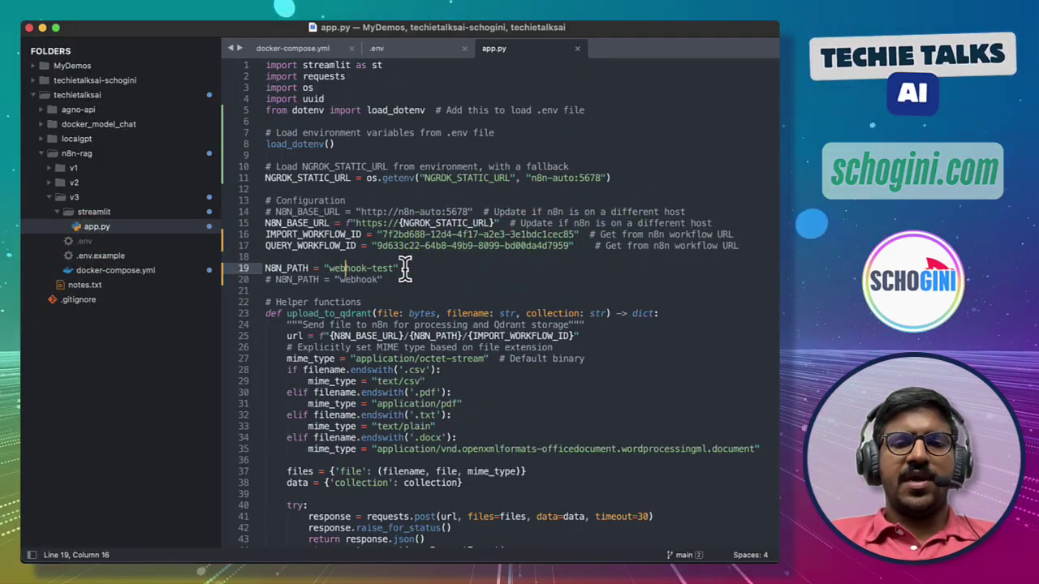
key("super+slash")
key("Down")
key("super+slash")
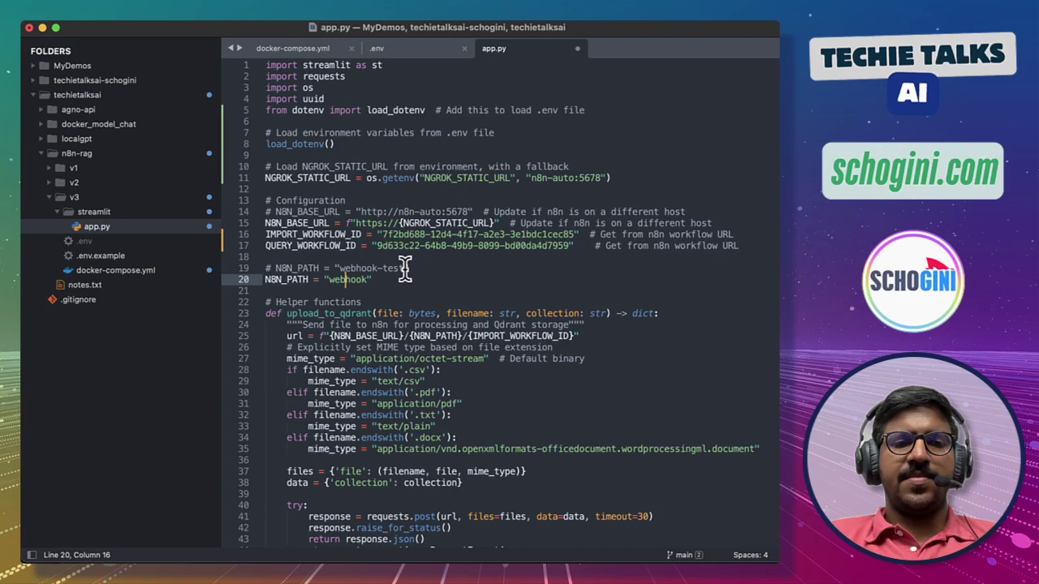
key("super+s")
Reload the Streamlit app in Opera and search the wonders_of_world_new collection for "where is stone henge?".
key("super+Tab")
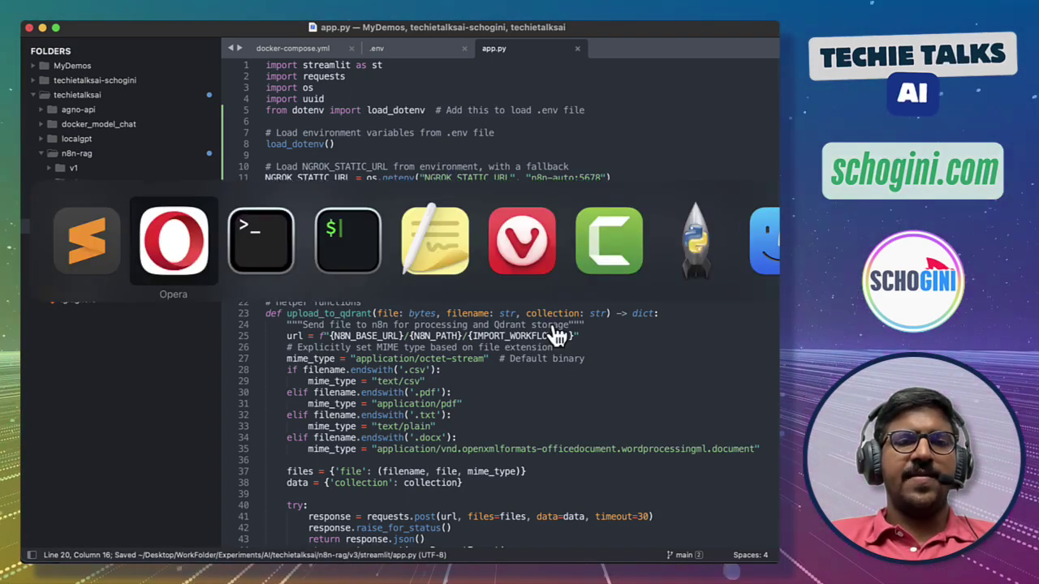
key("ctrl+Tab")
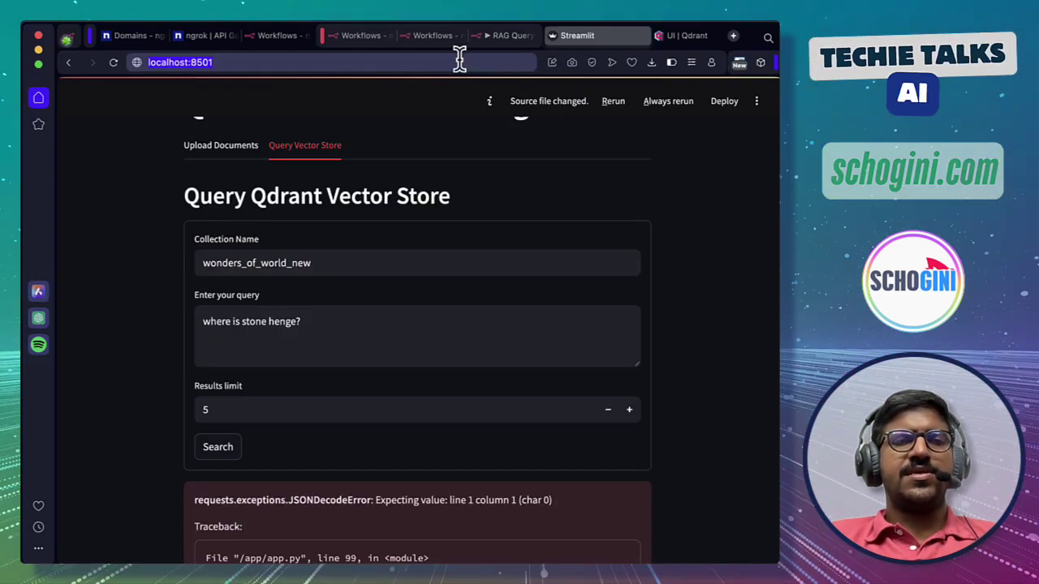
key("super+r")
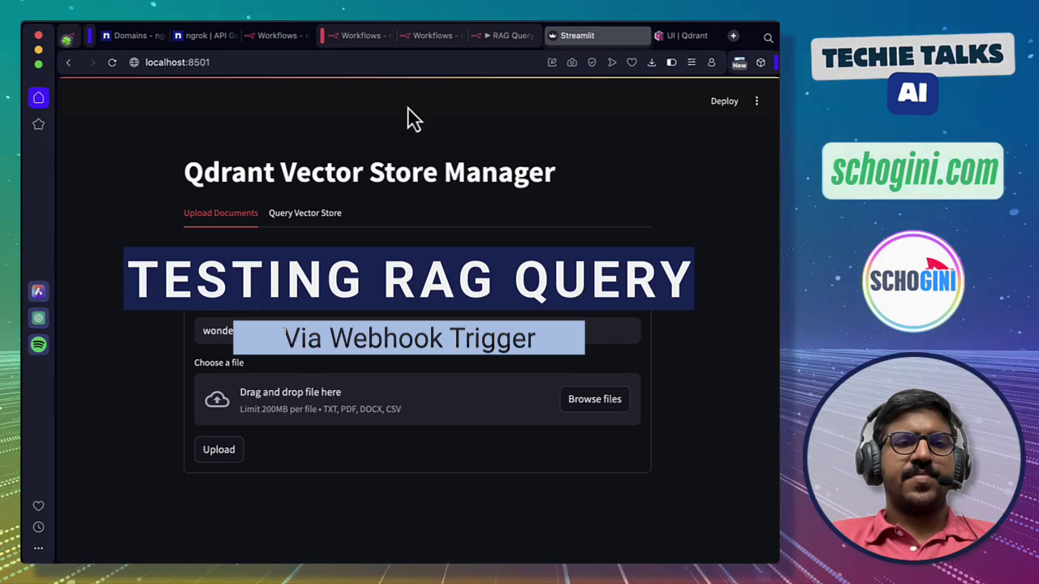
left_click(305, 214)
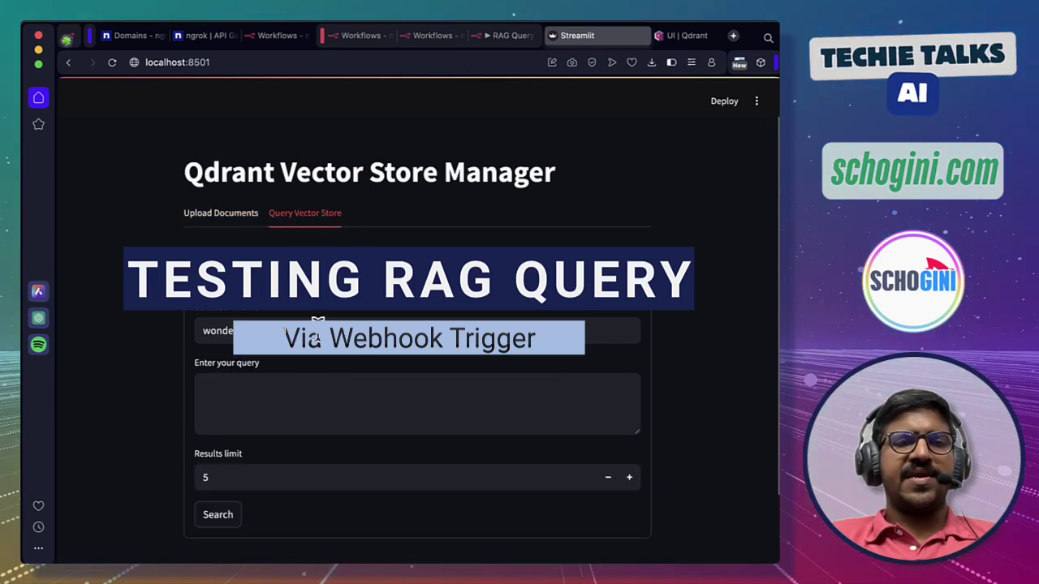
left_click(315, 330)
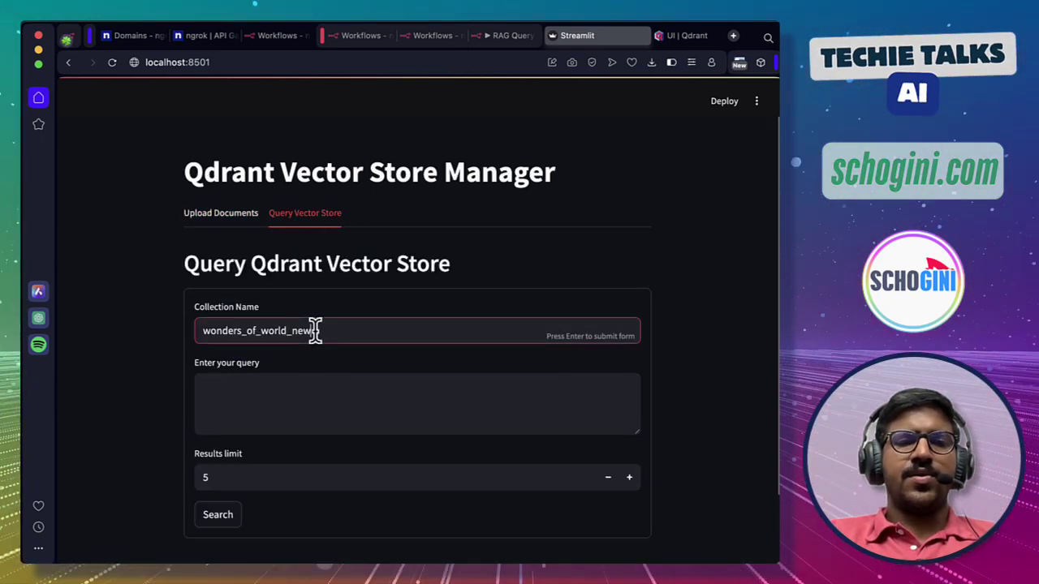
left_click(340, 395)
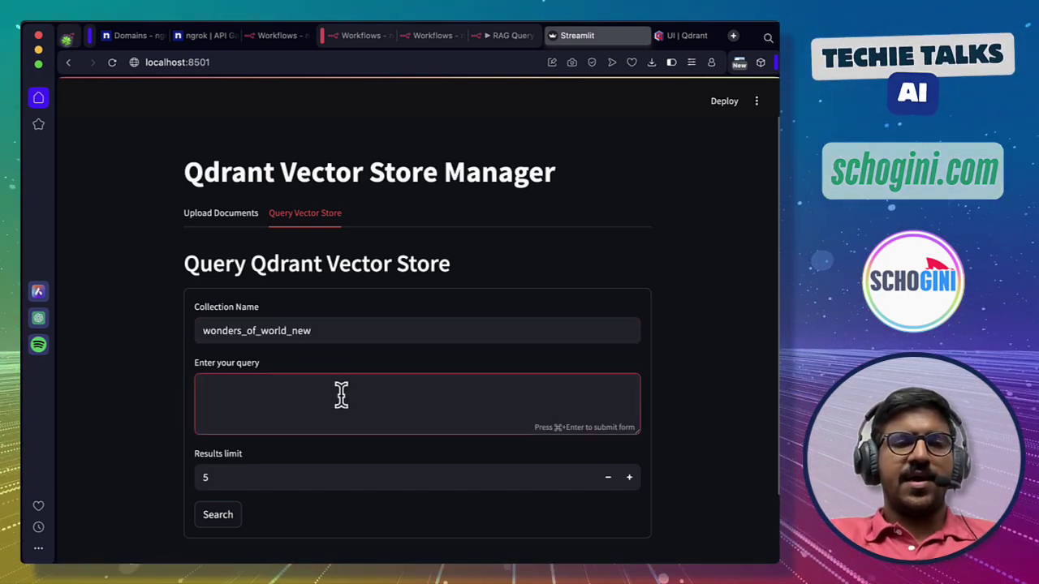
type("where is stone henge?")
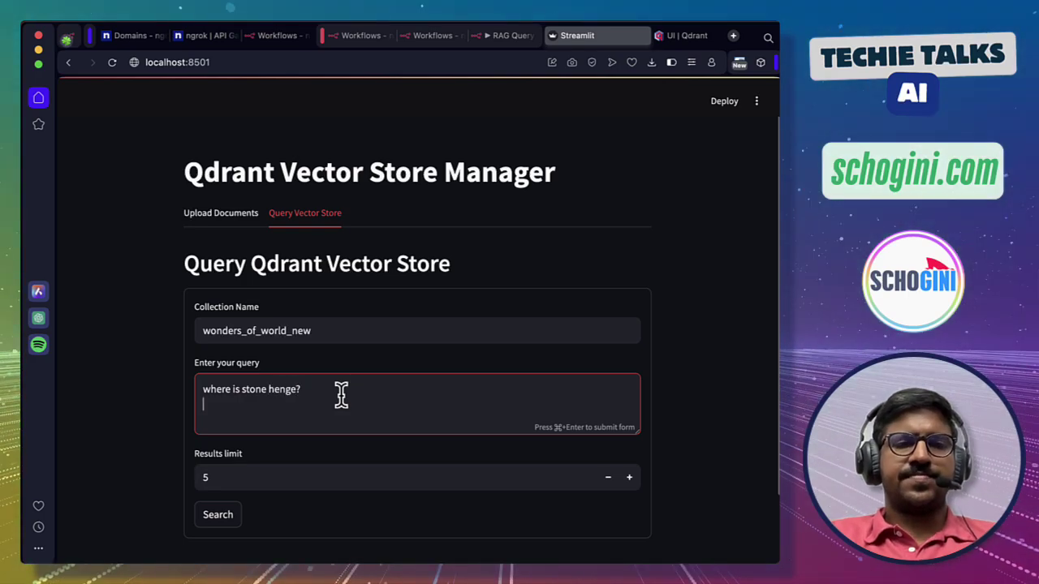
left_click(219, 517)
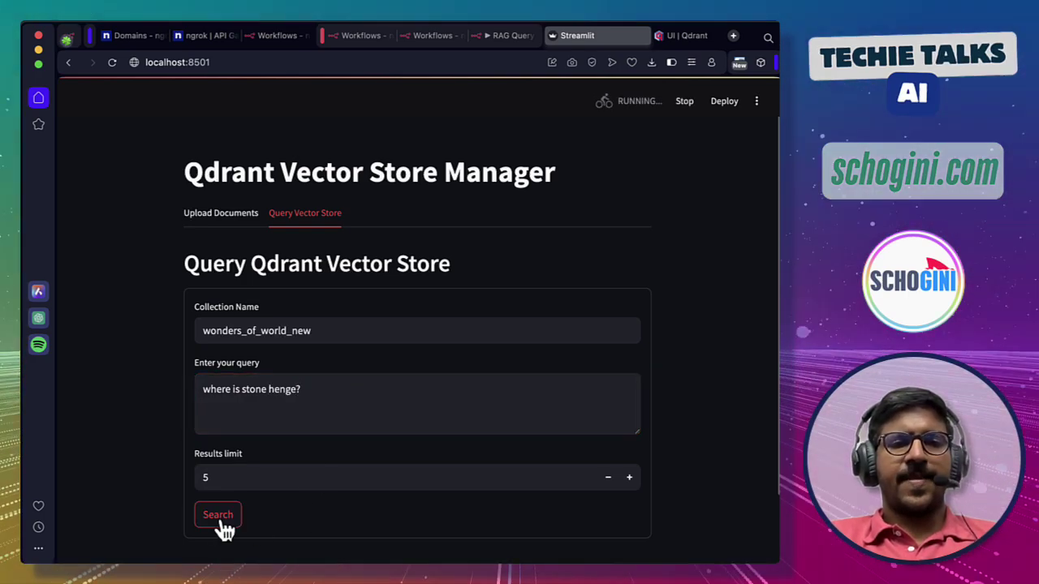
Examine the query status, the plain-text answer and the JSON response beneath the search form.
scroll(692, 325, "down", 3)
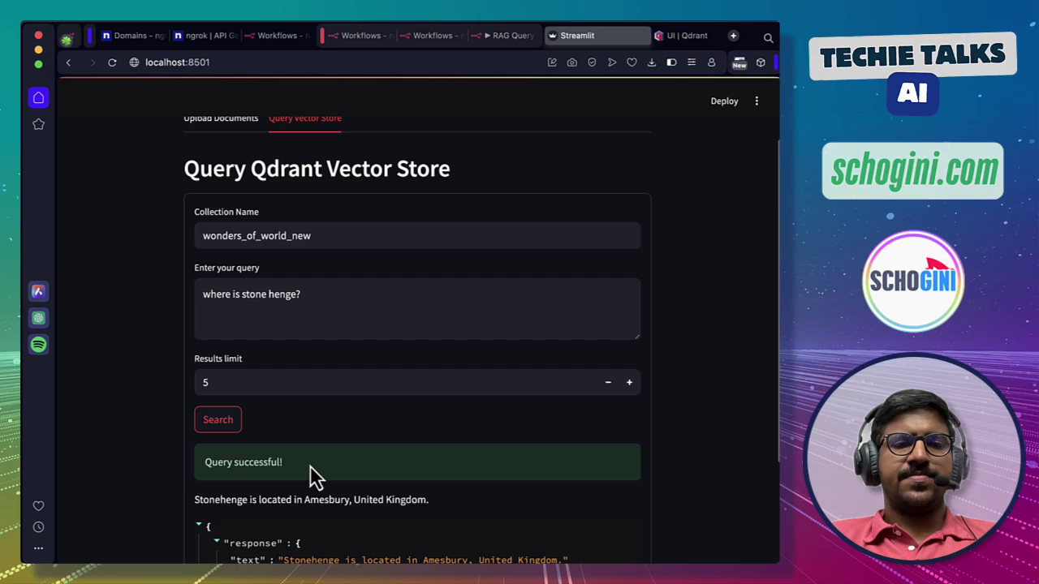
scroll(381, 469, "down", 4)
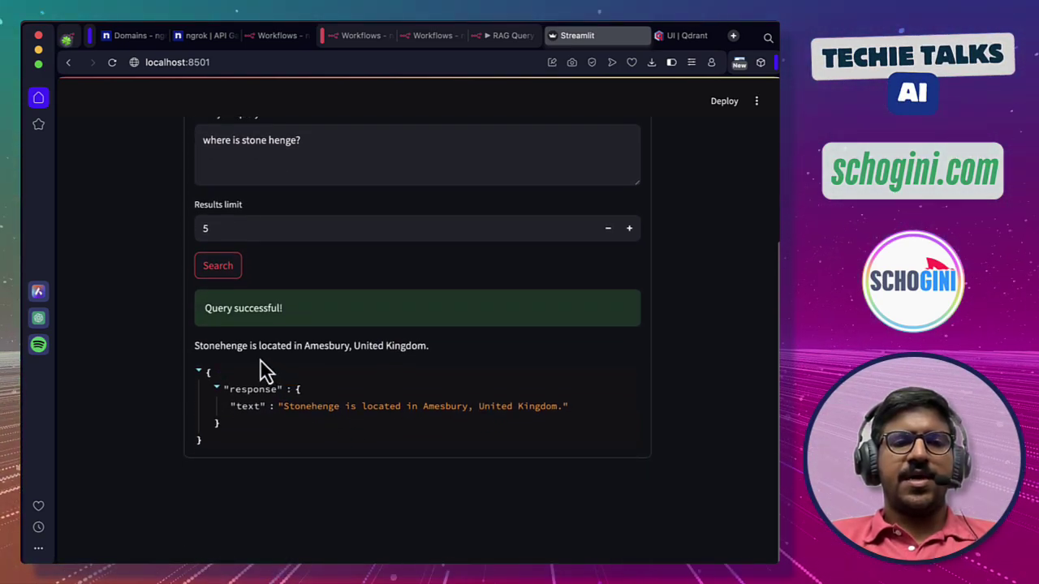
left_click_drag(201, 307, 278, 323)
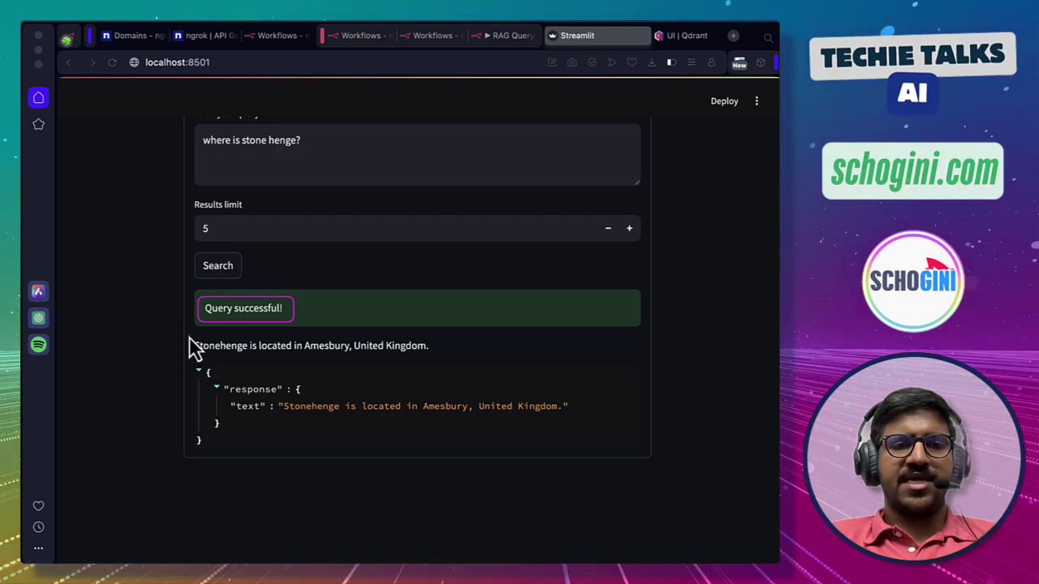
mouse_move(189, 335)
left_mouse_down()
mouse_move(308, 363)
mouse_move(436, 365)
left_mouse_up()
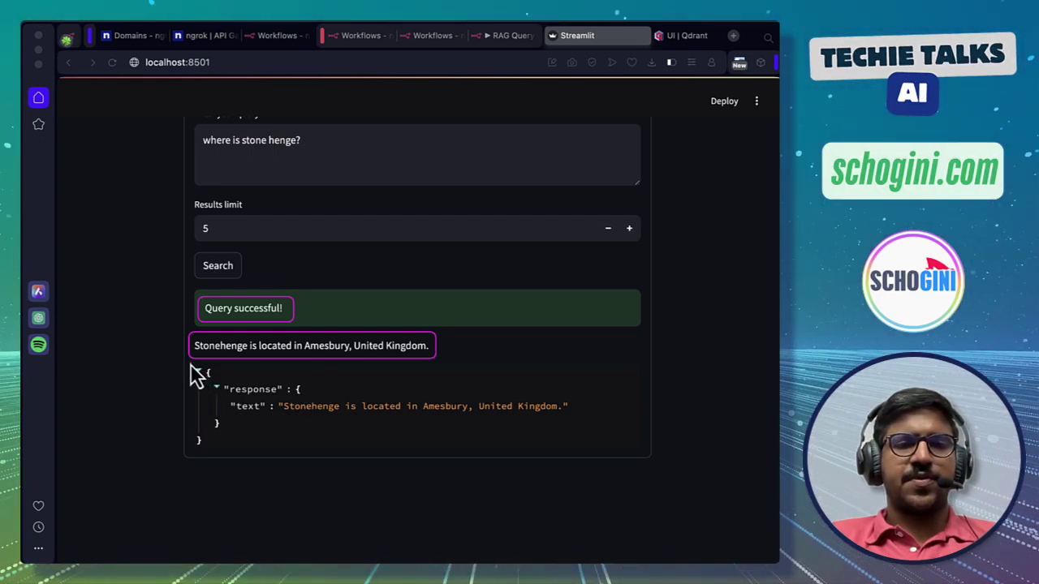
mouse_move(191, 365)
left_mouse_down()
mouse_move(225, 438)
mouse_move(581, 449)
left_mouse_up()
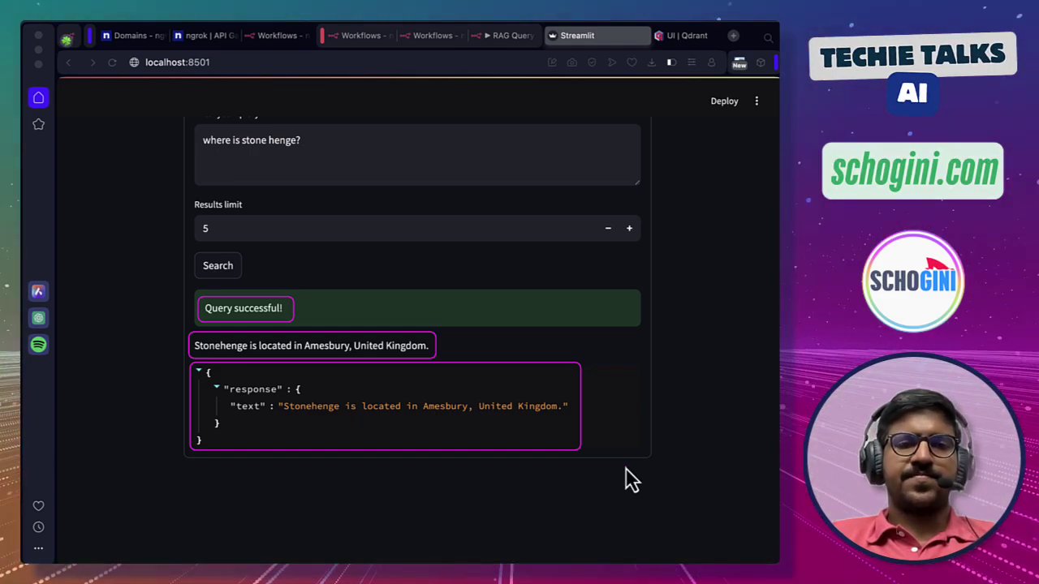
Inspect the latest execution of the RAG Query - webook workflow in n8n, and review the queried collection name in the Streamlit app.
left_click(506, 37)
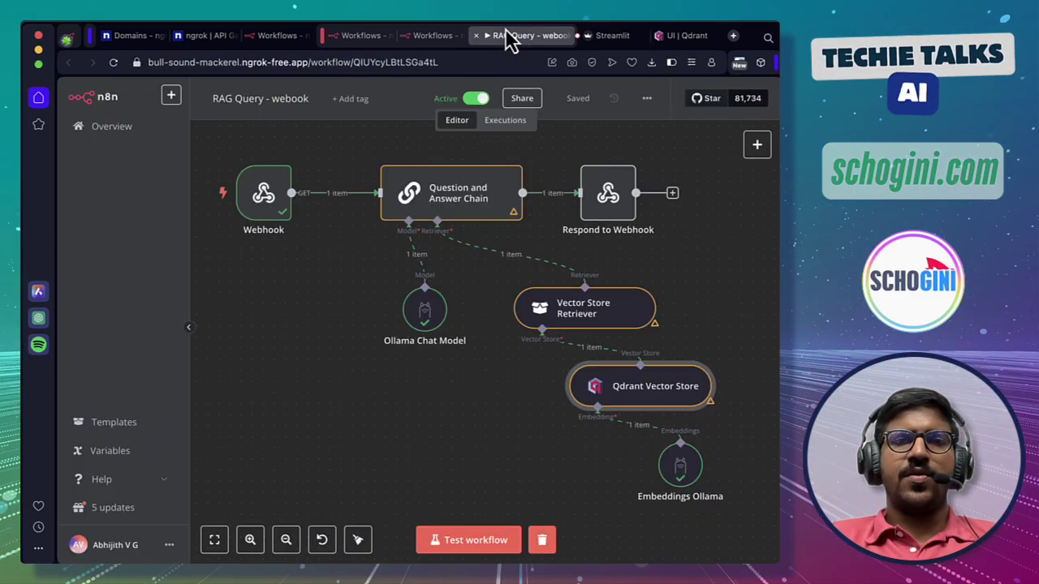
left_click(517, 133)
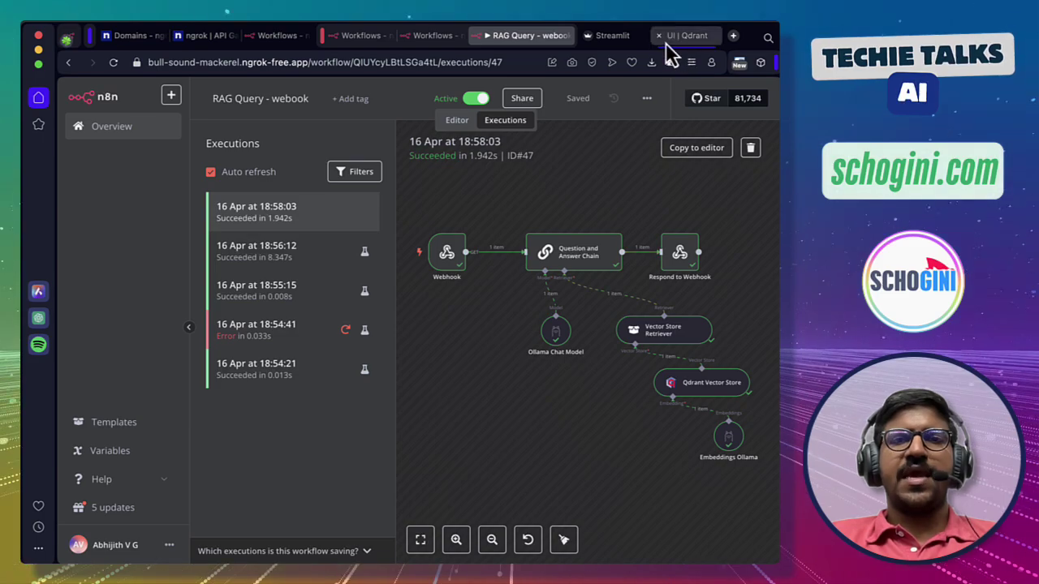
left_click(612, 37)
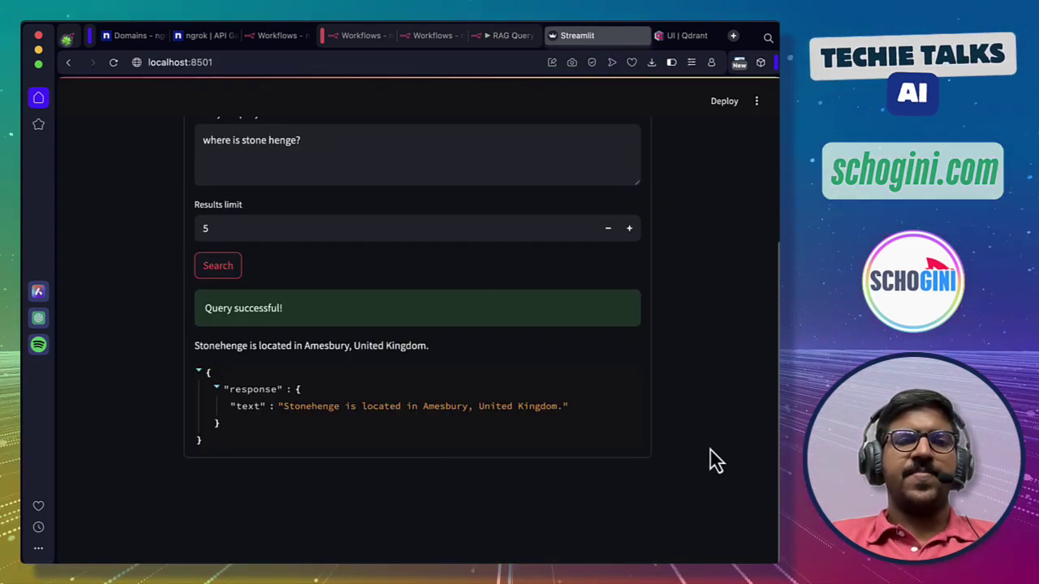
scroll(710, 463, "up", 2)
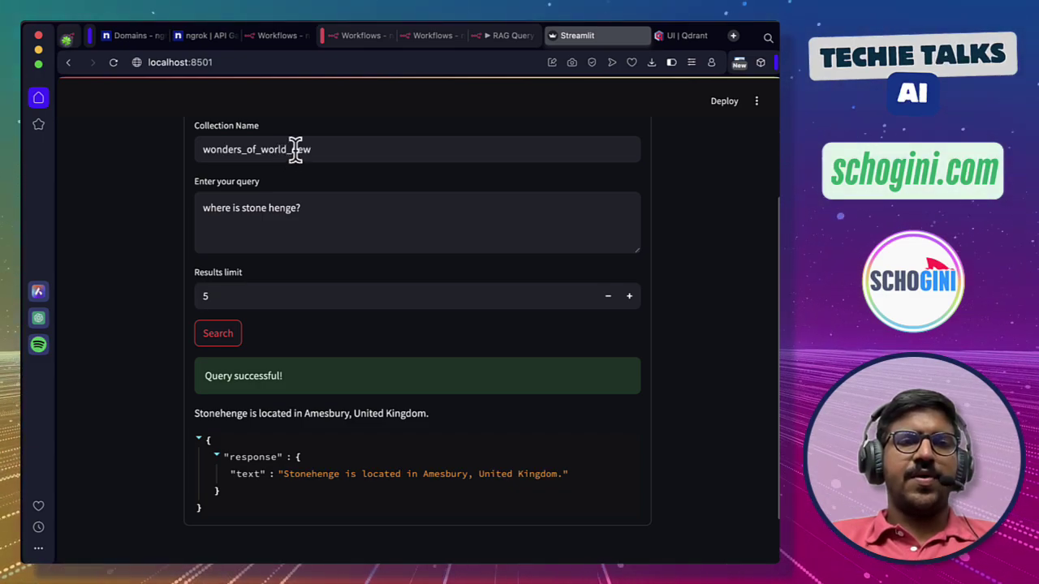
scroll(296, 154, "up", 3)
left_click_drag(287, 253, 324, 253)
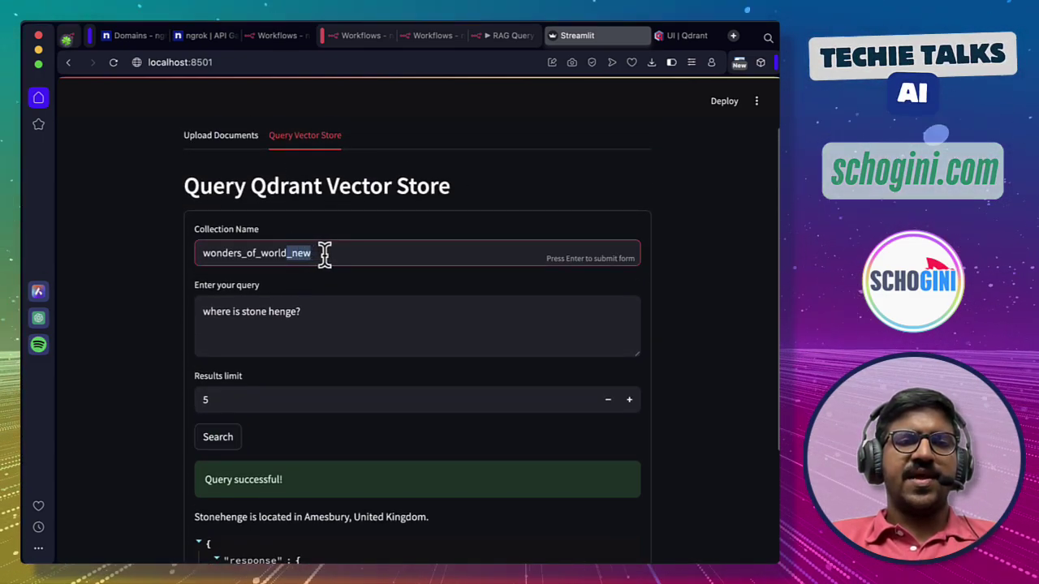
left_click(714, 329)
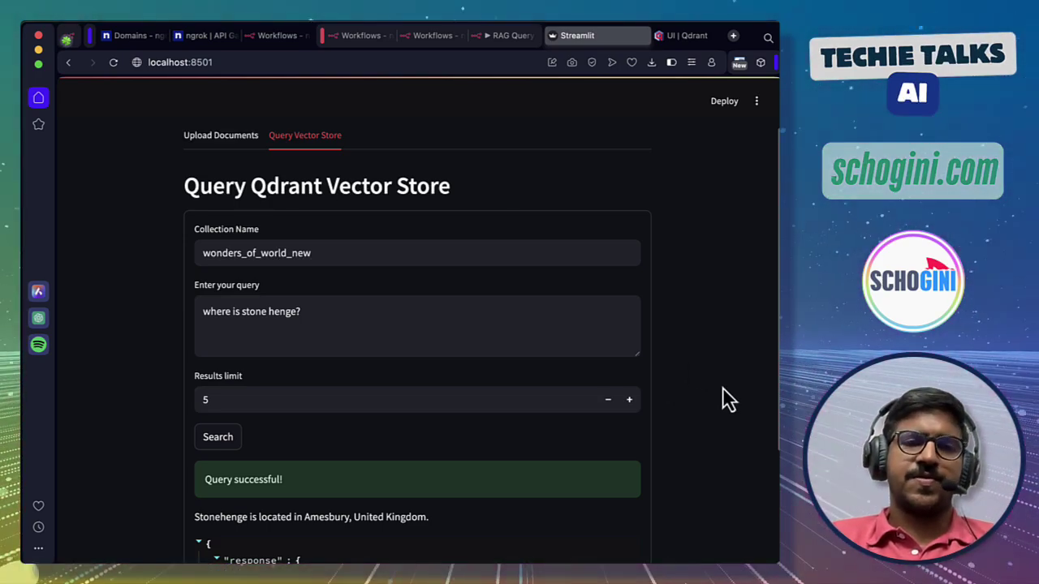
scroll(722, 388, "down", 1)
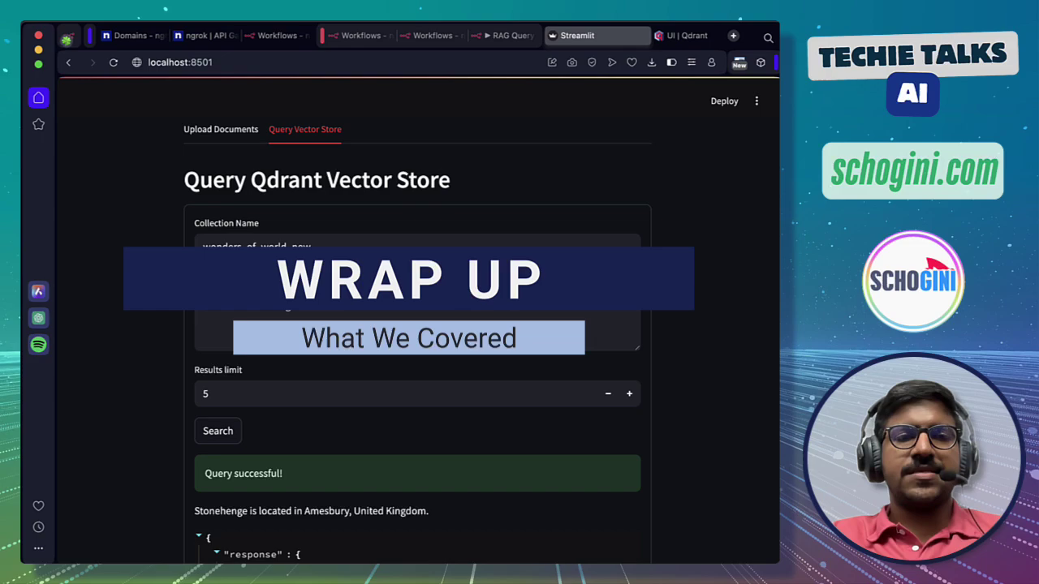